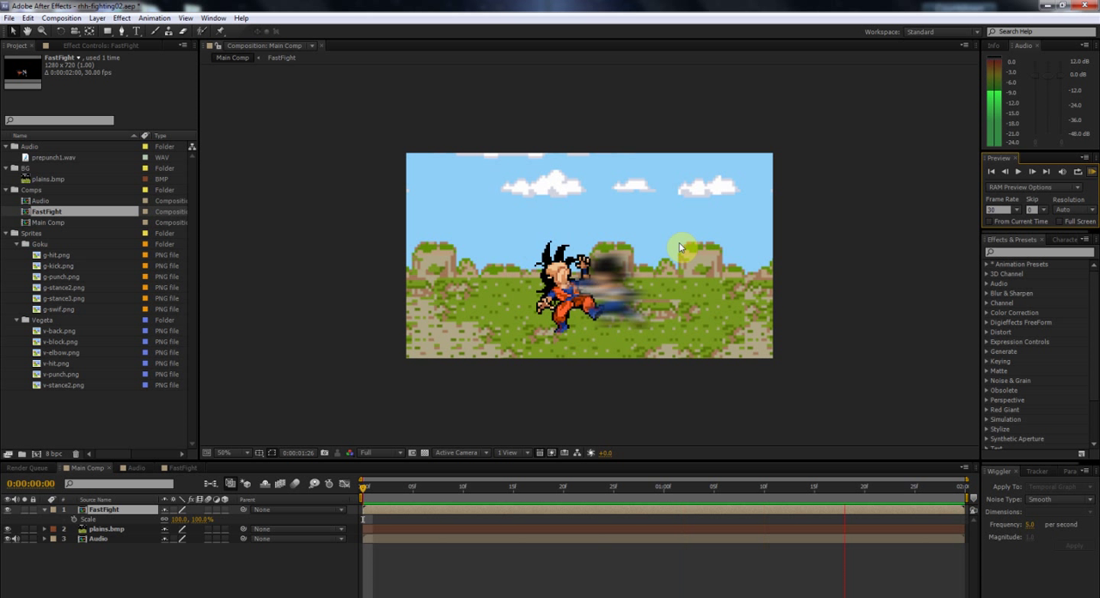
Step: Stop the preview, collapse the FastFight layer's properties and examine the FastFight, plains.bmp and Audio layers in Main Comp
key("space")
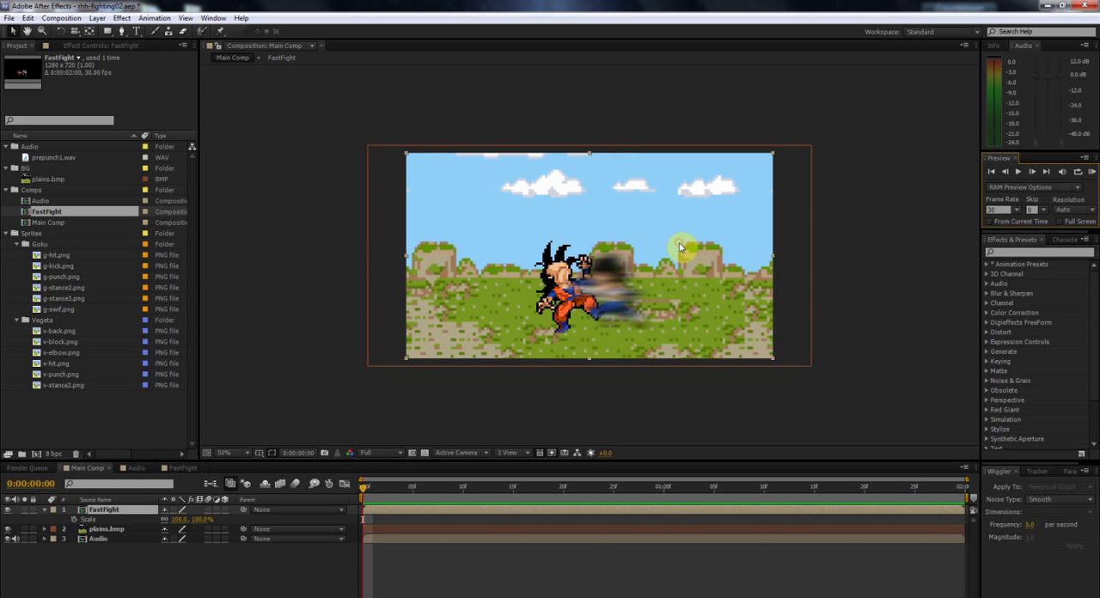
left_click(368, 493)
mouse_move(368, 493)
left_mouse_down()
mouse_move(521, 507)
mouse_move(356, 510)
mouse_move(382, 510)
mouse_move(369, 509)
left_mouse_up()
left_click(47, 513)
left_click(45, 510)
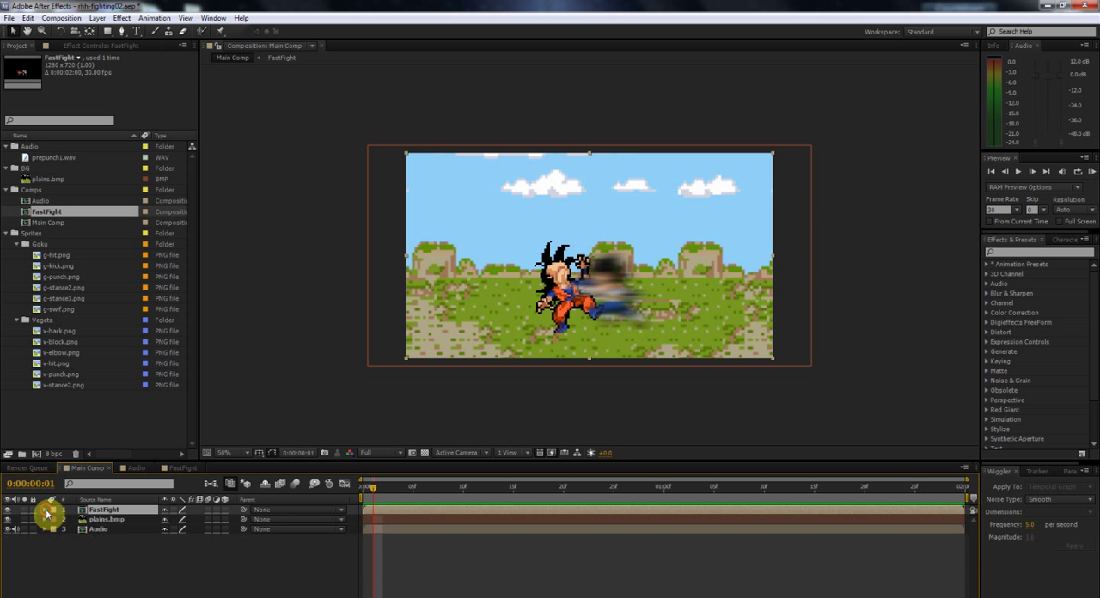
left_click(103, 529)
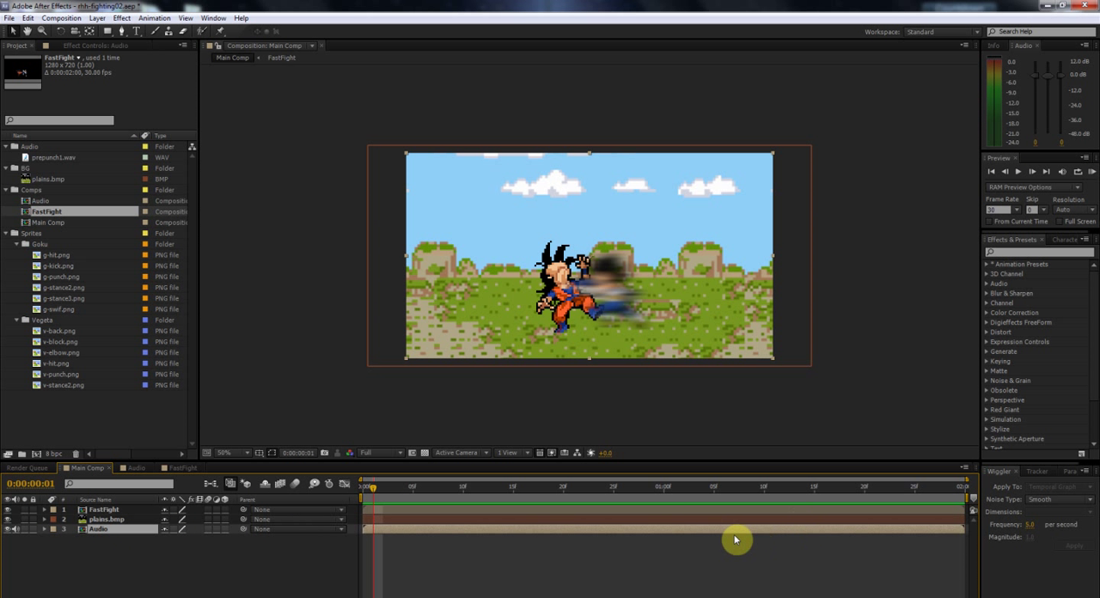
left_click(98, 519)
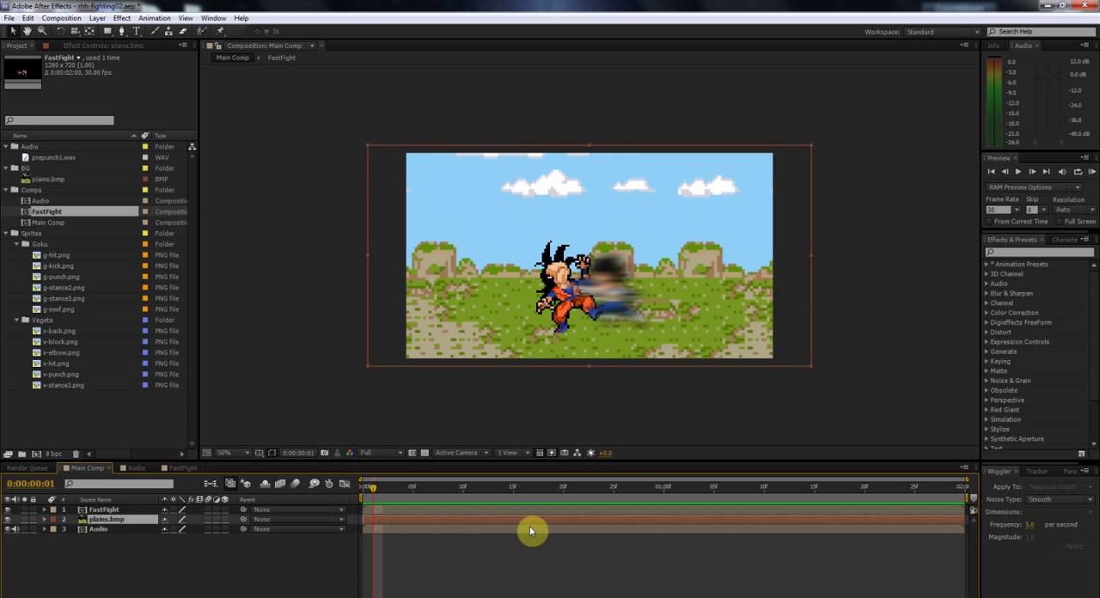
left_click(467, 509)
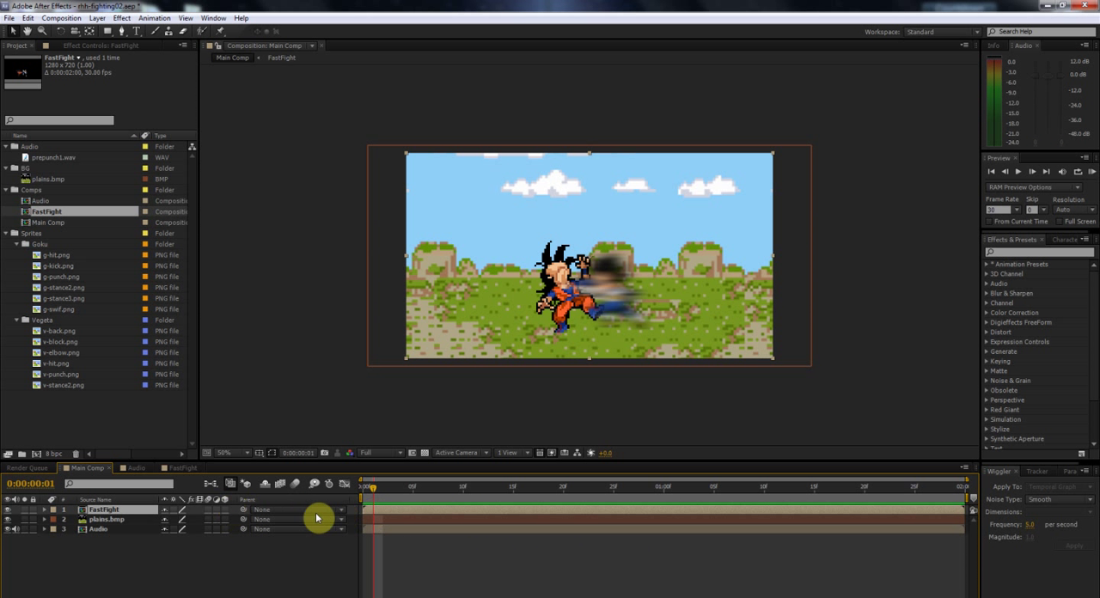
mouse_move(370, 489)
left_mouse_down()
mouse_move(445, 489)
mouse_move(364, 490)
left_mouse_up()
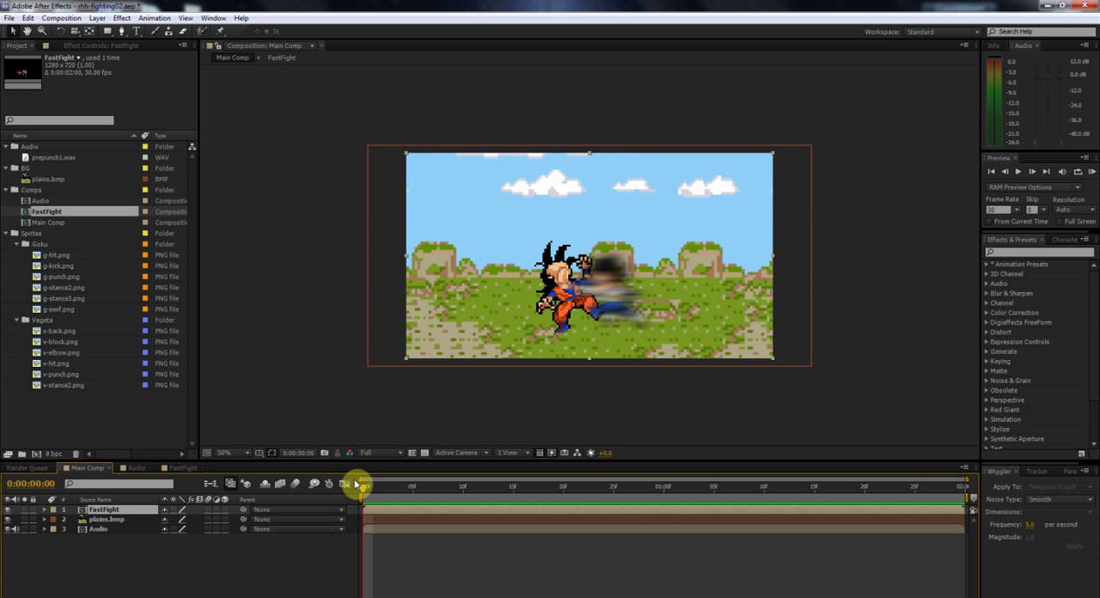
mouse_move(364, 490)
left_mouse_down()
mouse_move(522, 498)
mouse_move(364, 503)
left_mouse_up()
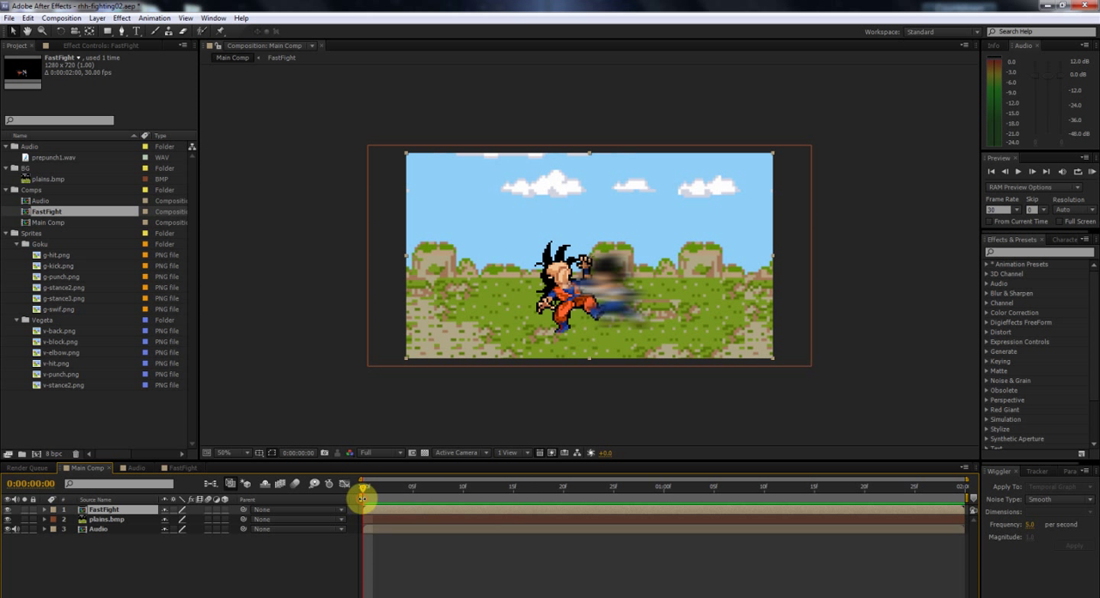
Step: Examine the staggered sprite layers and their poses over time inside the FastFight composition, and return to Main Comp
double_click(431, 513)
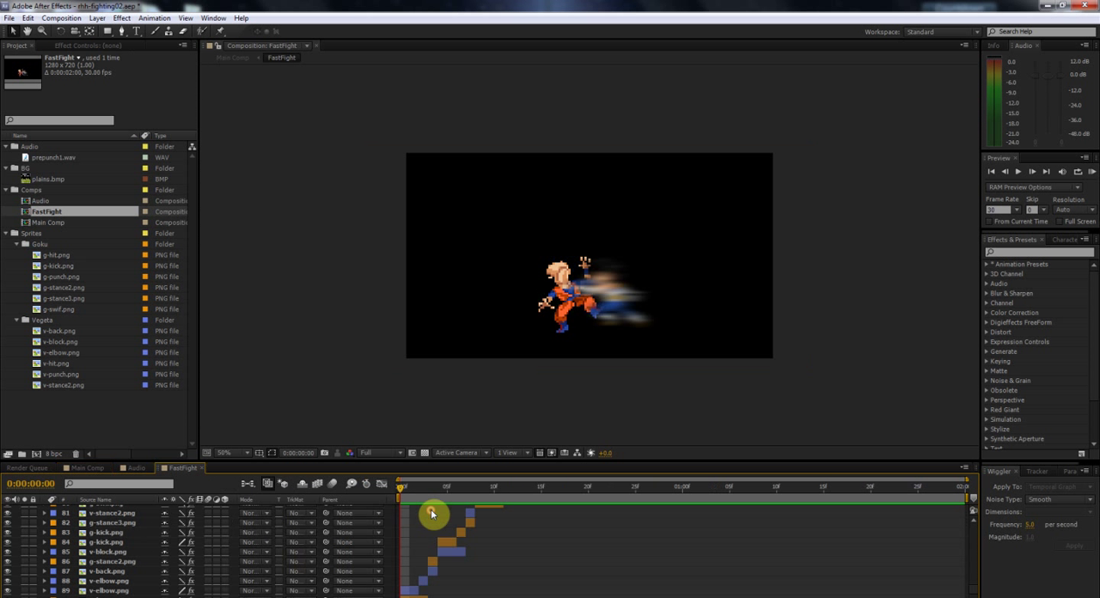
left_click_drag(401, 488, 504, 504)
scroll(506, 522, "up", 3)
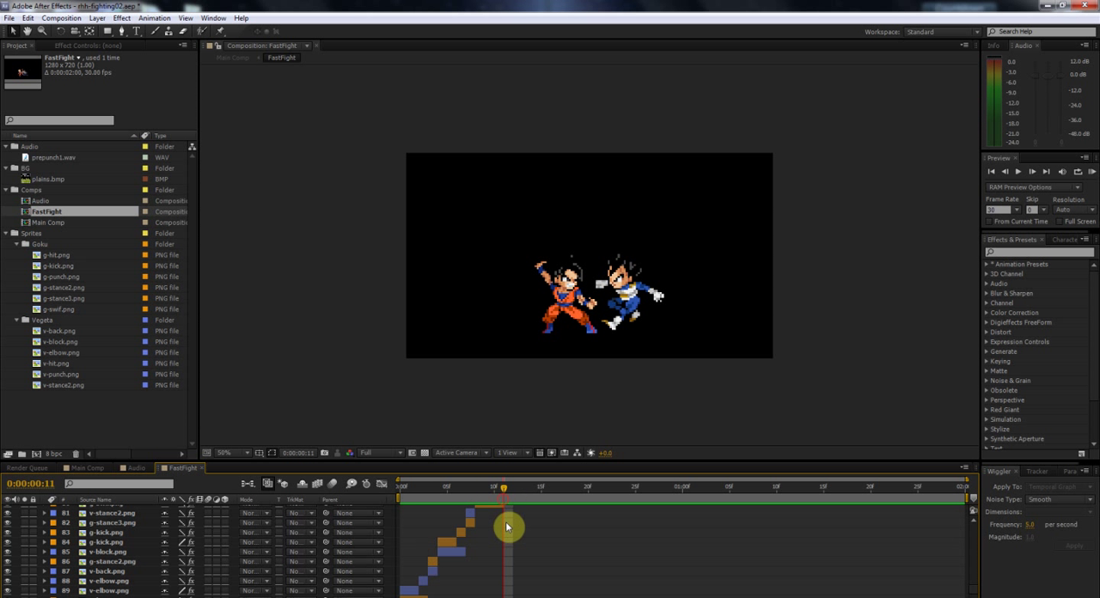
left_click(499, 517)
scroll(455, 527, "down", 3)
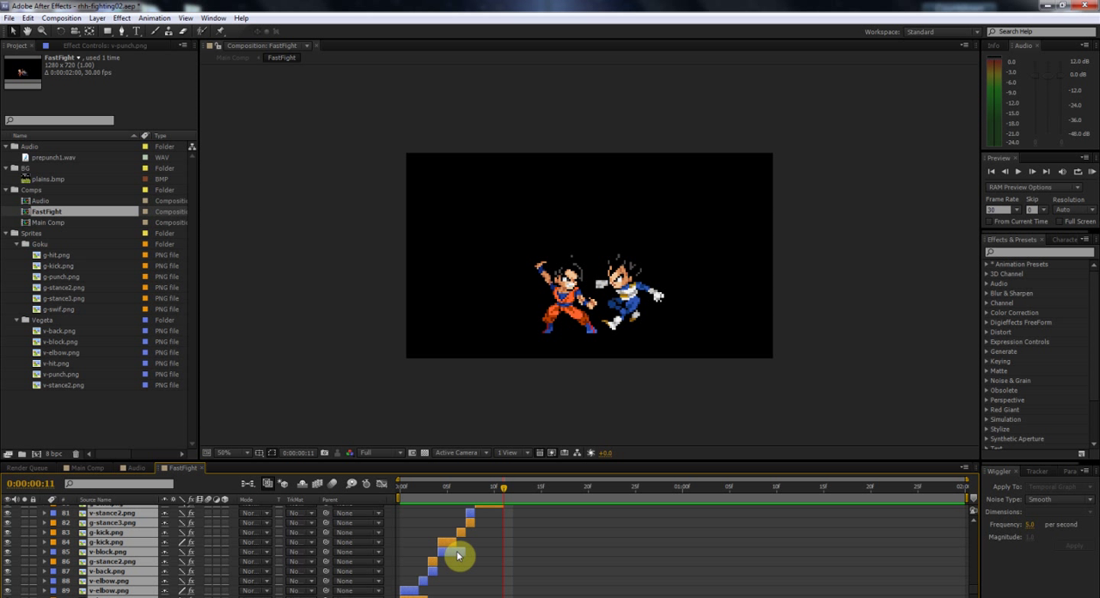
scroll(457, 551, "up", 6)
left_click_drag(511, 490, 479, 525)
scroll(702, 548, "up", 3)
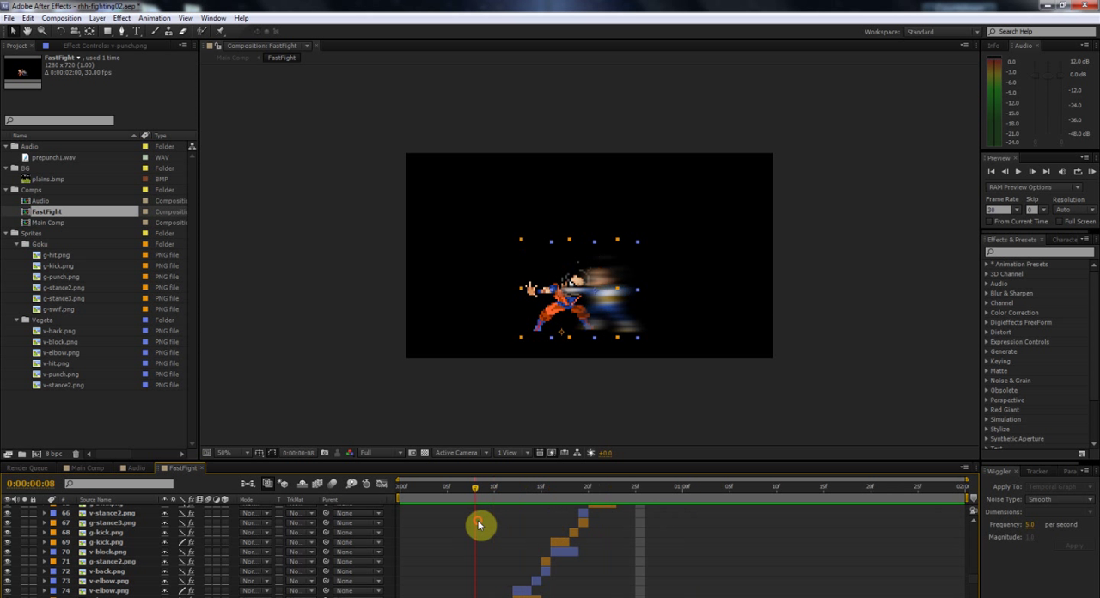
scroll(477, 492, "down", 3)
left_click_drag(473, 488, 444, 513)
scroll(444, 513, "down", 2)
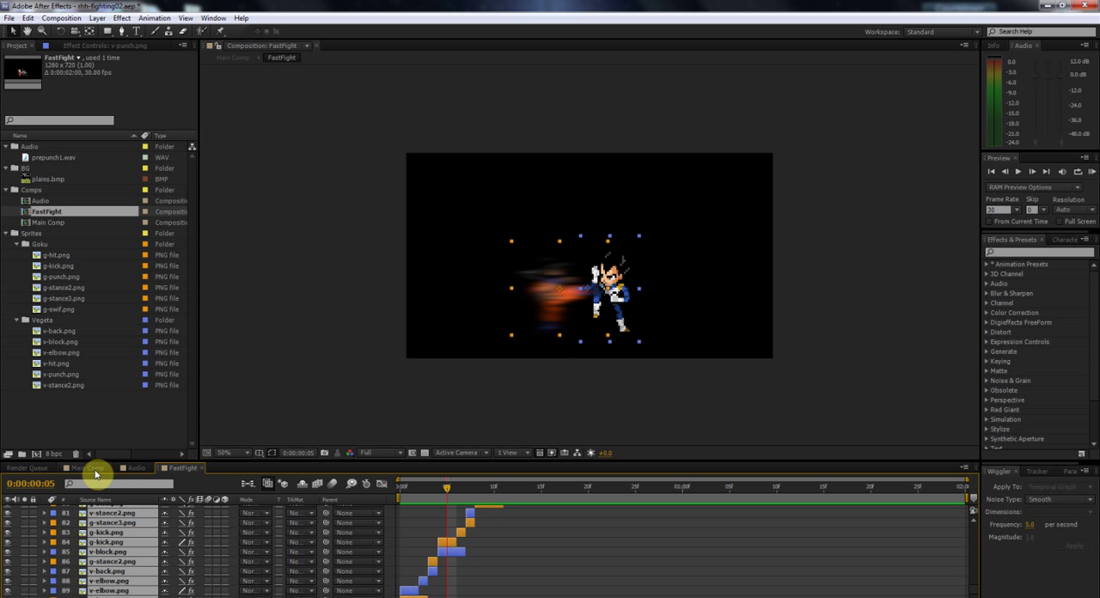
scroll(469, 552, "up", 2)
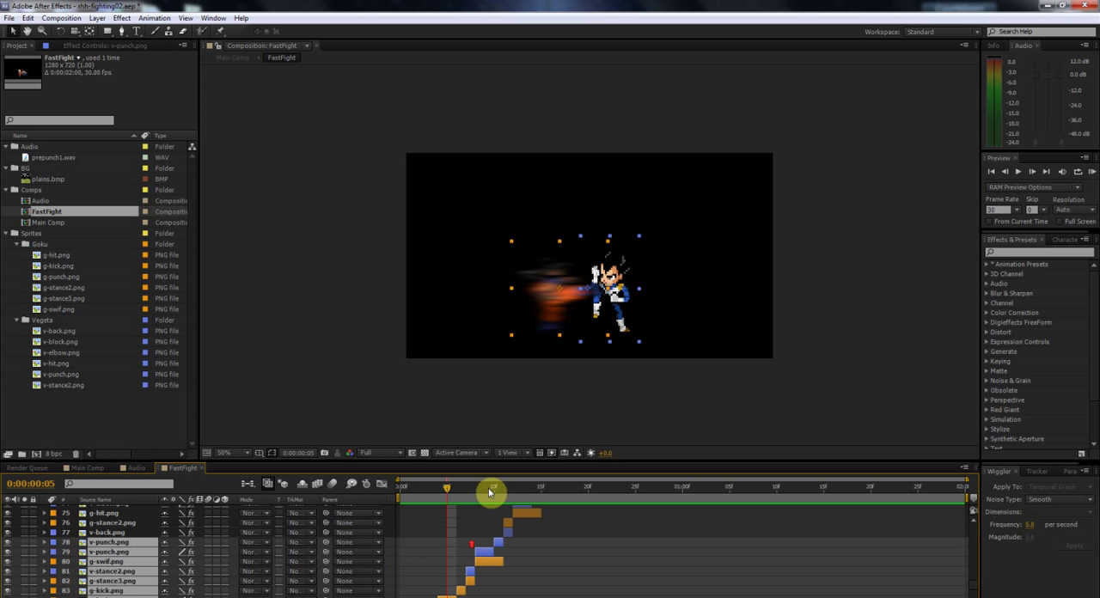
left_click_drag(448, 488, 644, 529)
scroll(645, 529, "up", 2)
scroll(644, 528, "up", 1)
left_click(86, 468)
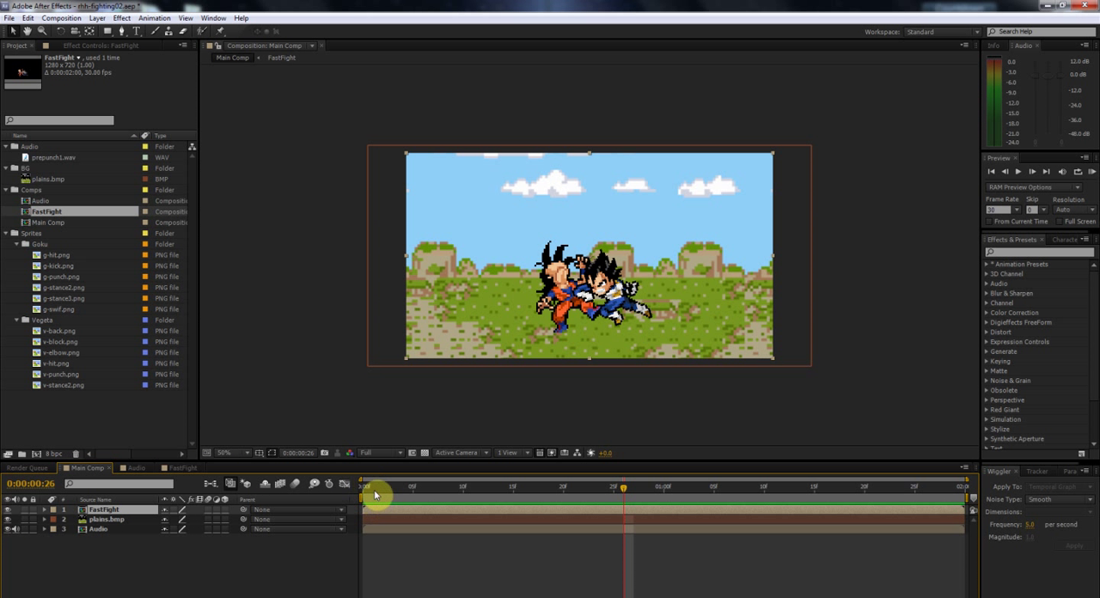
Step: Keyframe the FastFight layer's position from -432, 360 at 0:00 to 1962, 360 at 1:00 so the fight crosses the frame
left_click(359, 495)
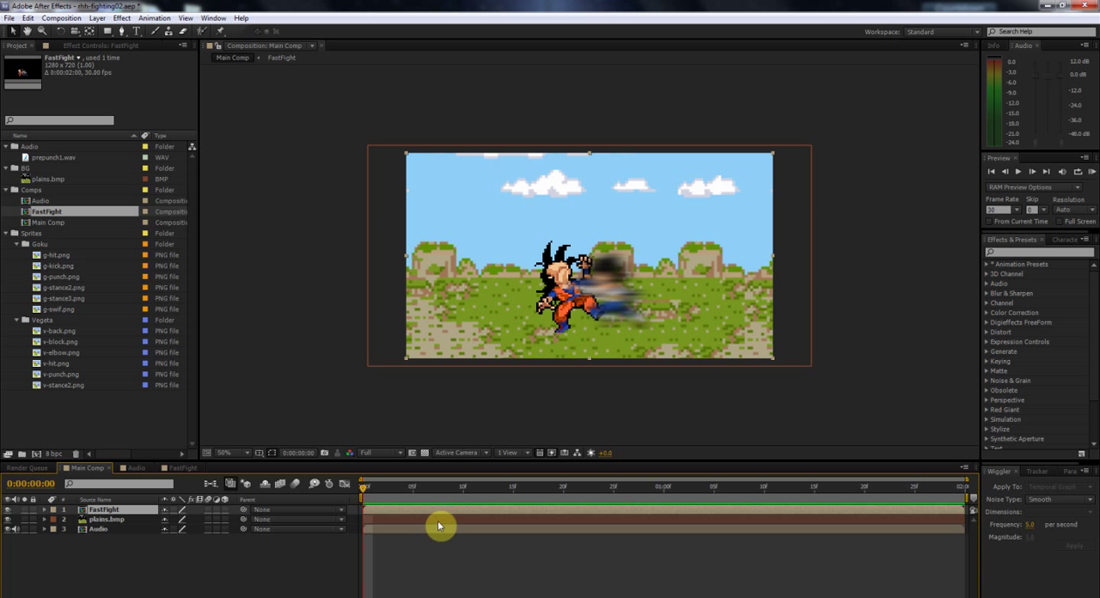
key("p")
left_click(75, 520)
left_click_drag(438, 488, 663, 489)
left_click_drag(157, 518, 806, 482)
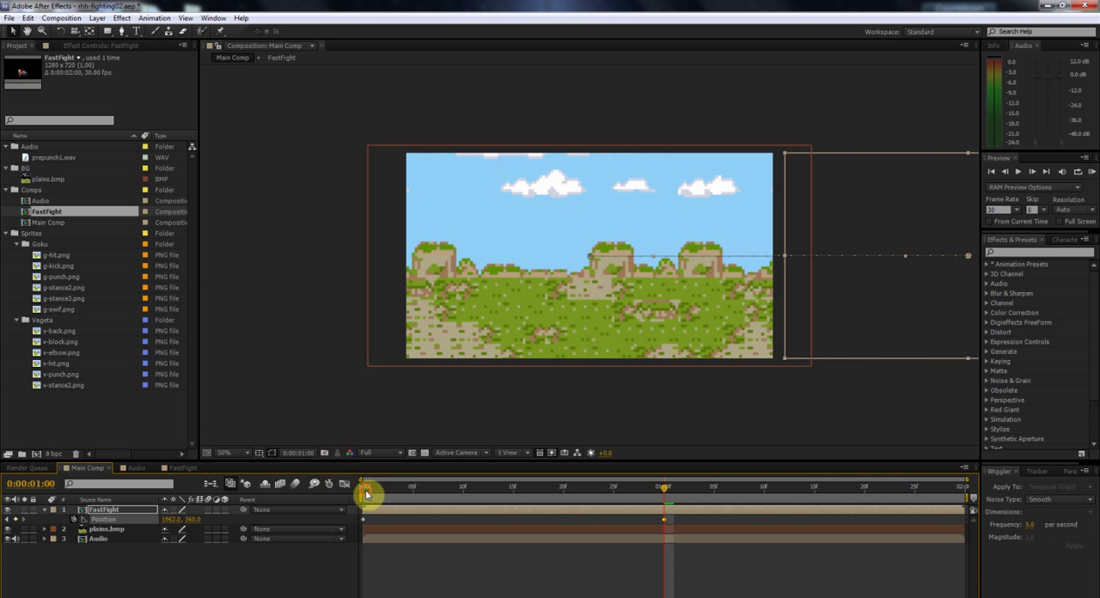
left_click(365, 494)
left_click_drag(592, 305, 315, 308)
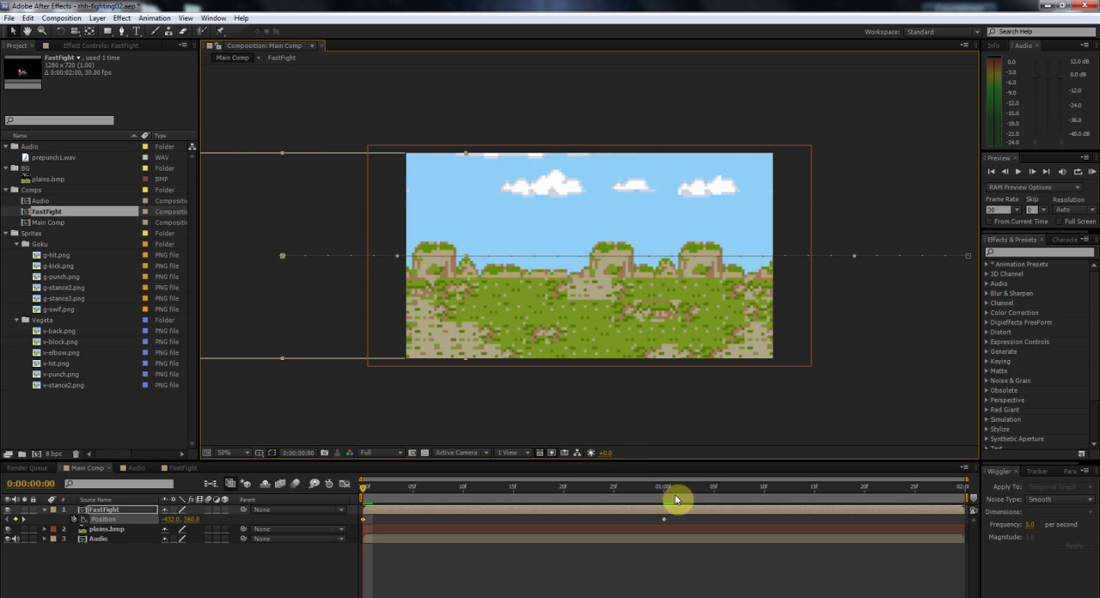
Step: Preview the fighters moving across the background, then return to the first frame
left_click_drag(501, 486, 663, 489)
left_click(1091, 171)
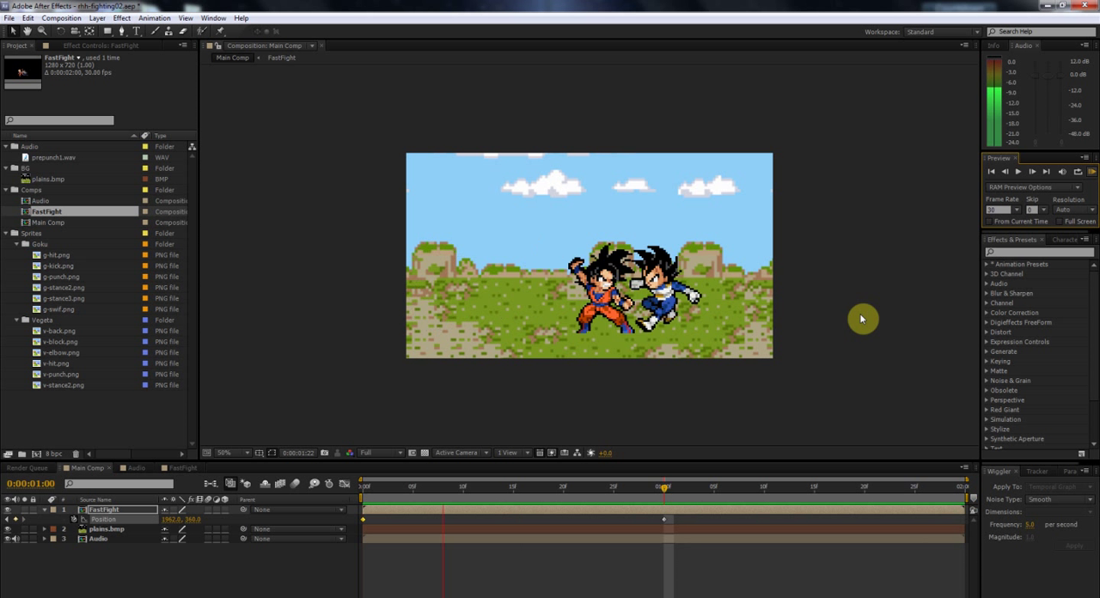
key("space")
left_click_drag(387, 492, 349, 493)
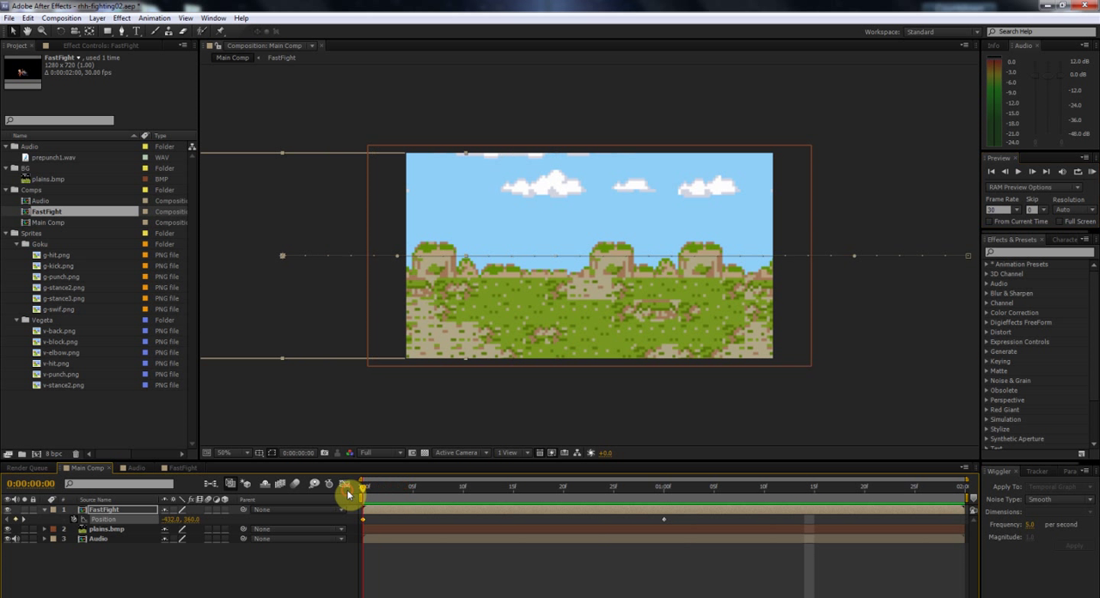
Step: Undo the position keyframes on the FastFight layer and collapse its properties
key("ctrl+z")
key("ctrl+z")
key("ctrl+z")
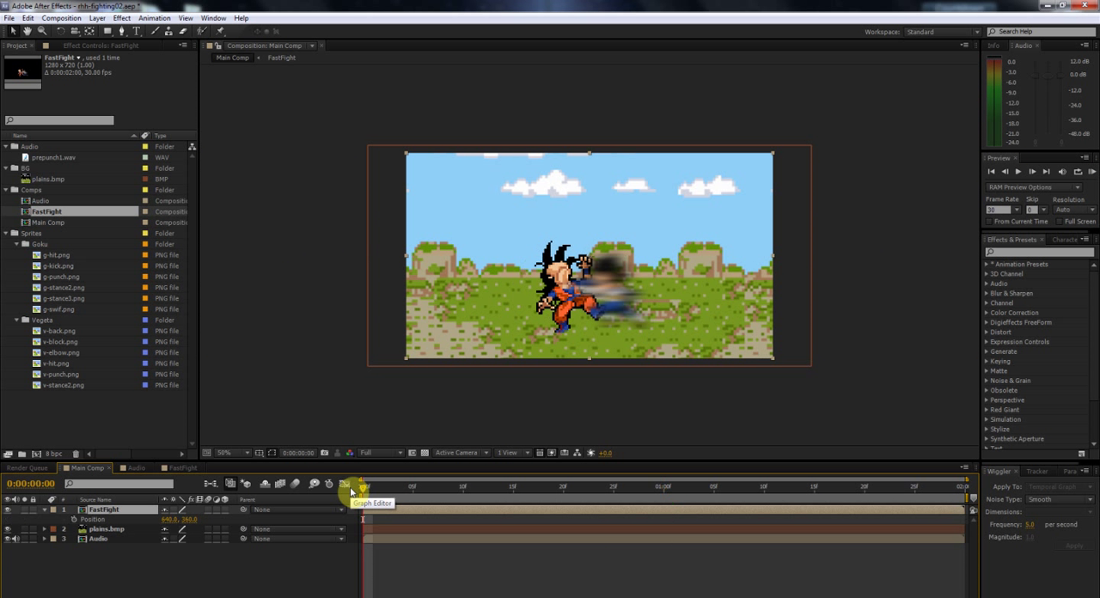
left_click(47, 515)
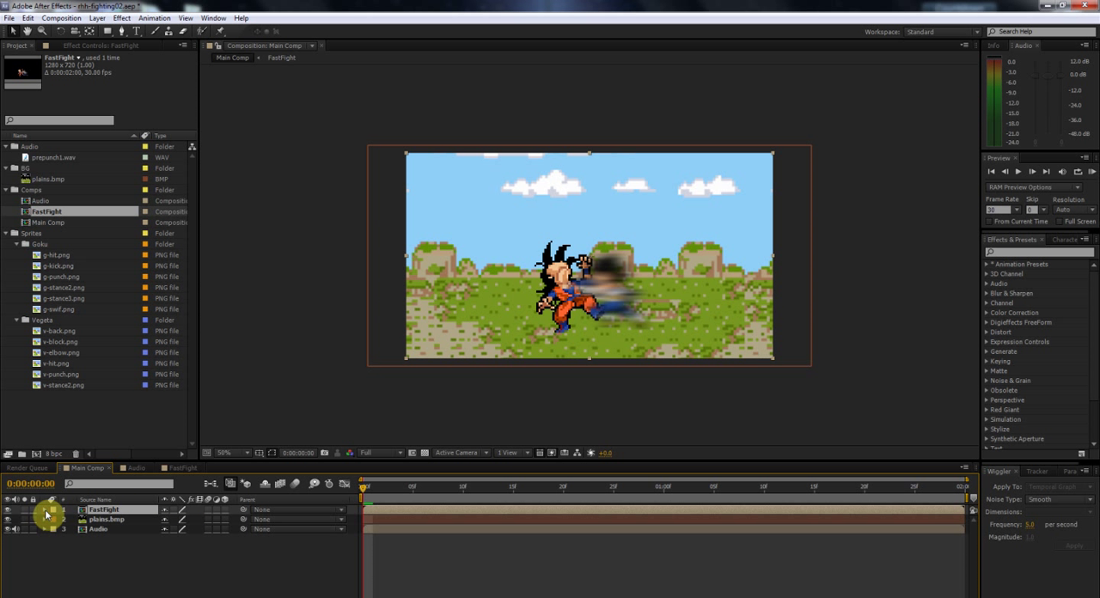
Step: Look over the sprite layers in the FastFight composition once more and return to Main Comp
left_click(182, 468)
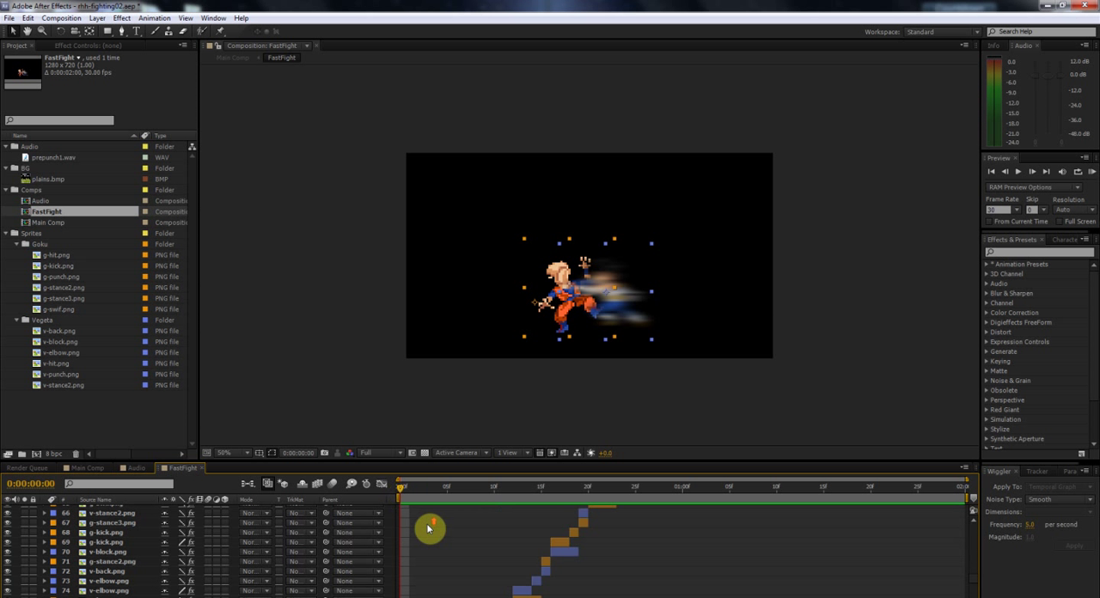
left_click(80, 469)
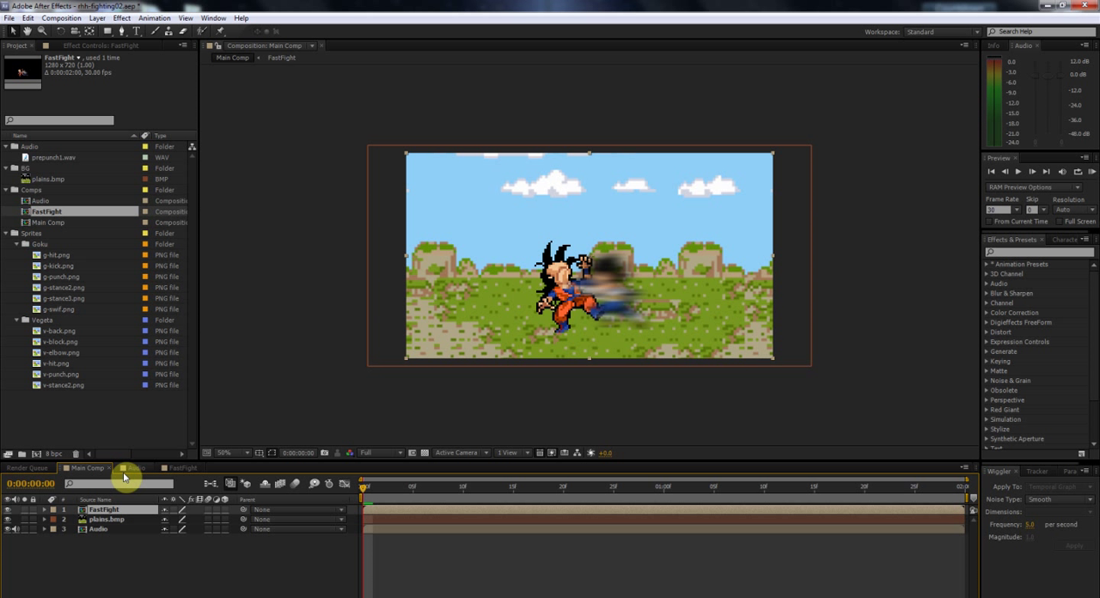
Step: Start a new empty project without saving the changes to rhh-fighting02.aep
left_click(10, 18)
mouse_move(21, 32)
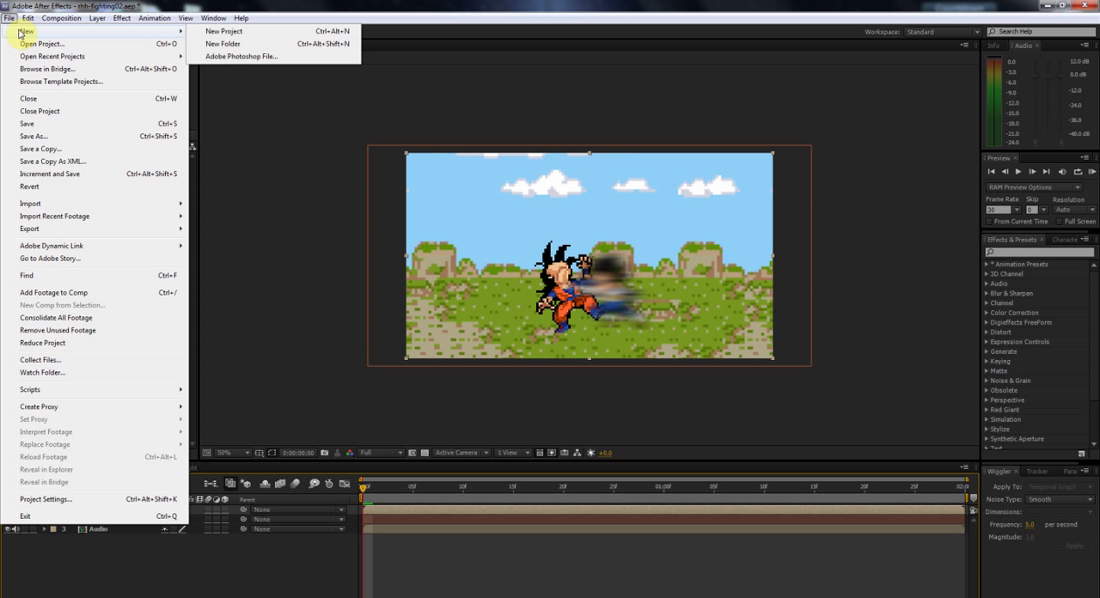
left_click(257, 33)
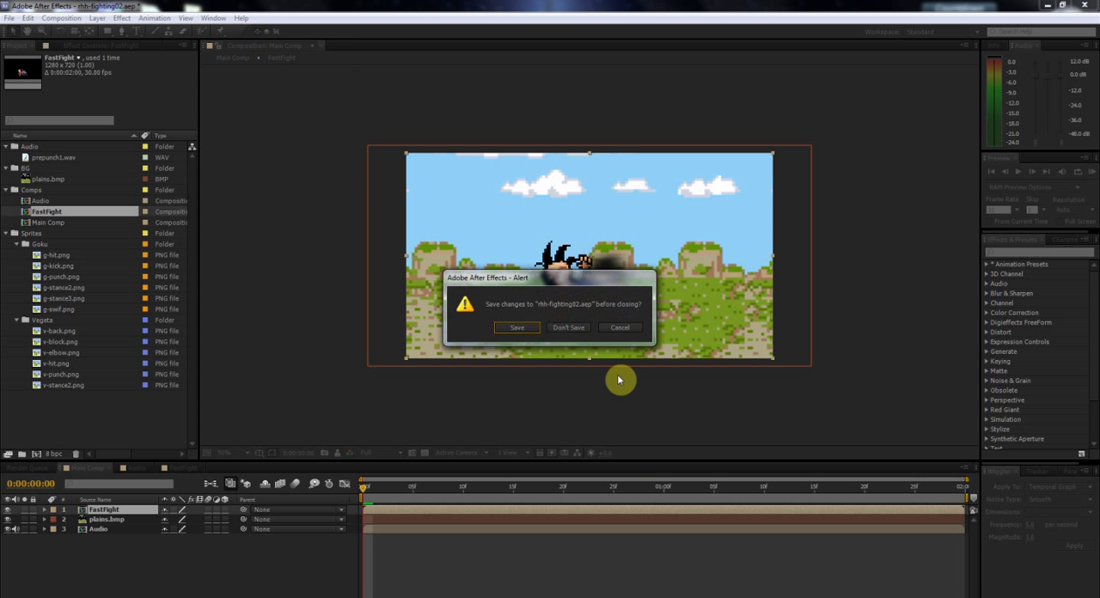
left_click(561, 329)
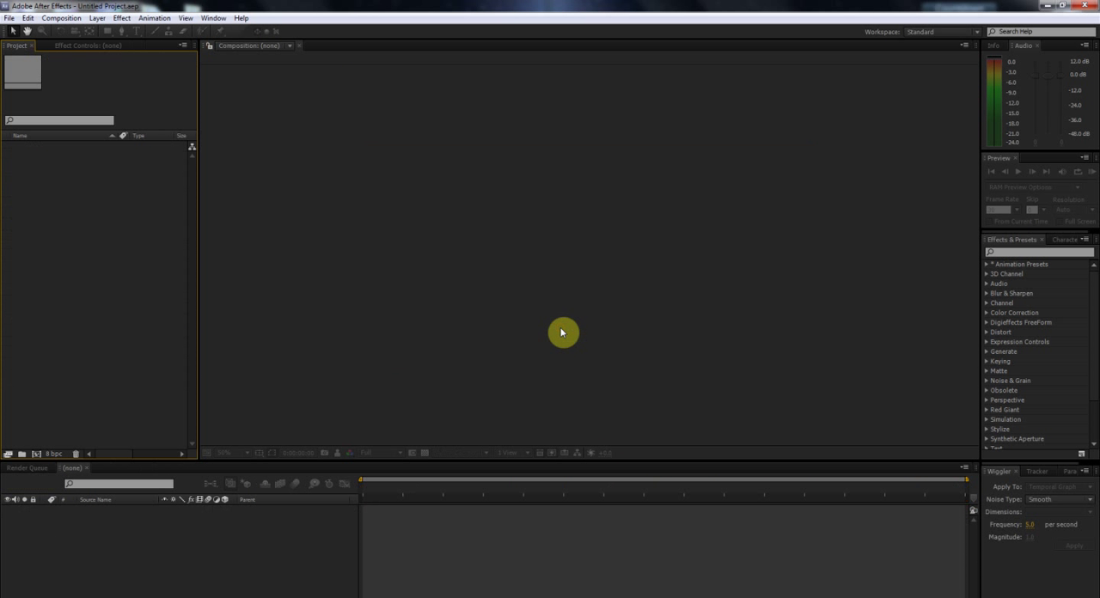
left_click(49, 207)
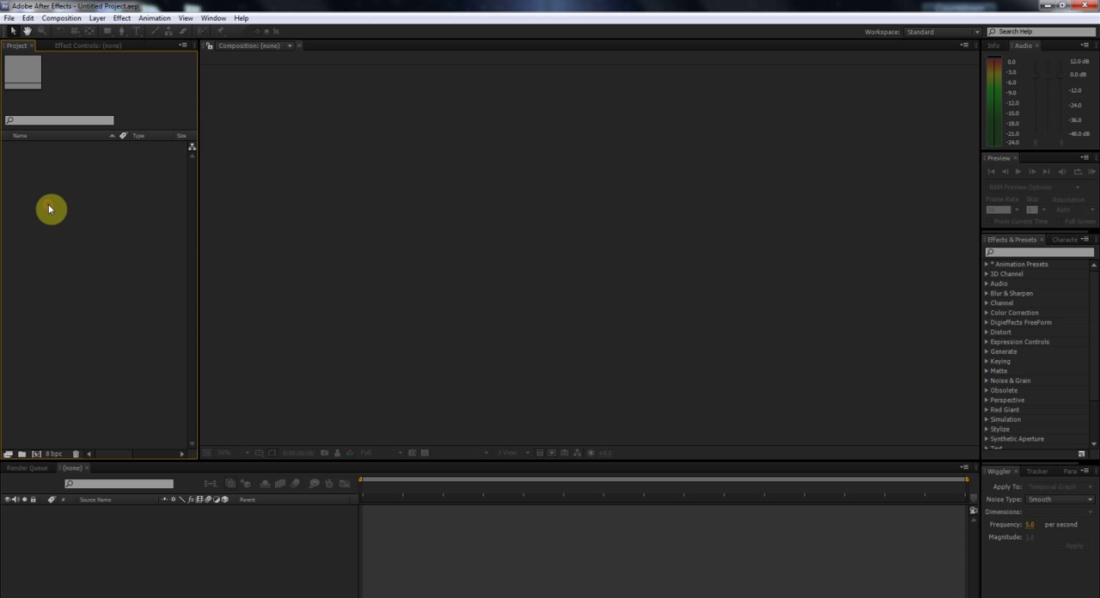
left_click(92, 169)
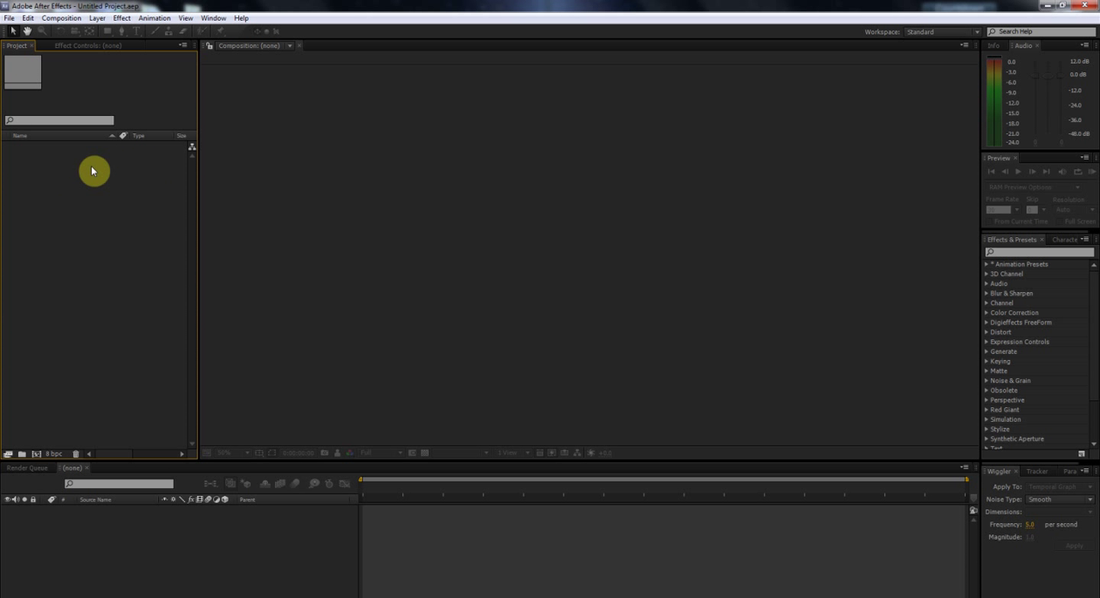
Step: Create a composition named Main Comp at 1280 x 720 px, 30 fps and 0:00:02:00 duration with square pixels
left_click(49, 19)
left_click(58, 32)
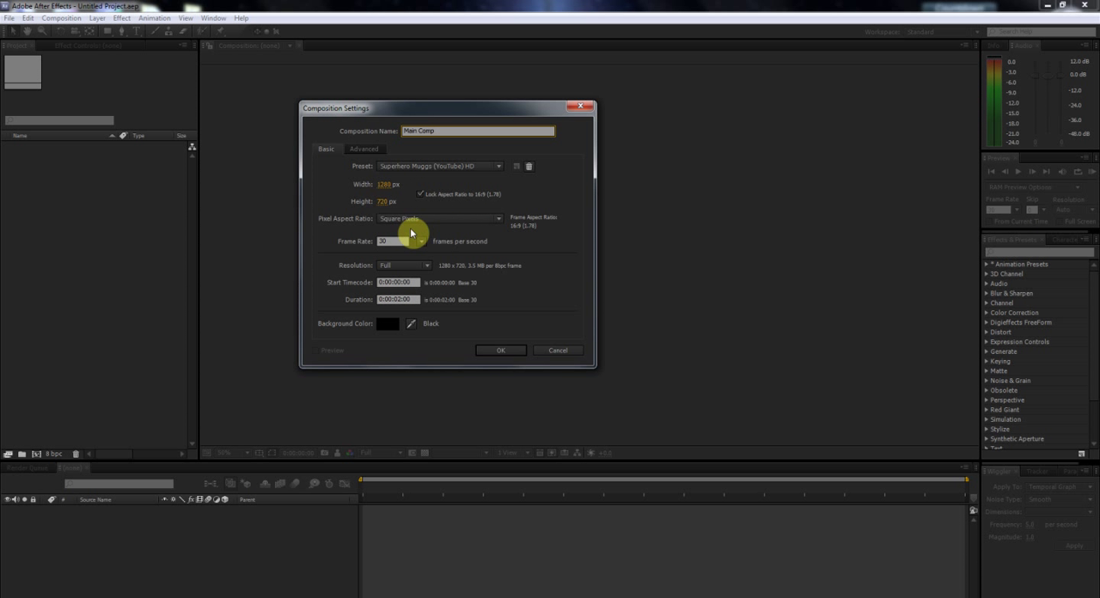
left_click_drag(400, 241, 346, 240)
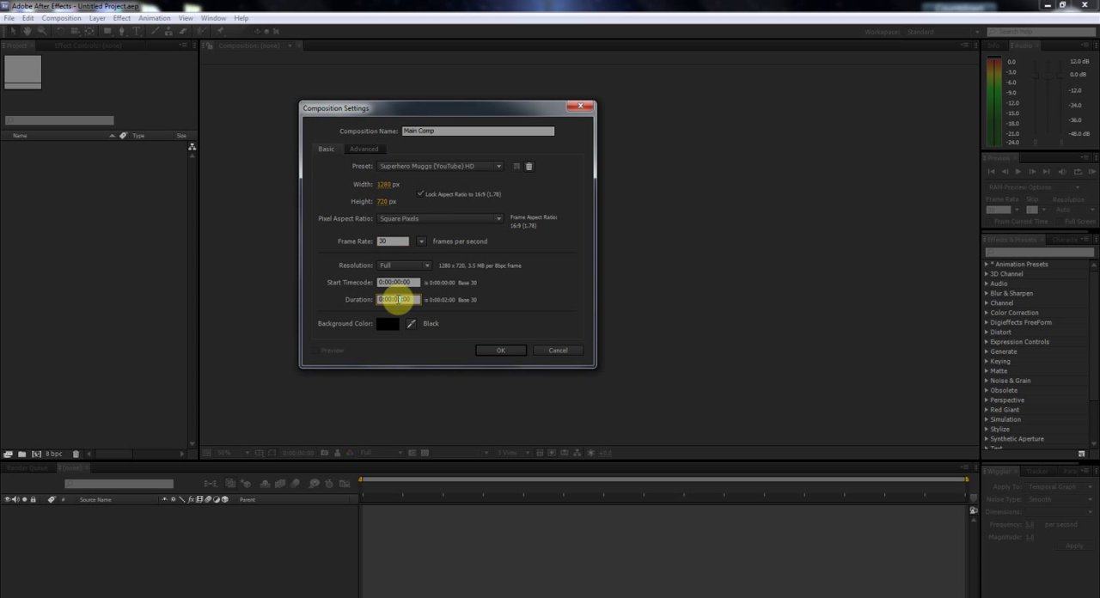
left_click(507, 351)
Step: Create a second composition named Audio with the same 1280 x 720 px, 30 fps, two-second settings
left_click(56, 19)
left_click(69, 34)
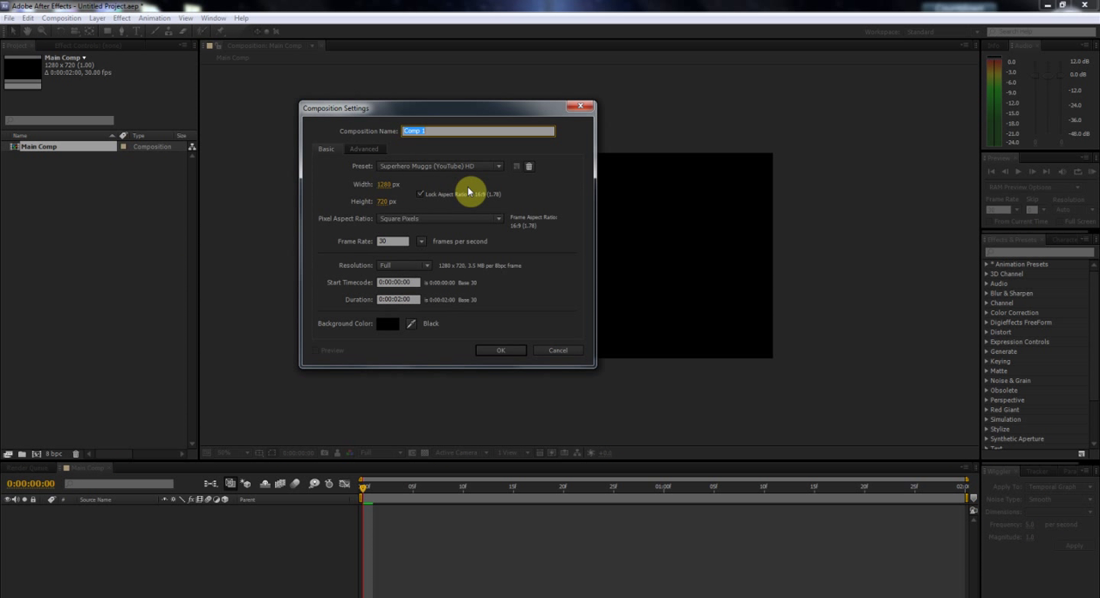
type("Audio")
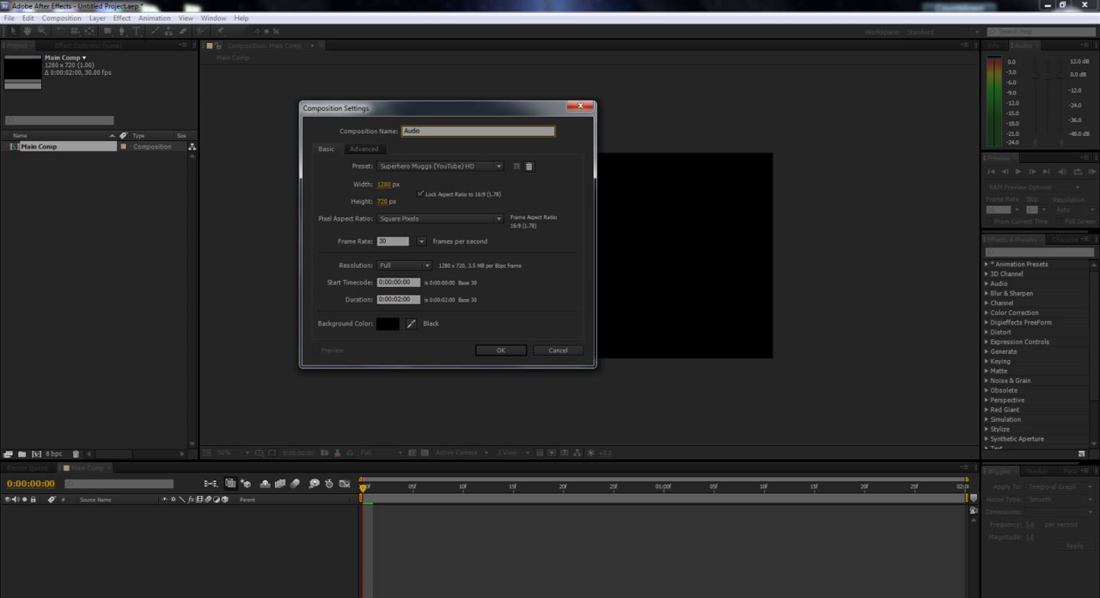
left_click(500, 352)
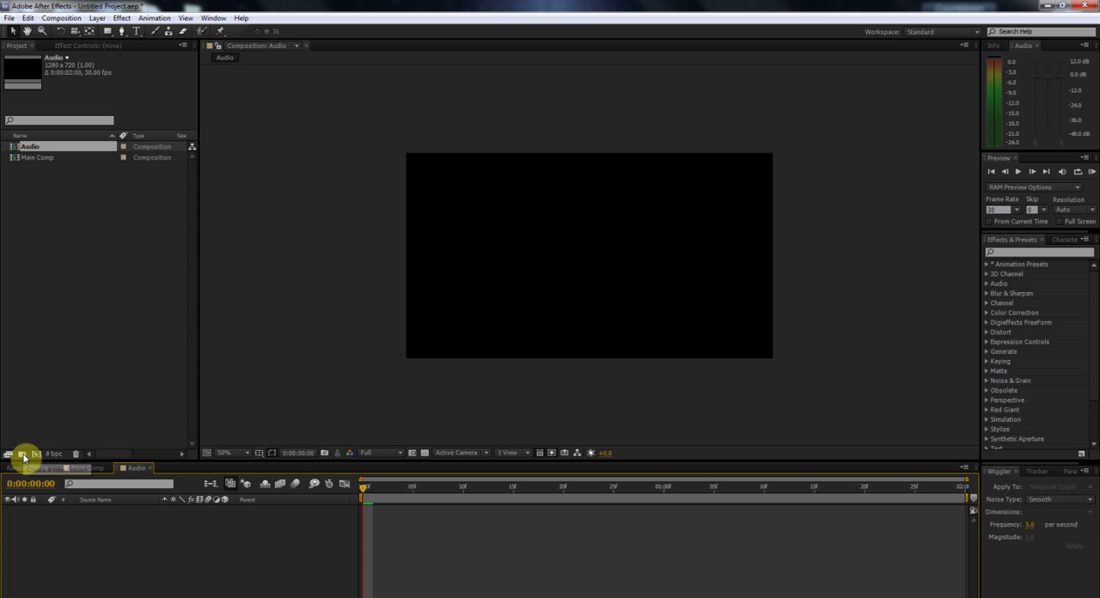
Step: Import all the g- and v- sprite PNGs, from g-hit to v-stance2, from the sprites folder as footage
double_click(46, 438)
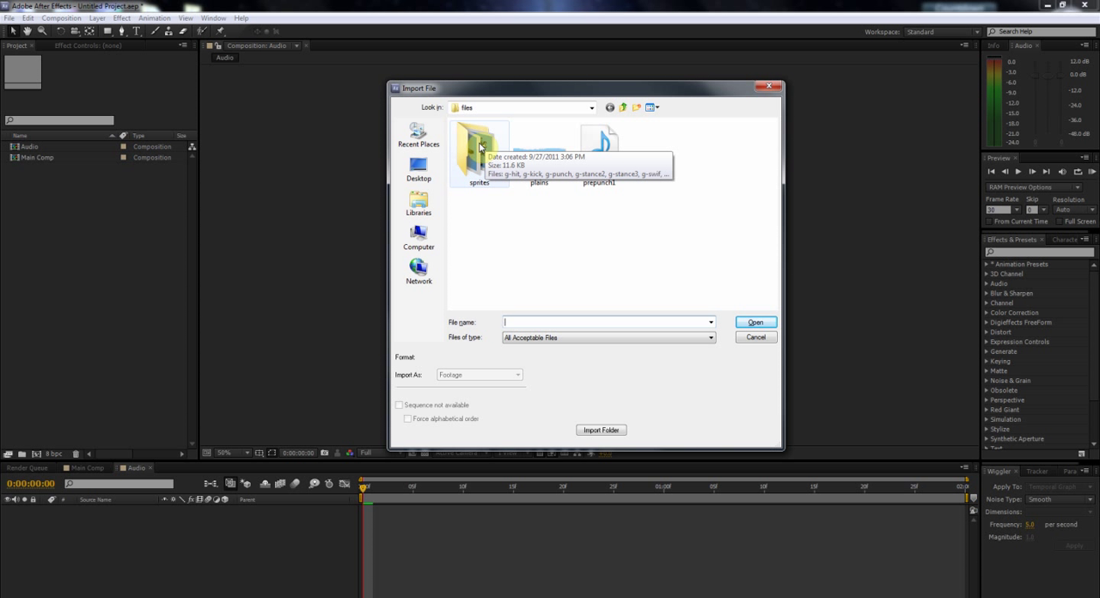
double_click(475, 153)
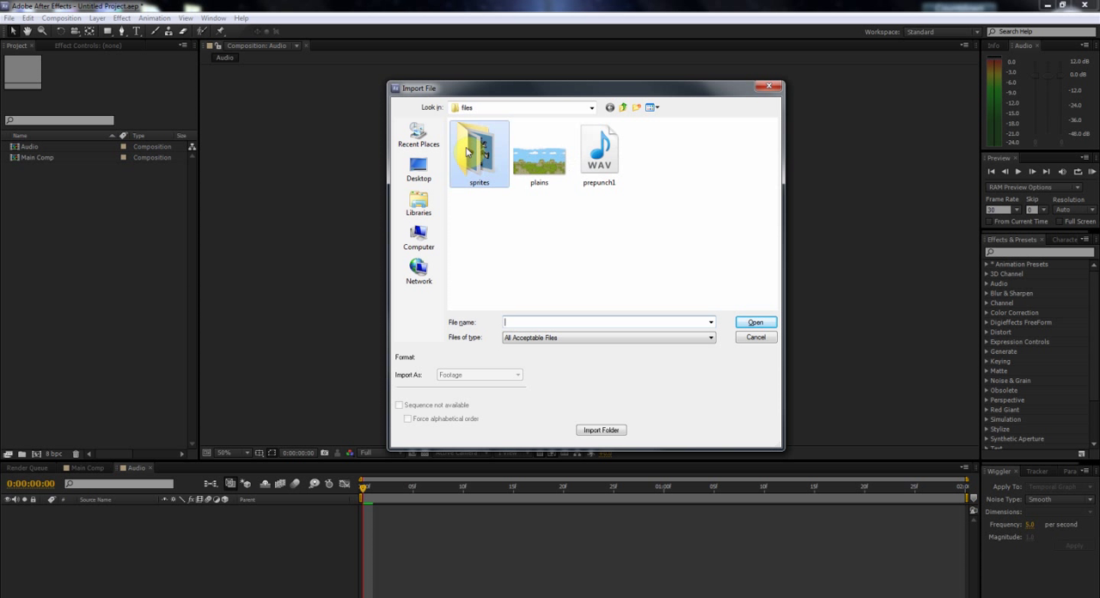
scroll(609, 228, "down", 1)
scroll(518, 192, "up", 1)
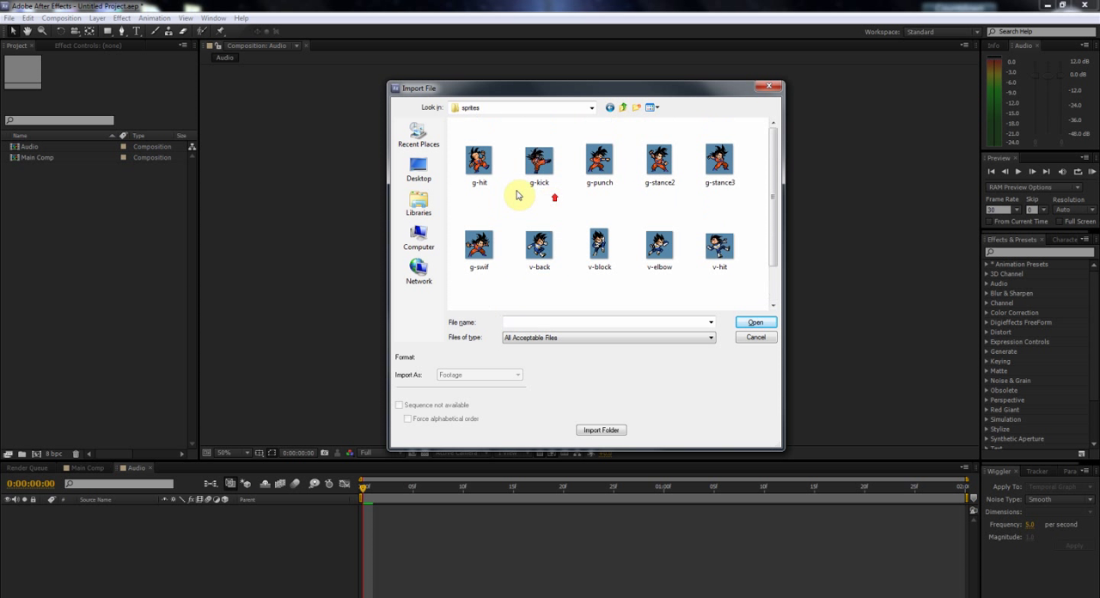
left_click(488, 162)
scroll(503, 192, "down", 1)
left_click(542, 286, "shift")
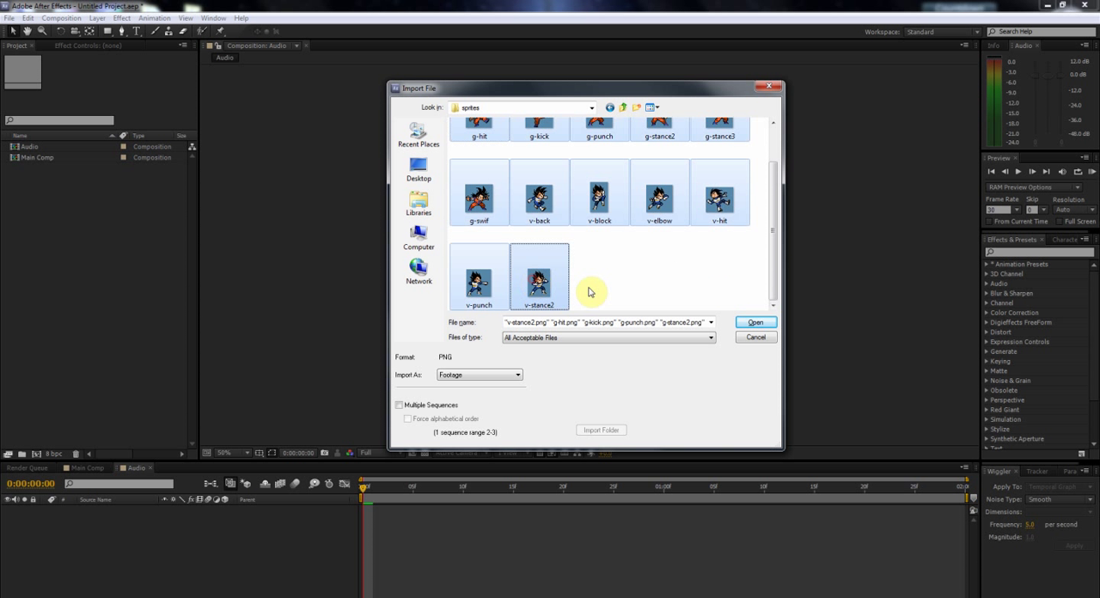
left_click(755, 324)
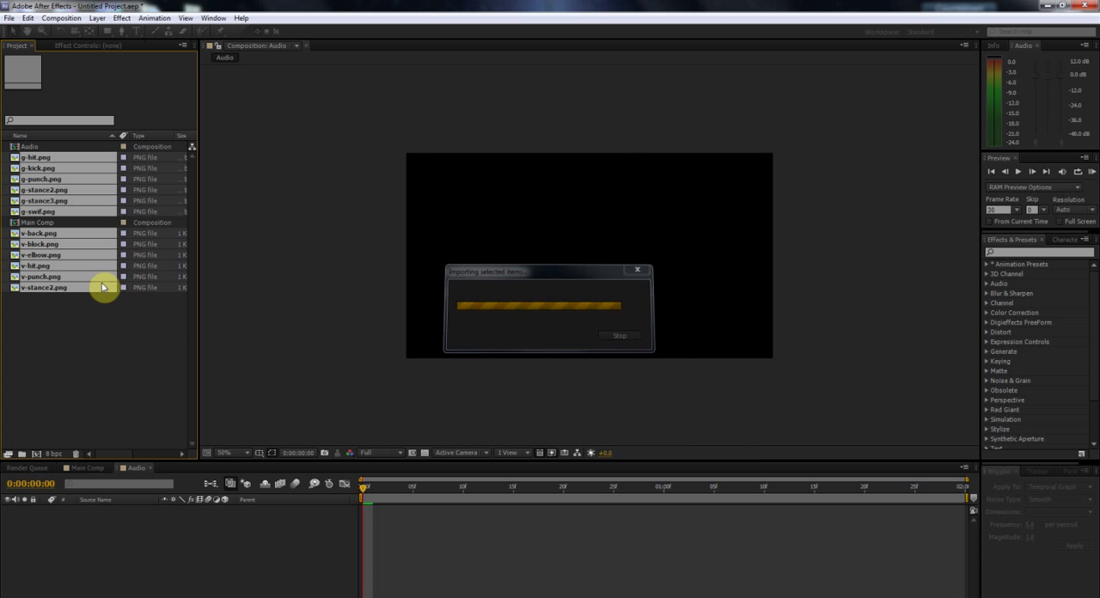
left_click(69, 373)
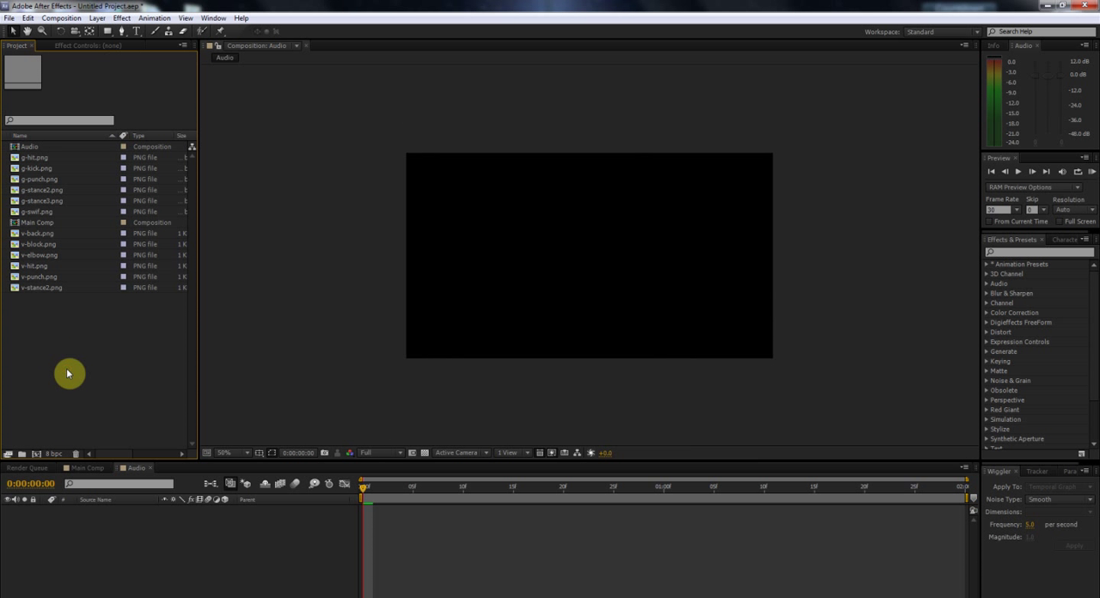
Step: Import the plains background image and the prepunch1 sound from the files folder
double_click(69, 373)
left_click(591, 105)
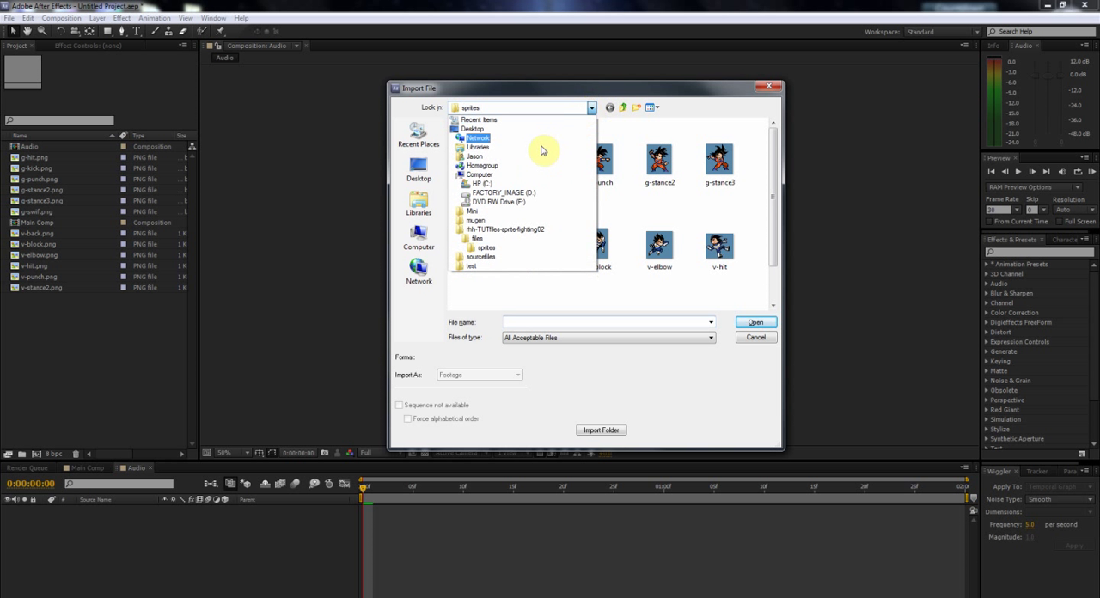
left_click(505, 239)
left_click(534, 160)
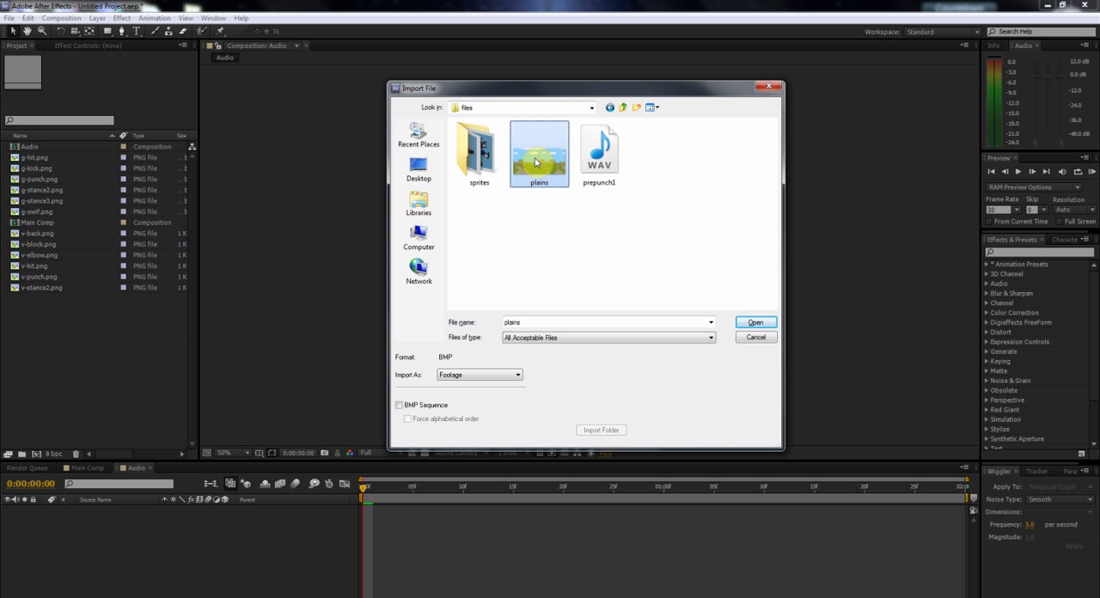
left_click(612, 163, "ctrl")
left_click(755, 322)
left_click(60, 359)
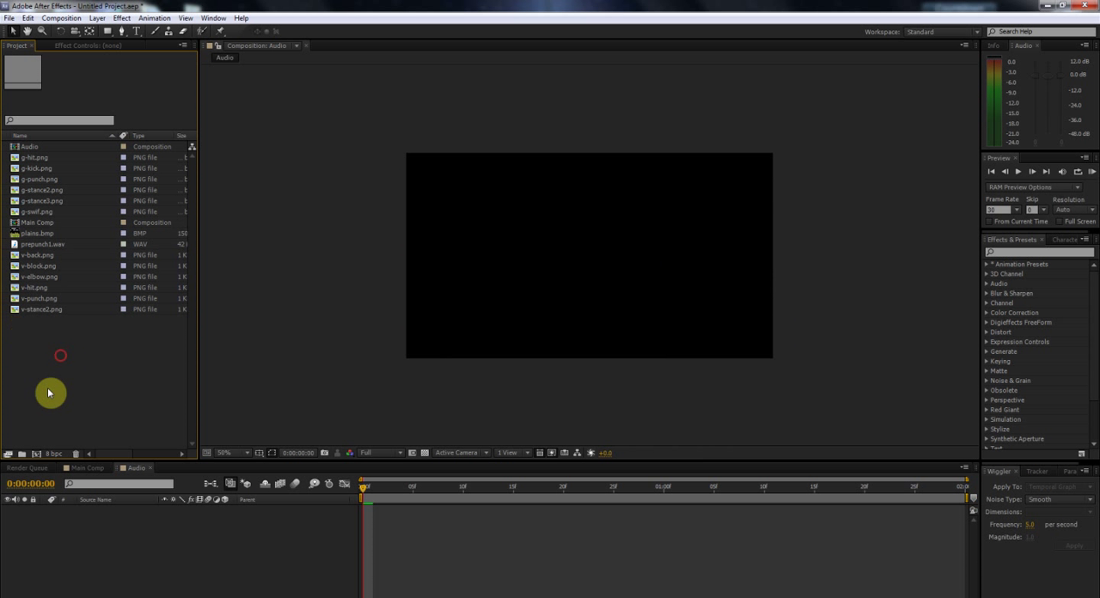
Step: Create two project folders named Audio and Comp
left_click(21, 455)
type("Au")
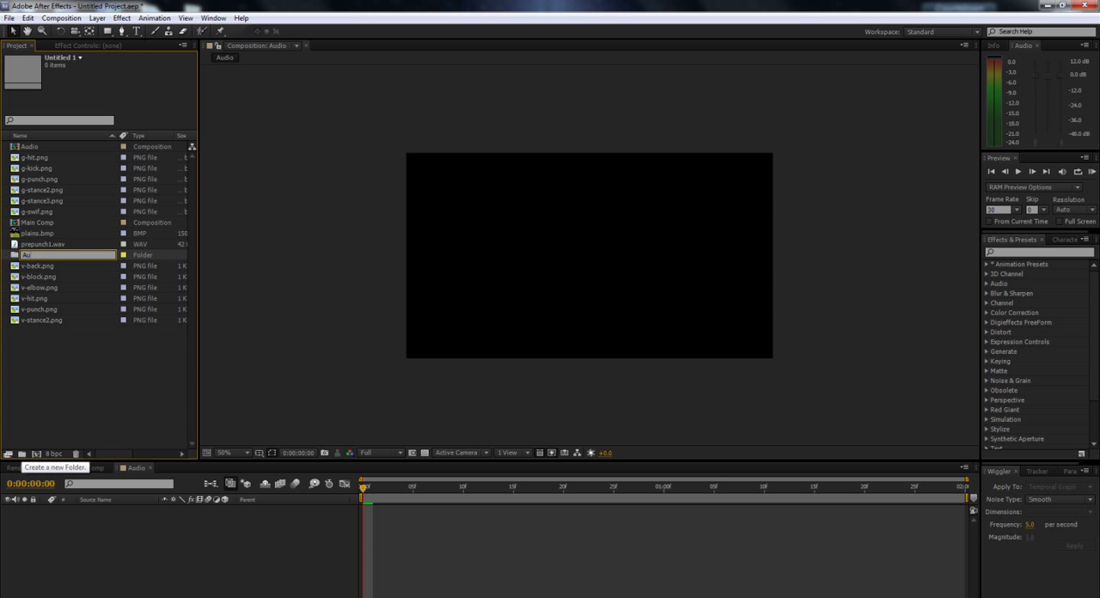
left_click(49, 406)
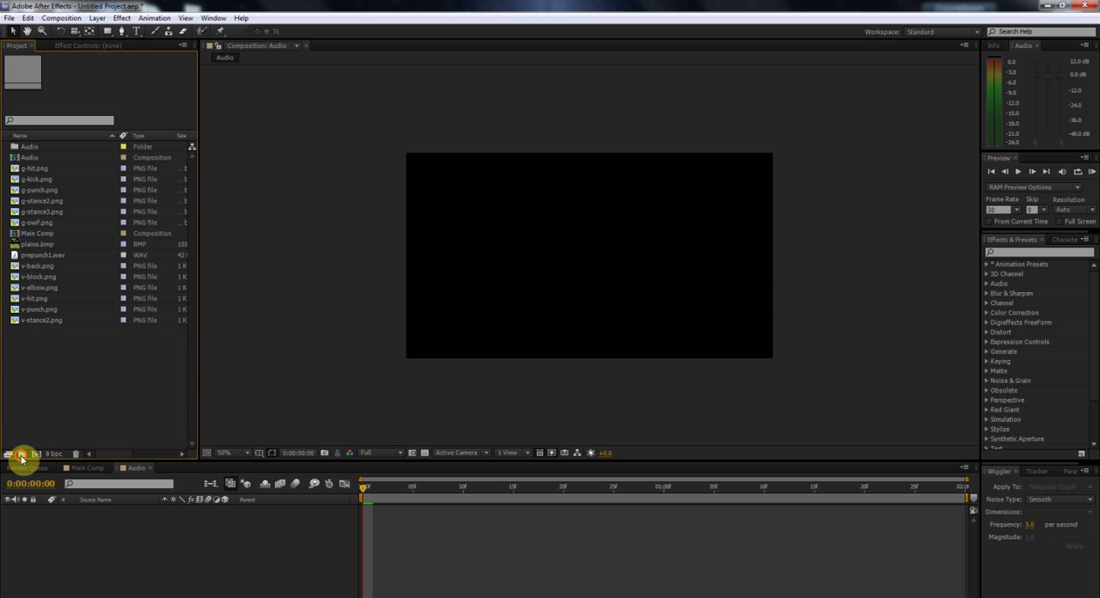
left_click(21, 458)
type("Compi")
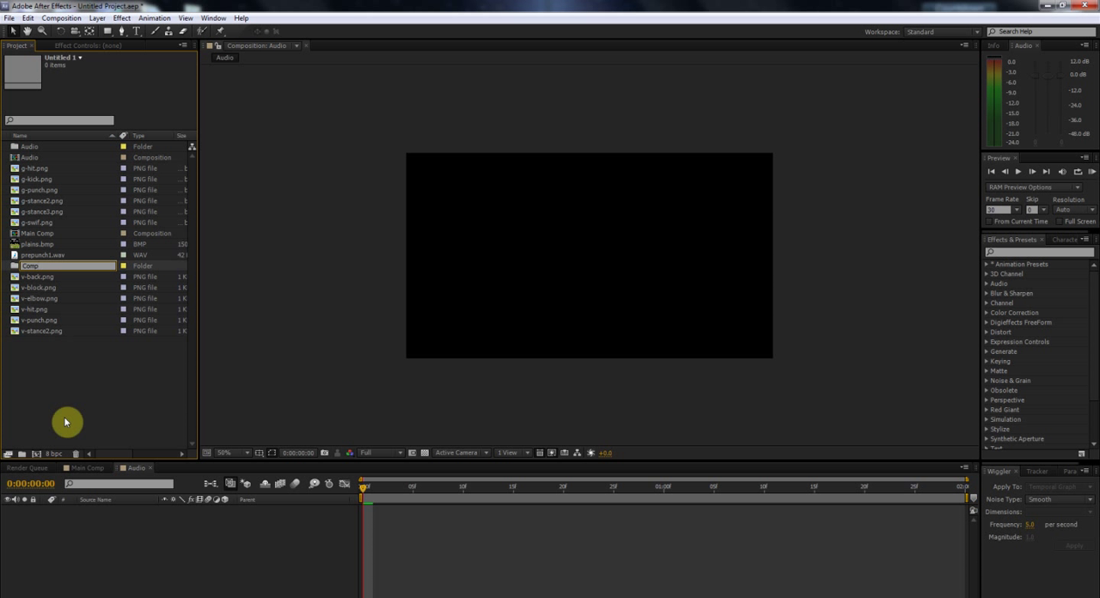
left_click(65, 421)
Step: Create two more project folders named Sprites and BG
left_click(22, 455)
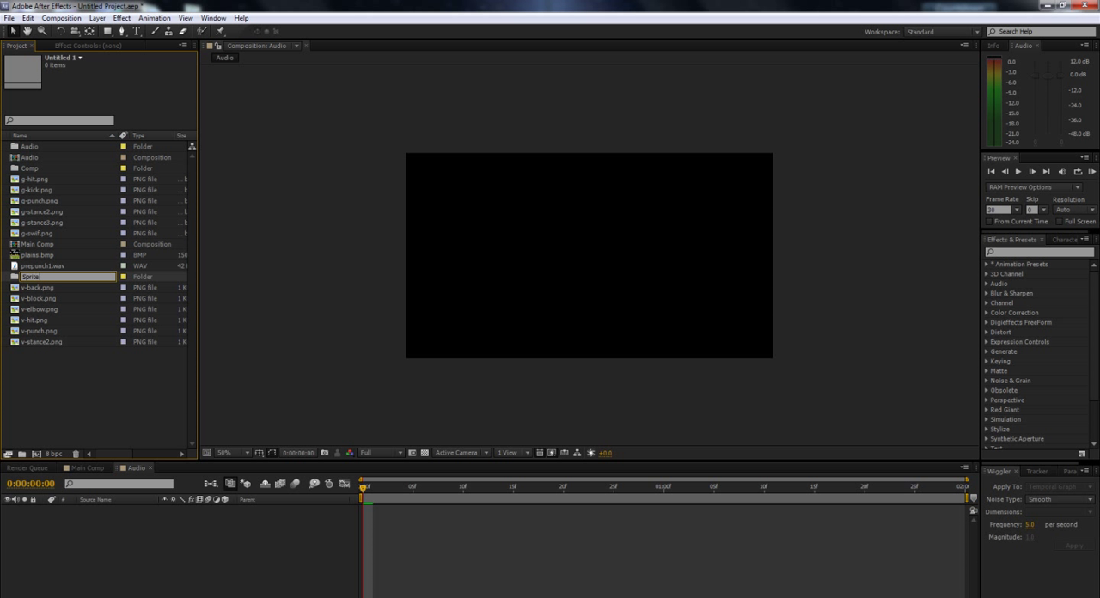
left_click(57, 374)
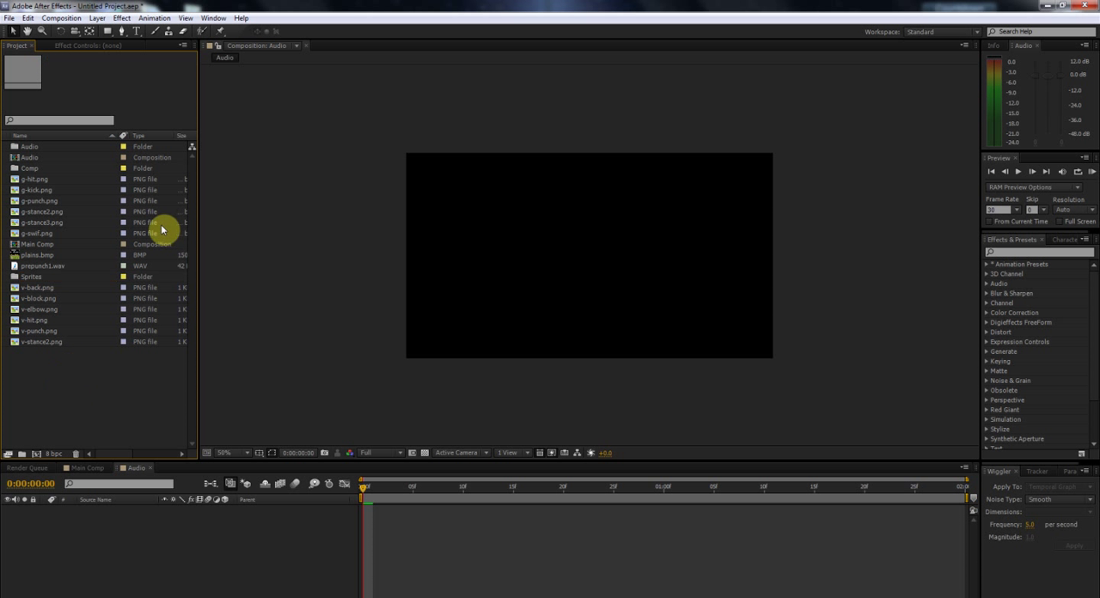
left_click(19, 457)
type("BG")
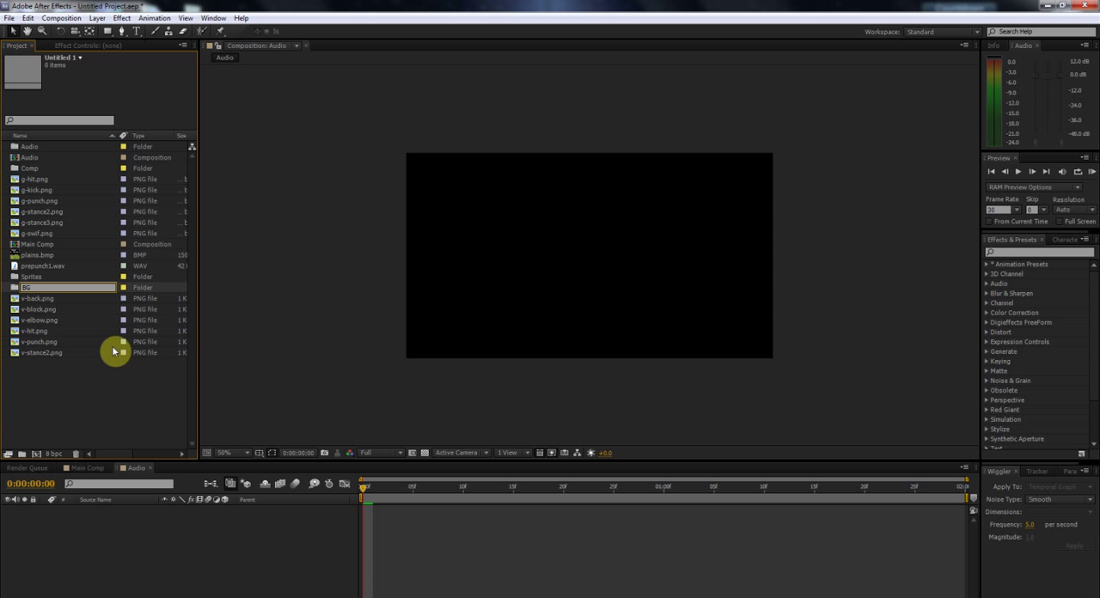
left_click(84, 396)
Step: Move plains.bmp into the BG folder and the Audio and Main Comp compositions into the Comp folder
left_click(43, 266)
left_click_drag(43, 266, 35, 173)
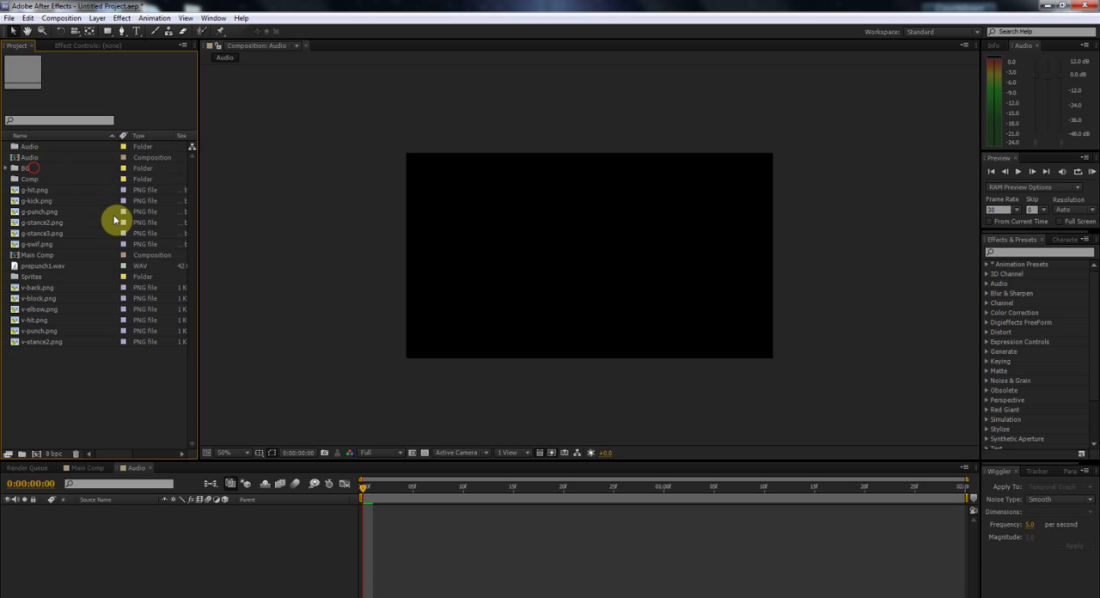
left_click(58, 253)
left_click(42, 156, "ctrl")
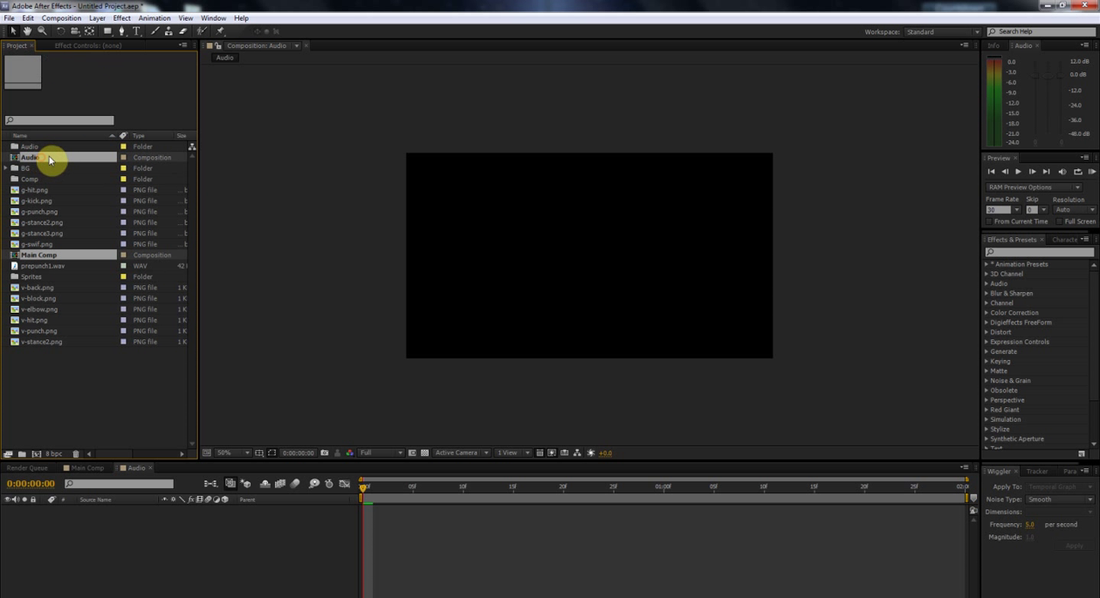
left_click_drag(43, 162, 39, 182)
Step: Move prepunch1.wav into the Audio folder
left_click(43, 244)
left_click_drag(42, 245, 48, 149)
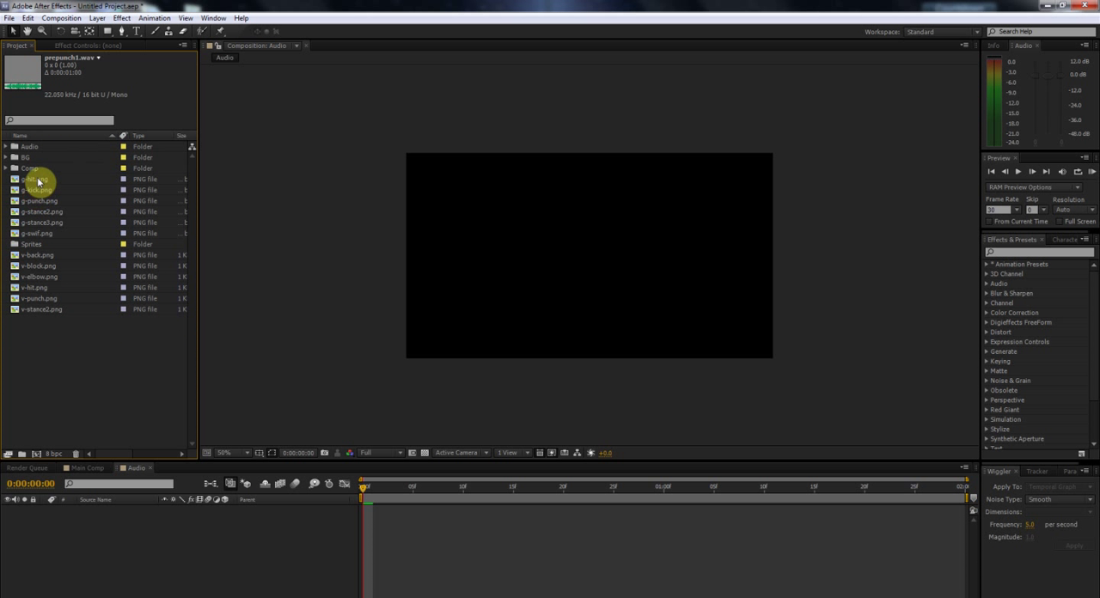
left_click(38, 181)
Step: Create two project folders named Goku and Vegeta for the characters' sprites
left_click(24, 455)
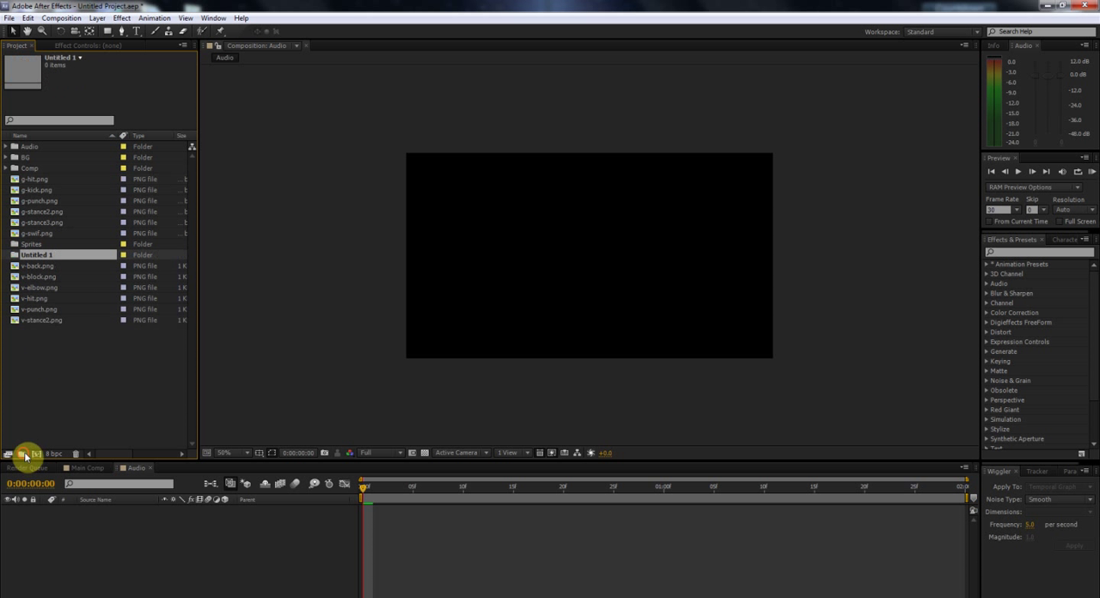
type("Goku")
left_click(84, 372)
left_click(23, 454)
type("Vegeta")
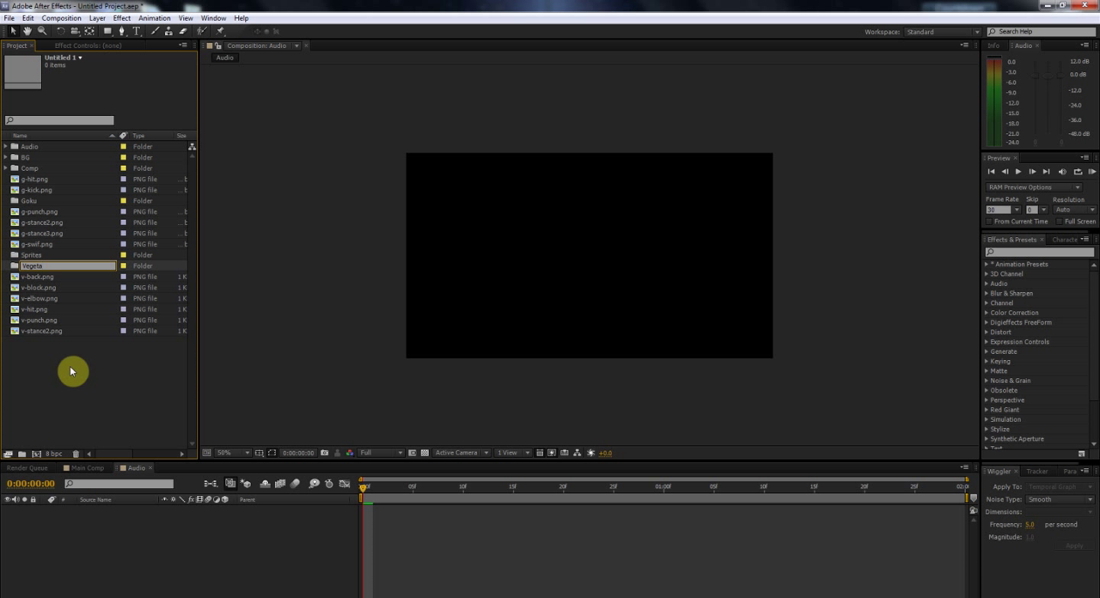
left_click(71, 377)
Step: Move all six v- sprites, from v-back.png to v-stance2.png, into the Vegeta folder
left_click(37, 268)
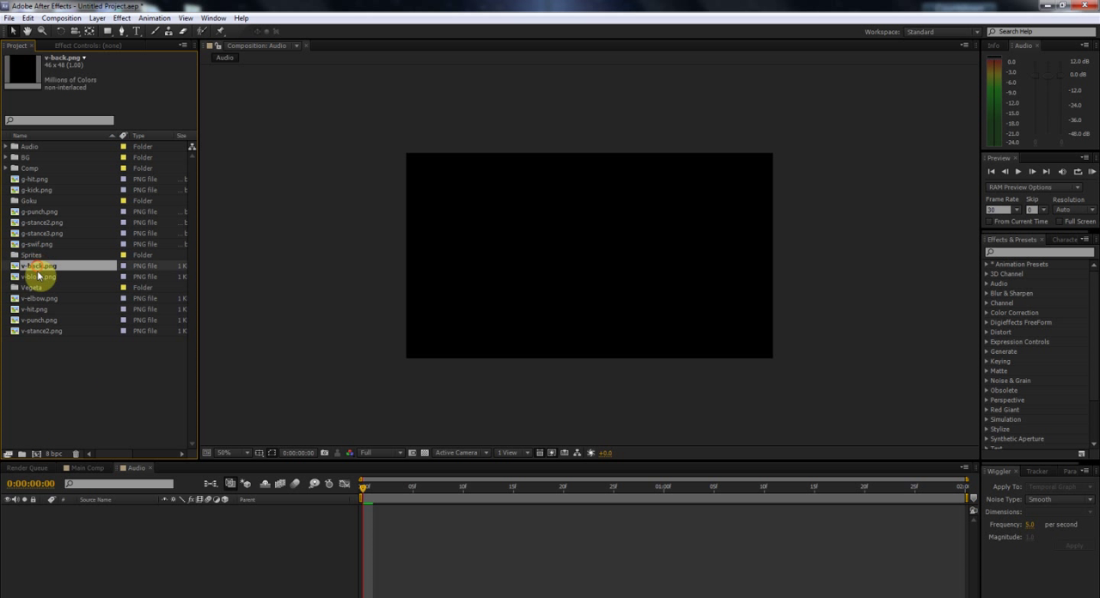
left_click(40, 277, "ctrl")
left_click(41, 298, "ctrl")
left_click(43, 317, "ctrl")
left_click(38, 309, "ctrl")
left_click(42, 330, "ctrl")
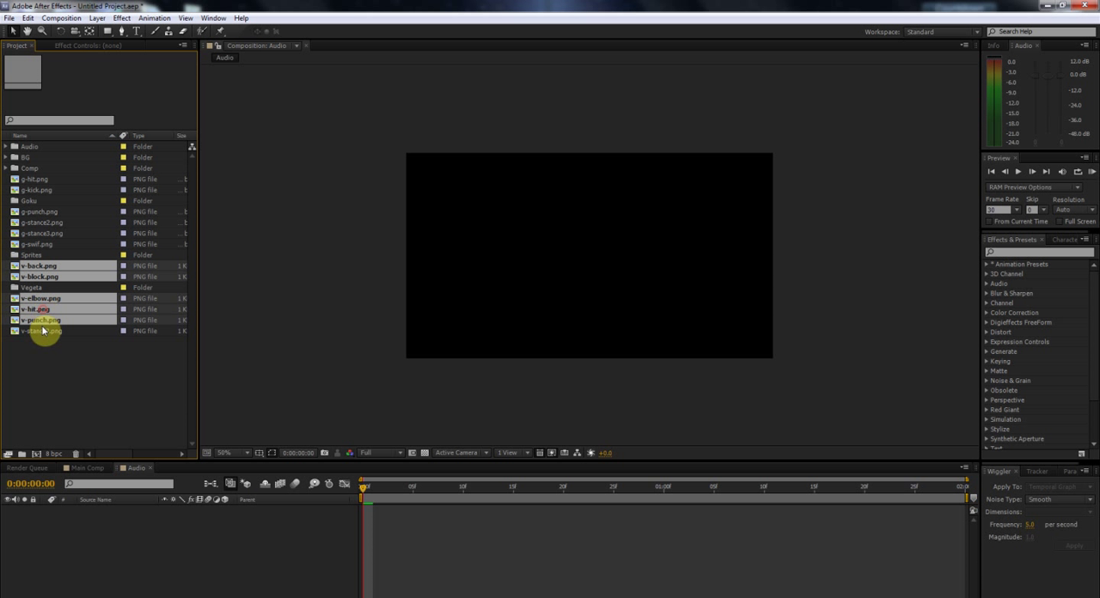
mouse_move(54, 284)
left_mouse_down()
mouse_move(44, 300)
mouse_move(52, 287)
left_mouse_up()
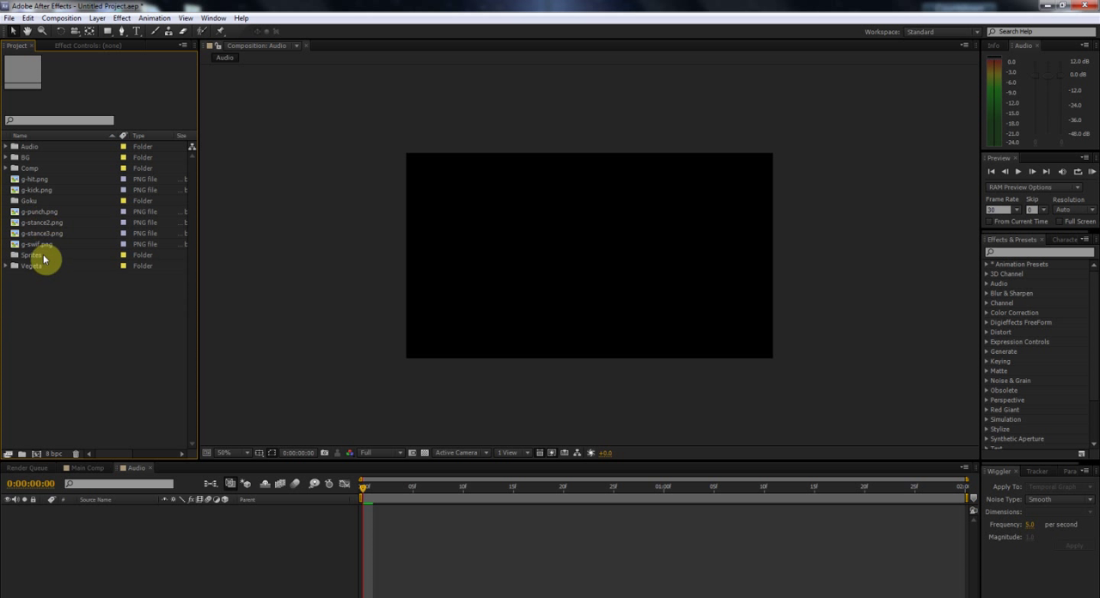
Step: Move all six g- sprites, from g-hit.png to g-swif.png, into the Goku folder
left_click(39, 179)
left_click(39, 190, "ctrl")
left_click(41, 212, "ctrl")
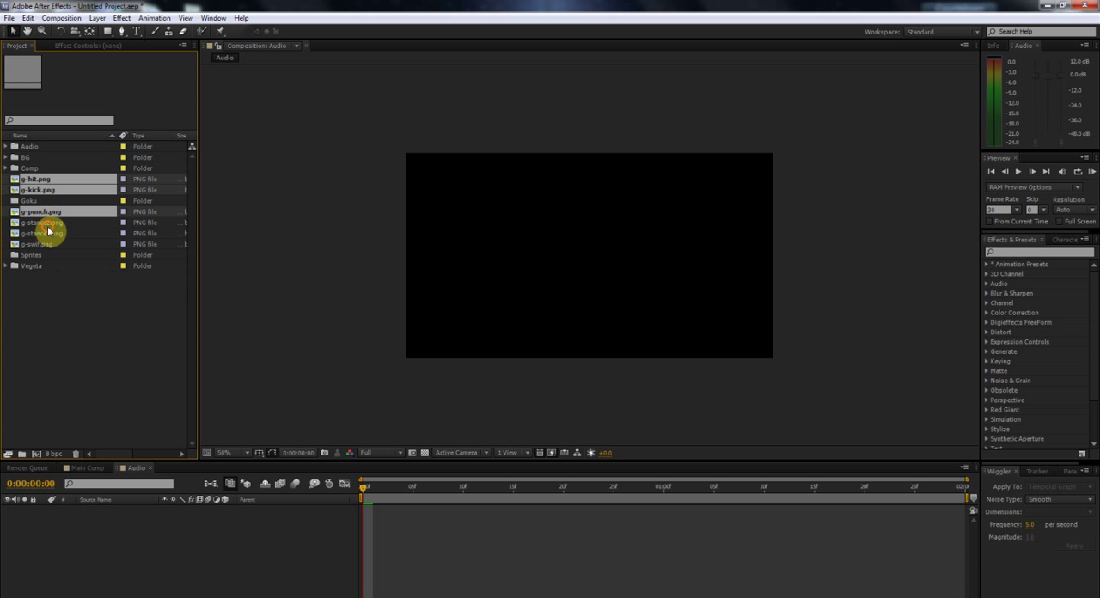
left_click(43, 222, "ctrl")
left_click(44, 233, "ctrl")
left_click(47, 244, "ctrl")
left_click_drag(49, 250, 33, 202)
Step: Nest the Goku and Vegeta folders inside the Sprites folder
left_click(31, 179)
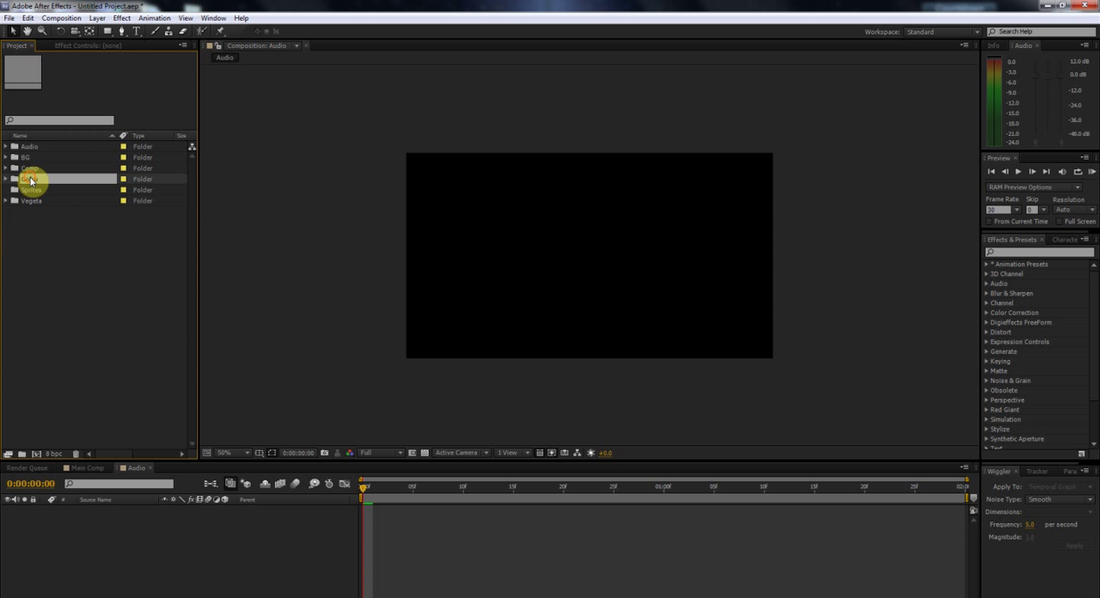
left_click(39, 200, "ctrl")
left_click_drag(43, 181, 32, 191)
Step: Set the label colour of all sprites in the Goku folder to Orange
left_click(6, 179)
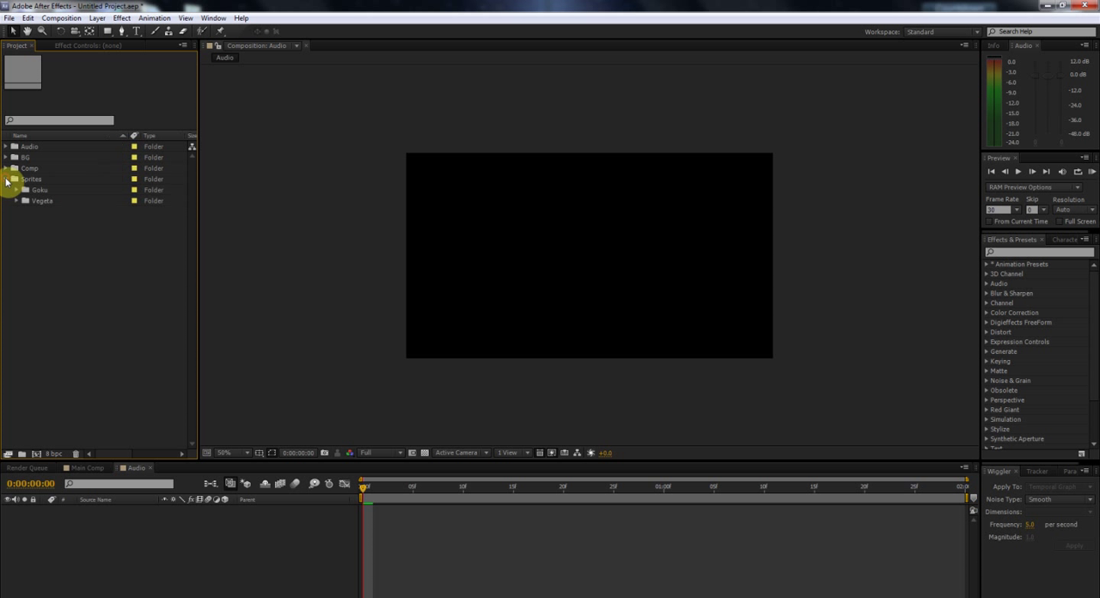
left_click(18, 191)
left_click(103, 202)
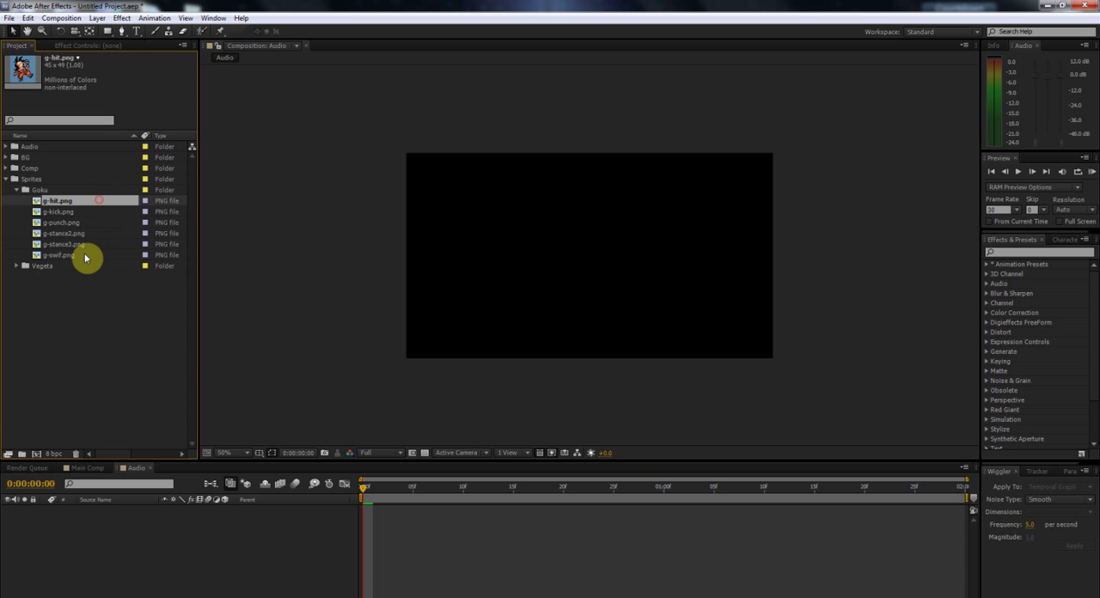
left_click(84, 255, "shift")
left_click(144, 244)
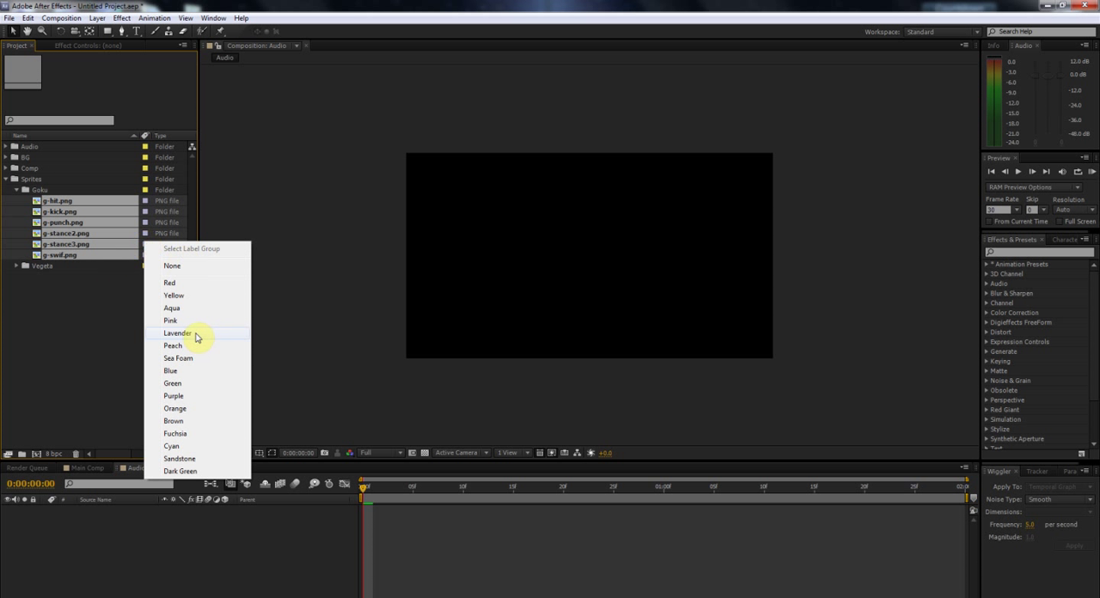
left_click(176, 409)
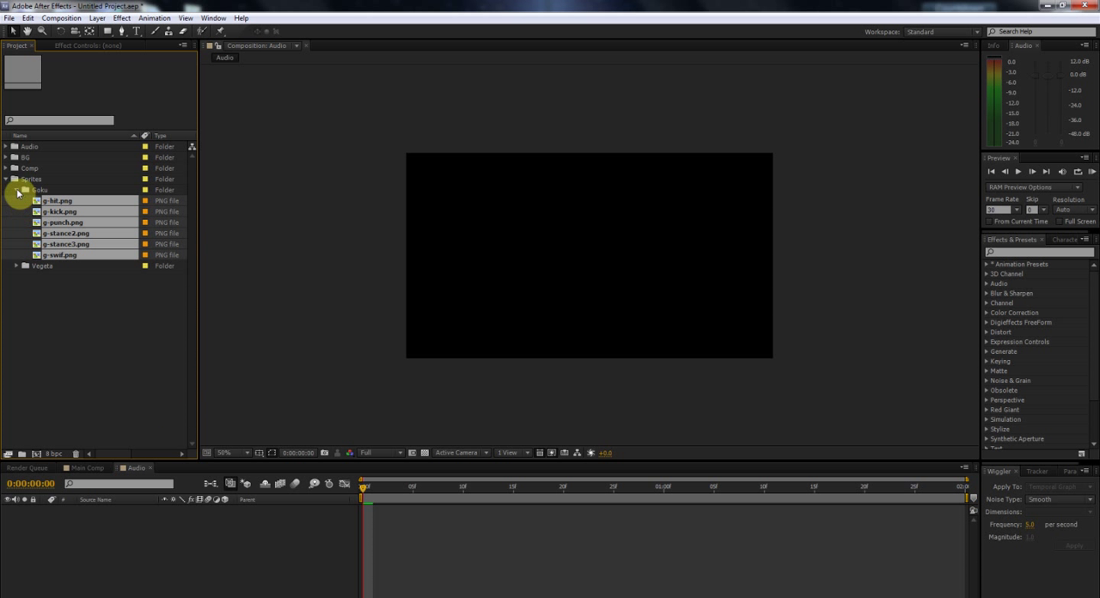
Step: Set the label colour of all sprites in the Vegeta folder to Blue and collapse the Sprites folder
left_click(17, 190)
left_click(16, 202)
left_click(56, 211)
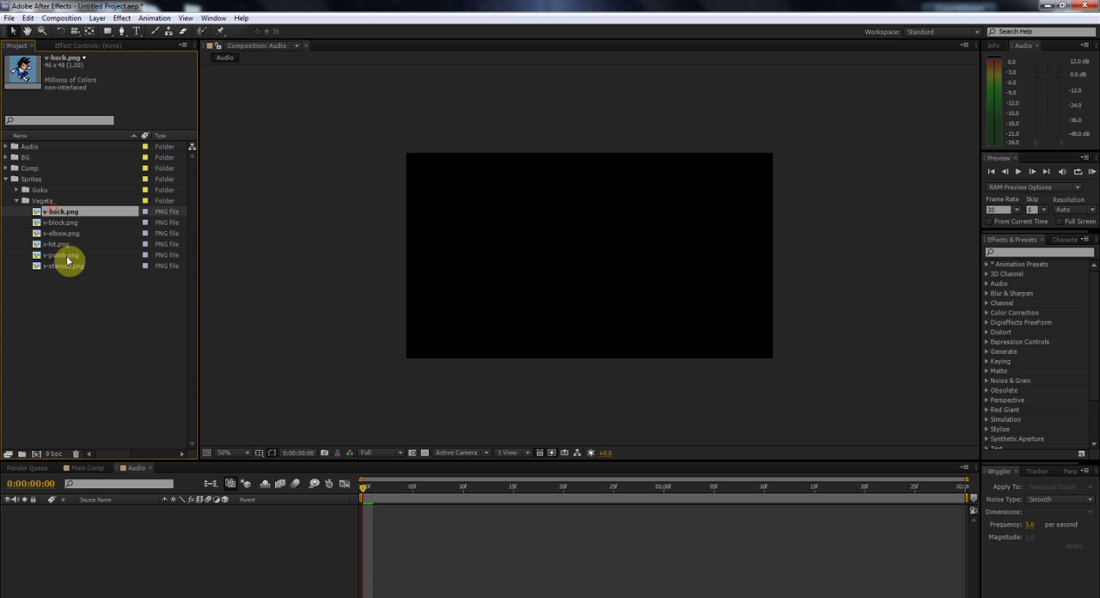
left_click(69, 265, "shift")
left_click(148, 210)
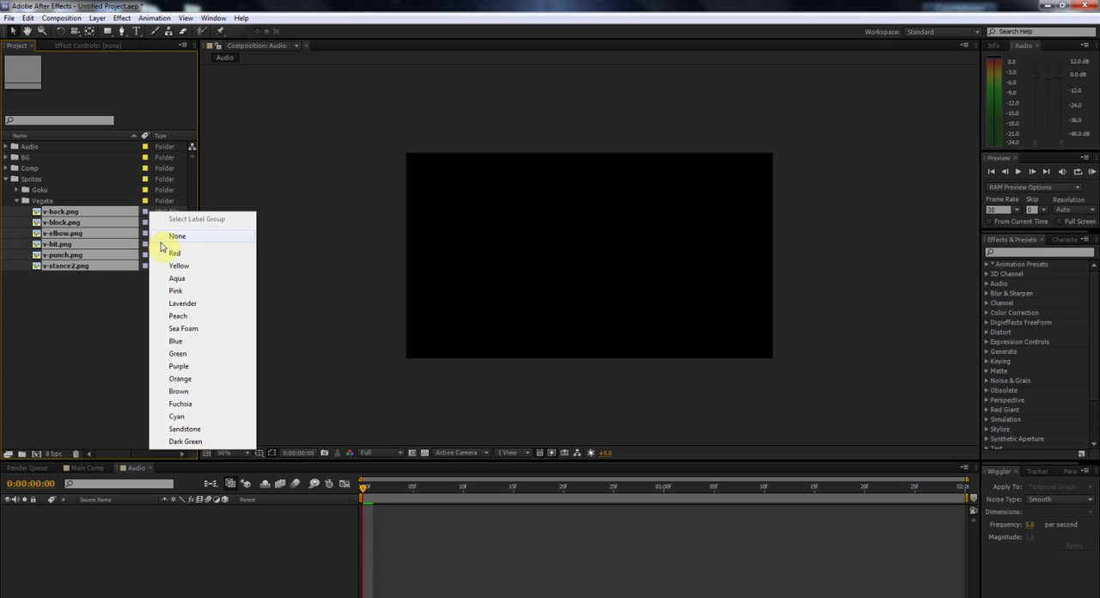
left_click(216, 341)
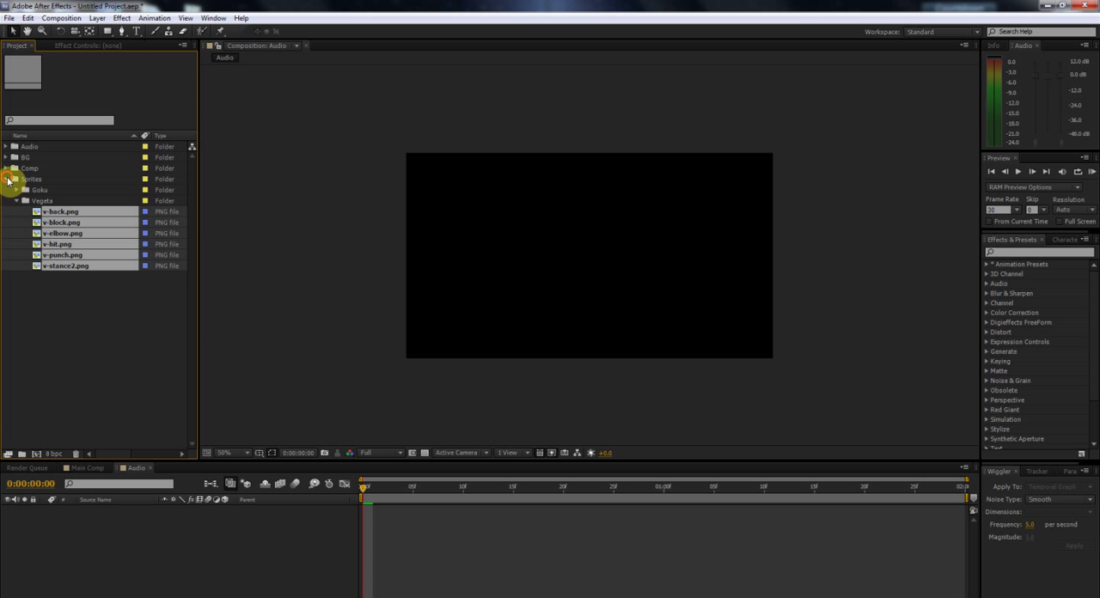
left_click(9, 179)
Step: Set the label of the Audio composition in the Comp folder to None and select Main Comp
left_click(6, 169)
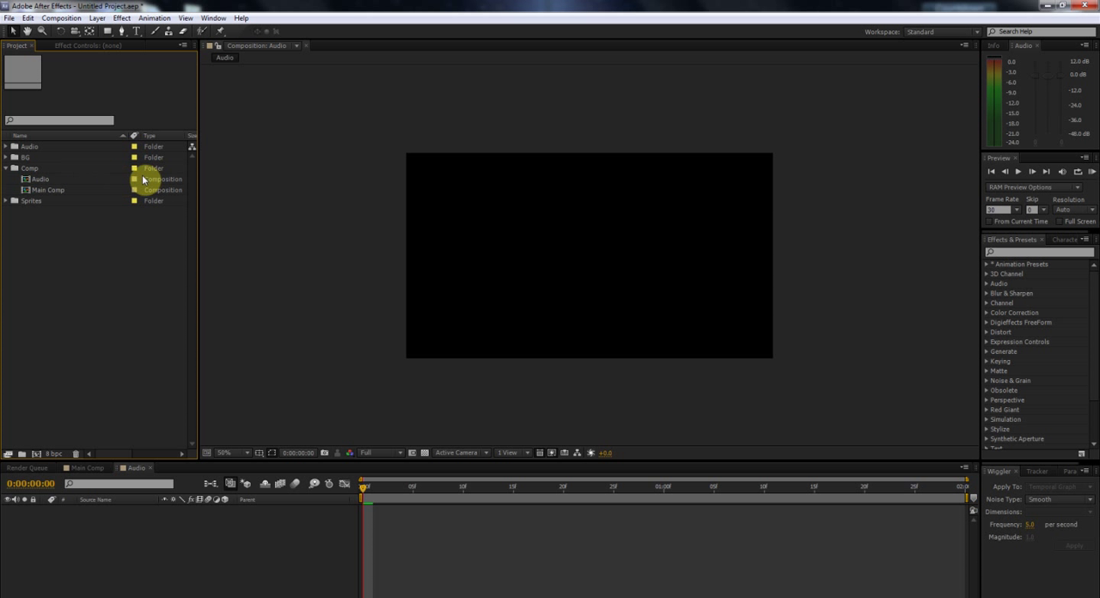
left_click(135, 179)
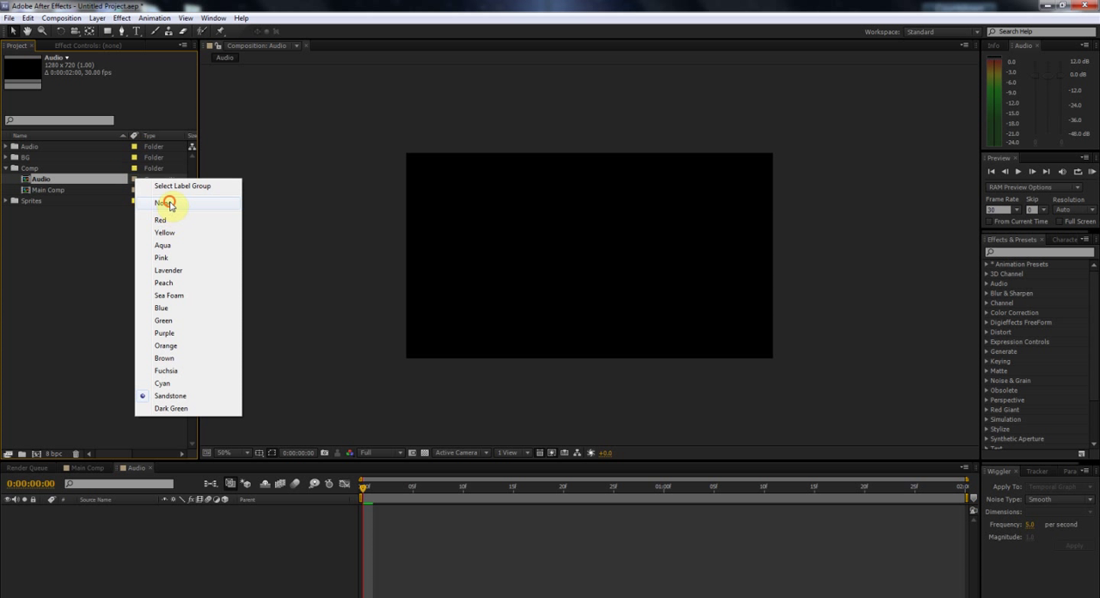
left_click(170, 204)
left_click(64, 191)
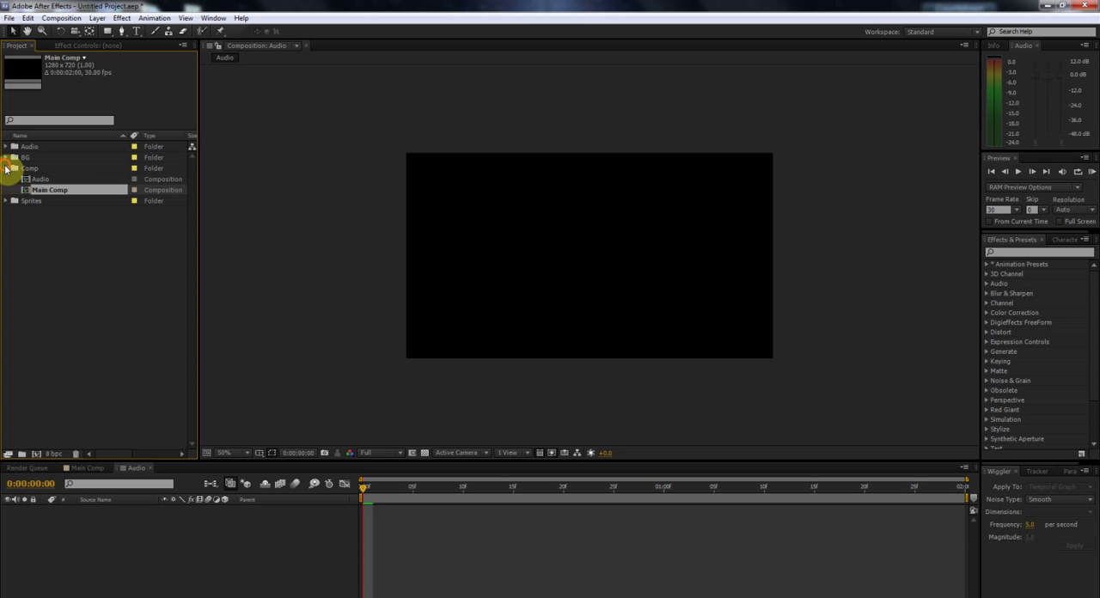
Step: Set the label colour of plains.bmp in the BG folder to Brown and collapse the BG folder
left_click(6, 169)
left_click(6, 158)
left_click(135, 168)
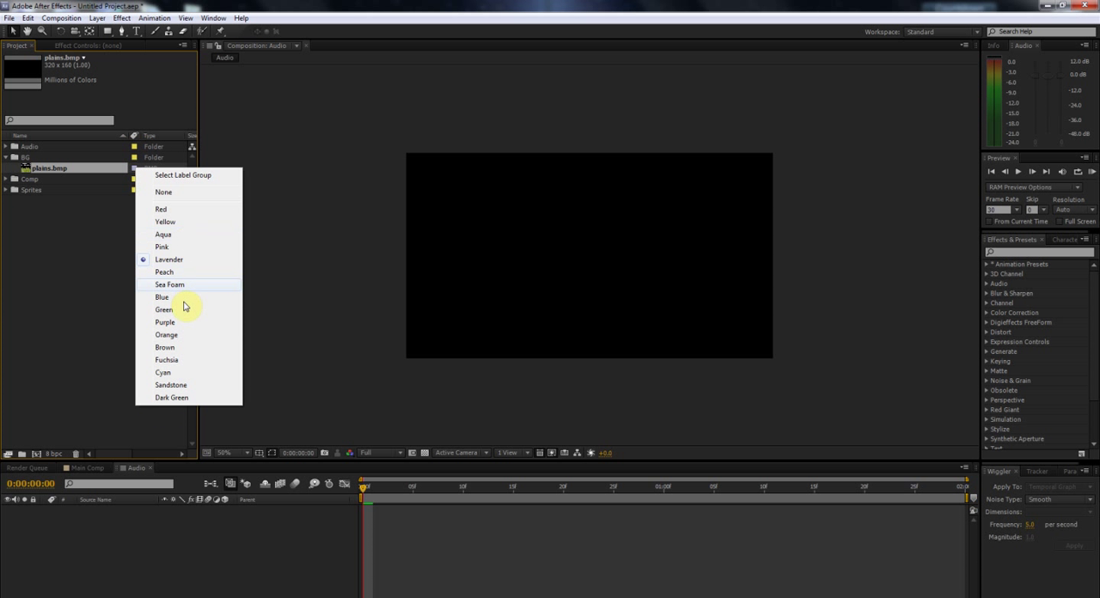
left_click(164, 347)
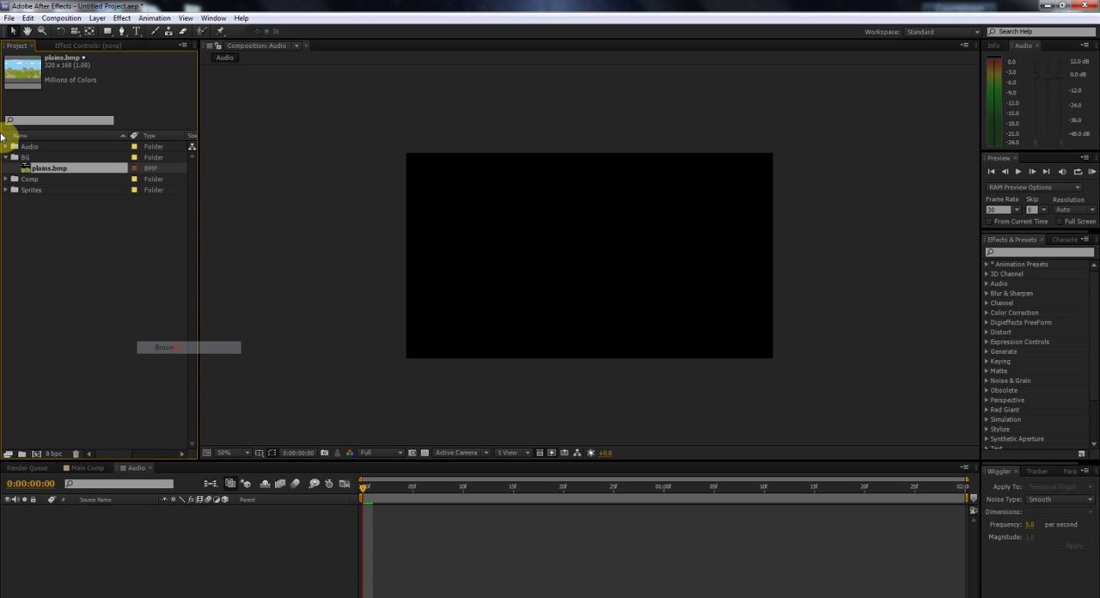
left_click(6, 158)
left_click(6, 147)
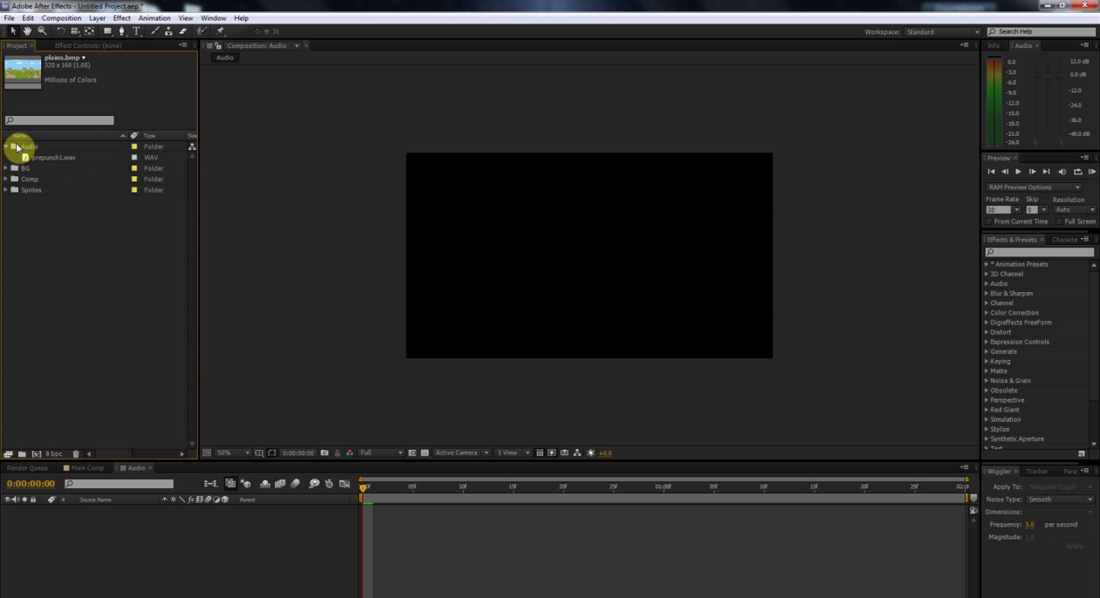
left_click(6, 147)
Step: Open Main Comp and add plains.bmp from the BG folder as a layer
left_click(74, 466)
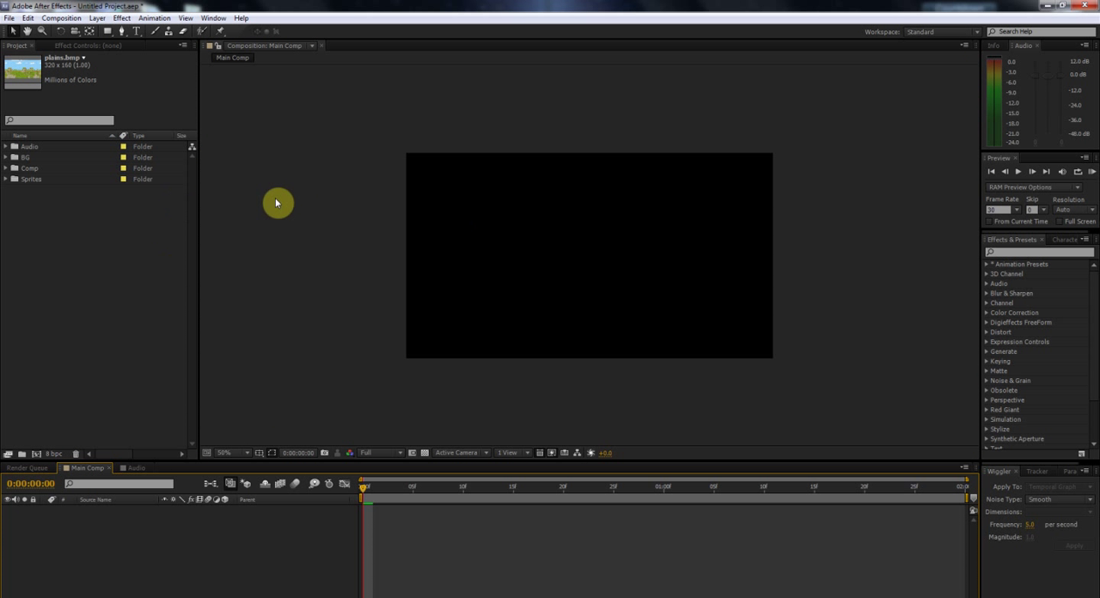
left_click(6, 158)
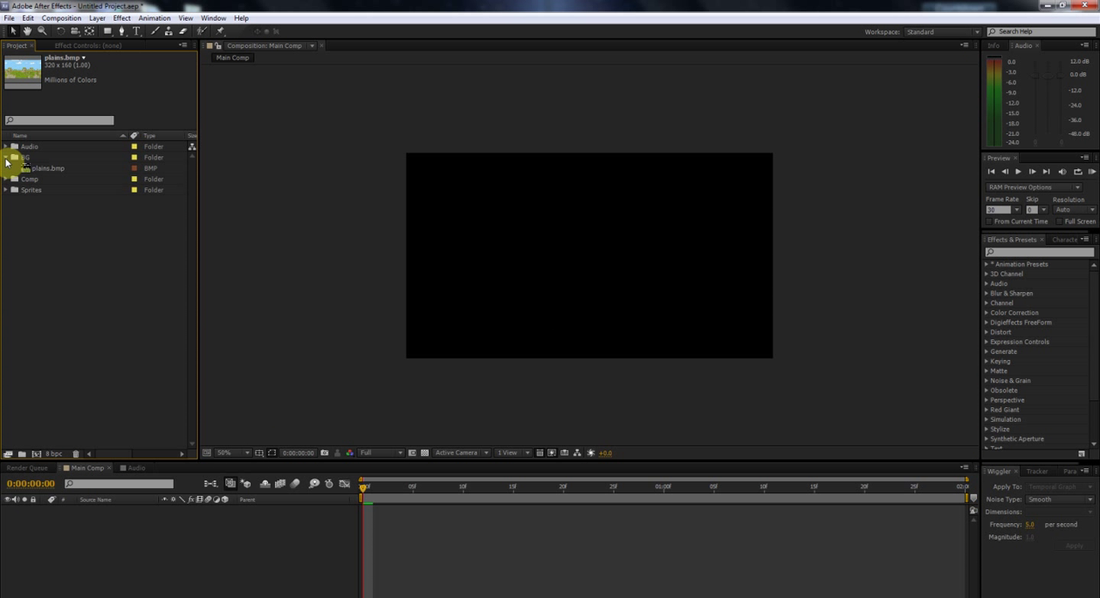
left_click(60, 168)
left_click_drag(208, 593, 185, 516)
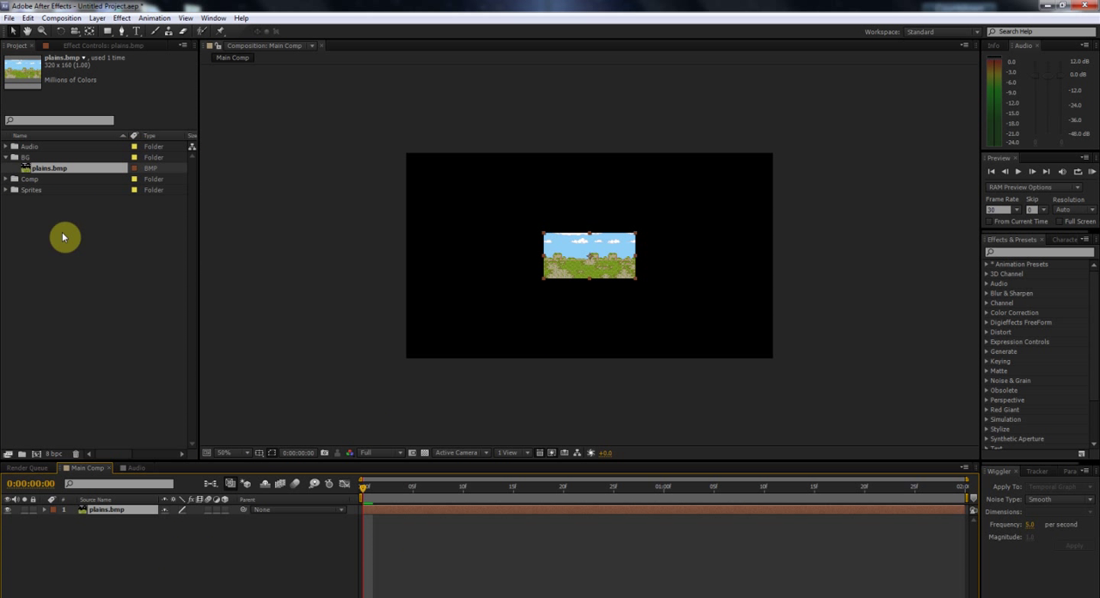
Step: Add the Audio composition from the Comp folder to Main Comp beneath the plains.bmp layer
left_click(7, 147)
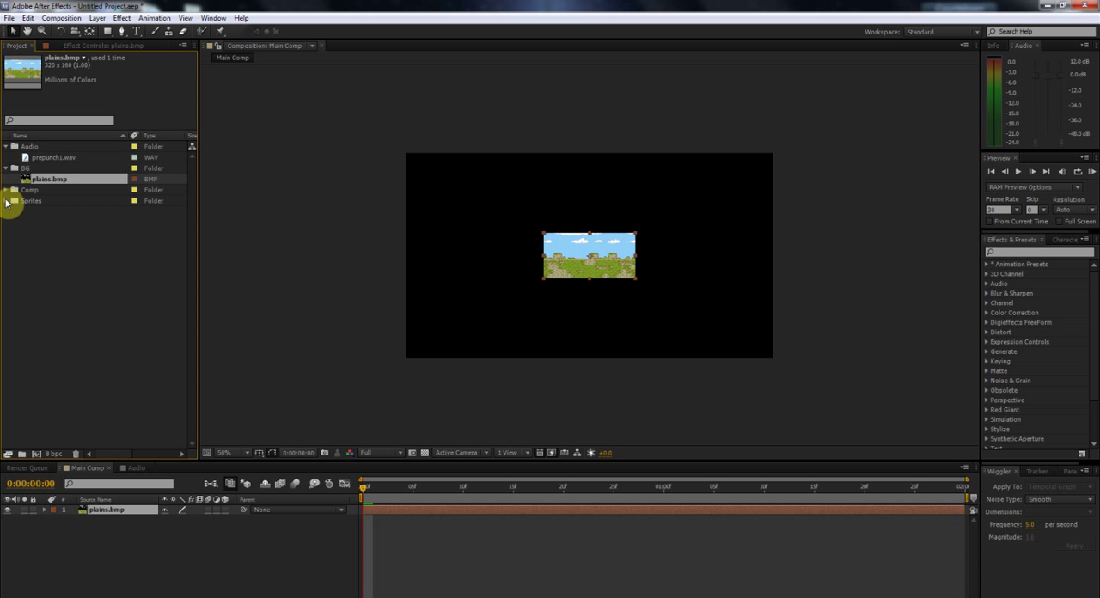
left_click(7, 190)
left_click_drag(77, 202, 184, 552)
Step: Scale the plains.bmp layer to 487% so the background fills the Main Comp frame
left_click(131, 511)
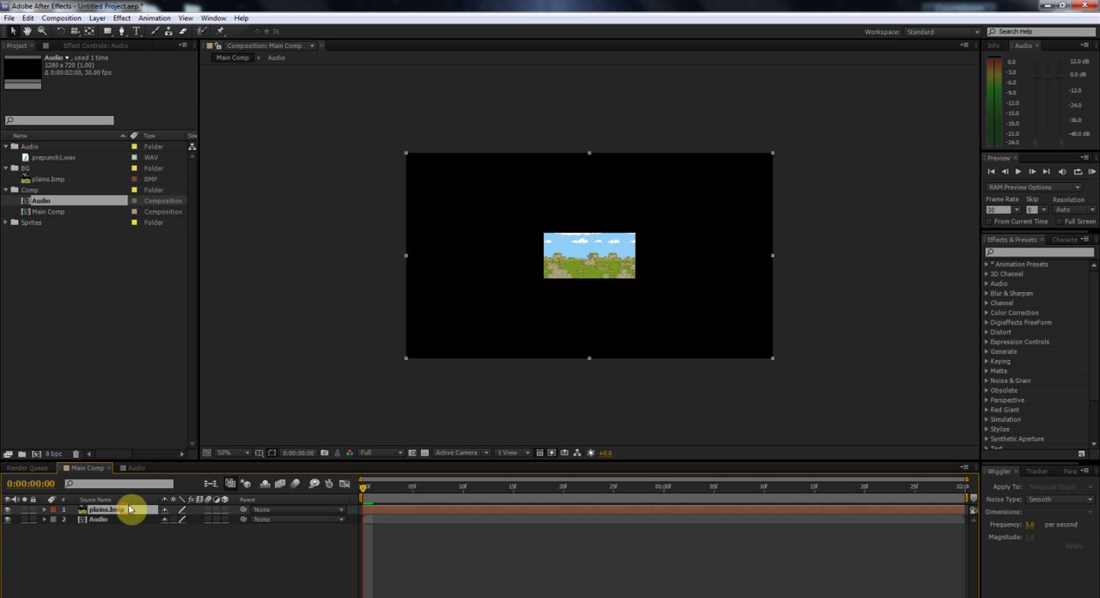
key("s")
left_click_drag(195, 519, 417, 517)
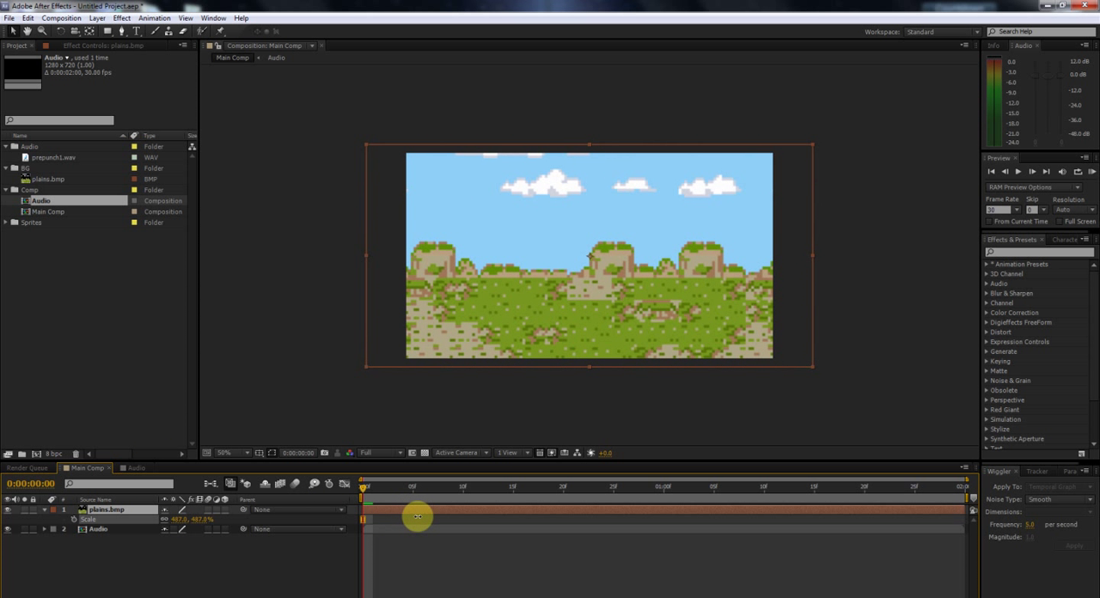
Step: Collapse the plains.bmp layer and lock both the Audio and plains.bmp layers
left_click(43, 509)
left_click(33, 520)
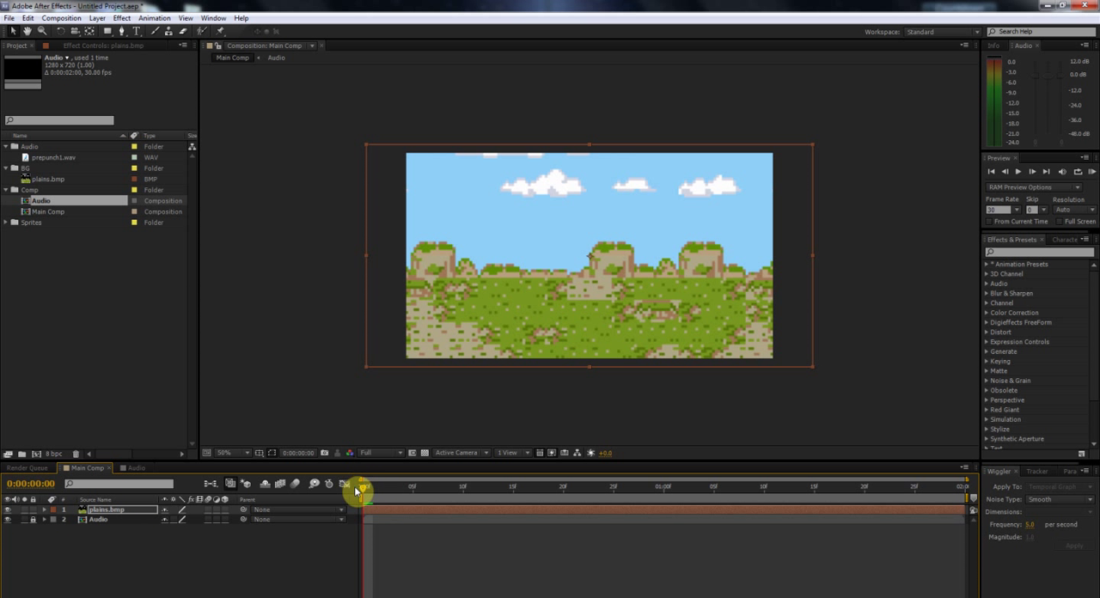
left_click(32, 511)
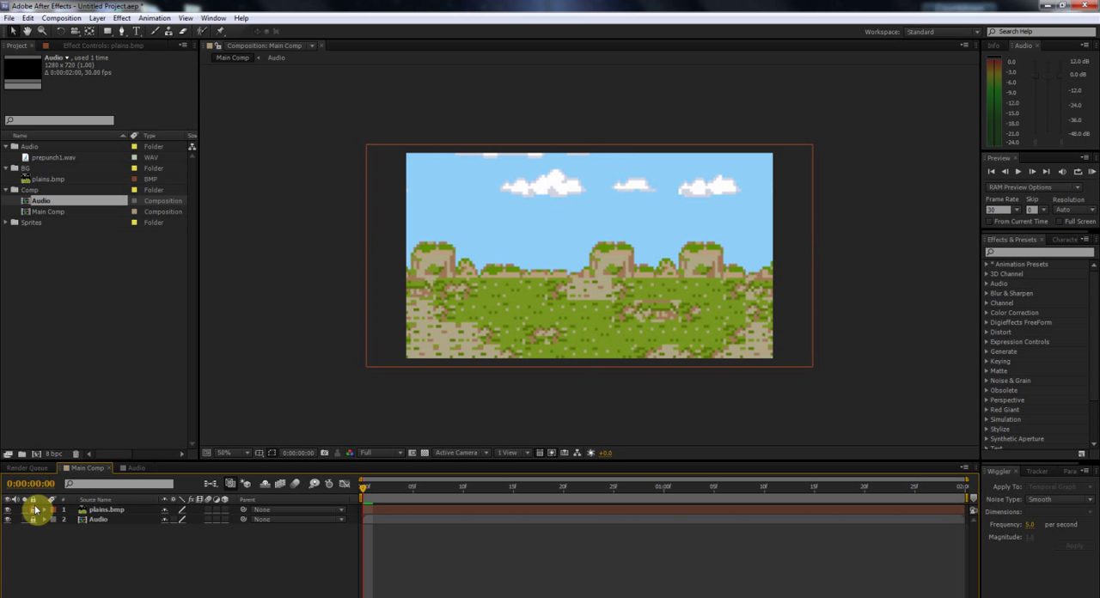
Step: Open the Audio composition, add prepunch1.wav as a layer and return the playhead to the start
left_click(135, 468)
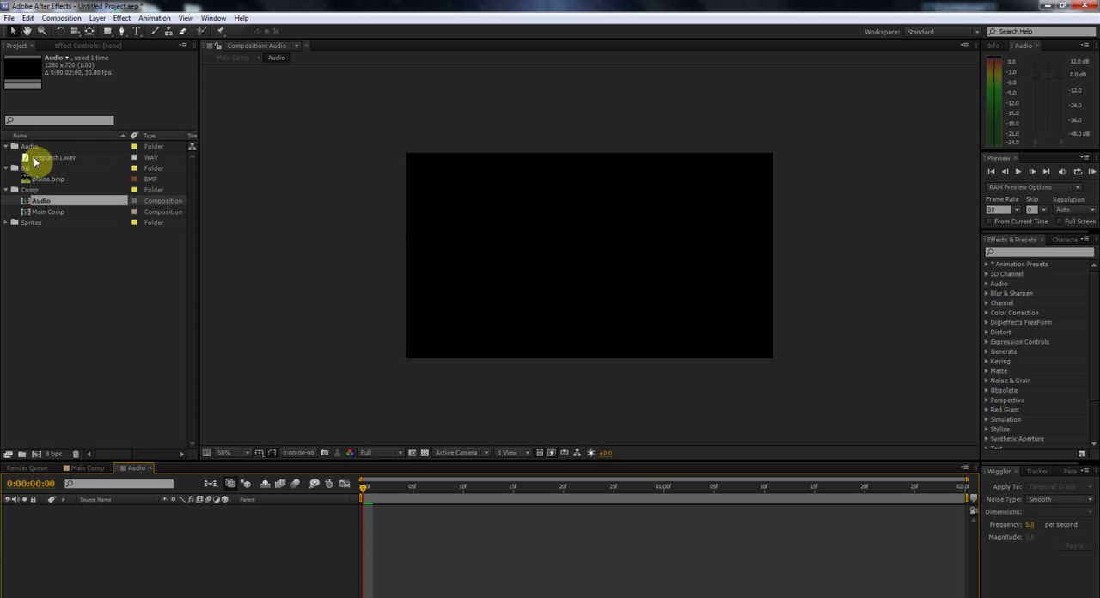
left_click_drag(54, 157, 196, 540)
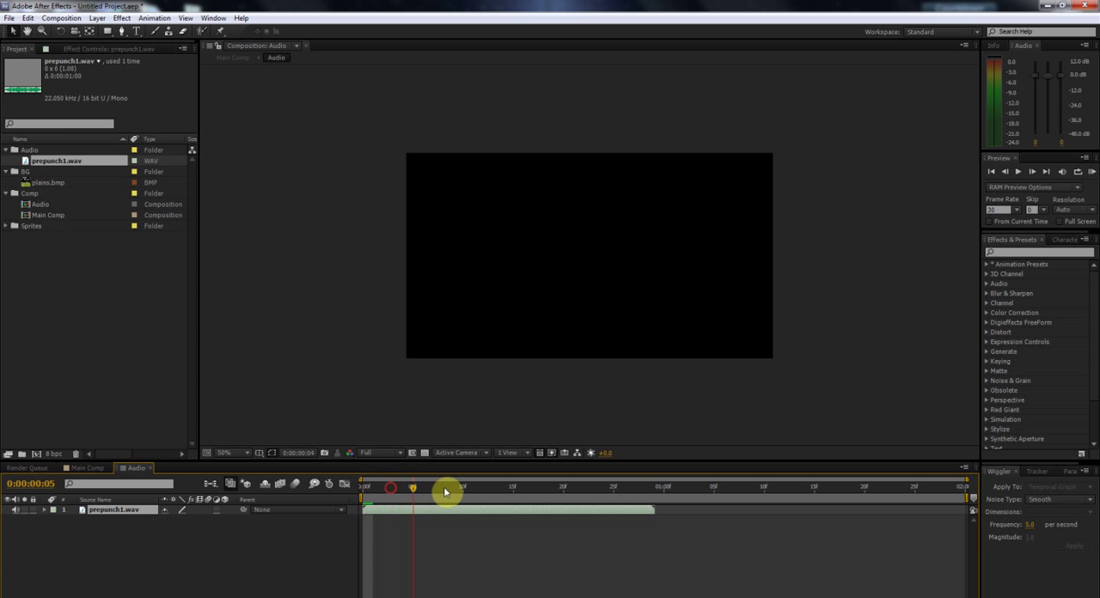
left_click(294, 495)
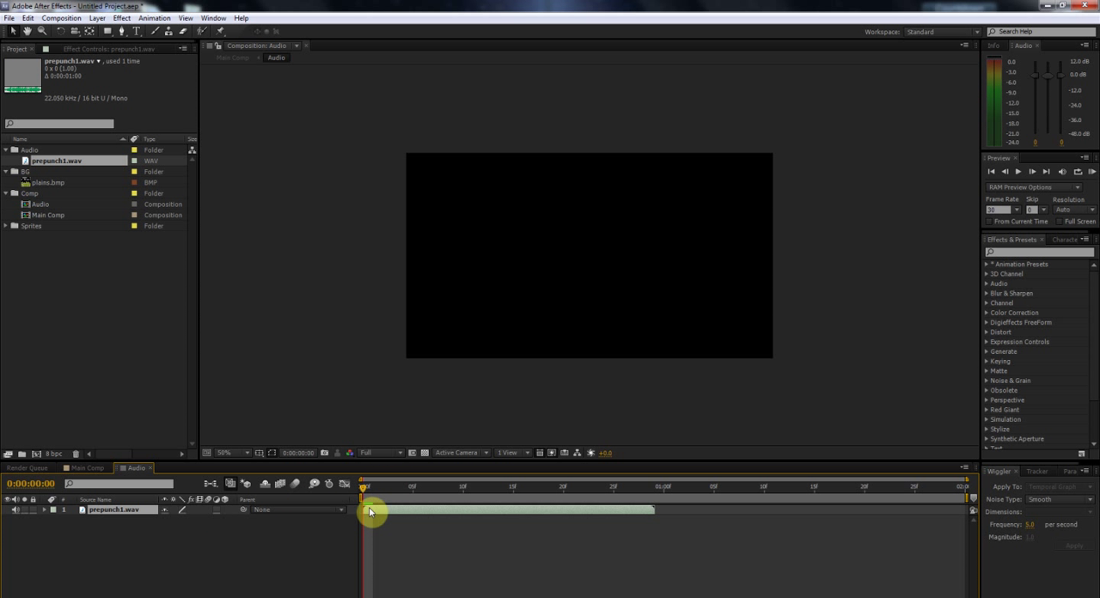
Step: Duplicate the prepunch1.wav layer and place the copy directly after the end of the original
key("ctrl+d")
left_click_drag(375, 513, 669, 519)
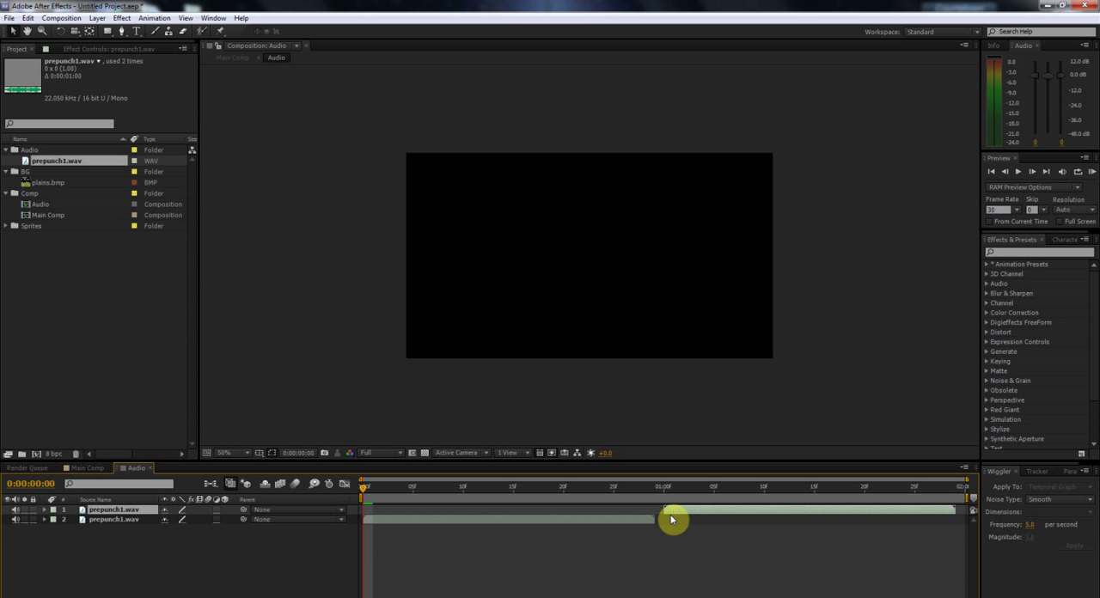
left_click_drag(542, 490, 232, 498)
Step: Close the Audio composition's timeline and return to Main Comp
left_click(149, 472)
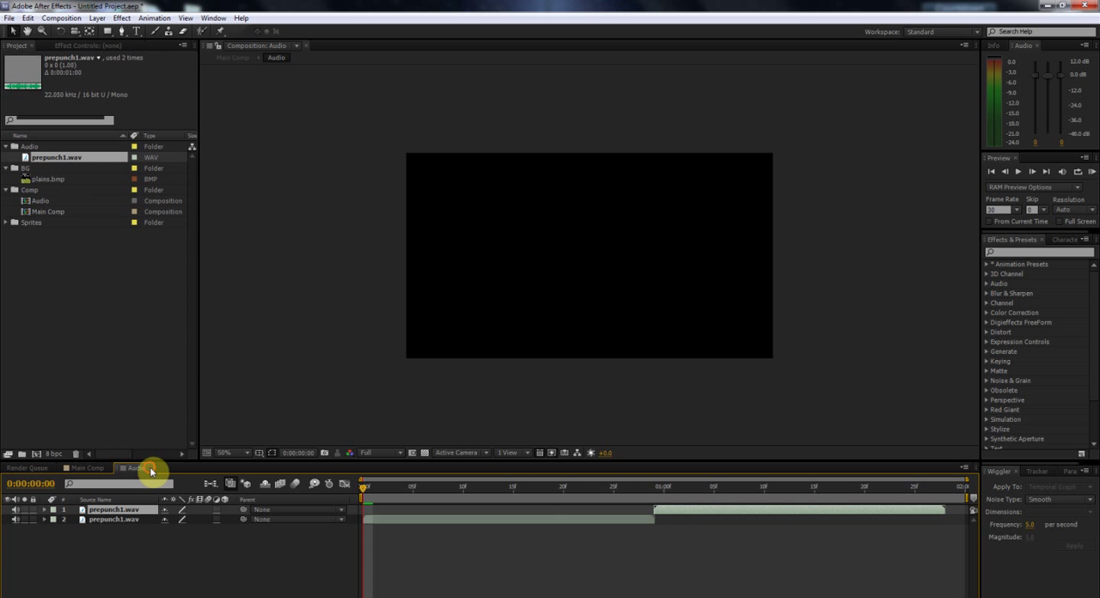
left_click(48, 519)
left_click(45, 520)
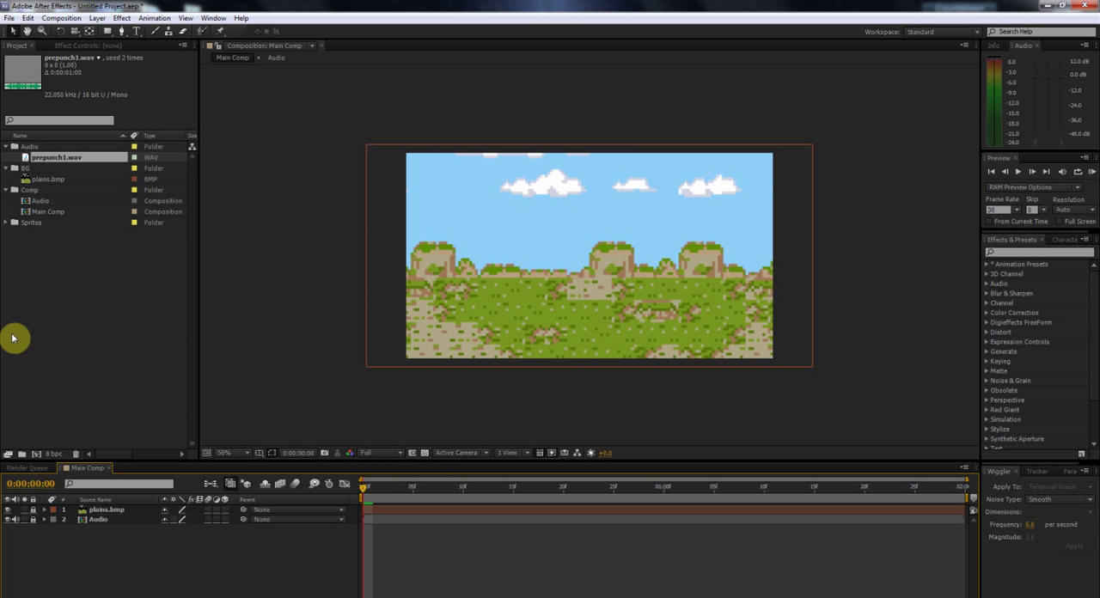
Step: Browse the sprites in the Goku folder, place g-swif.png on the grass in Main Comp and reveal its Scale property
left_click(10, 223)
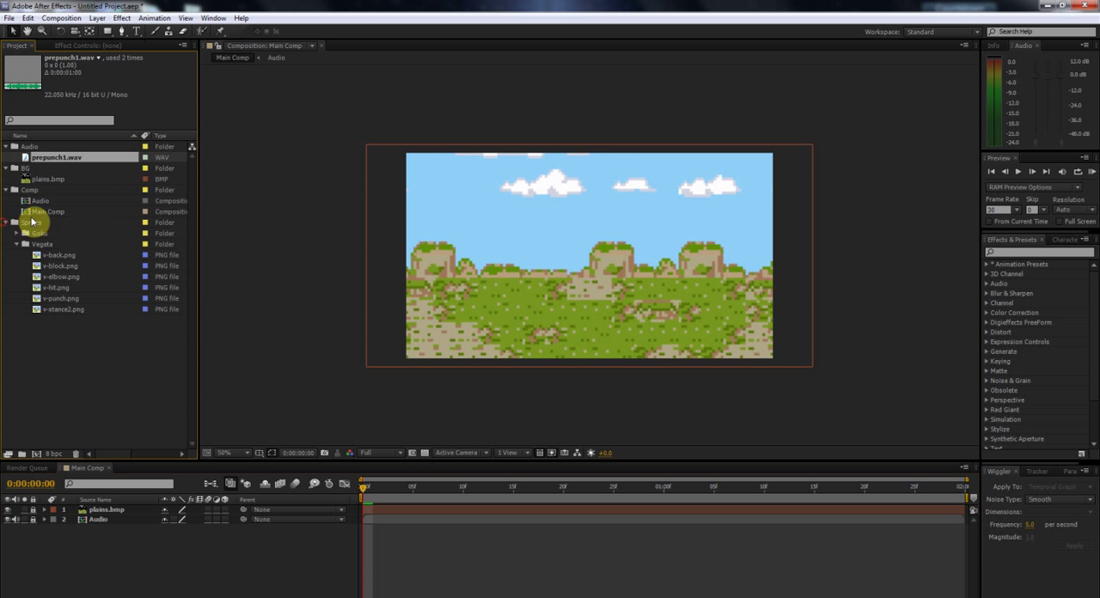
left_click(18, 236)
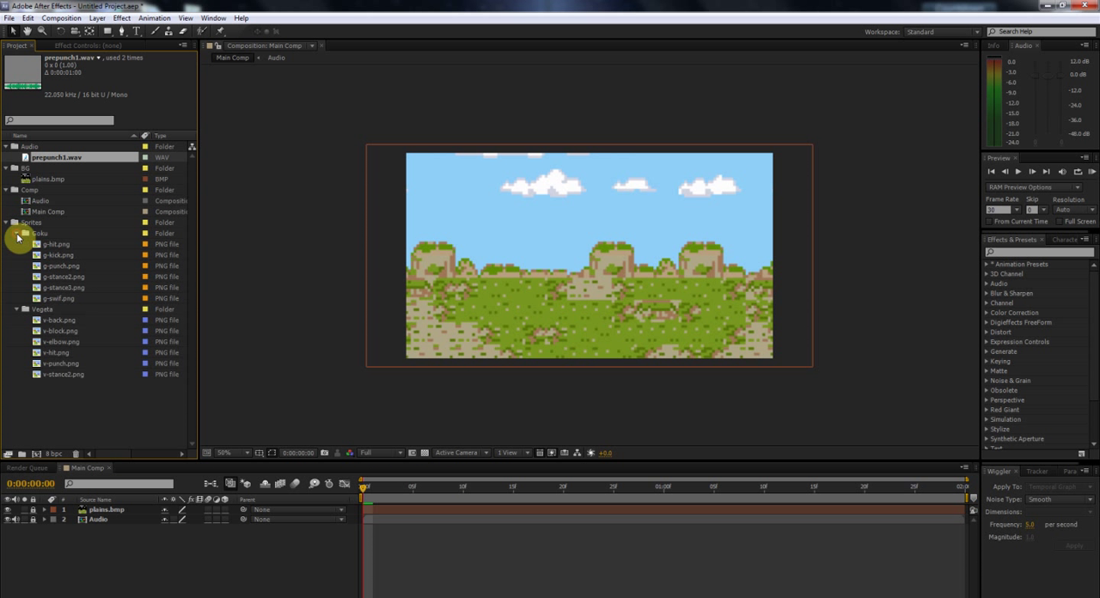
left_click_drag(56, 244, 607, 290)
key("Delete")
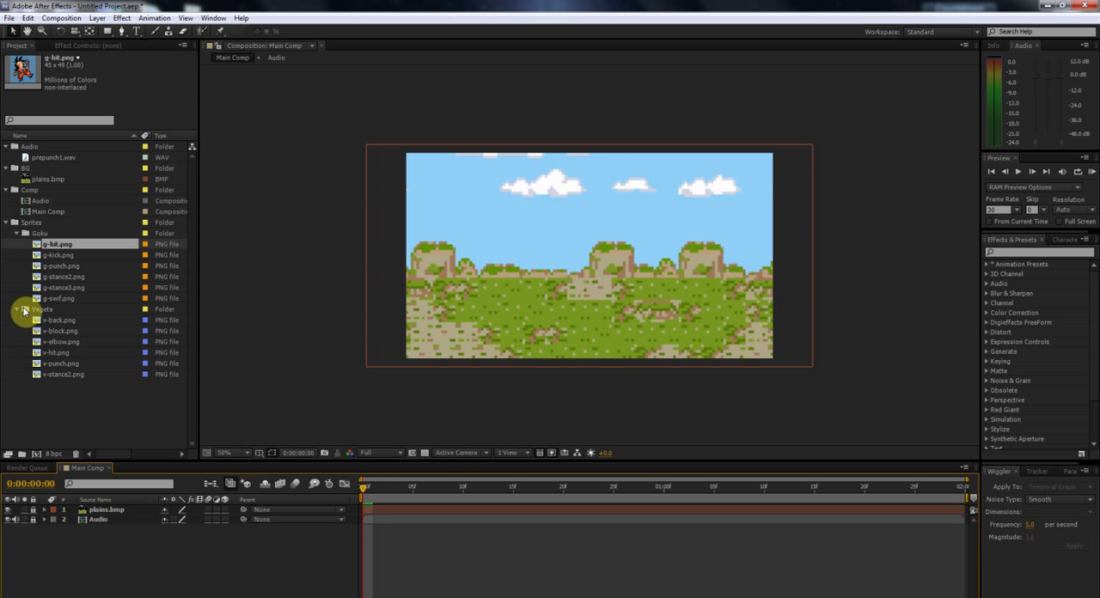
left_click(55, 255)
key("Down")
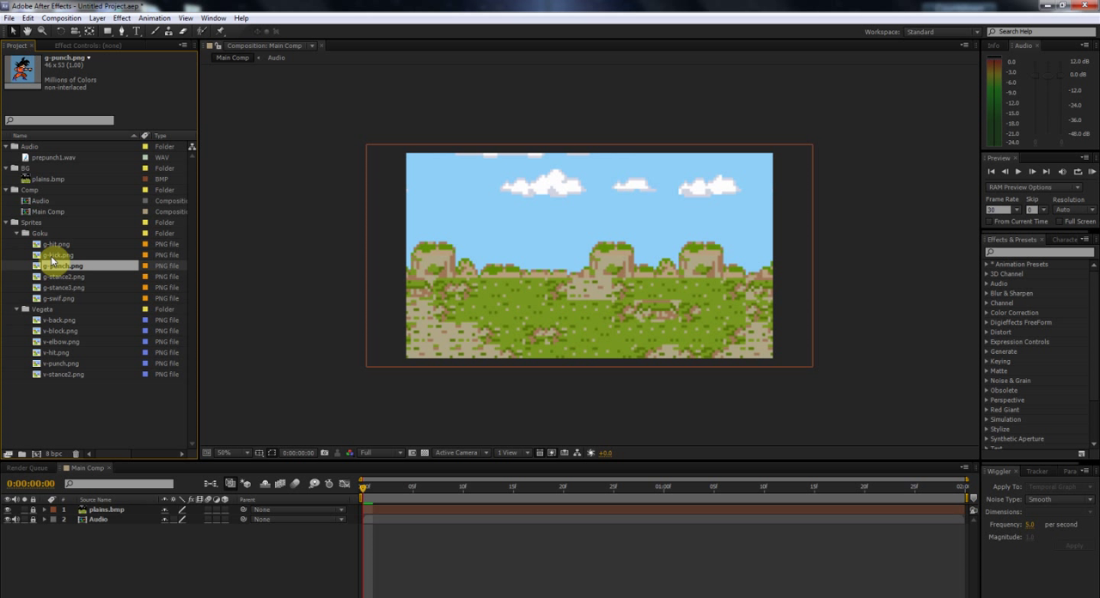
key("Down")
key("Down")
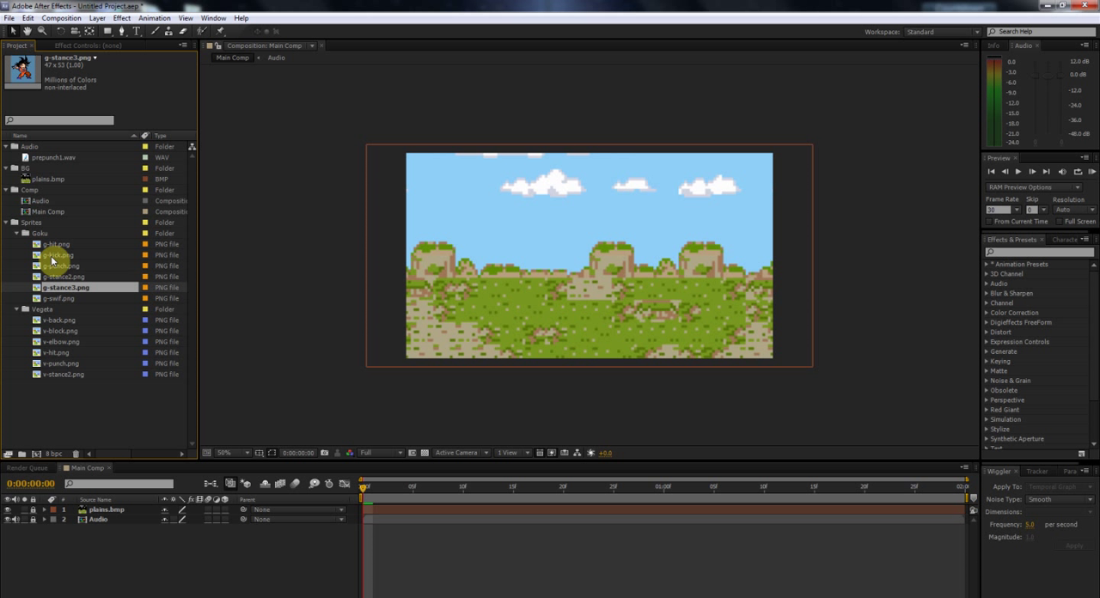
key("Down")
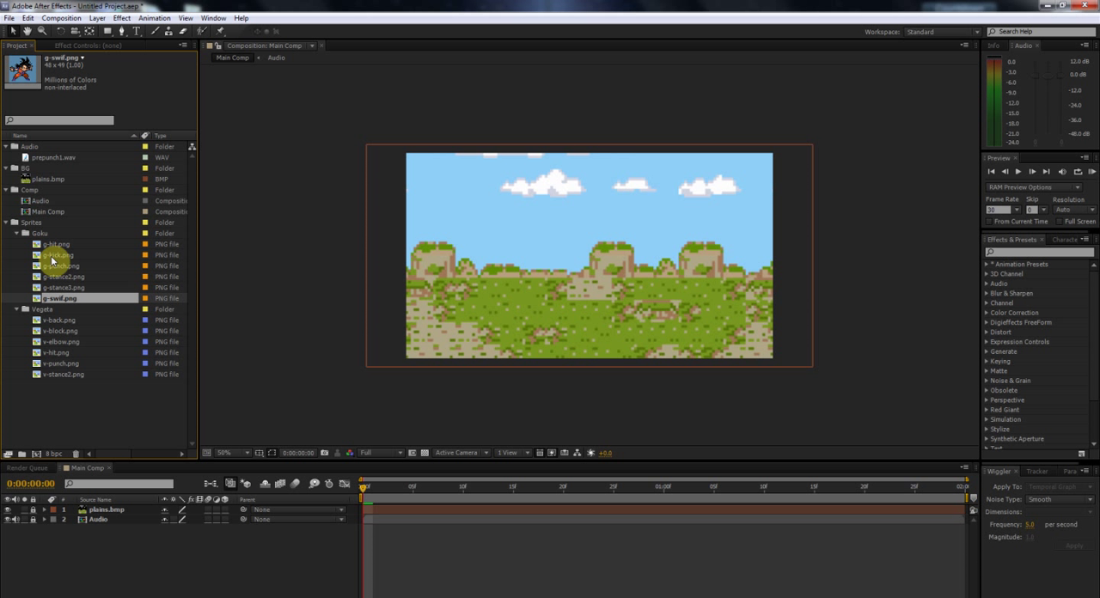
left_click_drag(54, 294, 607, 293)
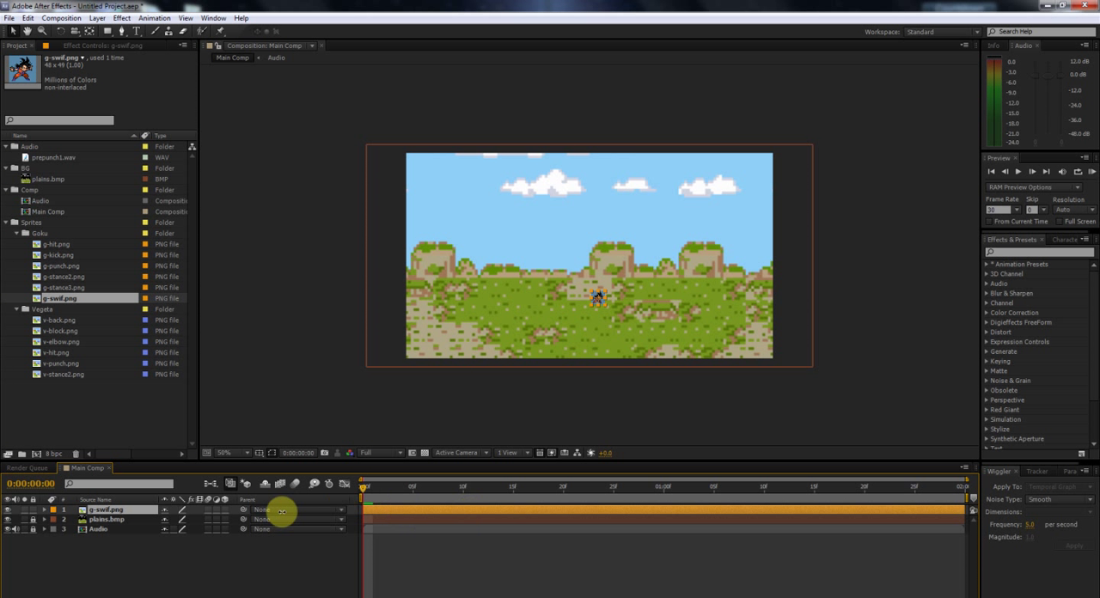
key("s")
Step: Browse the sprites in the Vegeta folder and place v-elbow.png on the grass beside the Goku sprite
left_click(57, 322)
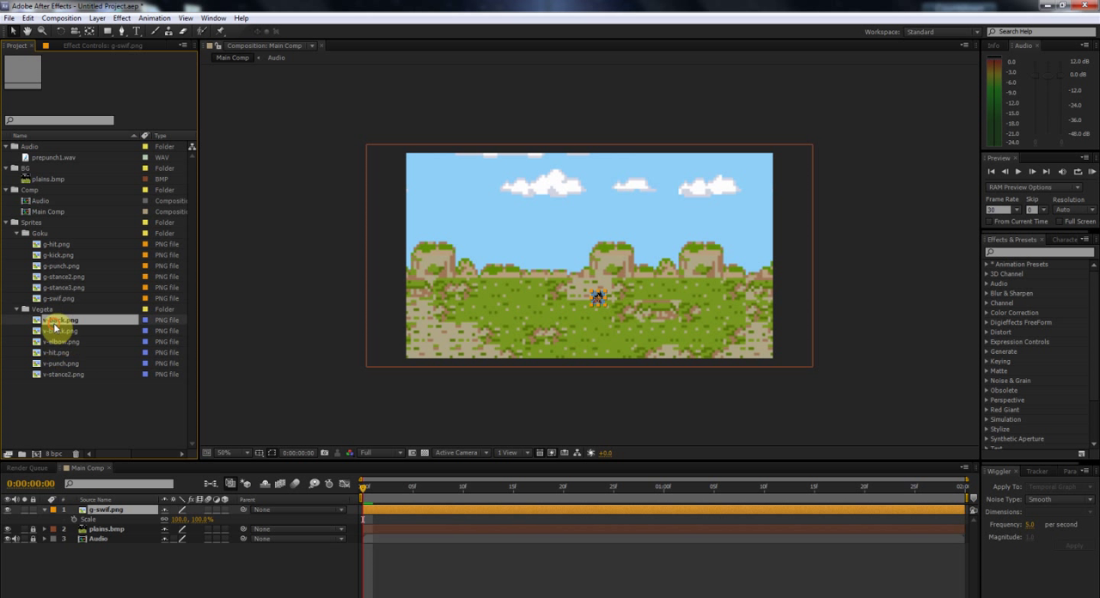
left_click(59, 332)
key("Down")
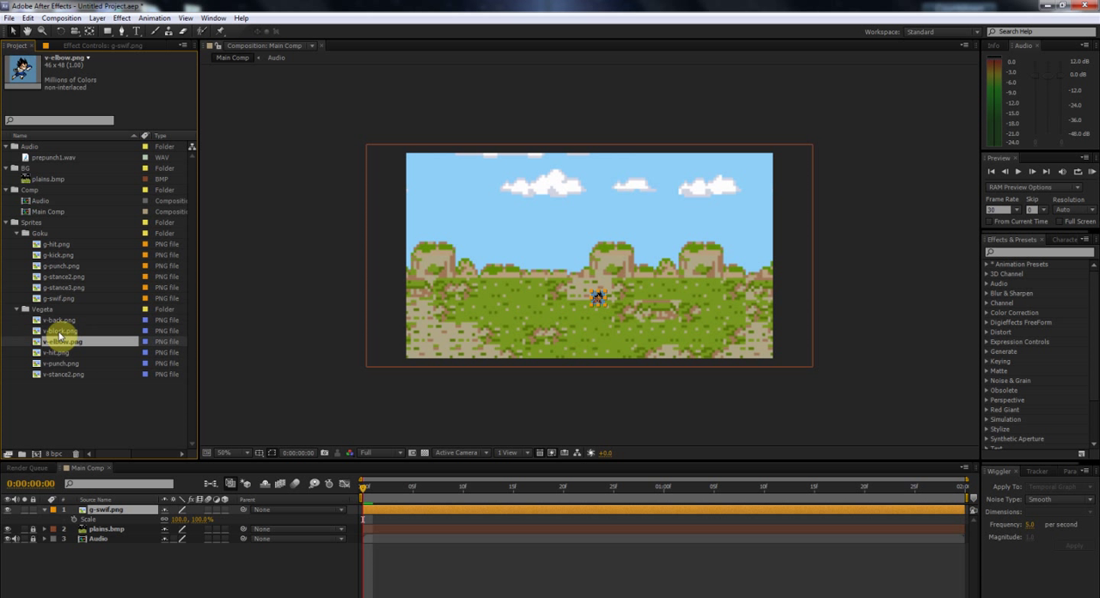
key("Down")
key("Up")
left_click_drag(67, 334, 594, 294)
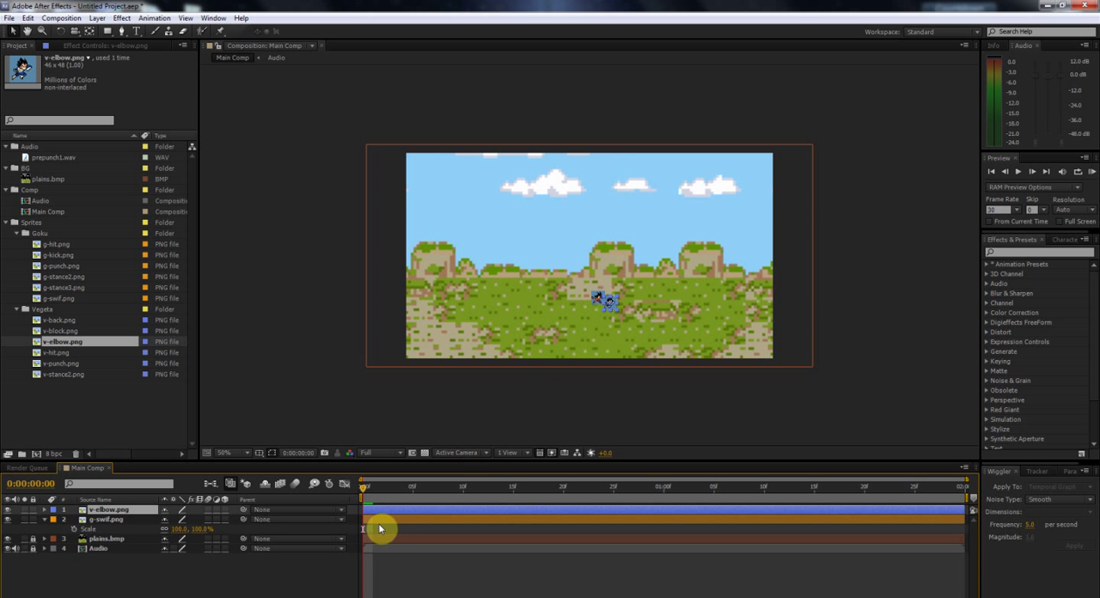
Step: Set the scale of both the v-elbow.png and g-swif.png layers to 700%
key("s")
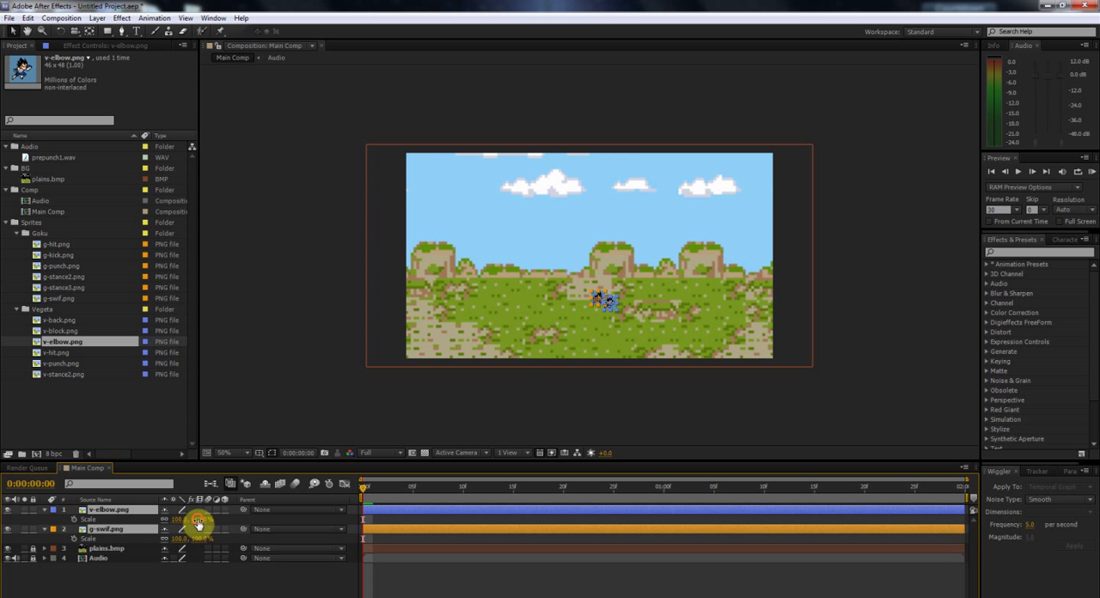
left_click(199, 519)
type("700")
key("Return")
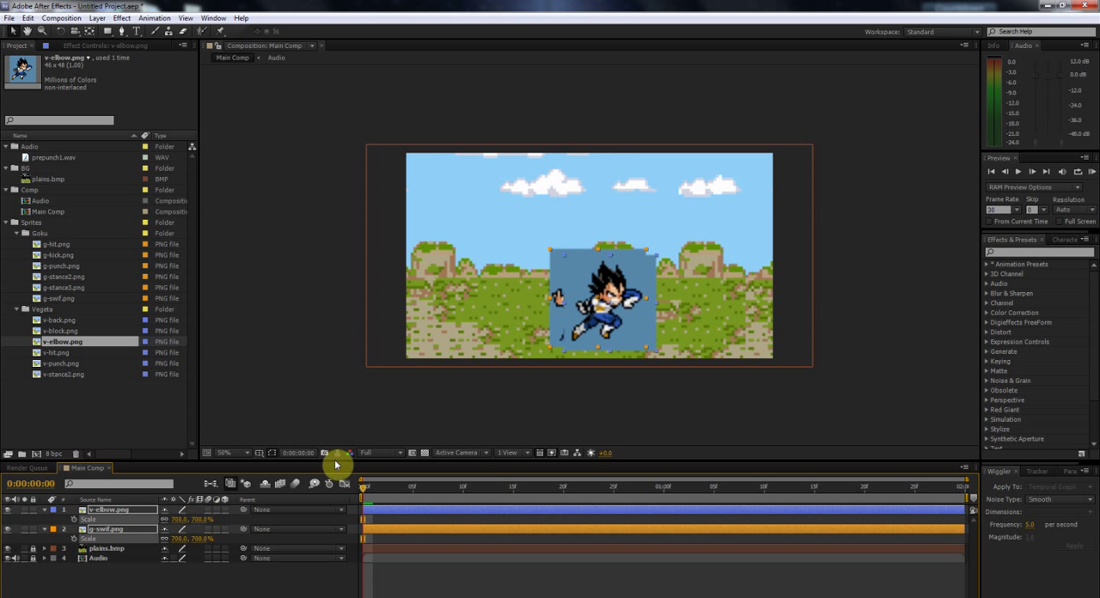
Step: Apply the Color Key effect to both sprite layers, keying out their blue background colour
left_click(121, 18)
mouse_move(162, 191)
left_click(313, 213)
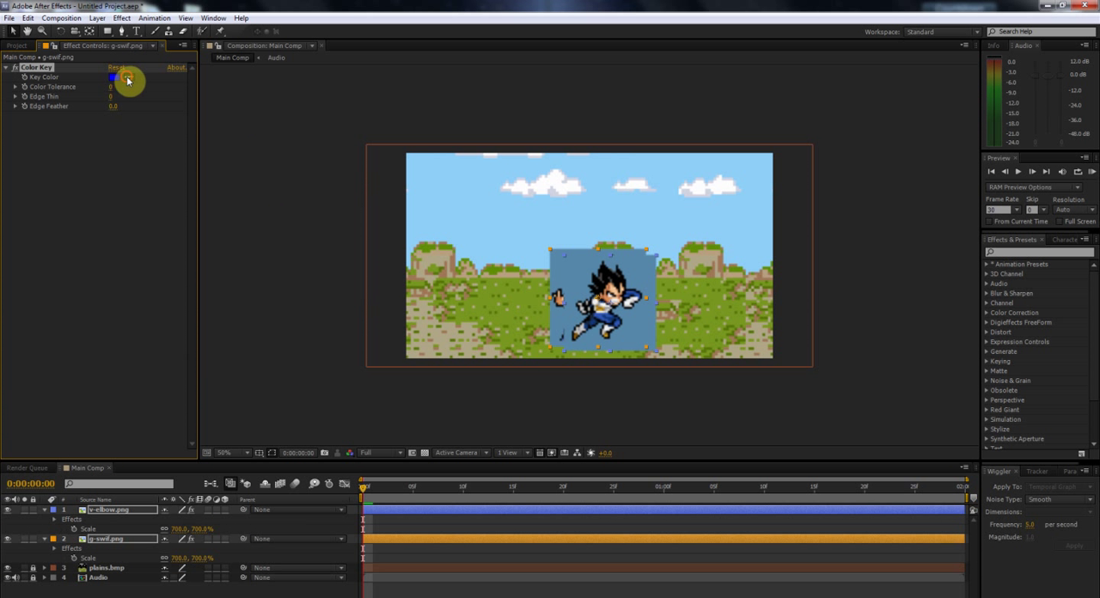
left_click(575, 272)
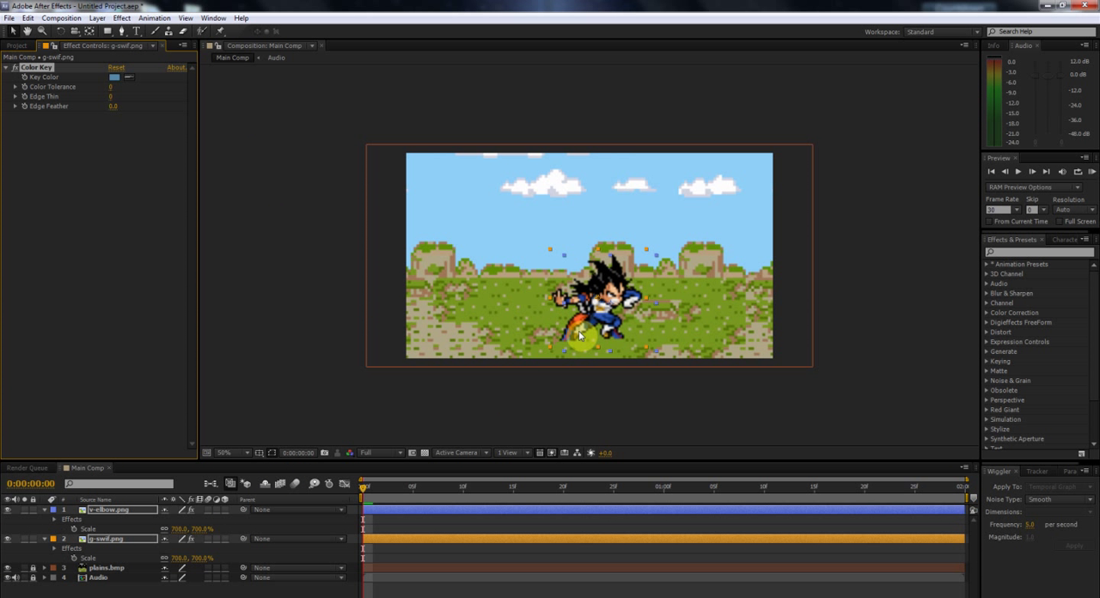
Step: Collapse both sprite layers and switch their quality to Draft for crisp pixels
left_click(44, 512)
left_click(182, 510)
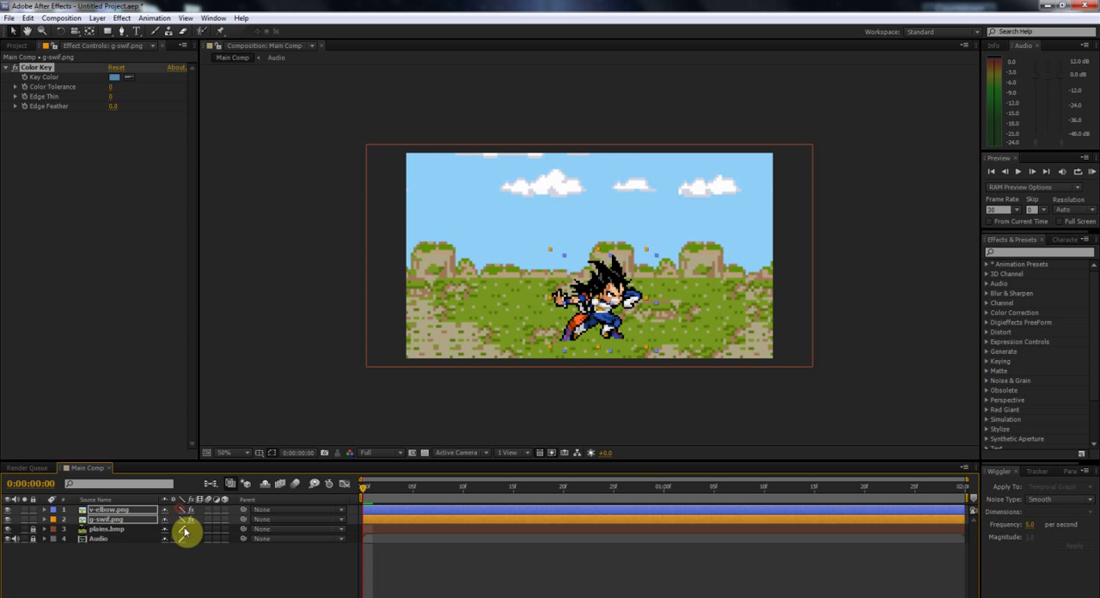
left_click(411, 562)
Step: Flip the v-elbow.png layer horizontally so Vegeta faces Goku
right_click(400, 511)
mouse_move(457, 197)
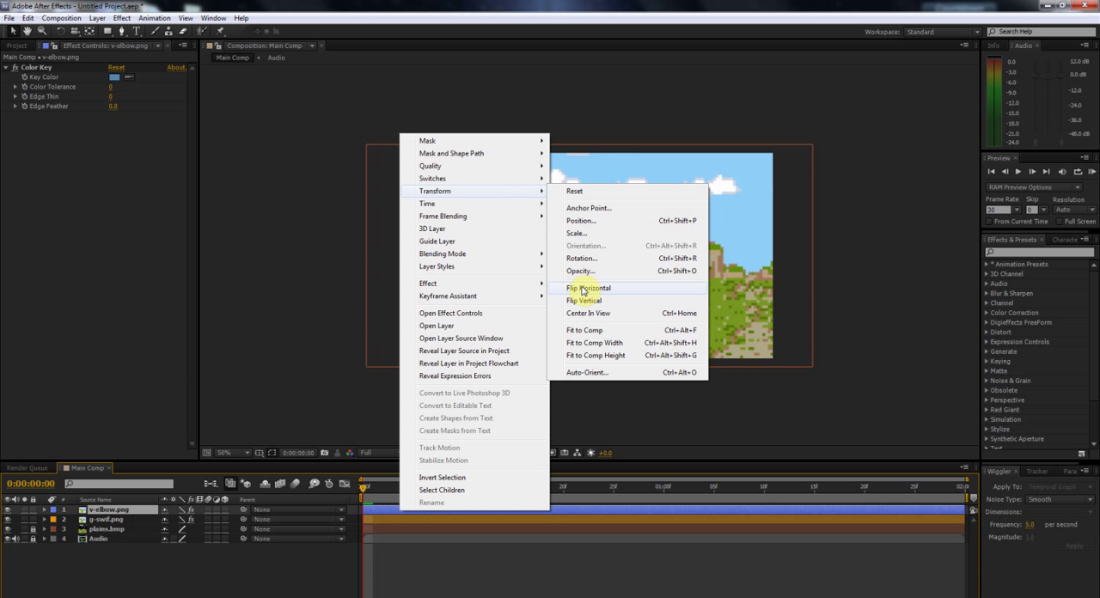
left_click(583, 289)
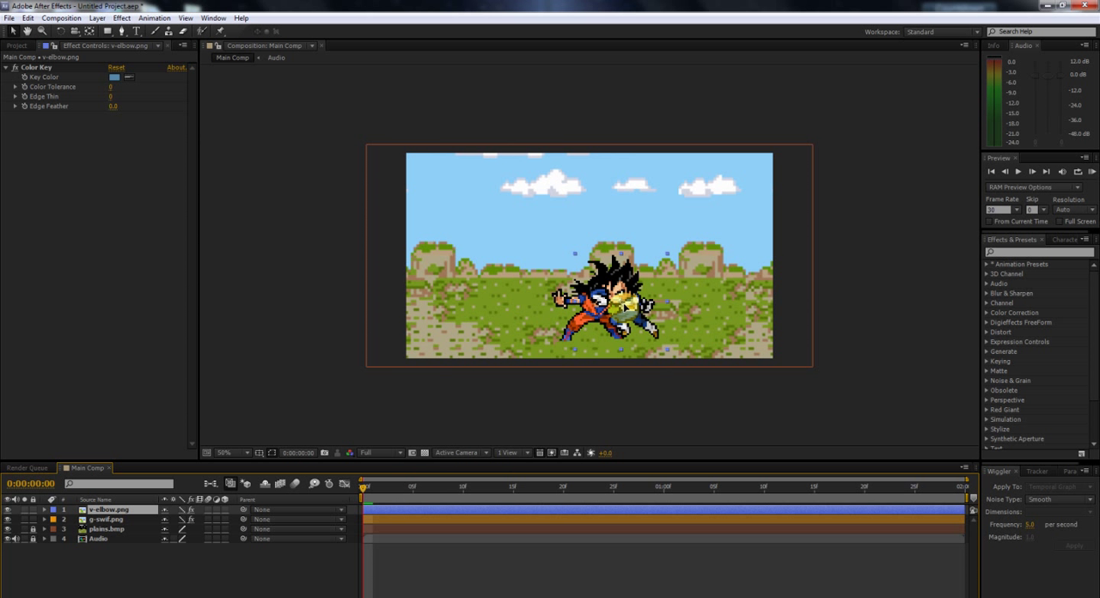
Step: Move the g-swif.png sprite to the left of Vegeta and show the title/action safe guides
left_click(400, 519)
mouse_move(542, 316)
left_mouse_down()
mouse_move(498, 314)
mouse_move(546, 310)
left_mouse_up()
left_click(271, 453)
left_click(271, 468)
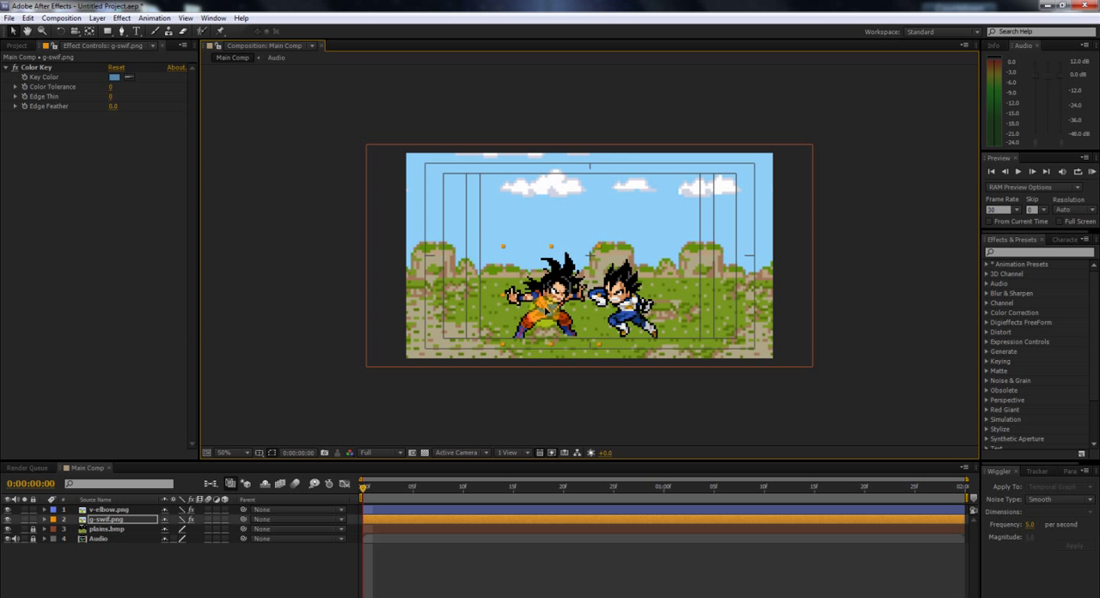
Step: Move Vegeta in against Goku and trim both sprite layers to end at frame 3, deleting the remainders
left_click_drag(620, 301, 598, 293)
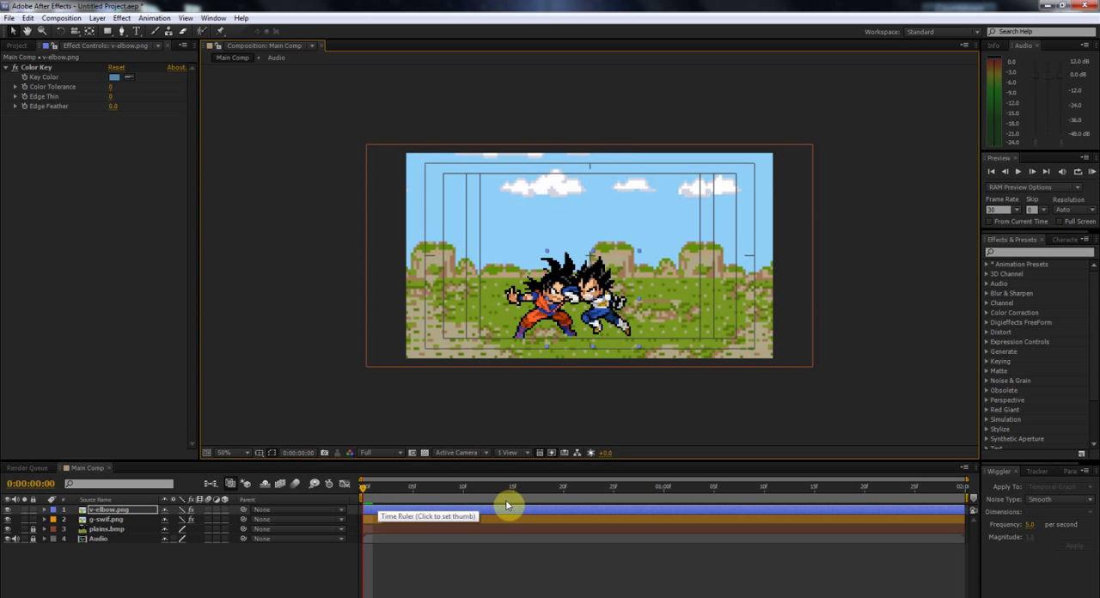
mouse_move(363, 490)
left_mouse_down()
mouse_move(385, 489)
mouse_move(370, 489)
left_mouse_up()
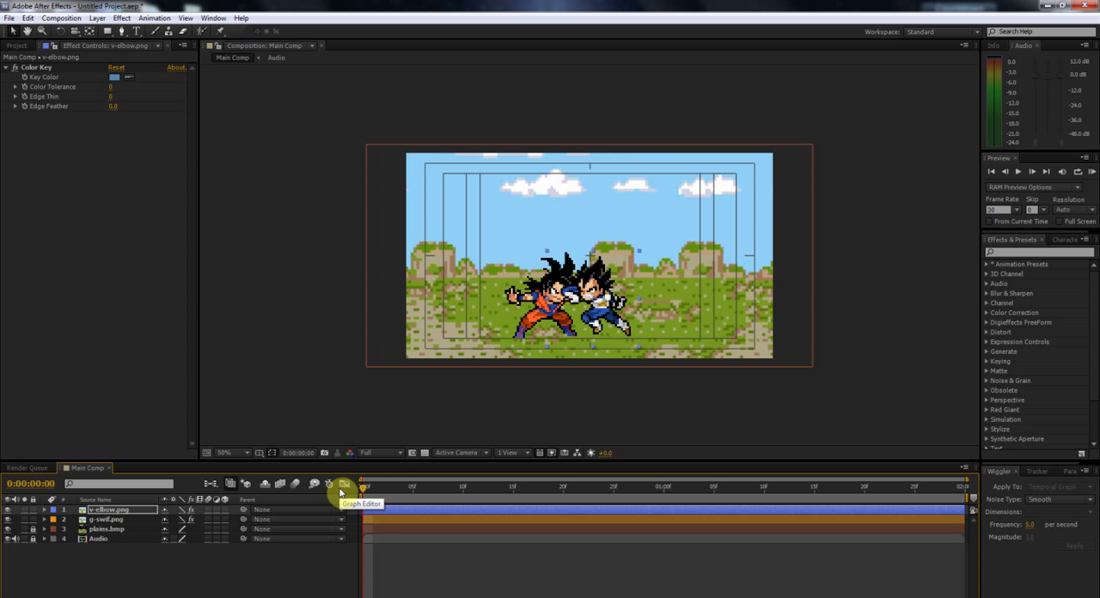
key("space")
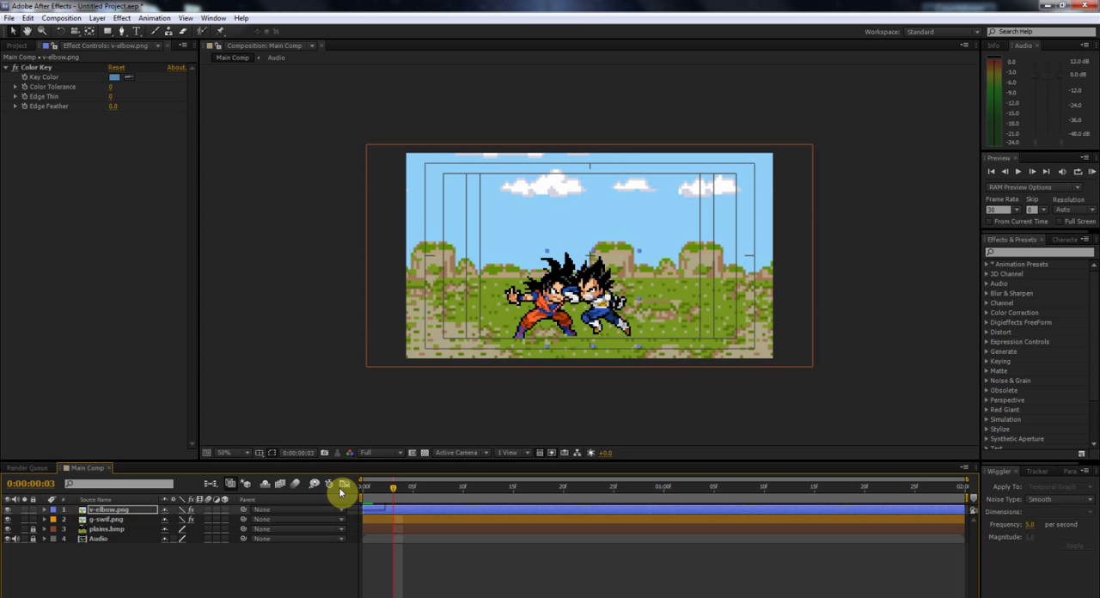
key("ctrl+shift+d")
left_click(434, 530, "shift")
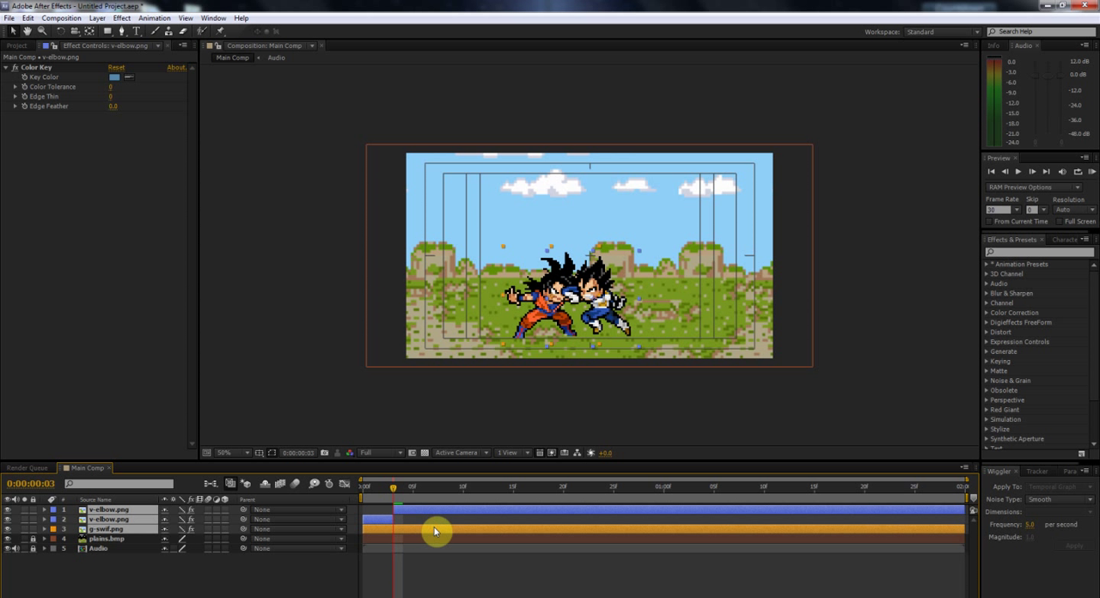
key("ctrl+shift+d")
left_click(438, 509, "ctrl")
key("Delete")
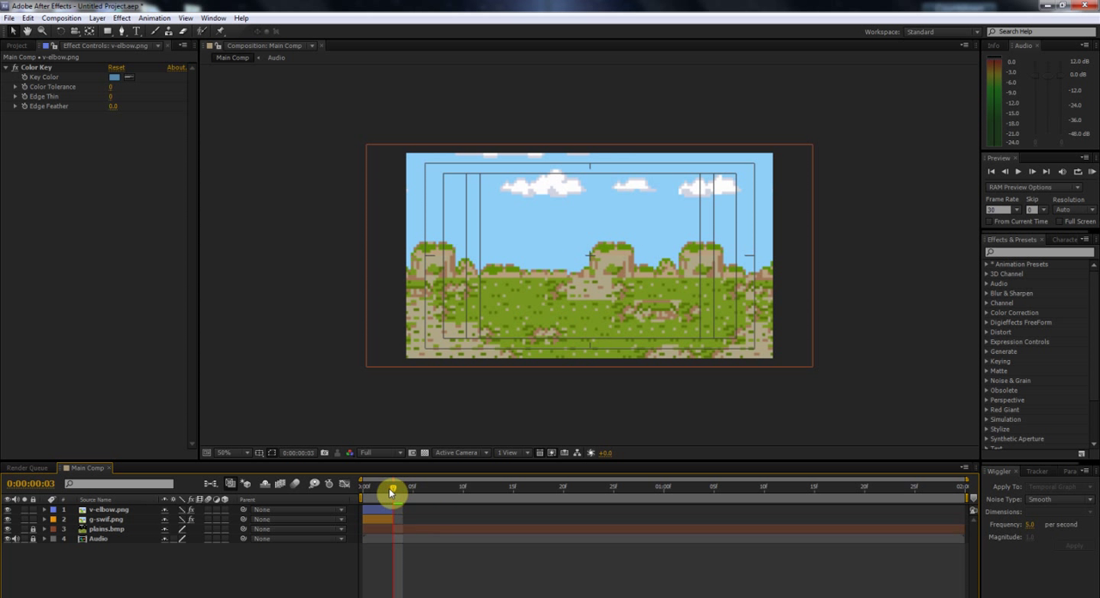
Step: Move the anchor point of the v-elbow.png layer to Vegeta's striking elbow
left_click(362, 490)
left_click(378, 513)
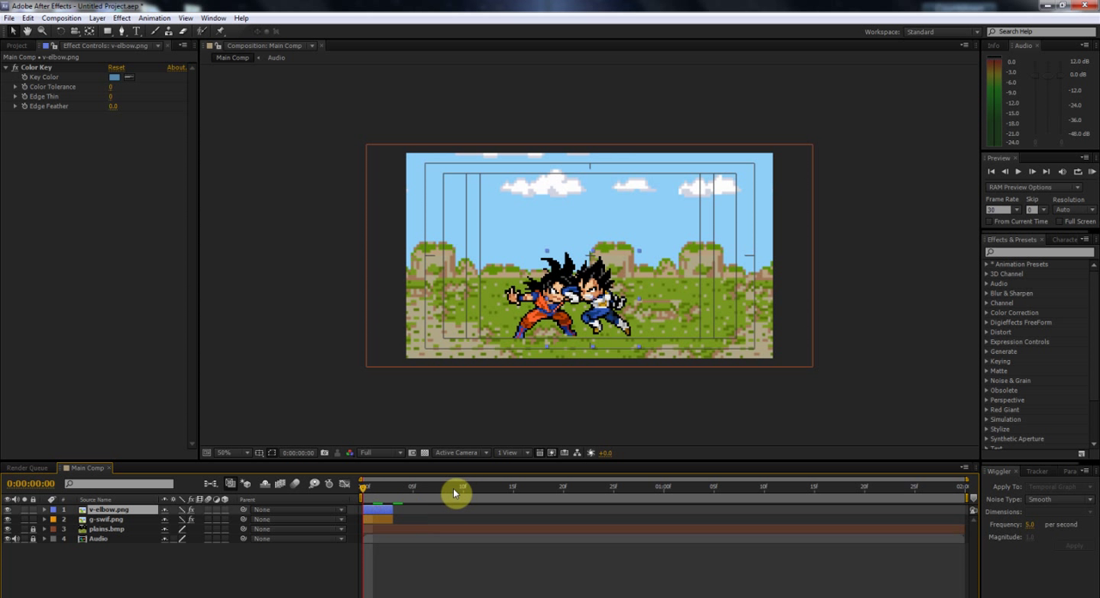
left_click(90, 31)
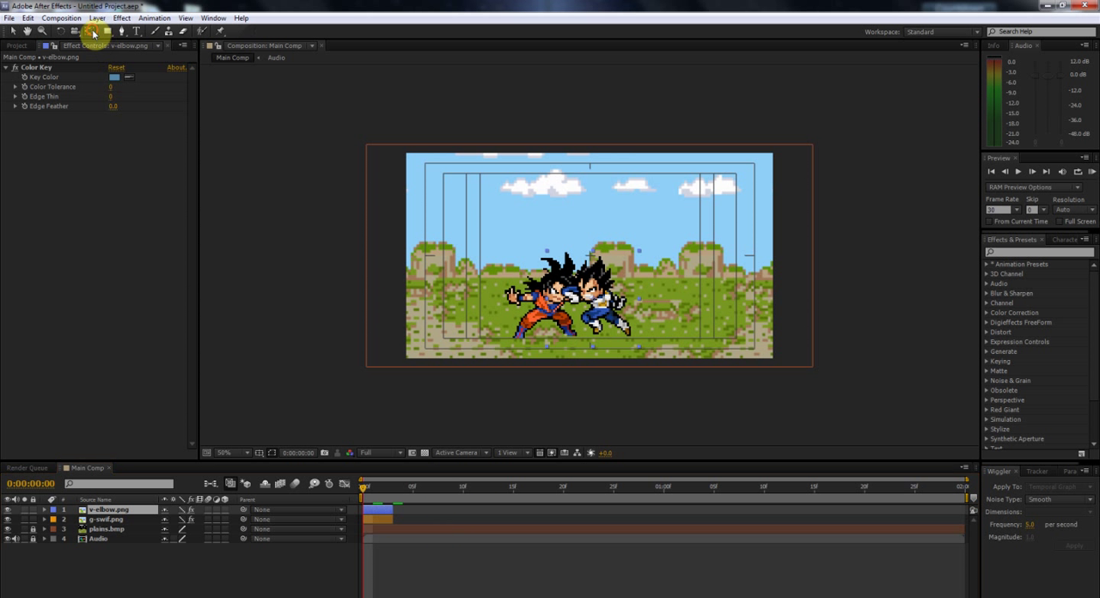
left_click_drag(580, 303, 567, 300)
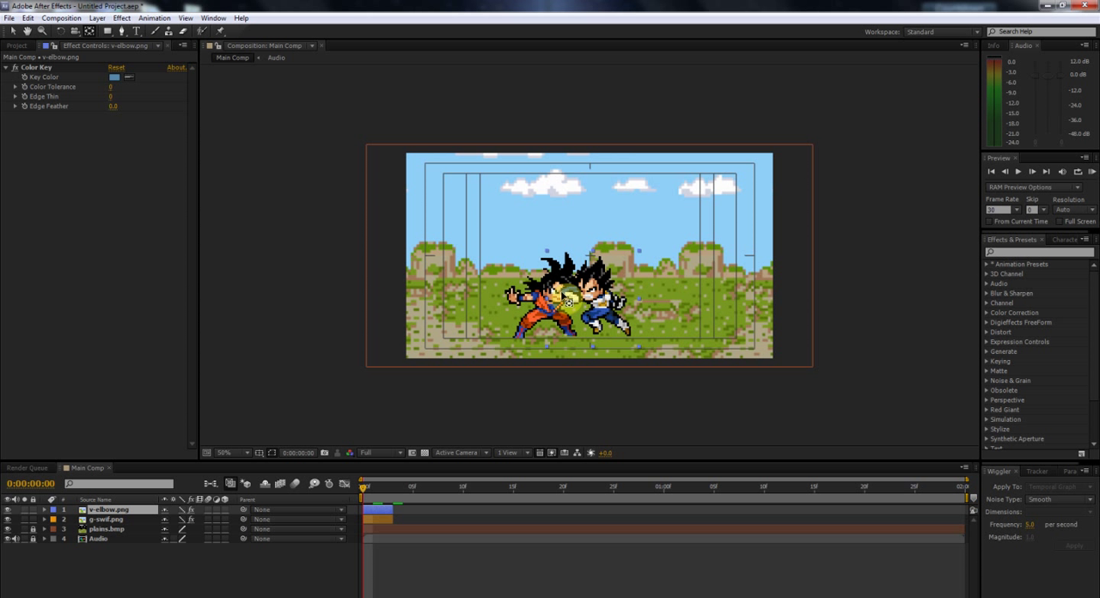
left_click(567, 301)
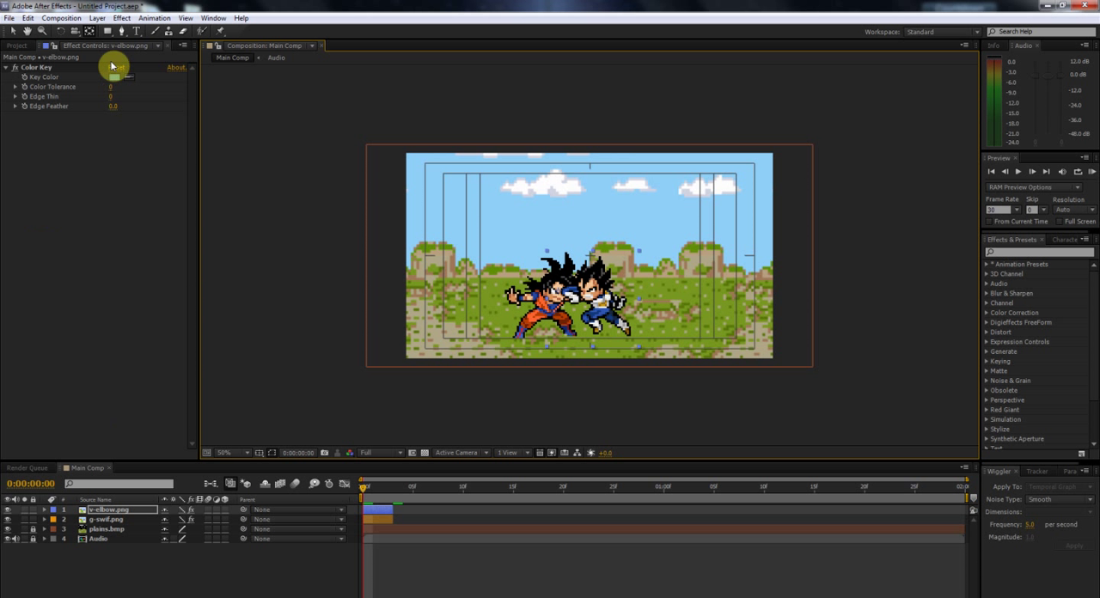
left_click(13, 31)
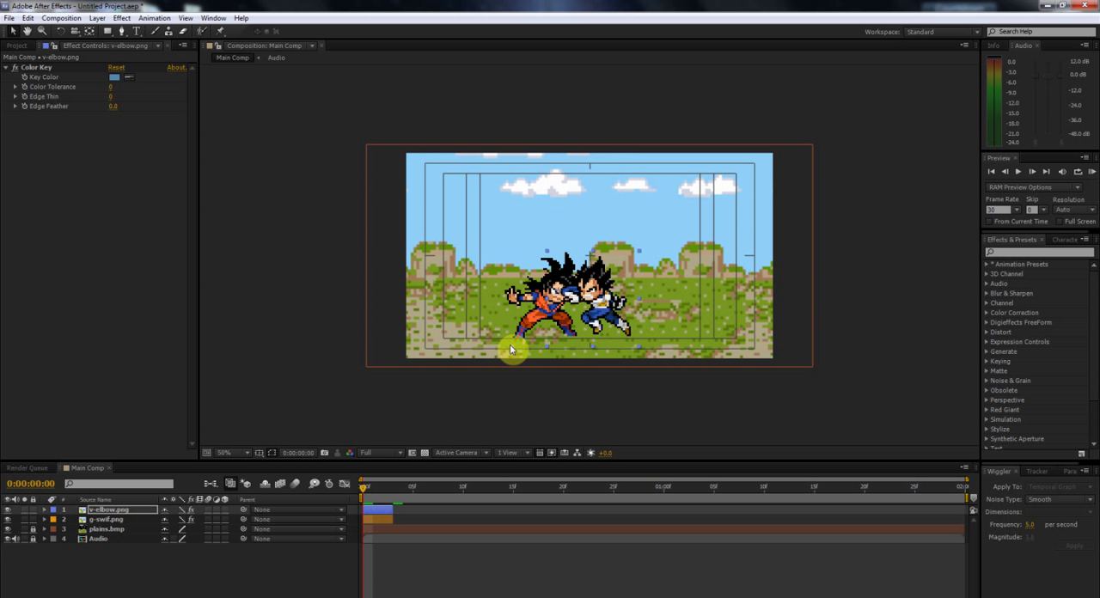
Step: Move the anchor point of the g-swif.png layer down to the ground between Goku's feet
left_click(375, 487)
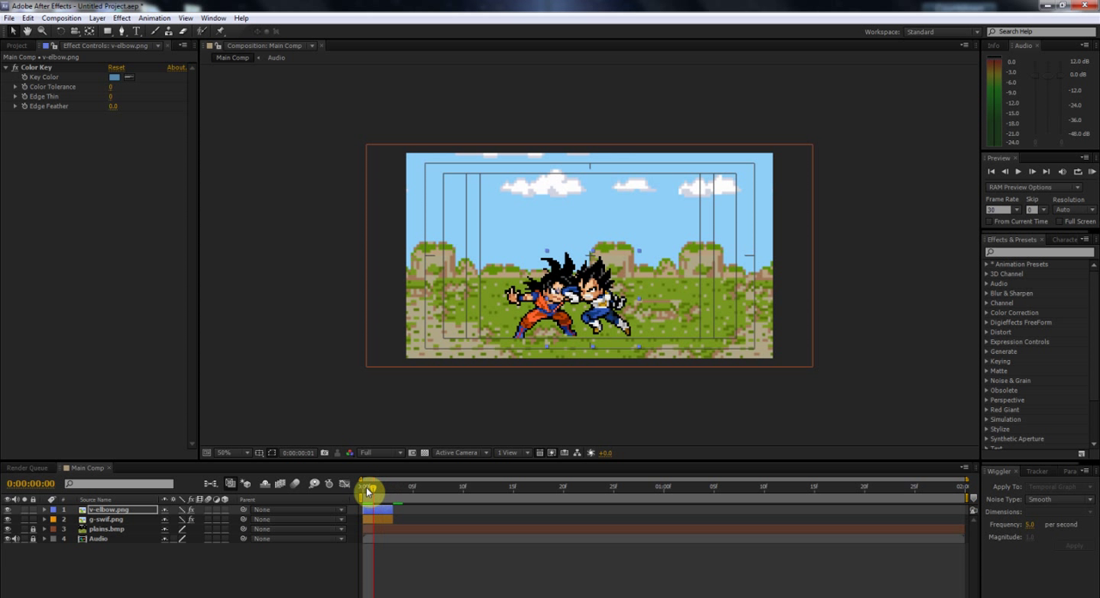
left_click(388, 520)
left_click(389, 512)
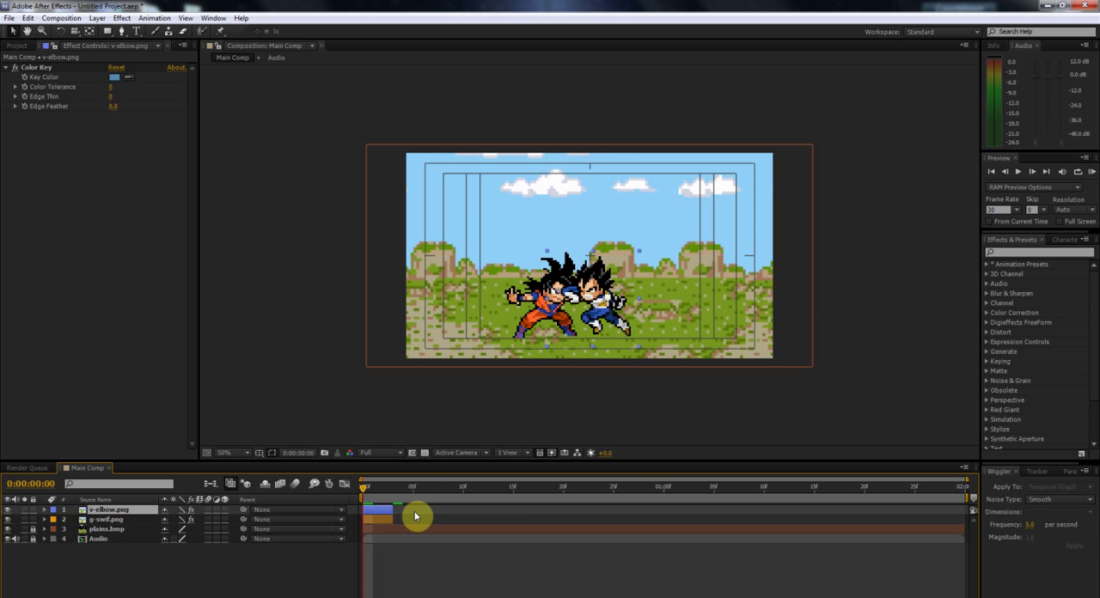
left_click(380, 520)
key("p")
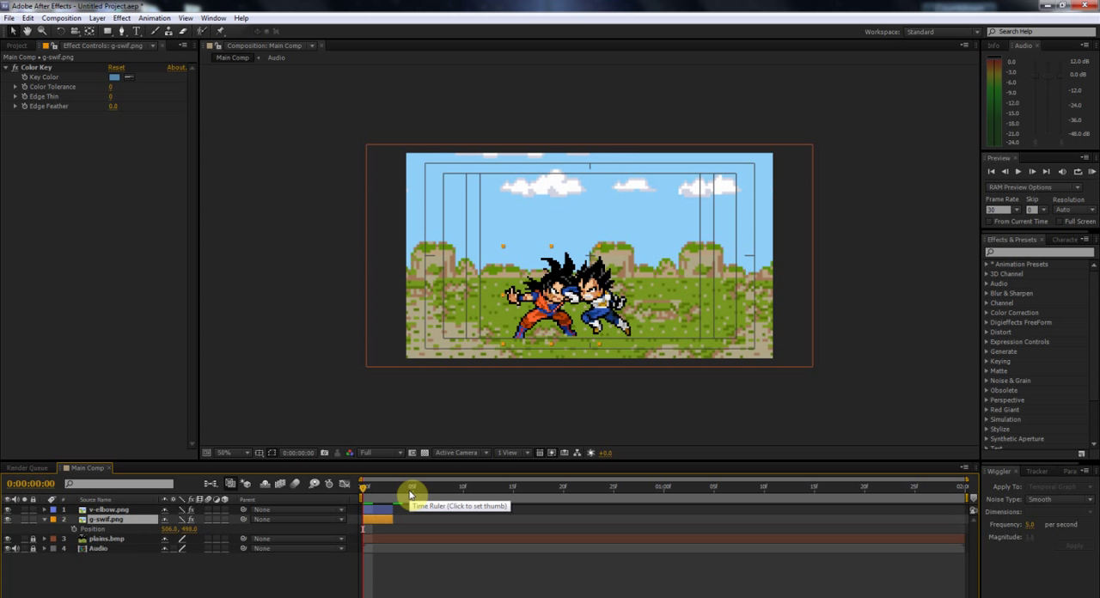
left_click(89, 31)
left_click_drag(555, 305, 555, 343)
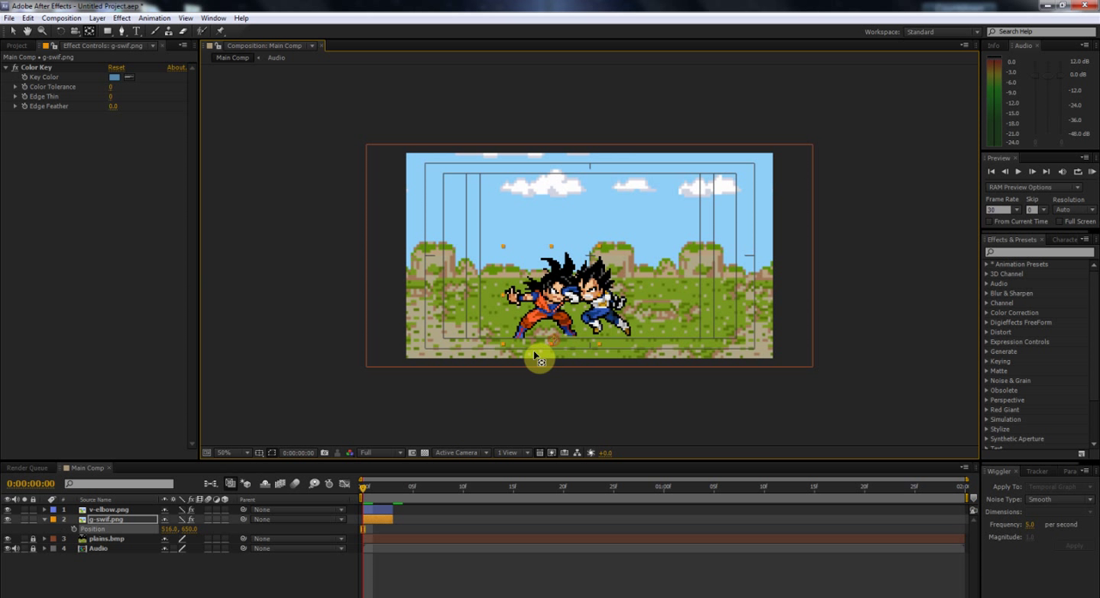
left_click(81, 529)
key("Page_Down")
key("Page_Down")
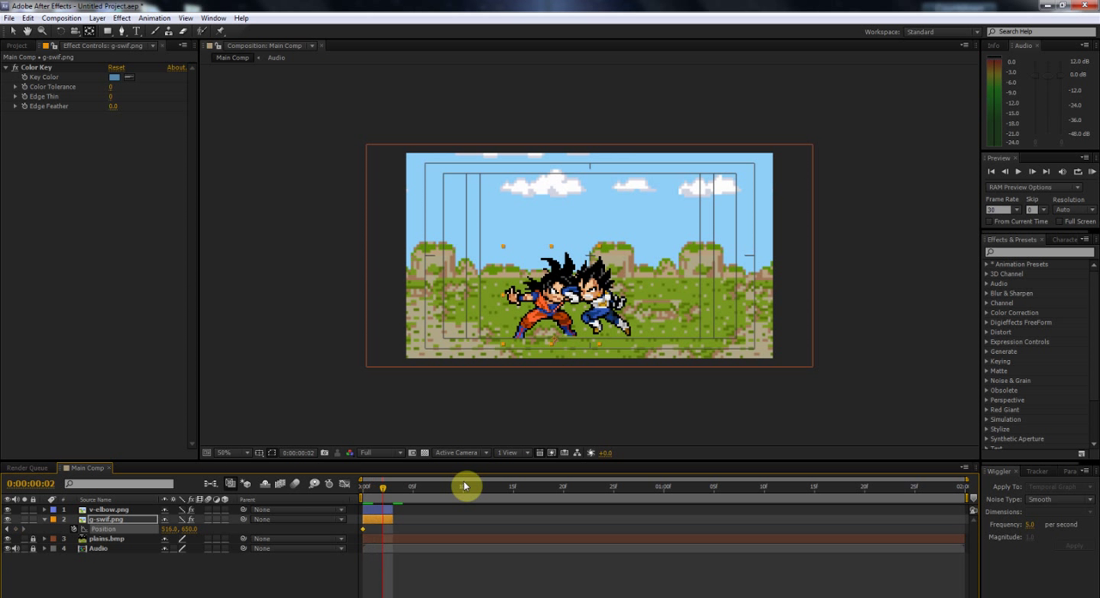
left_click_drag(184, 527, 180, 528)
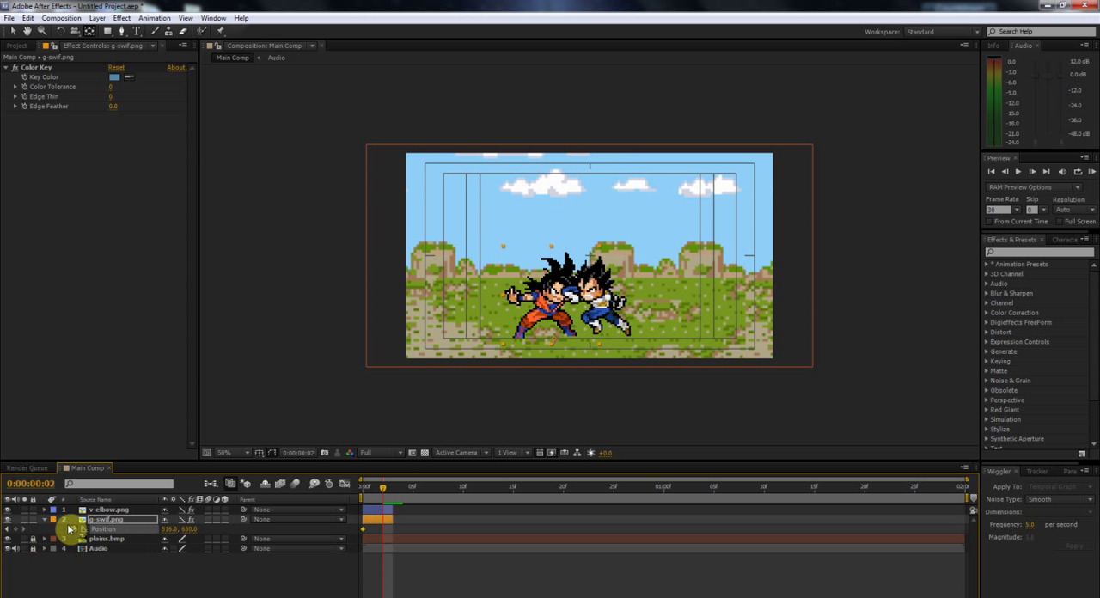
Step: Keyframe the g-swif.png scale at frame 0, and at frame 2 squash only its vertical scale to 600%
left_click_drag(393, 485, 353, 494)
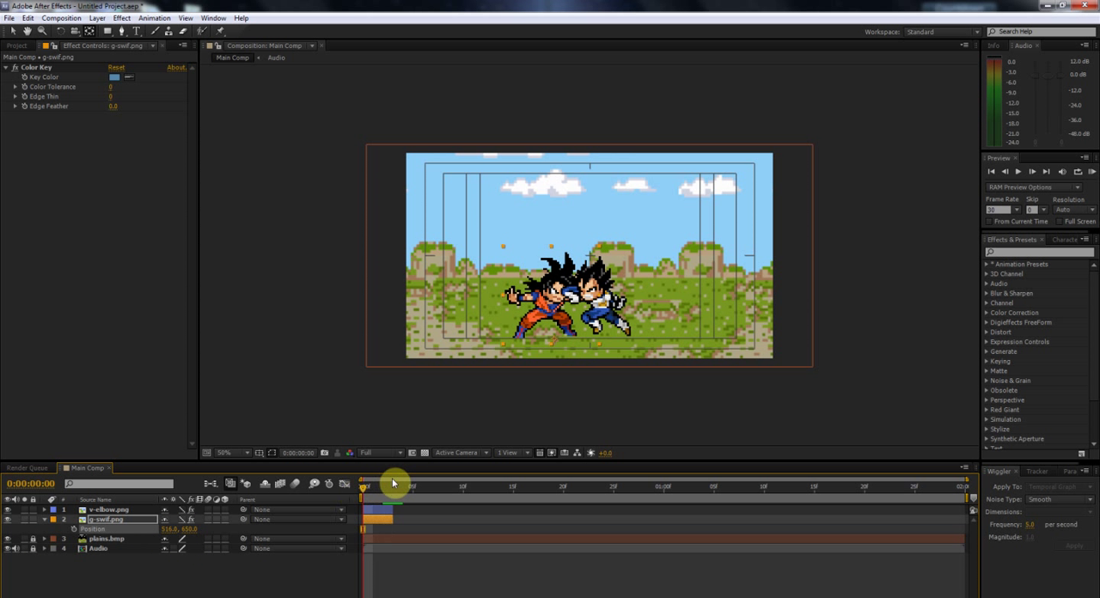
key("s")
left_click(75, 528)
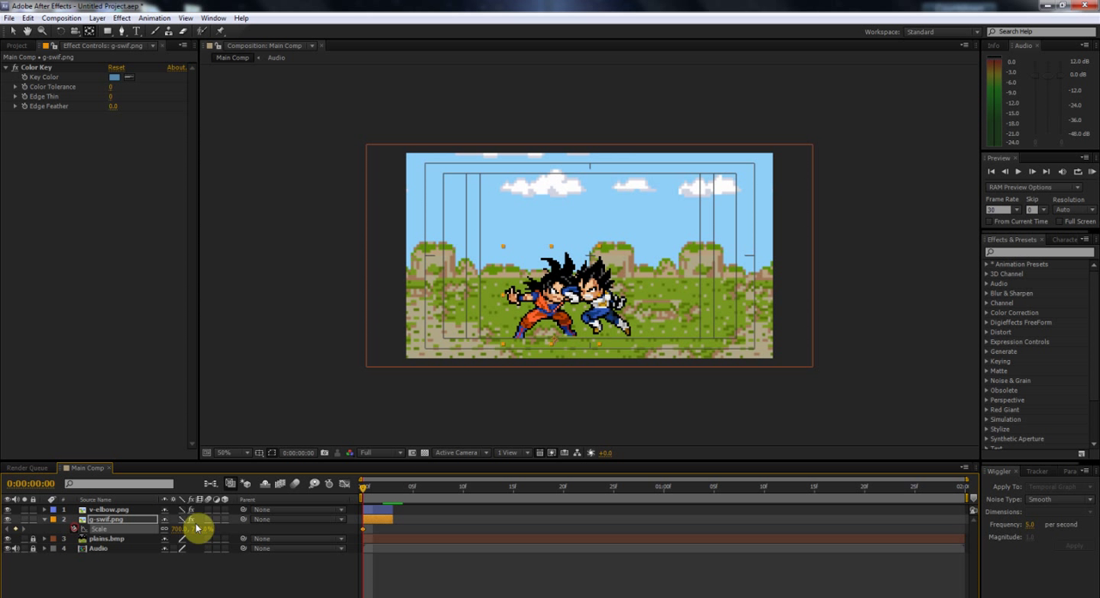
left_click(383, 486)
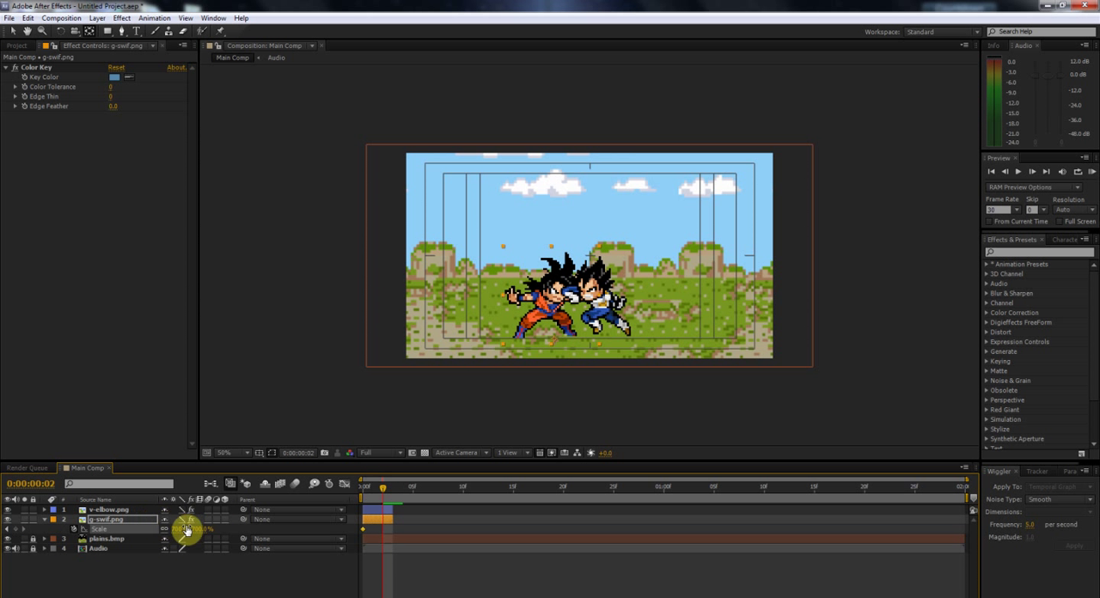
left_click_drag(196, 526, 148, 534)
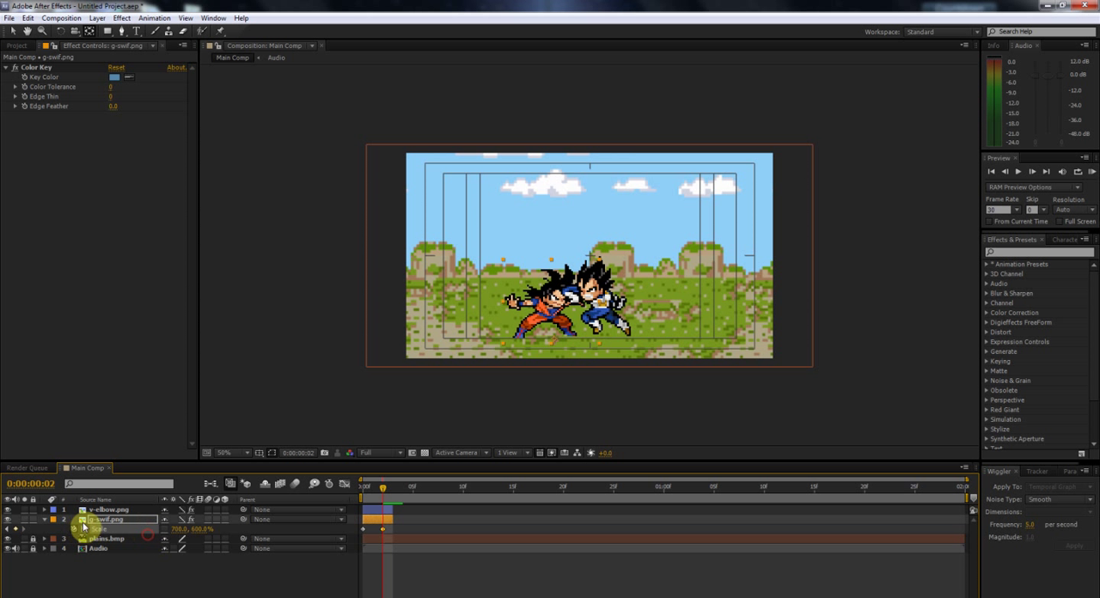
left_click(46, 520)
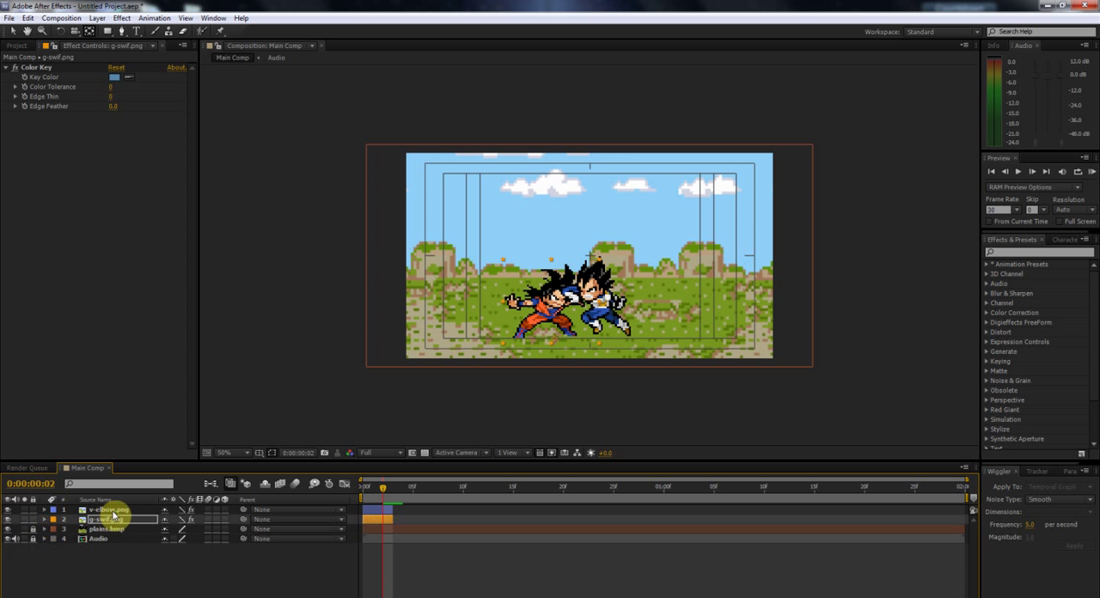
Step: Keyframe the v-elbow.png scale at frame 0, and at frame 2 set only its horizontal scale to -610%
left_click(113, 512)
left_click(366, 491)
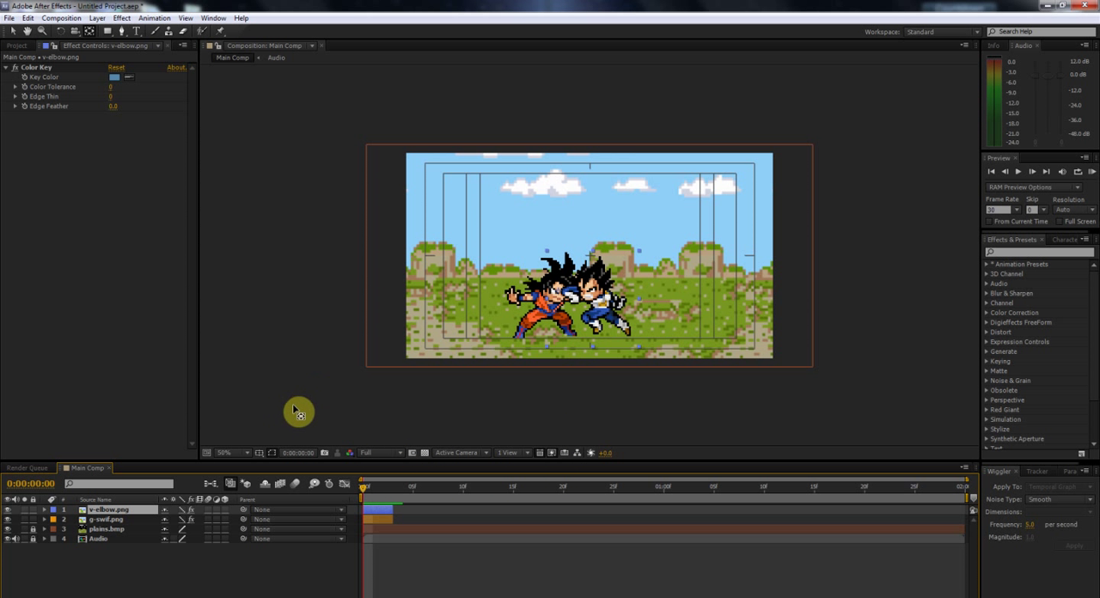
key("s")
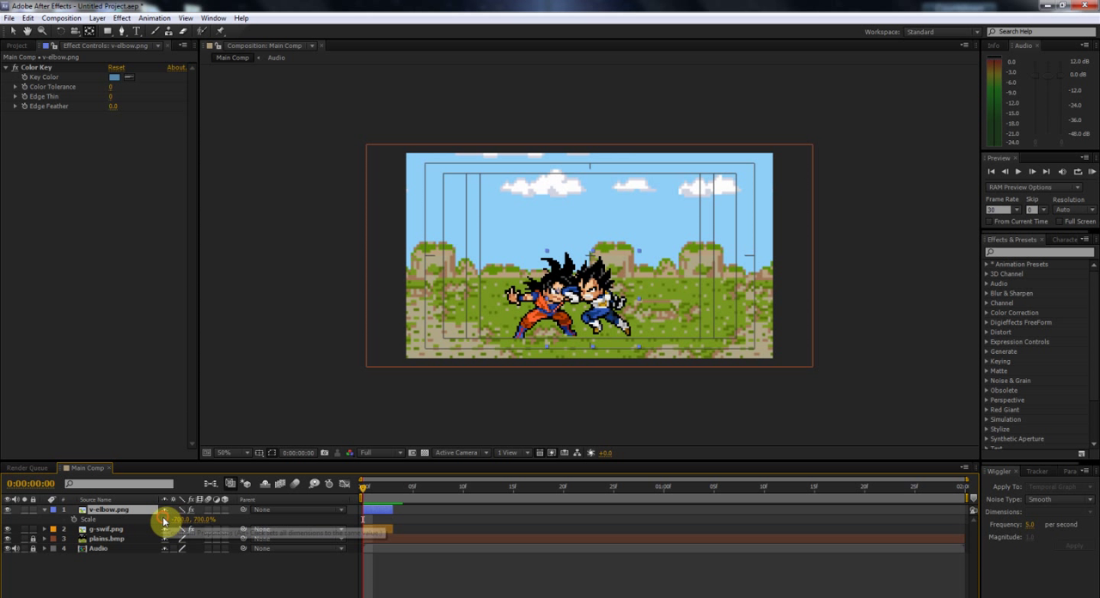
left_click(73, 520)
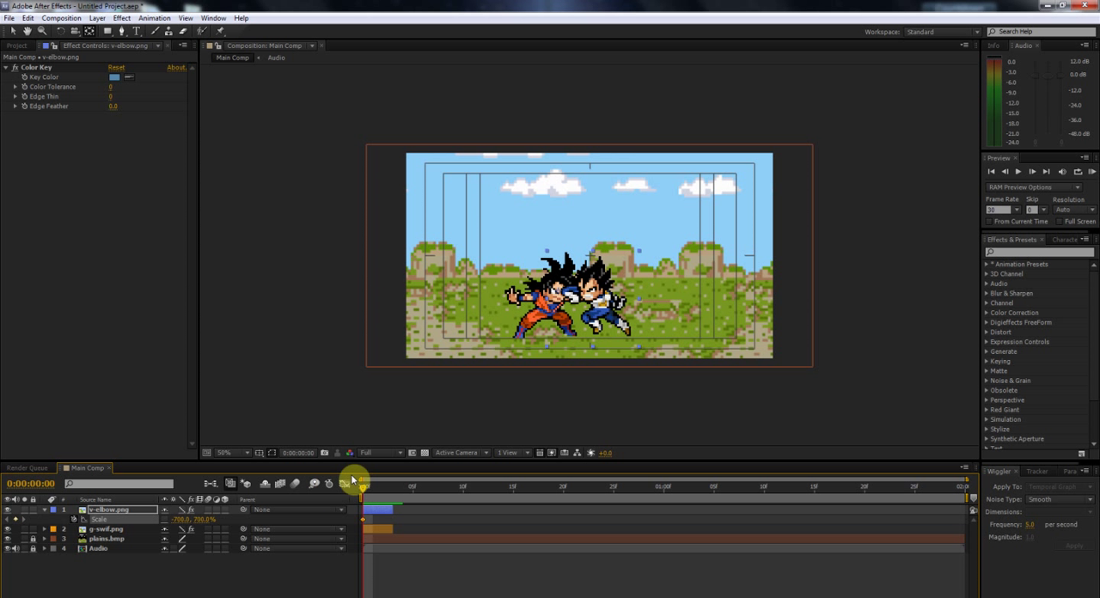
key("Page_Down")
key("Page_Down")
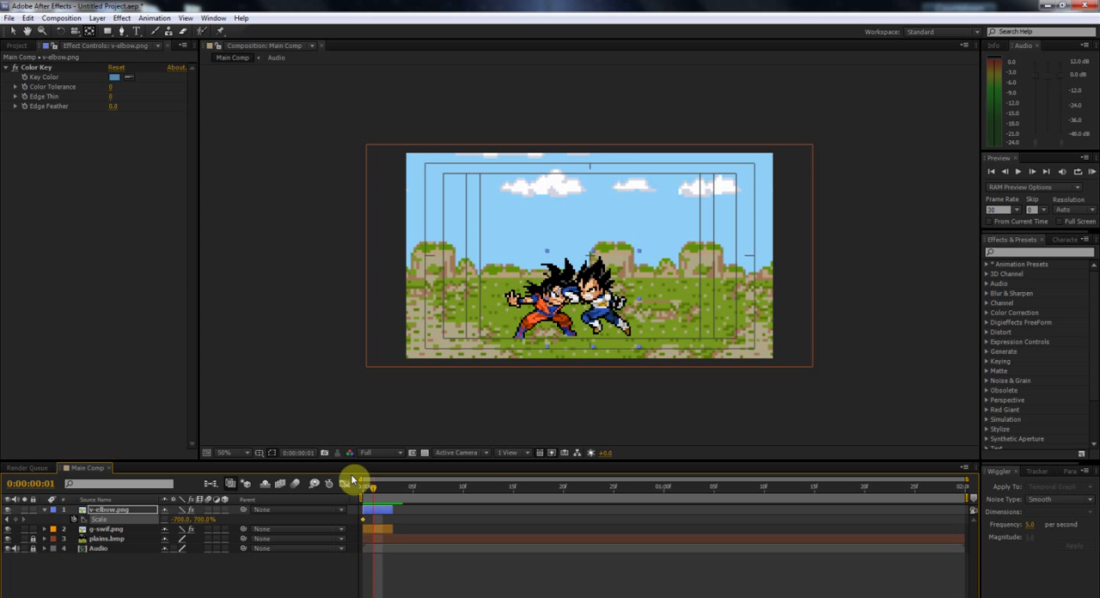
left_click_drag(201, 520, 225, 516)
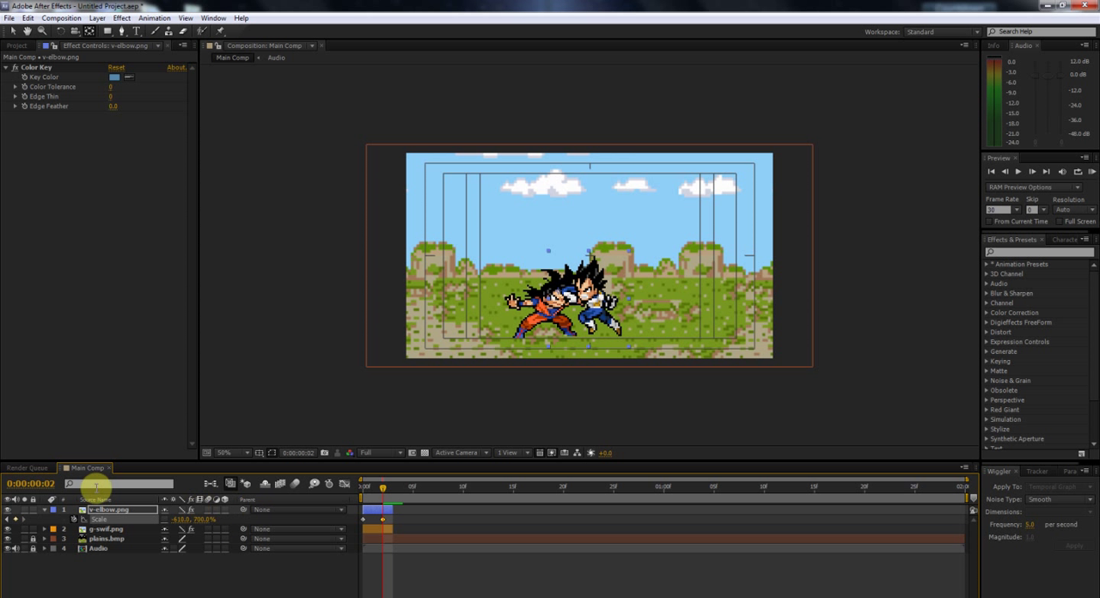
left_click(45, 512)
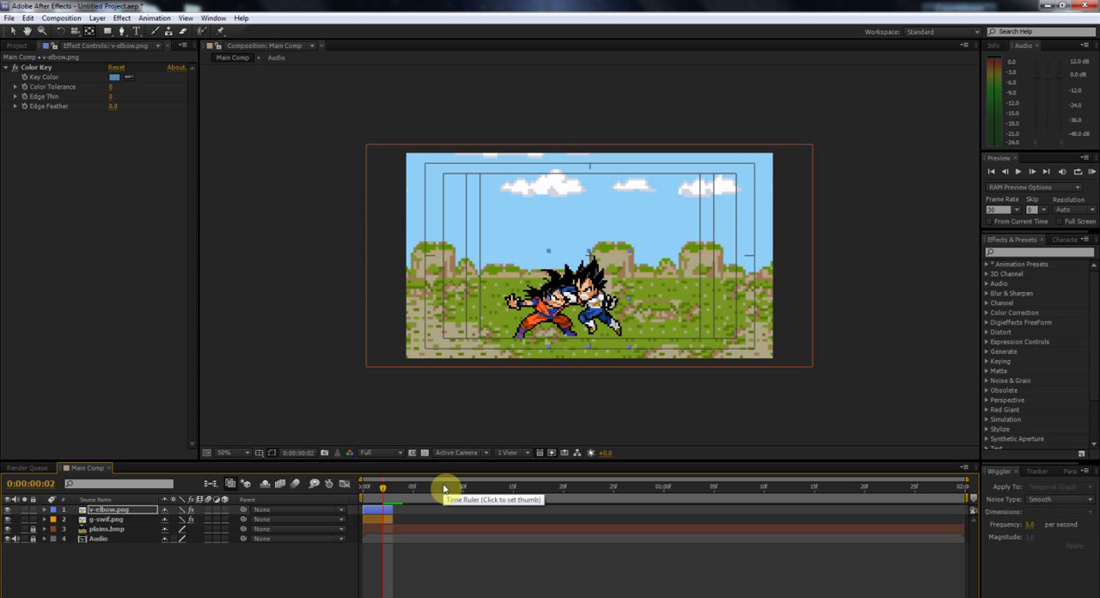
Step: Split the v-elbow.png layer at frame 2 and rotate the second segment to 13°
key("ctrl+d")
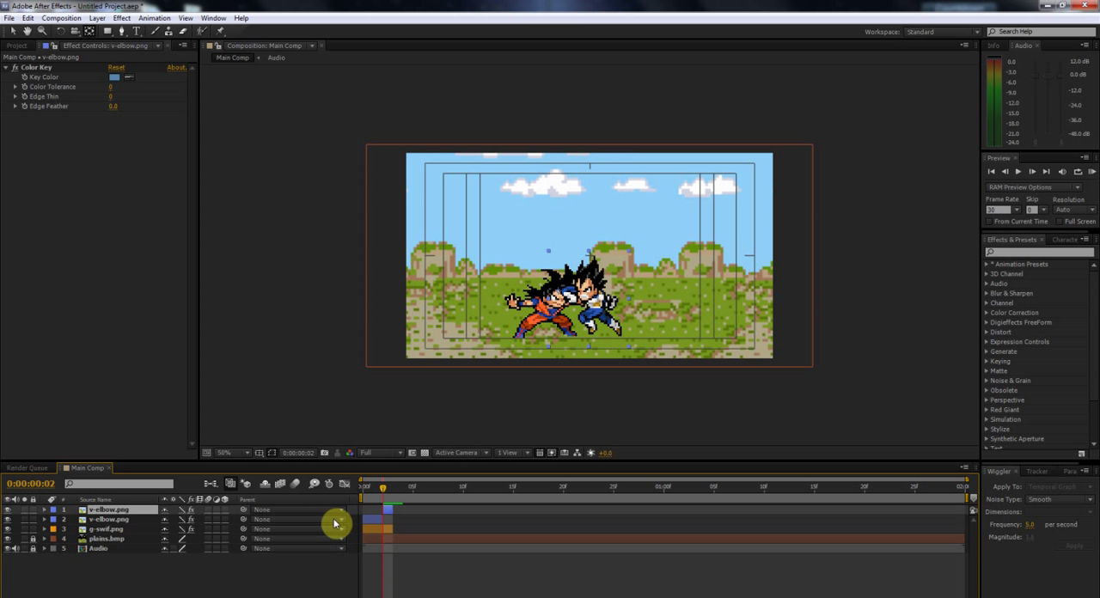
key("r")
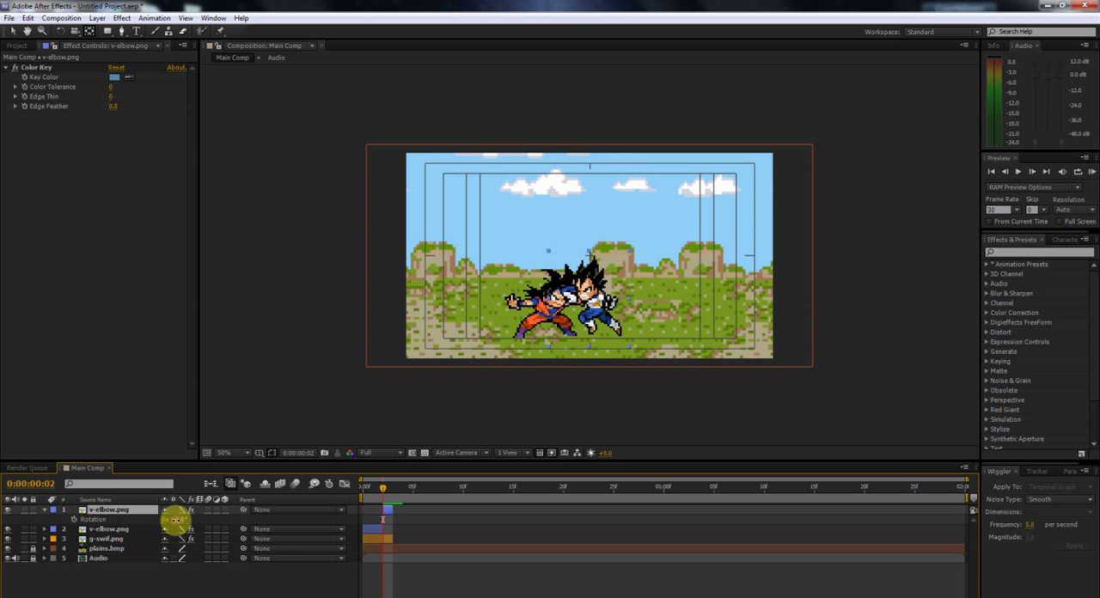
left_click_drag(174, 519, 184, 519)
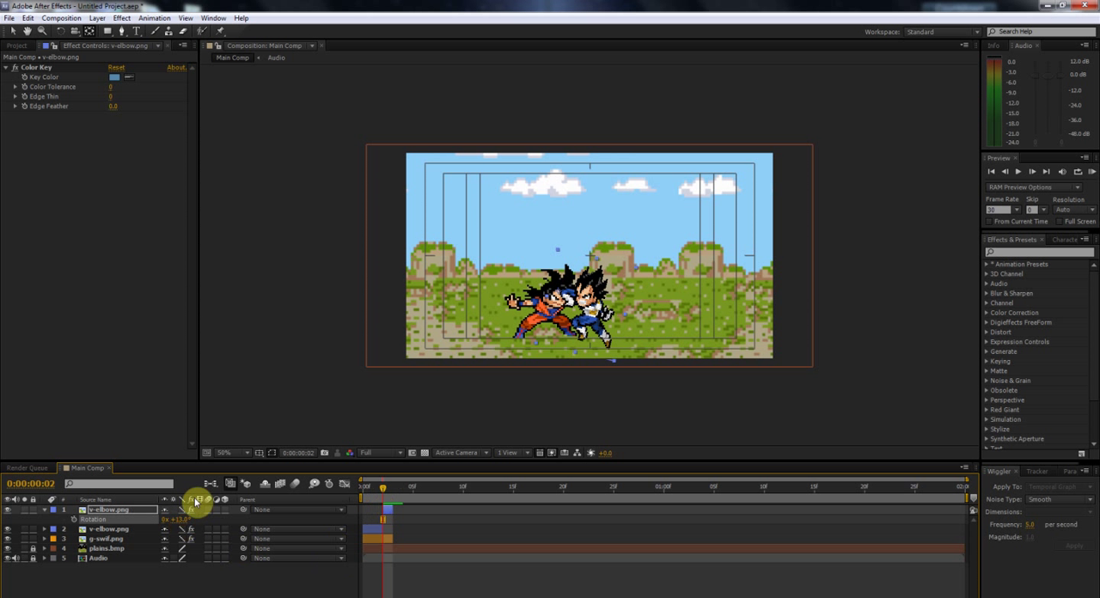
left_click(45, 510)
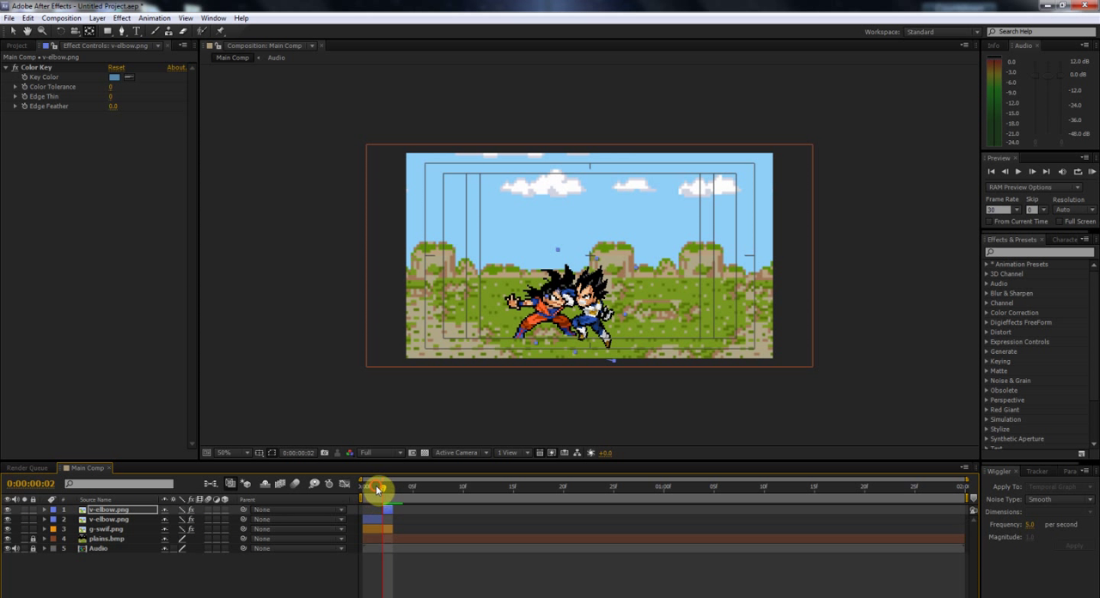
Step: Apply the Fast Blur effect to the first v-elbow.png segment, the one that covers frame 1
left_click_drag(378, 488, 371, 490)
left_click(371, 519)
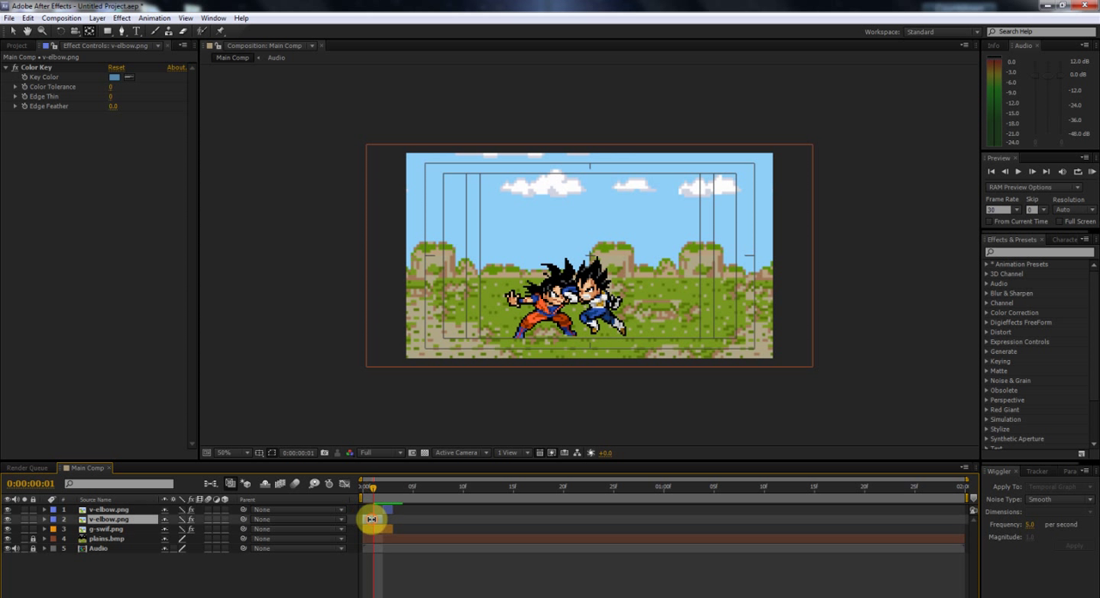
left_click(1005, 252)
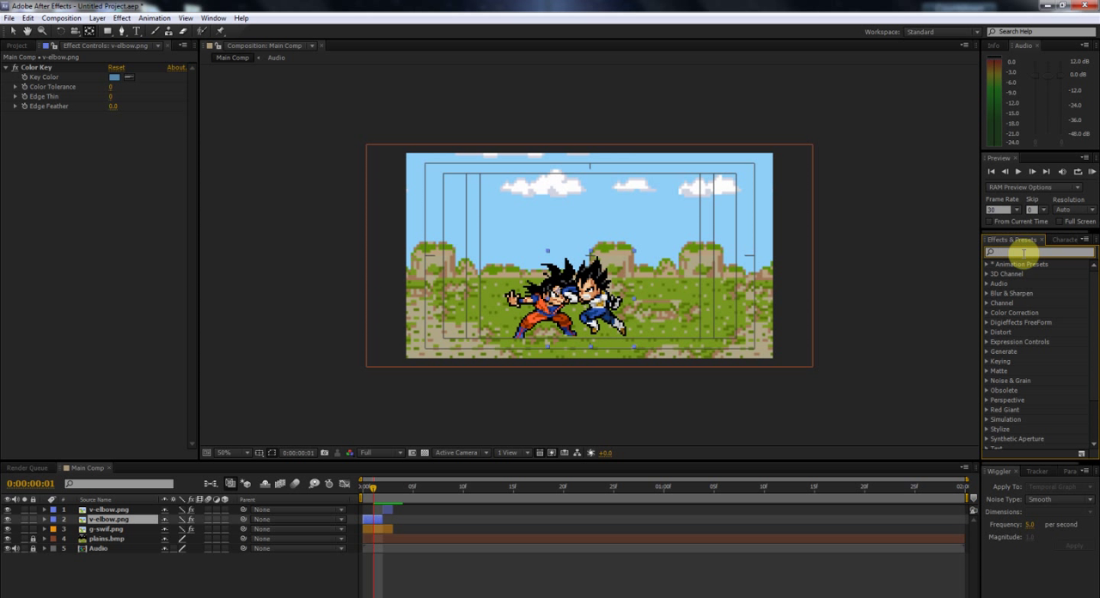
type("blur")
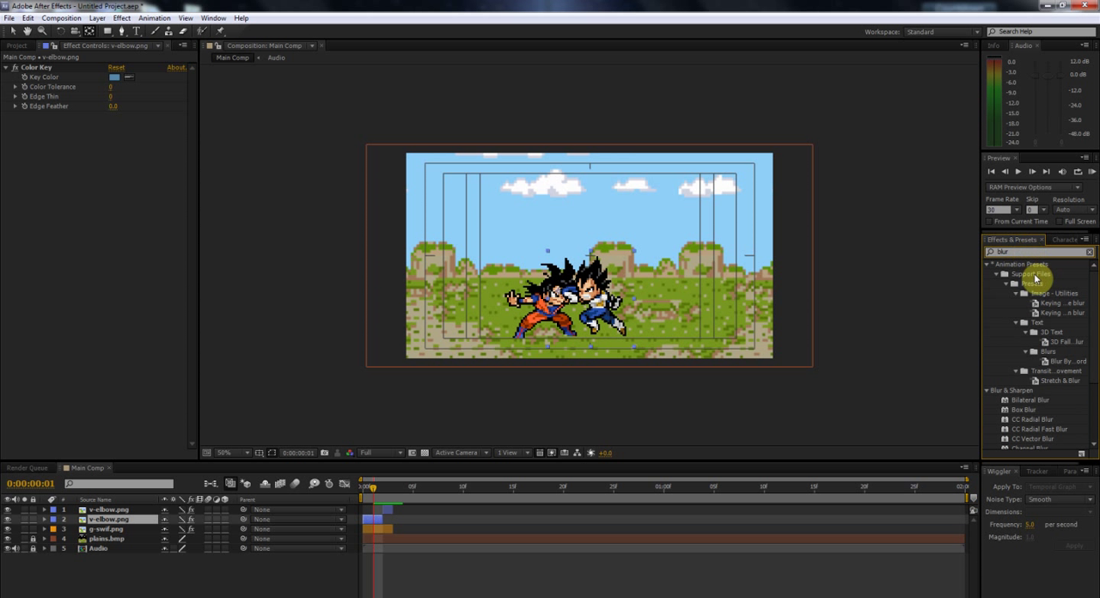
scroll(1041, 335, "down", 3)
left_click_drag(1035, 386, 379, 520)
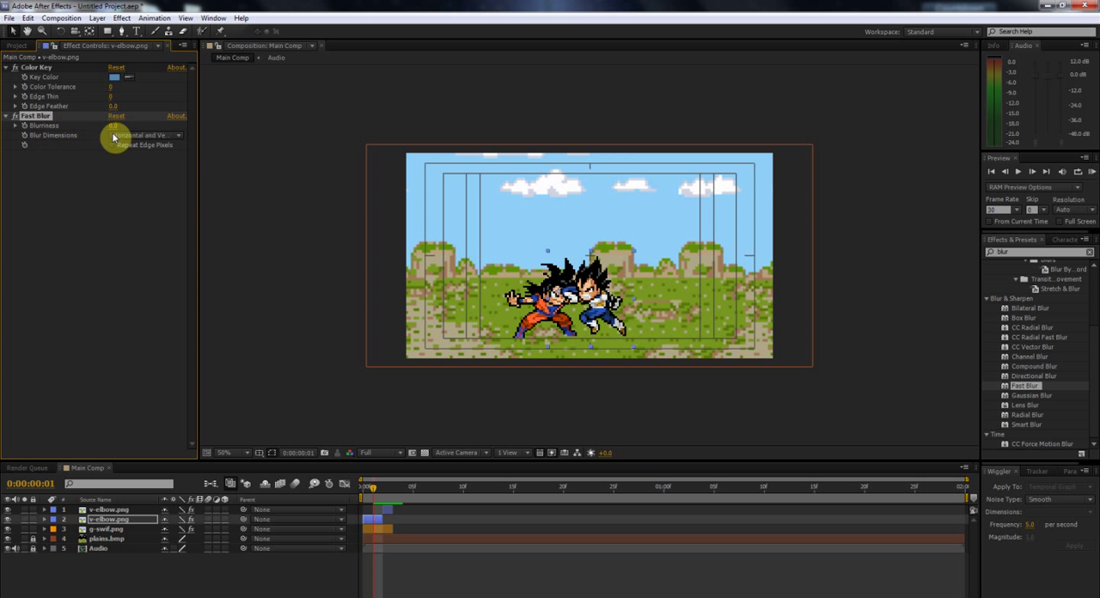
Step: Set the first v-elbow.png segment's Fast Blur to Horizontal with a blurriness of 8, and toggle the layer's quality to smooth the blur
left_click(146, 136)
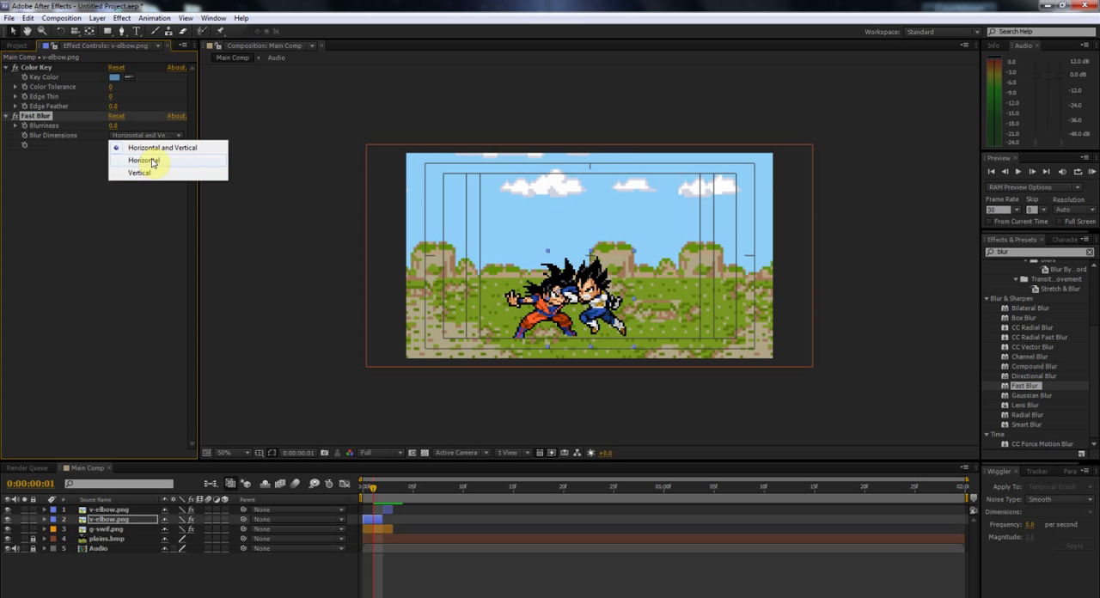
left_click(152, 162)
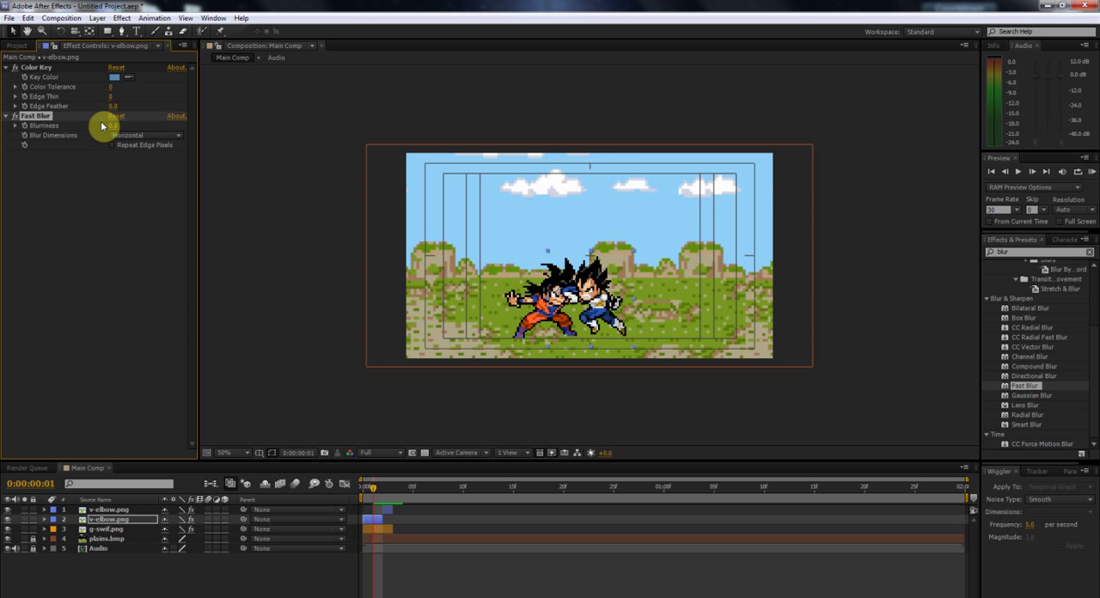
left_click_drag(111, 130, 114, 126)
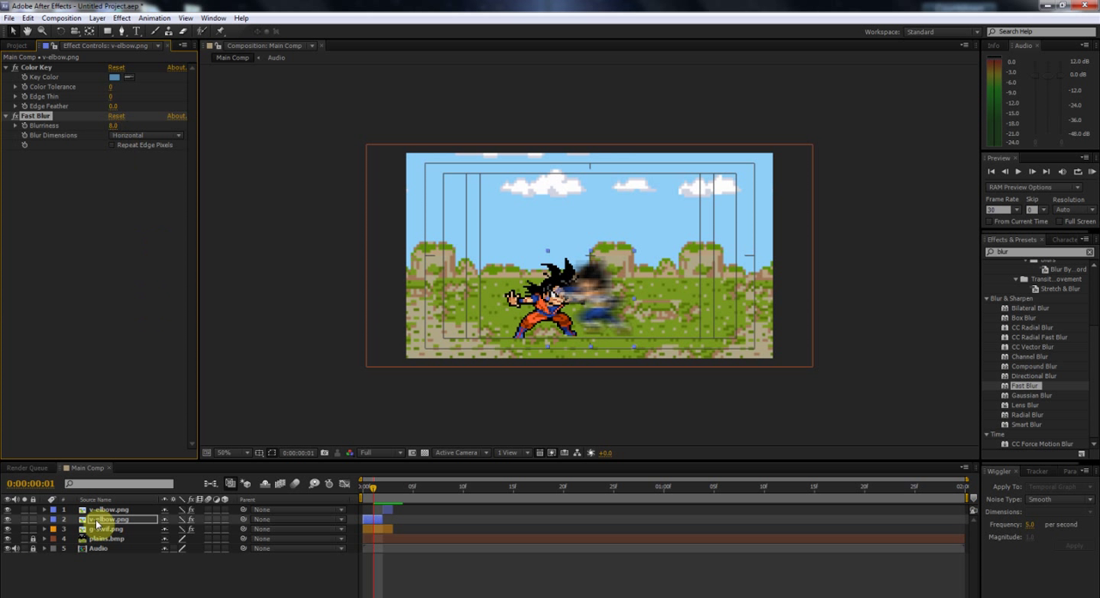
left_click(182, 519)
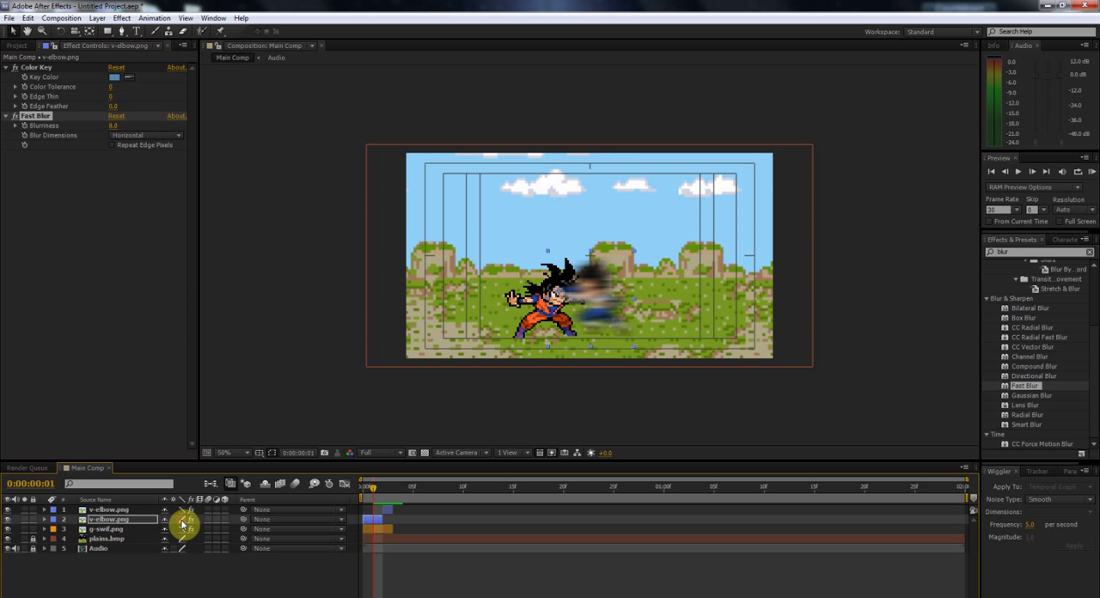
Step: Add the g-stance2.png sprite to Main Comp as a layer starting at frame 3
mouse_move(381, 490)
left_mouse_down()
mouse_move(364, 498)
mouse_move(392, 497)
left_mouse_up()
left_click(17, 45)
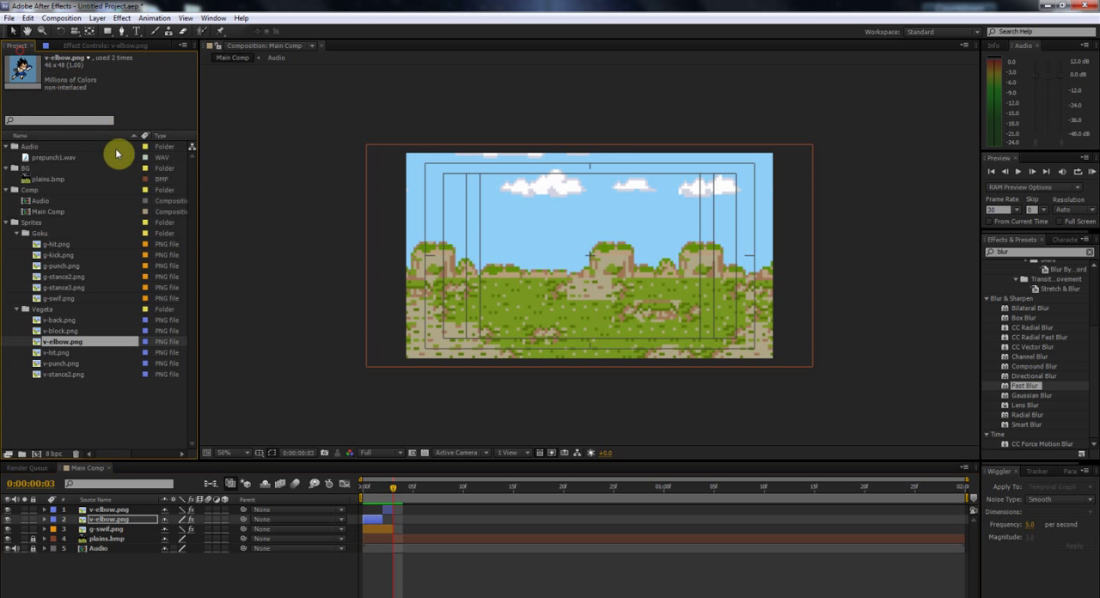
left_click(67, 254)
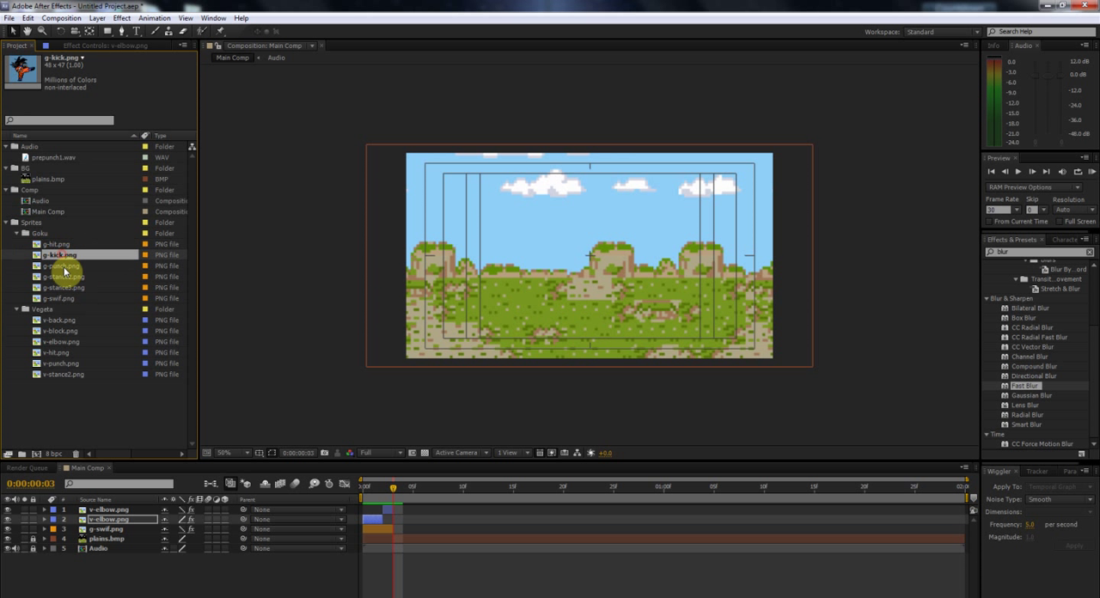
left_click(67, 276)
mouse_move(66, 284)
left_mouse_down()
mouse_move(442, 437)
mouse_move(421, 514)
left_mouse_up()
left_click_drag(425, 511, 397, 510)
Step: Browse the Vegeta sprites and add v-stance2.png as the top layer, starting at frame 3
left_click(38, 314)
left_click(54, 323)
left_click(74, 334)
left_click(76, 345)
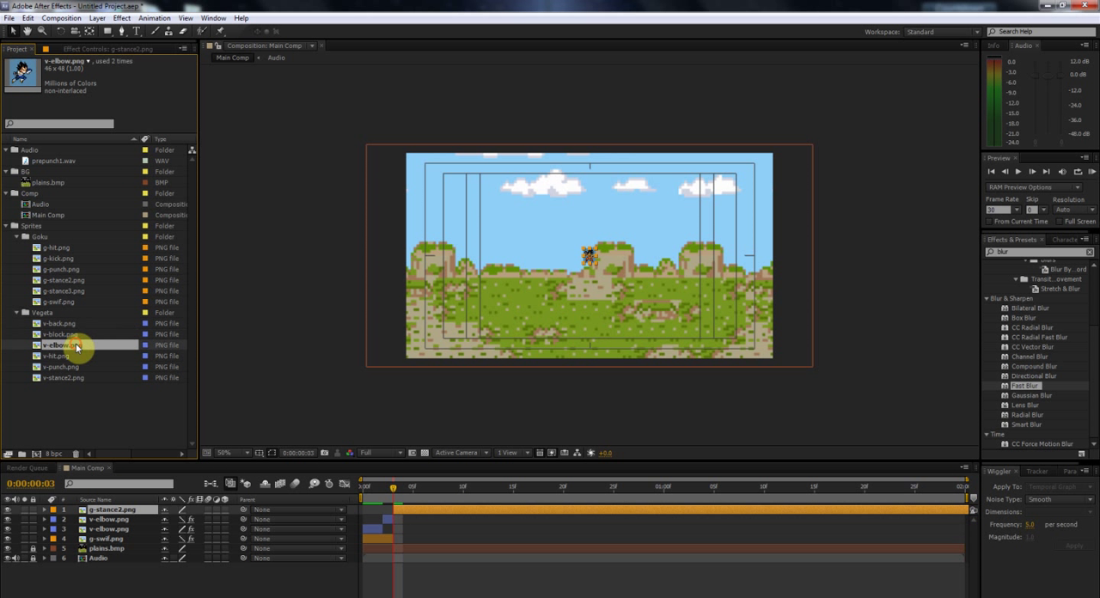
left_click(76, 355)
left_click(75, 367)
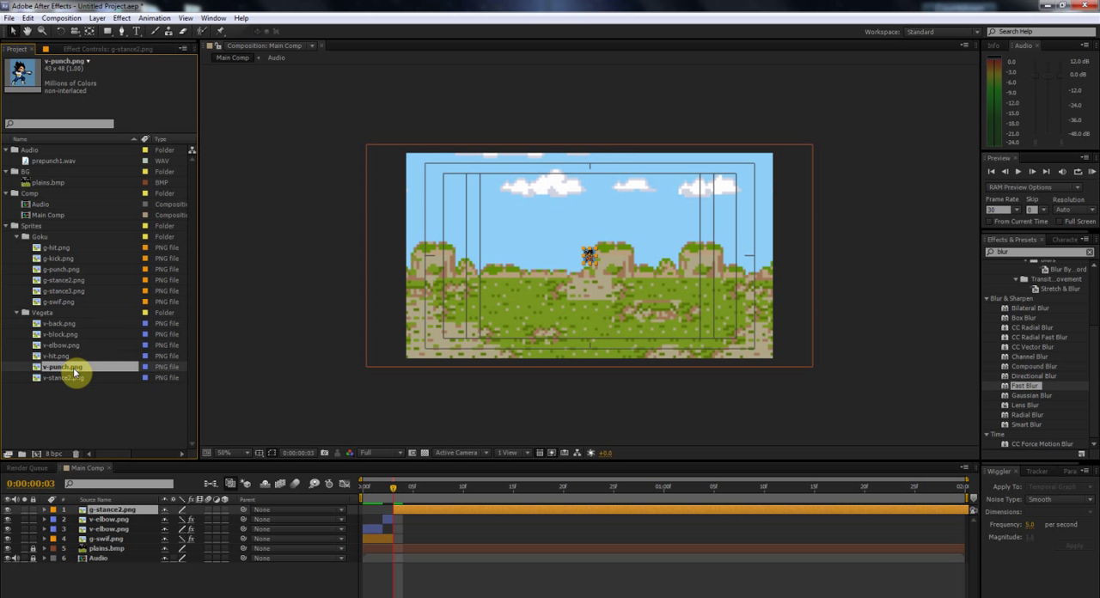
left_click(78, 379)
left_click_drag(72, 385, 437, 517)
Step: Scale the v-stance2.png and g-stance2.png layers together to 700%
left_click(427, 520, "ctrl")
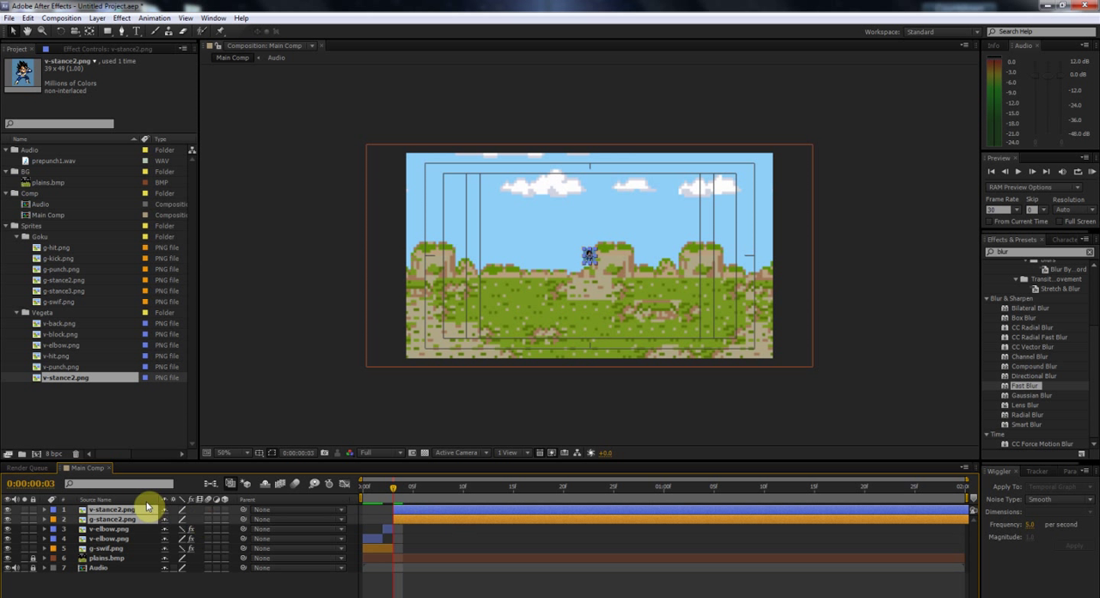
type("s")
type("700.0, 700.0%")
key("Return")
Step: Key out the blue background of both stance layers with Color Key and toggle their quality for crisp pixels
left_click(121, 19)
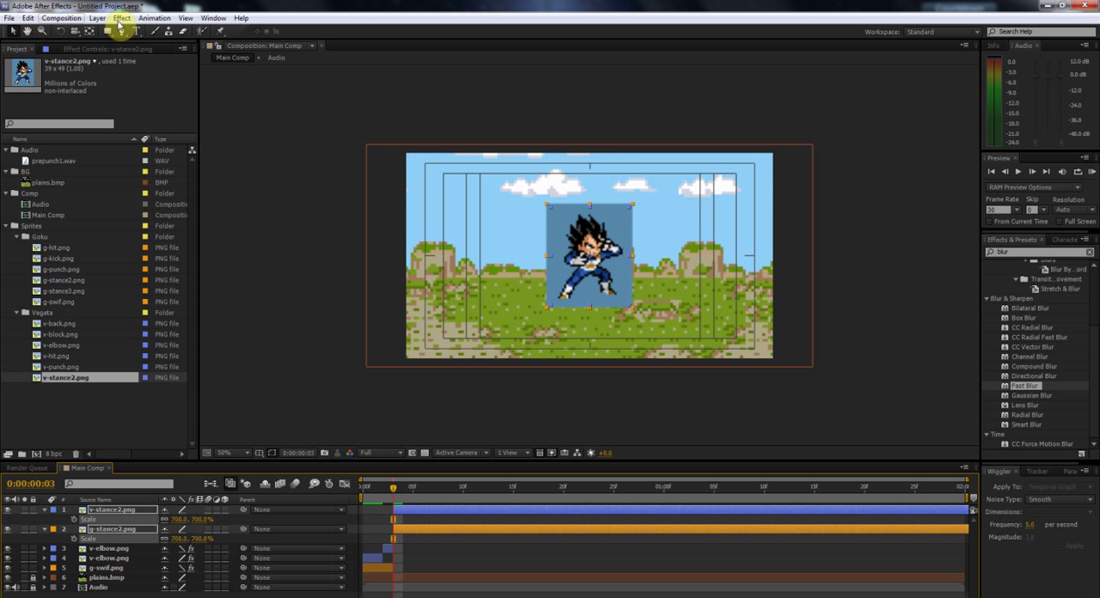
left_click(127, 19)
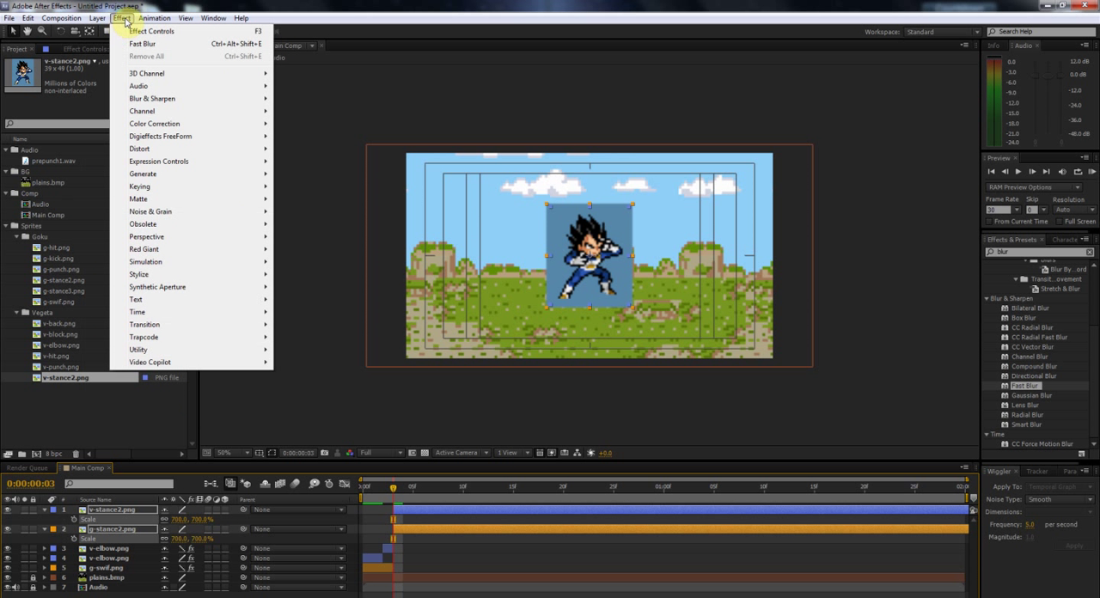
mouse_move(176, 194)
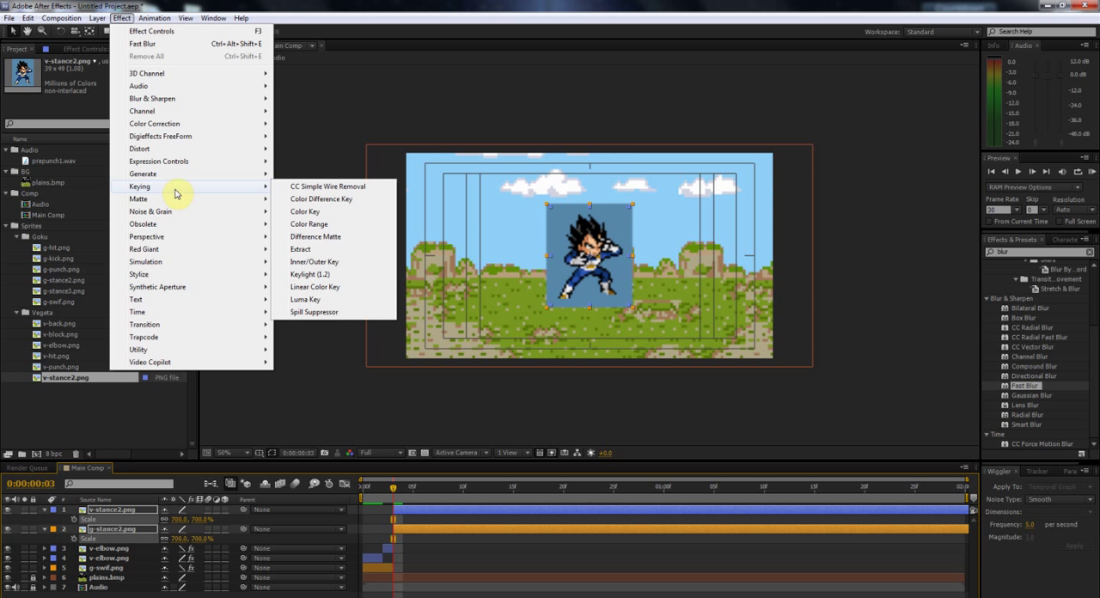
left_click(309, 212)
left_click(568, 213)
left_click(182, 512)
left_click(45, 510)
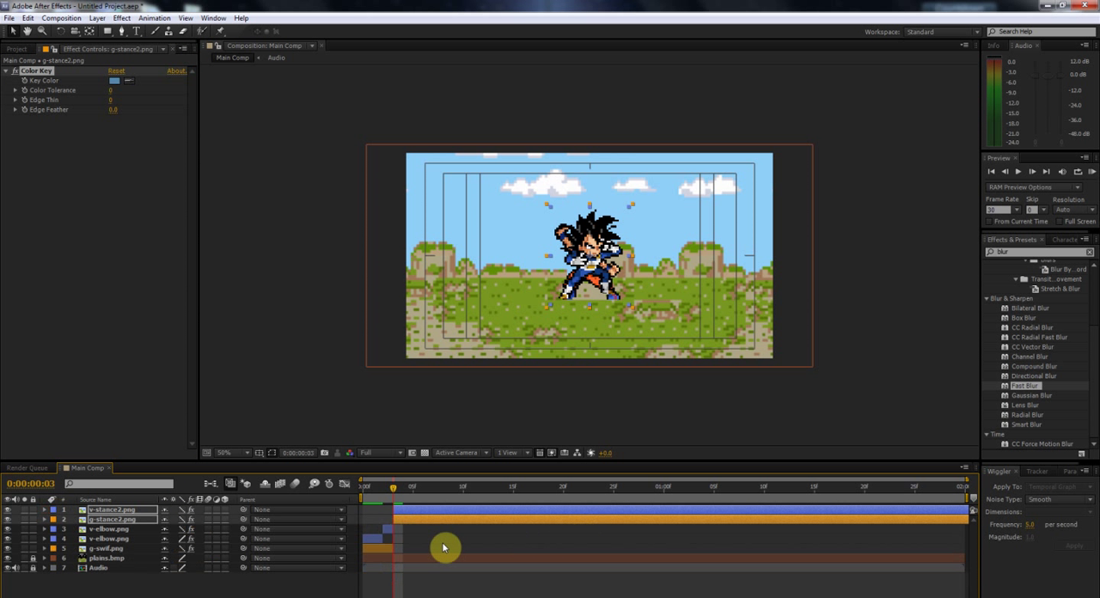
Step: Flip the v-stance2.png layer horizontally
left_click(444, 543)
left_click(430, 511)
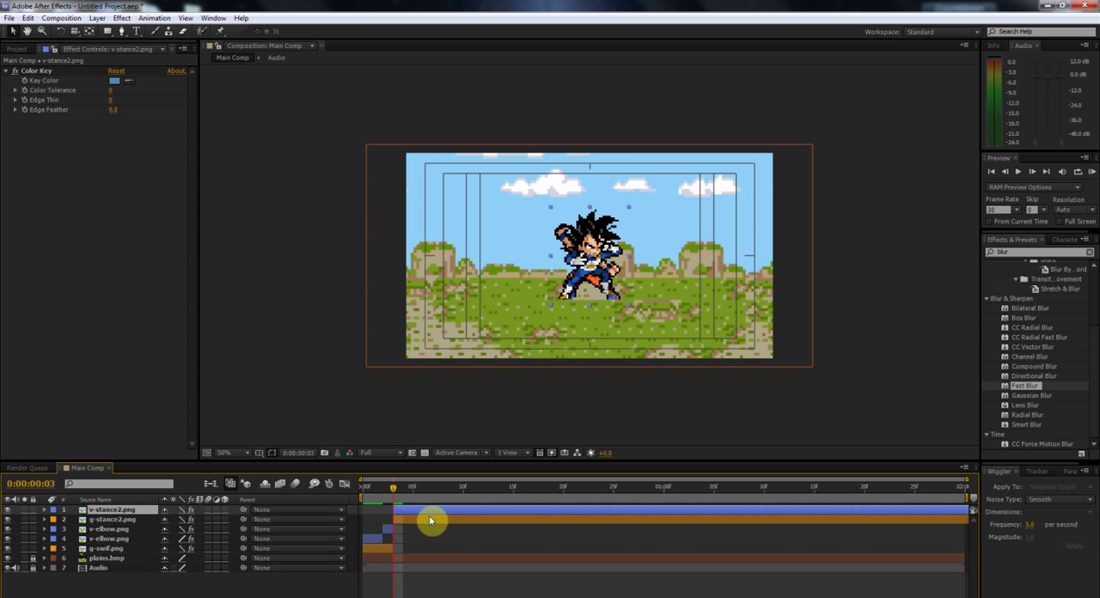
right_click(434, 516)
mouse_move(493, 192)
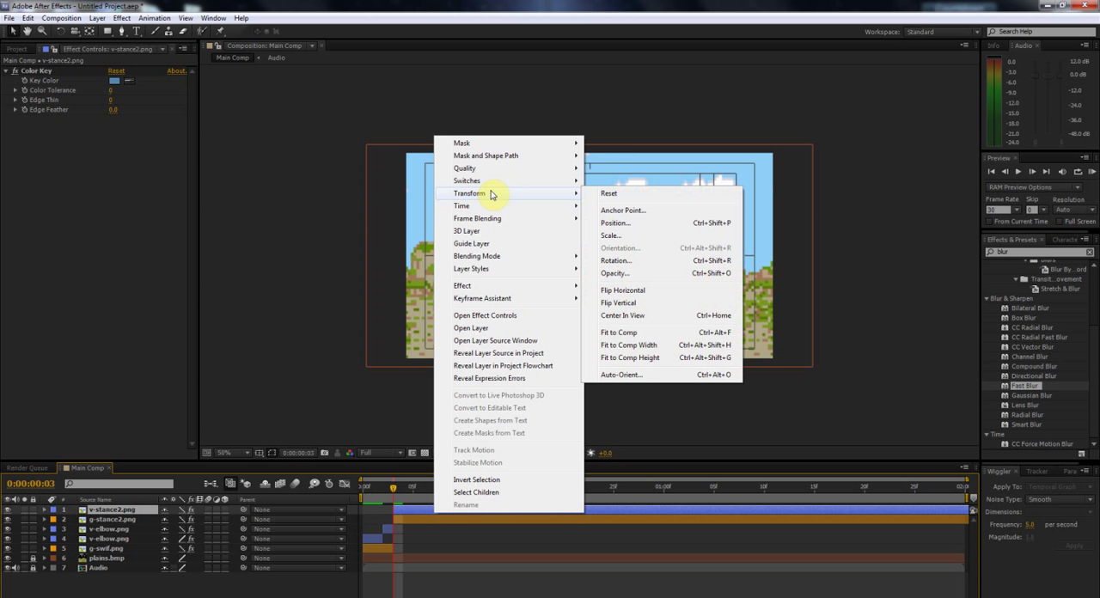
left_click(633, 292)
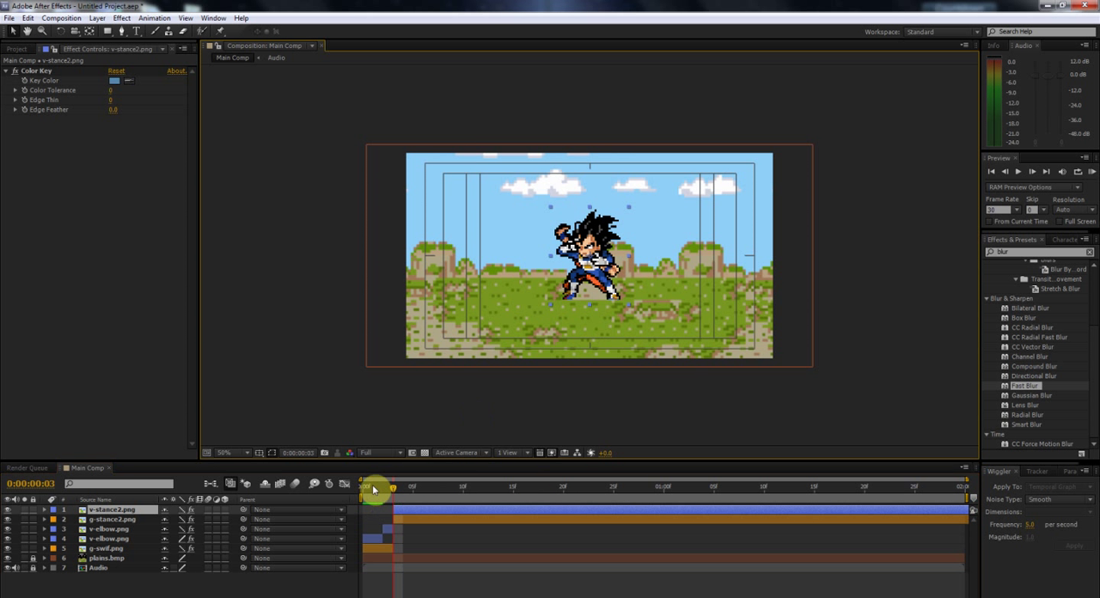
Step: Place the Vegeta and Goku stance sprites on the ground facing each other, matching their positions at frame 2
left_click_drag(392, 491, 383, 491)
left_click_drag(584, 266, 590, 281)
left_click_drag(405, 518, 393, 516)
left_click_drag(593, 245, 546, 279)
Step: Trim both stance layers to one frame by splitting them at frame 4 and deleting the remaining segments
left_click(403, 511, "shift")
left_click_drag(401, 511, 412, 512)
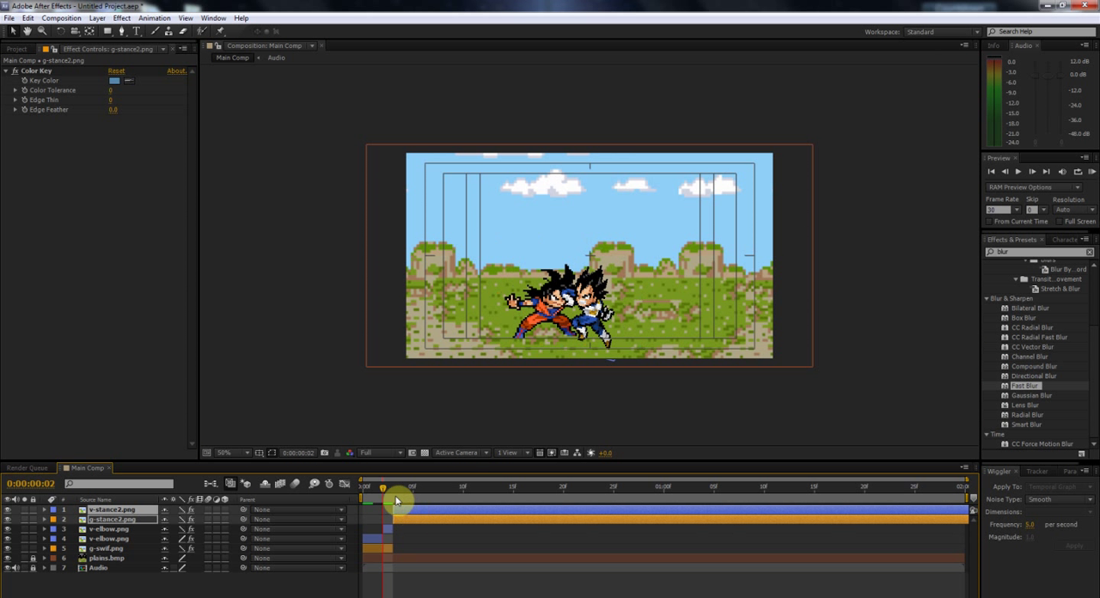
left_click(395, 492)
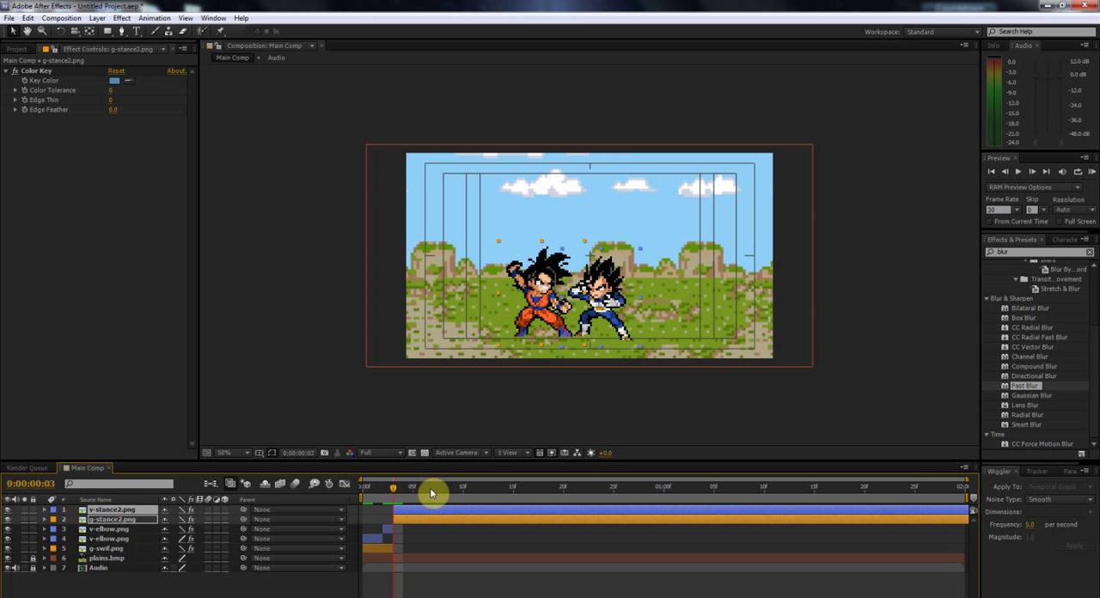
key("Page_Down")
key("ctrl+shift+d")
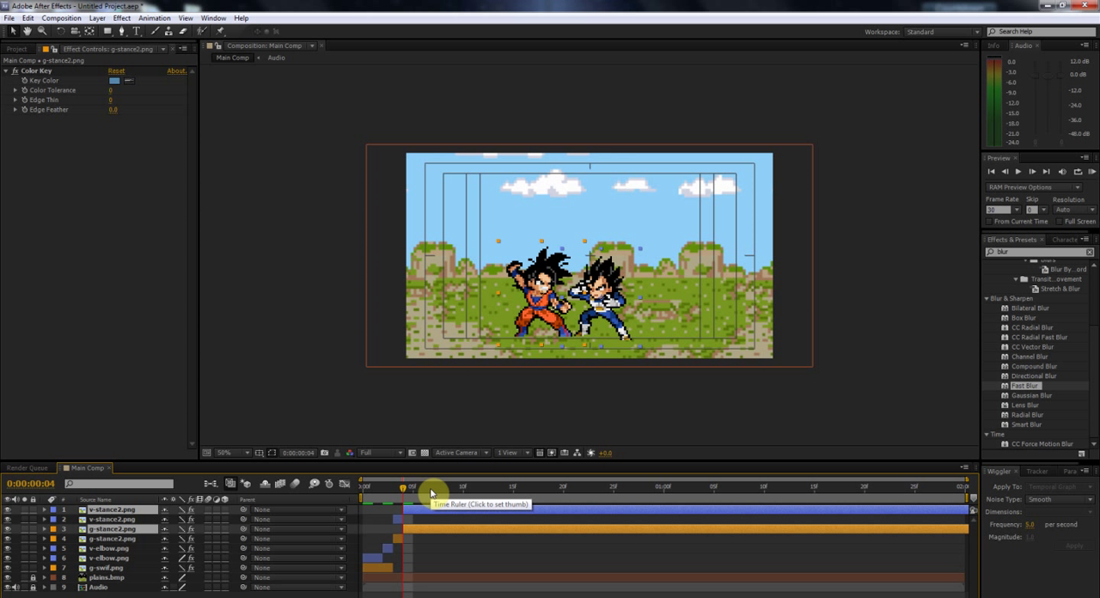
key("Delete")
Step: Reset the rotation of the second v-elbow.png segment at frame 2 to 0°
mouse_move(403, 491)
left_mouse_down()
mouse_move(373, 492)
mouse_move(394, 493)
mouse_move(383, 491)
left_mouse_up()
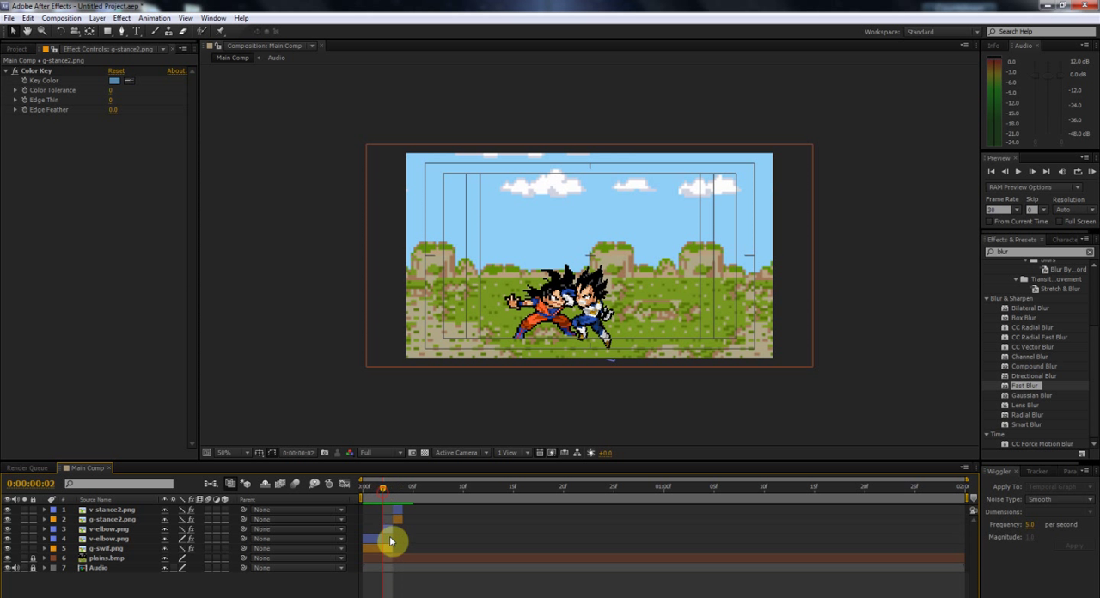
left_click(387, 528)
key("r")
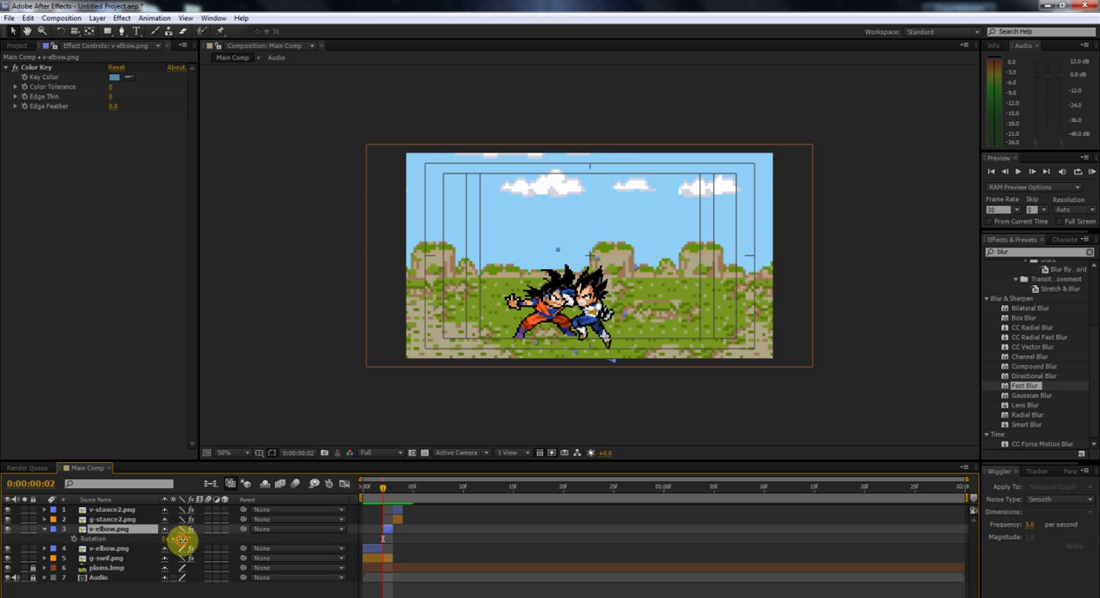
type("0")
key("Return")
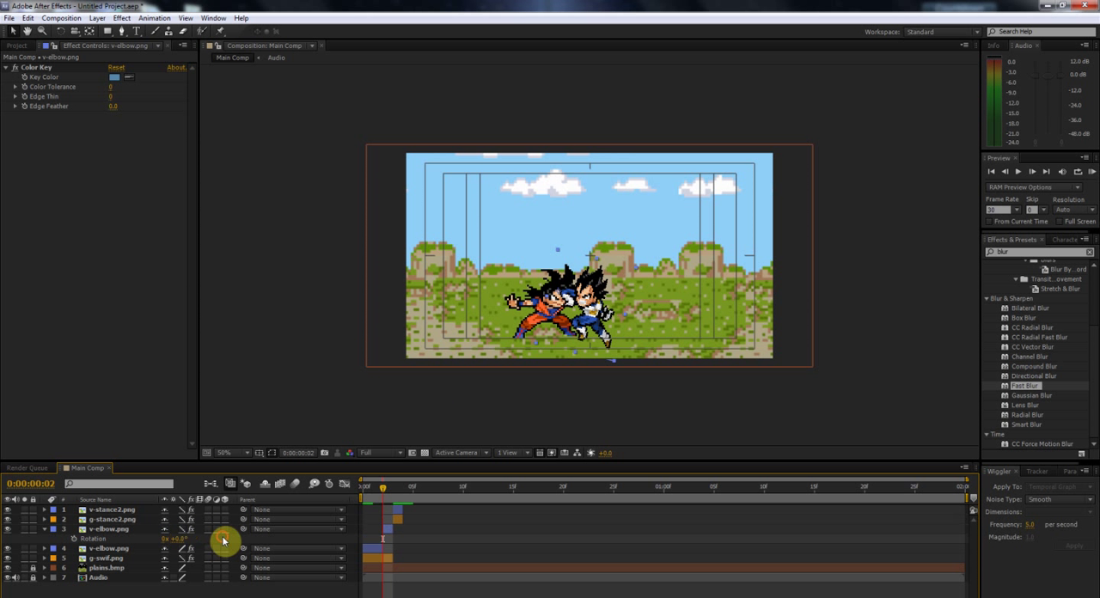
Step: Move the second v-elbow.png segment's anchor point onto Vegeta's body and rotate the segment to 16°
left_click(587, 298)
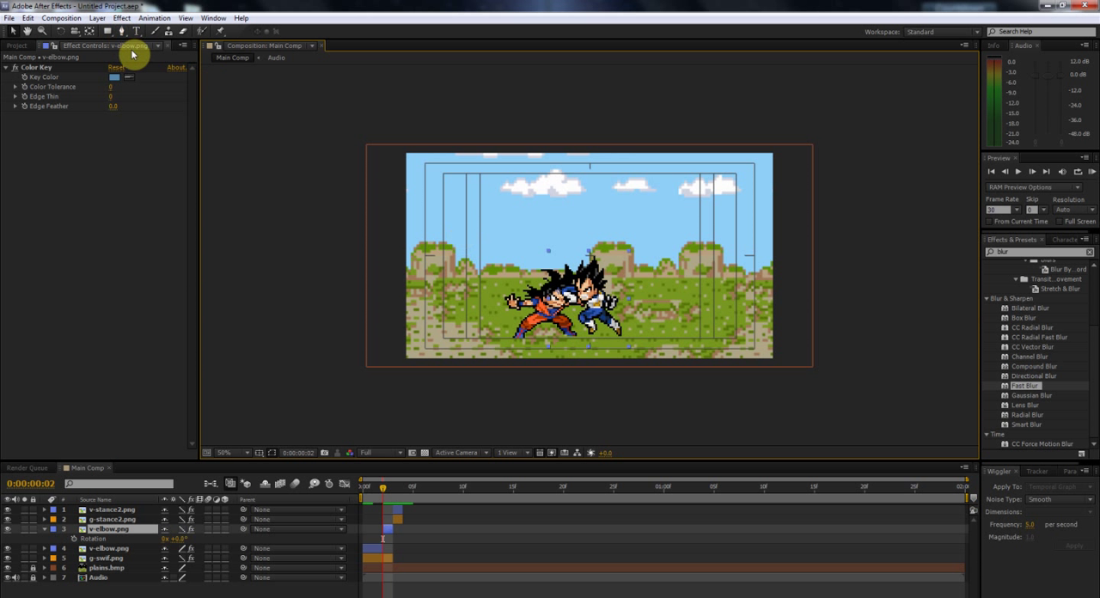
left_click(89, 31)
mouse_move(560, 294)
left_mouse_down()
mouse_move(602, 316)
mouse_move(596, 295)
left_mouse_up()
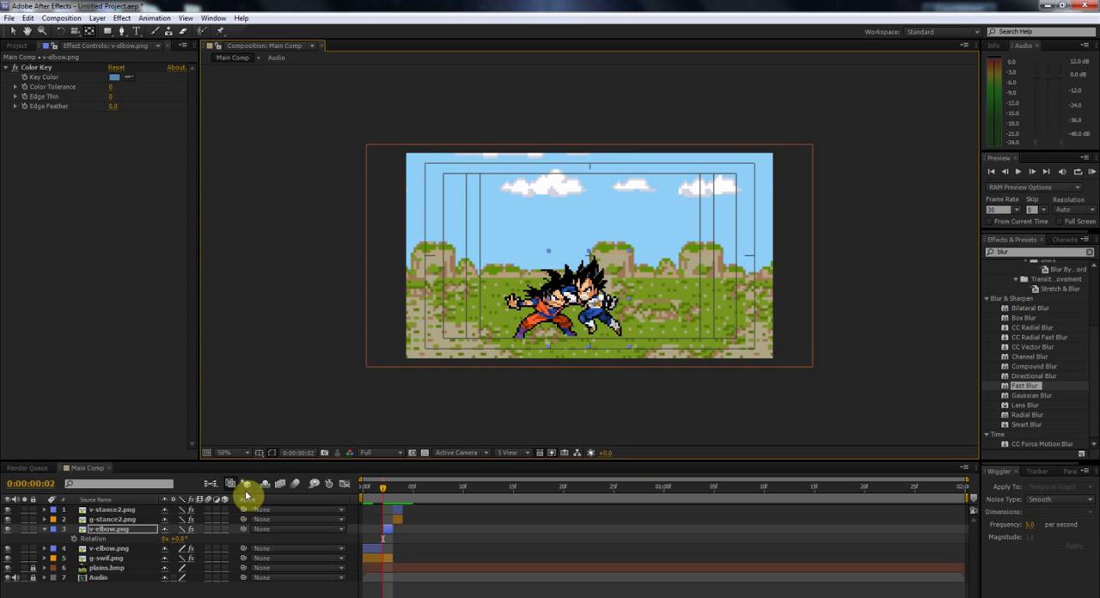
key("r")
key("r")
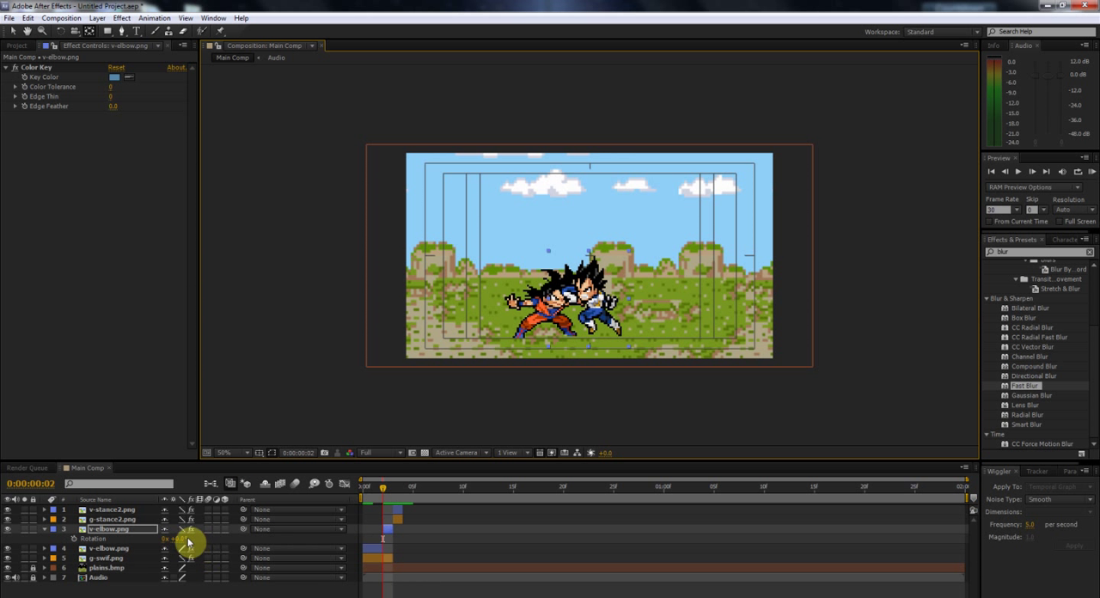
left_click_drag(184, 543, 216, 539)
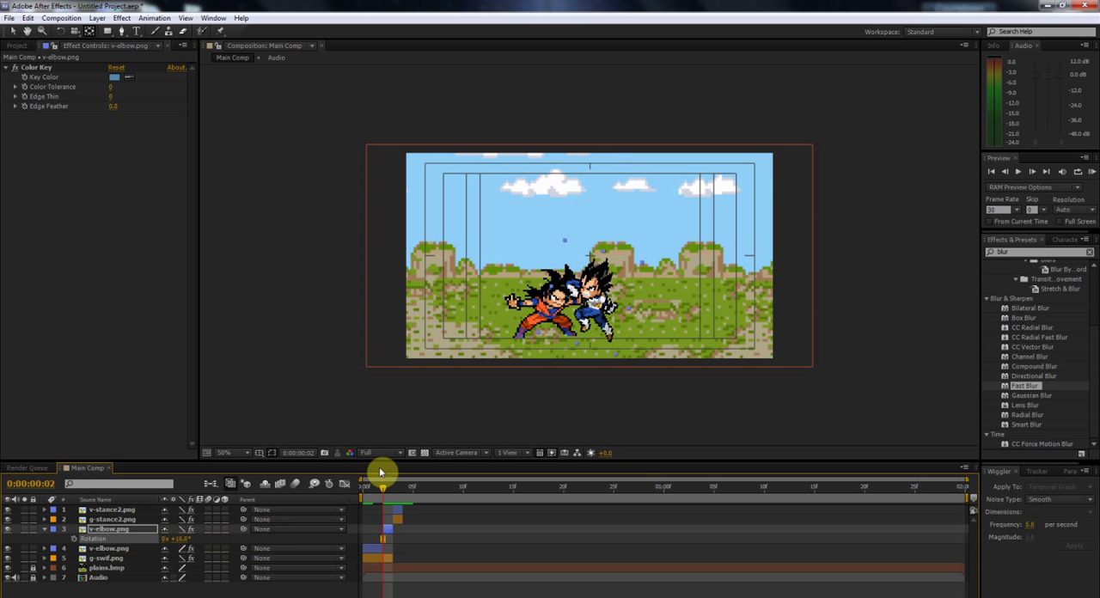
left_click(45, 528)
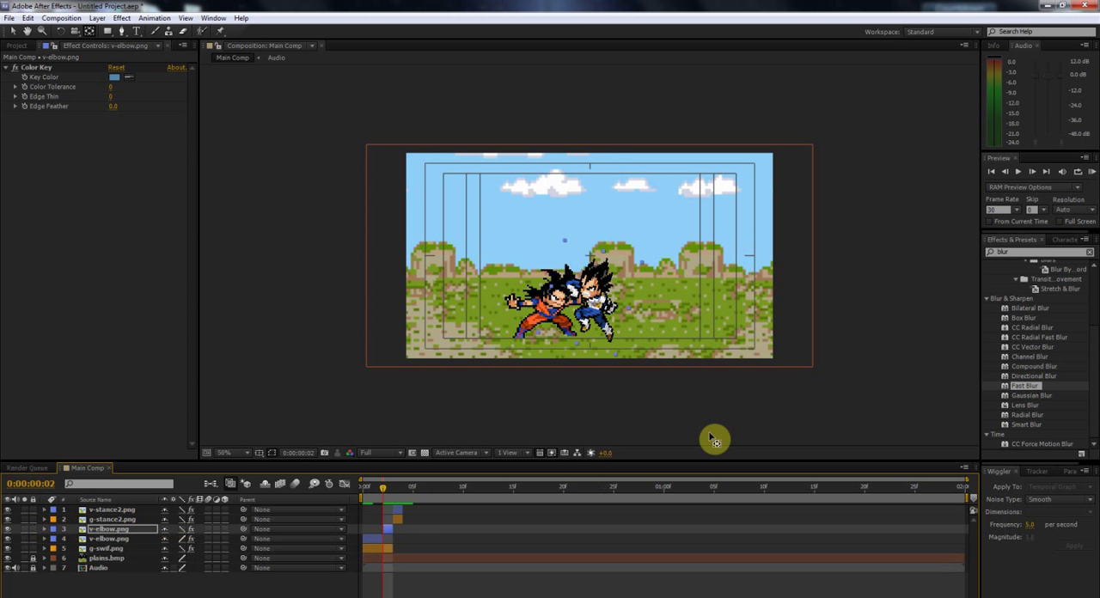
Step: Add the g-kick.png sprite to Main Comp as the top layer, starting at frame 4
left_click_drag(384, 491, 394, 492)
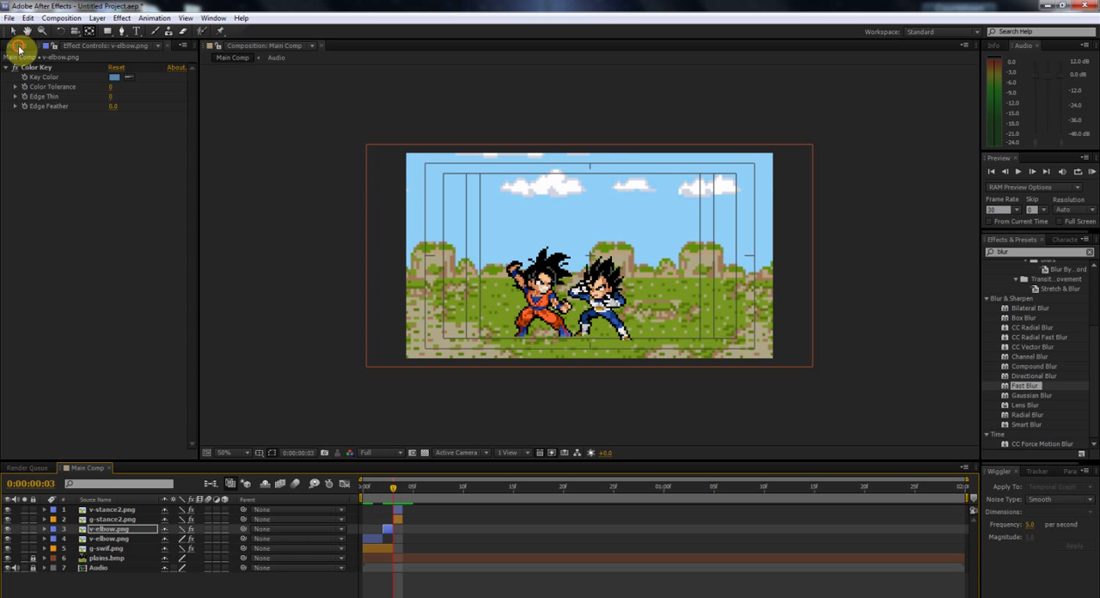
left_click(17, 46)
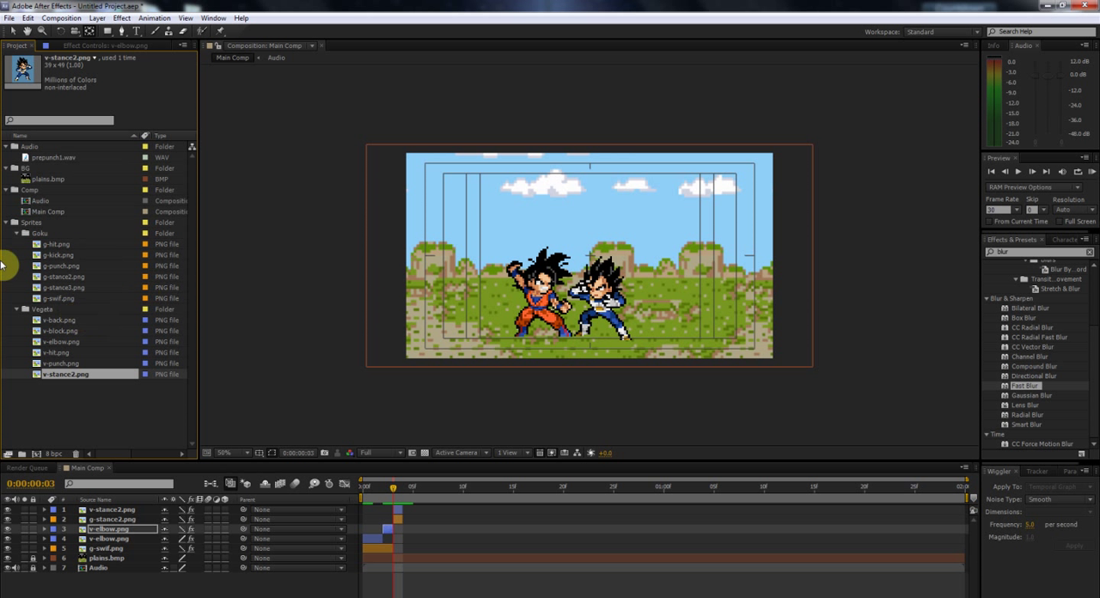
left_click(64, 246)
left_click(67, 255)
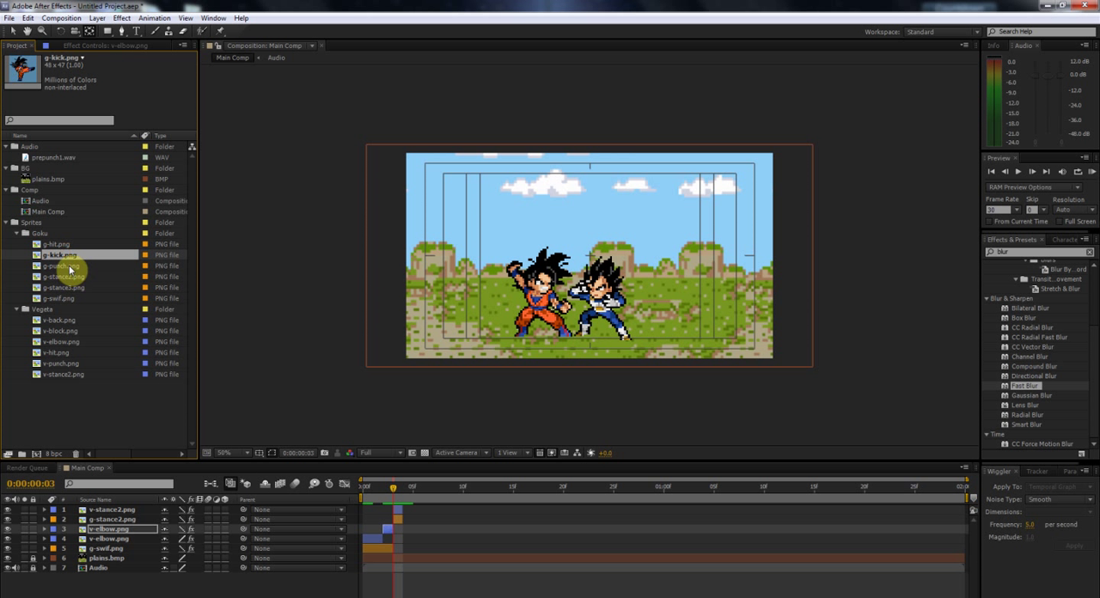
left_click_drag(61, 265, 449, 513)
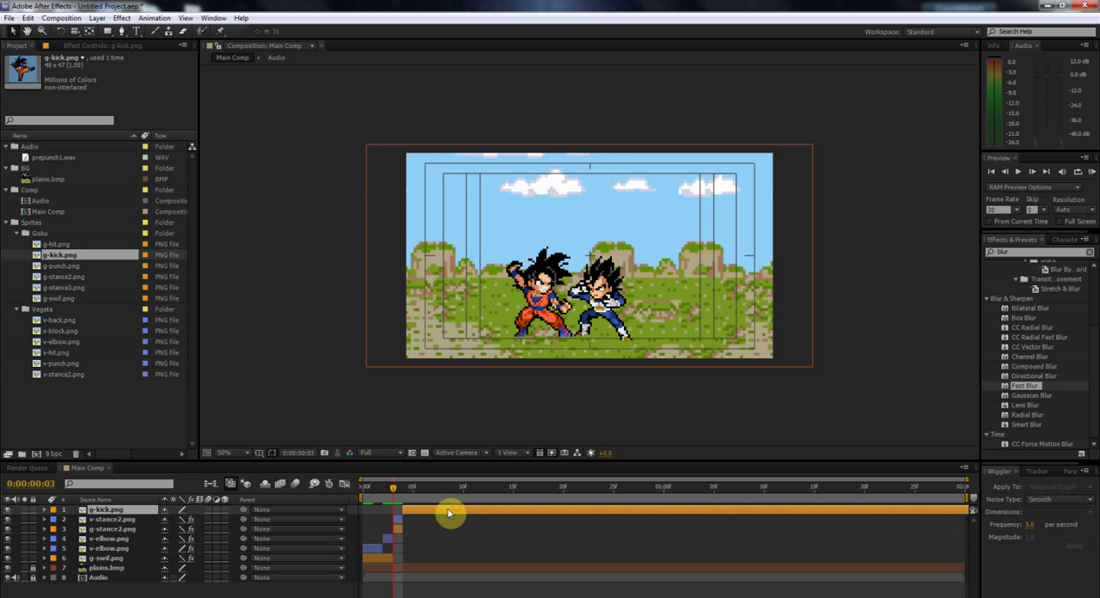
Step: Add the v-back.png sprite to Main Comp as the top layer, starting at frame 4
left_click(74, 320)
left_click(69, 332)
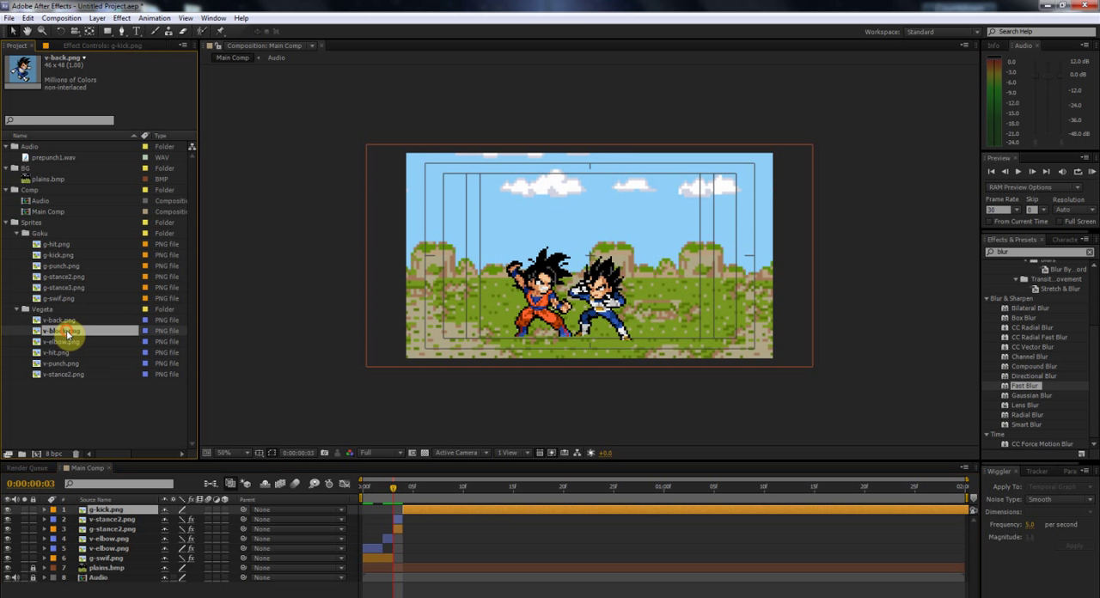
left_click(69, 322)
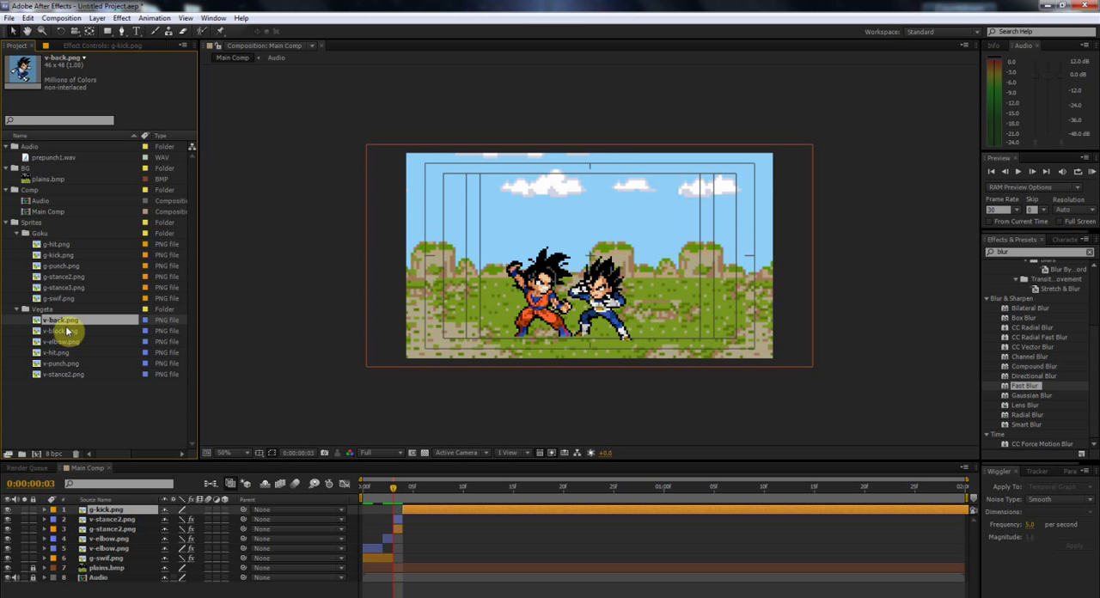
left_click_drag(66, 324, 442, 518)
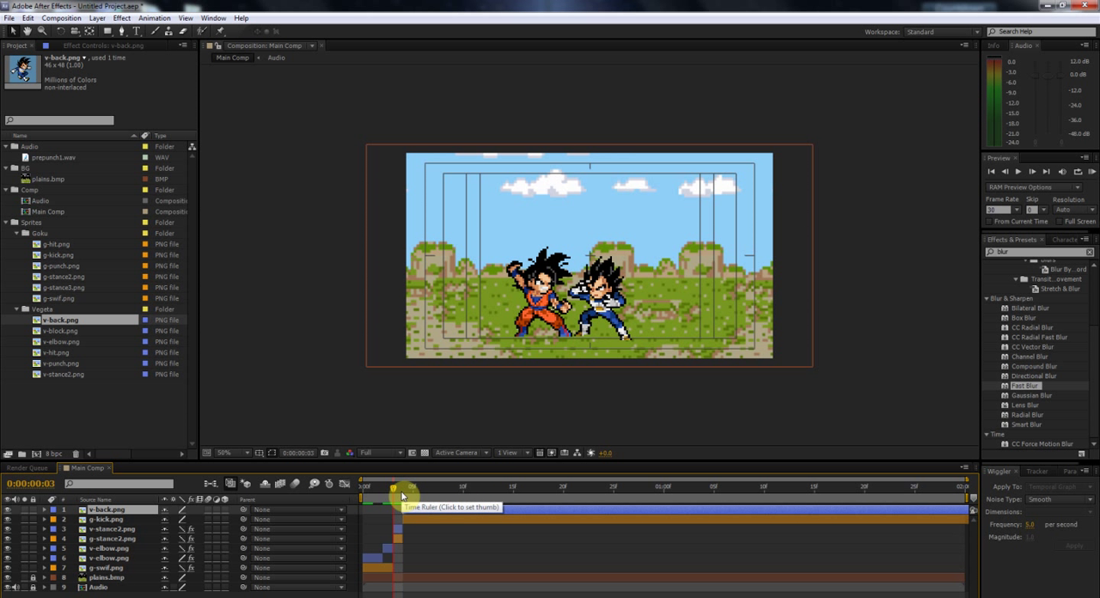
Step: Scale both the v-back.png and g-kick.png layers to 700% at frame 5
left_click(411, 489)
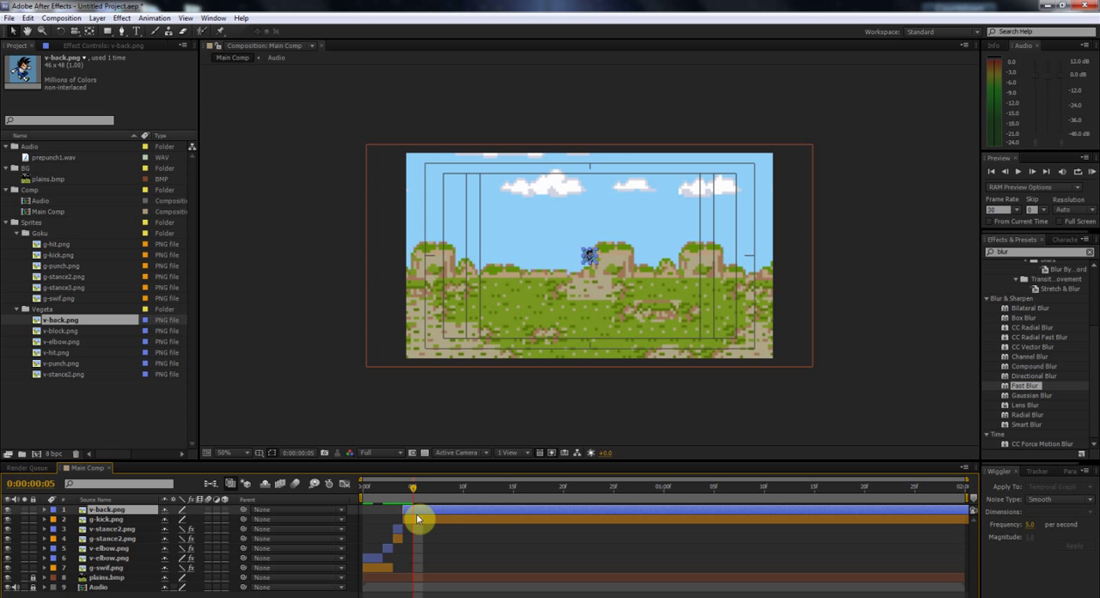
left_click(419, 519, "shift")
key("s")
left_click(202, 519)
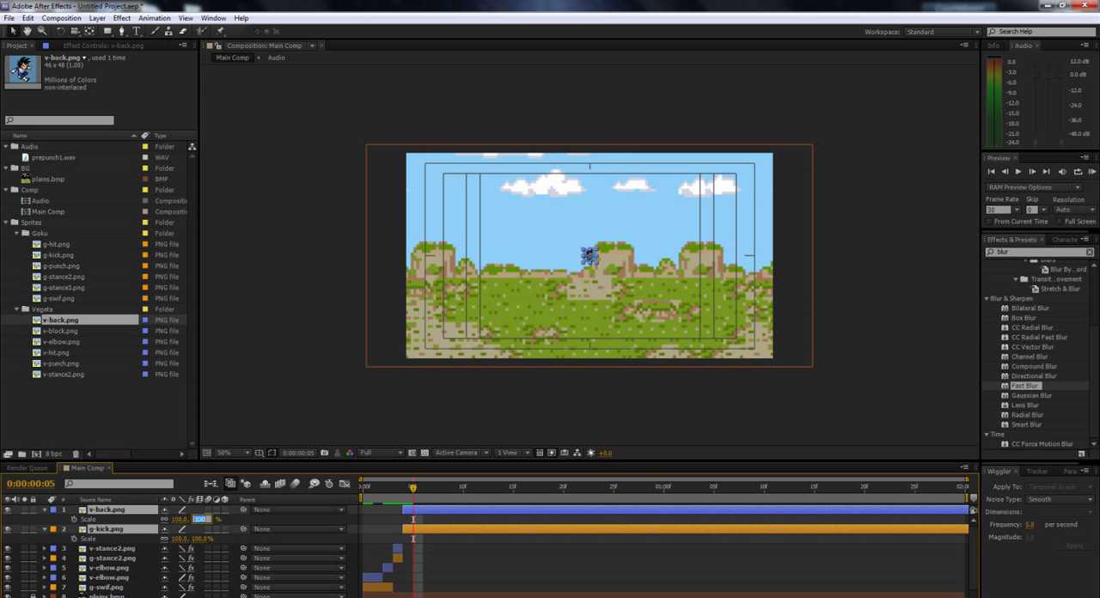
key("Return")
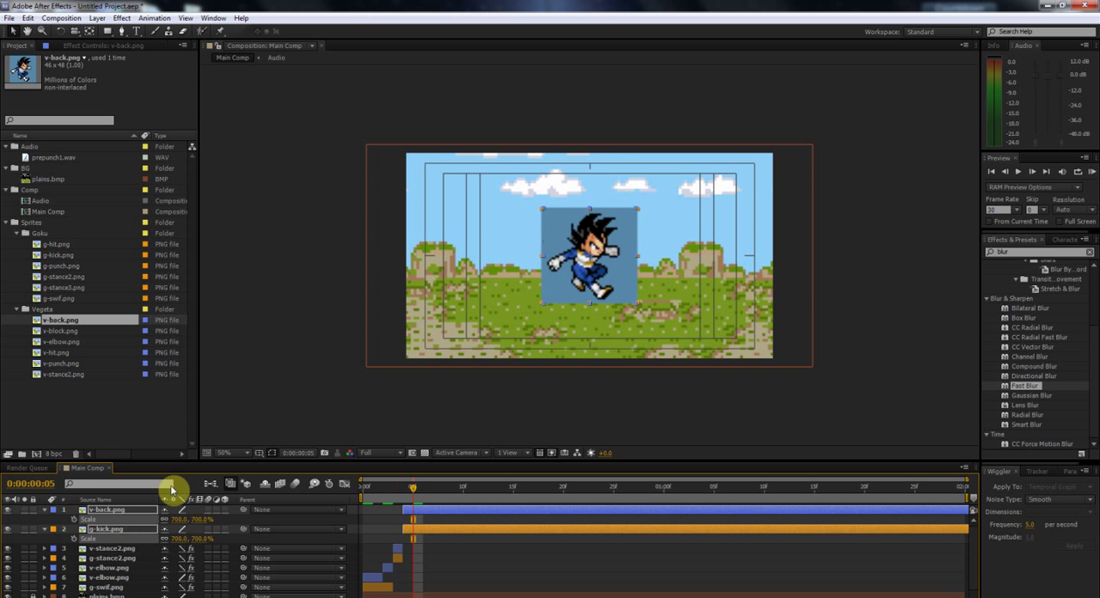
Step: Apply Color Key to both new sprite layers, sampling their blue background as the key colour
left_click(122, 18)
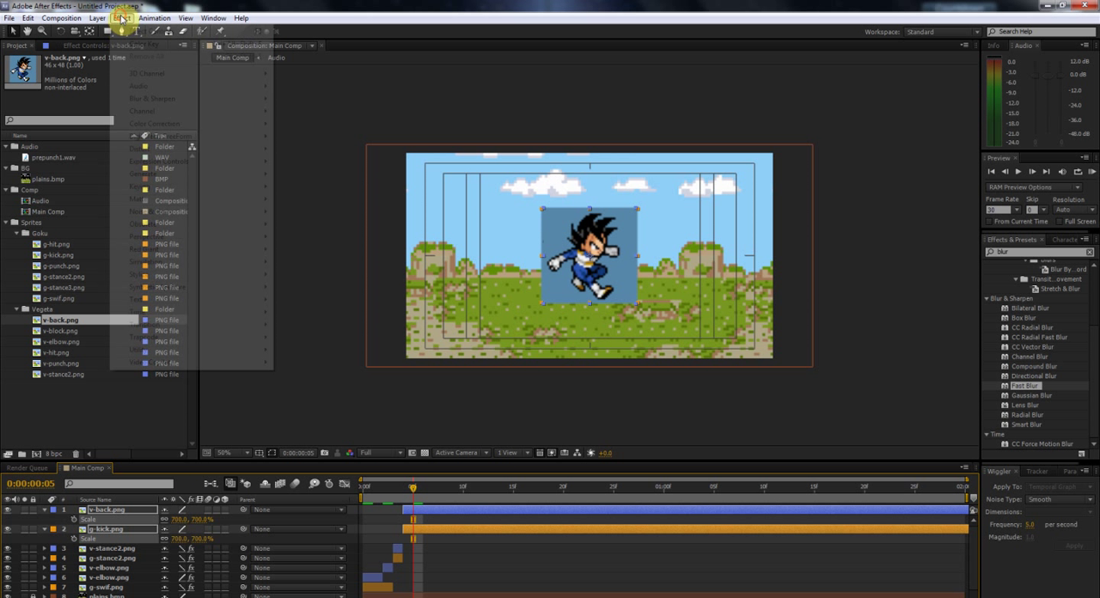
left_click(135, 44)
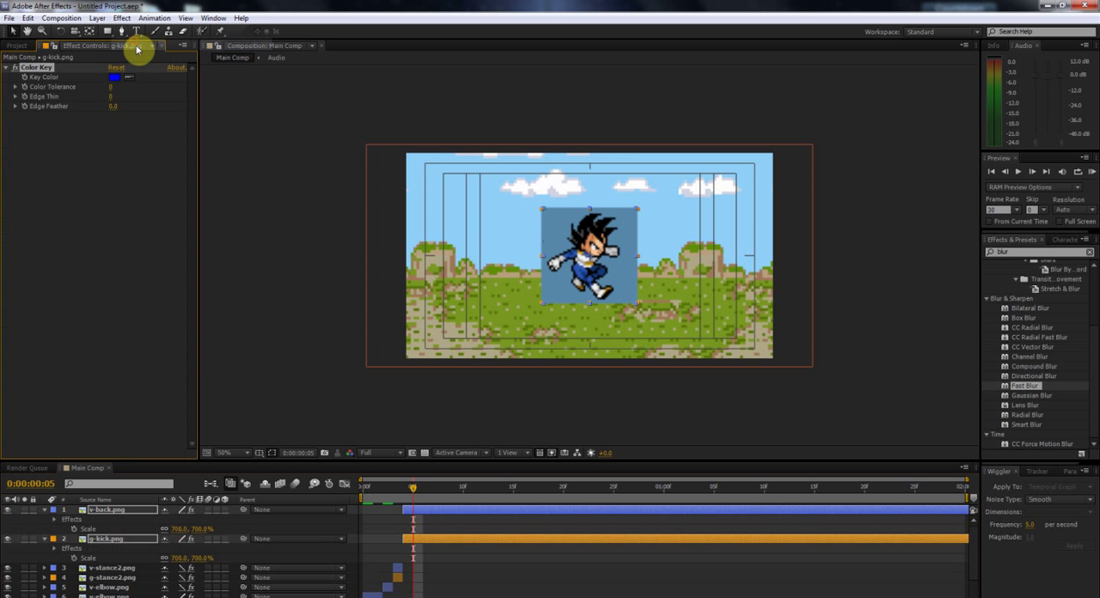
left_click(129, 76)
left_click(560, 221)
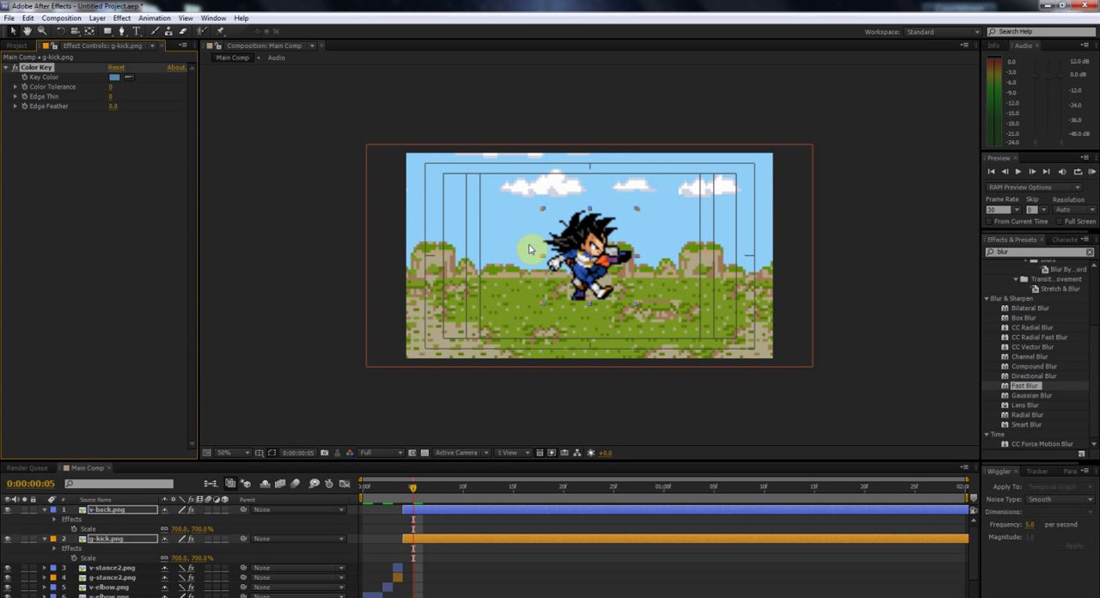
left_click(182, 512)
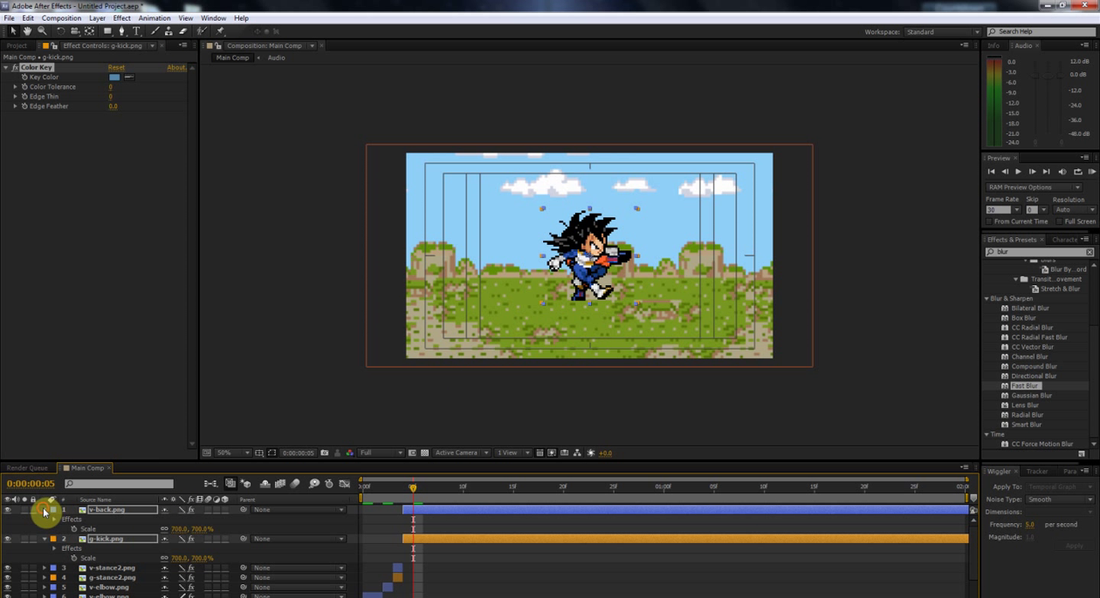
left_click(45, 512)
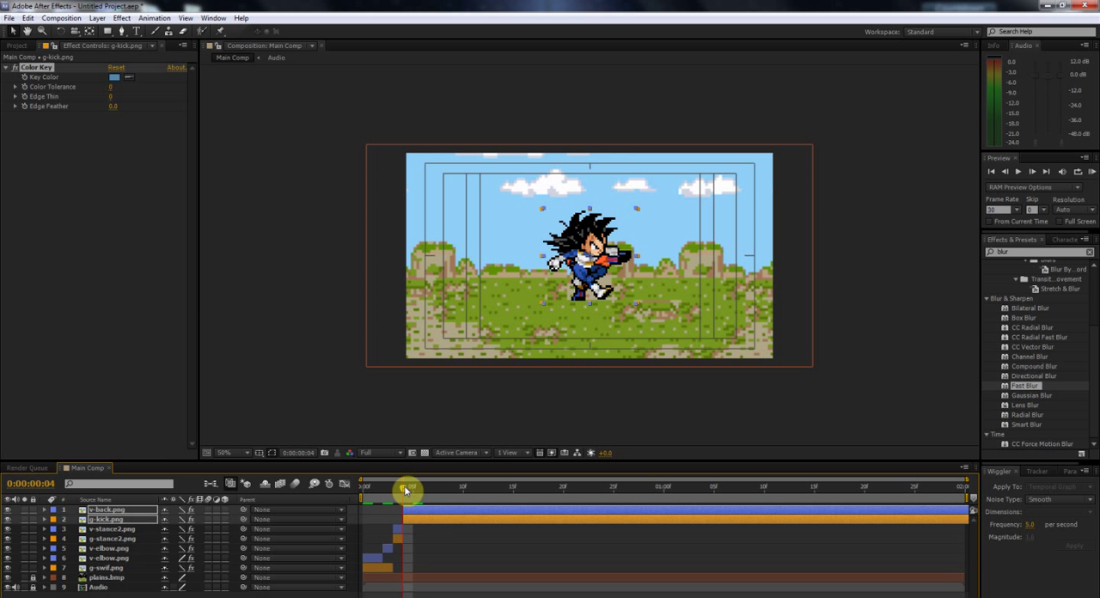
Step: Trim v-back.png and g-kick.png to end at frame 7 by splitting them there and deleting the remaining segments
key("Page_Down")
key("Page_Down")
key("Page_Down")
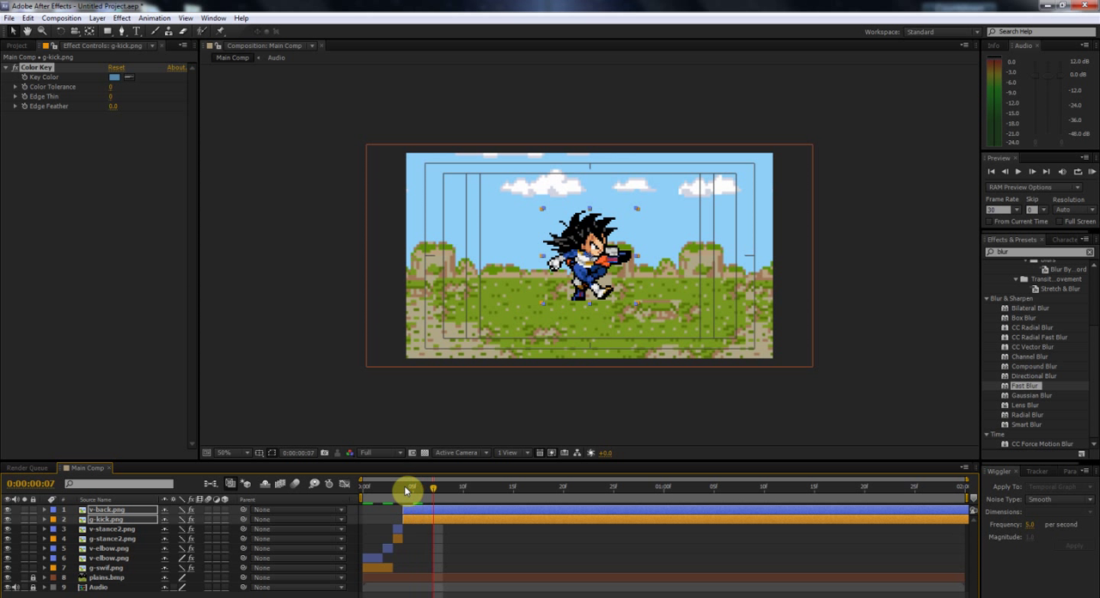
key("ctrl+shift+d")
key("Delete")
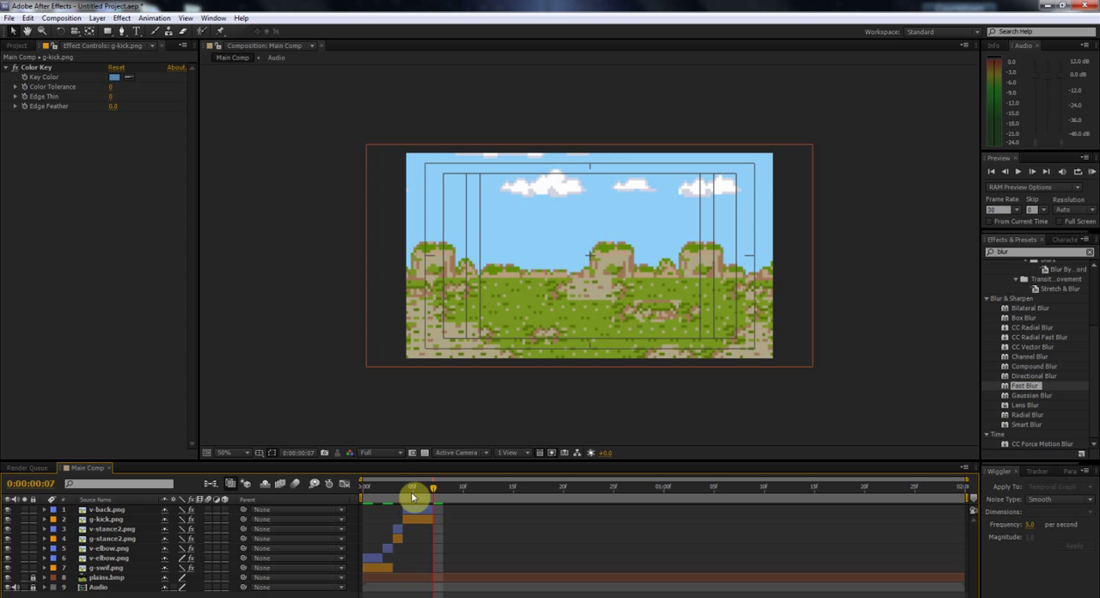
Step: Shift v-back.png and g-kick.png one frame earlier so they overlap the stance sprites at frame 3
left_click_drag(421, 494, 414, 489)
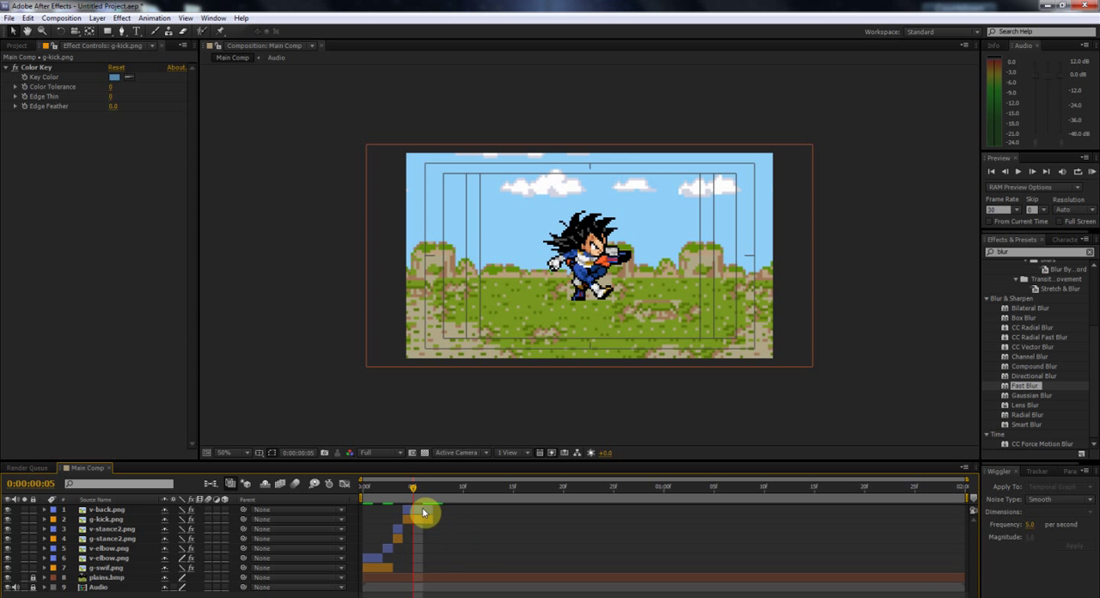
left_click(418, 512)
left_click(419, 518, "shift")
left_click(395, 488)
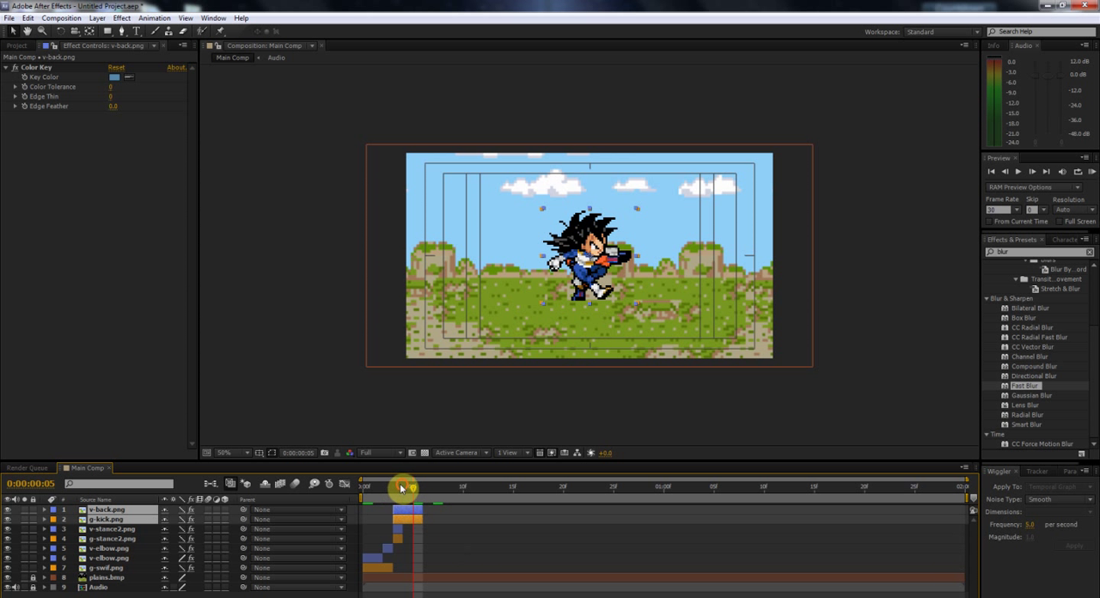
left_click(473, 527)
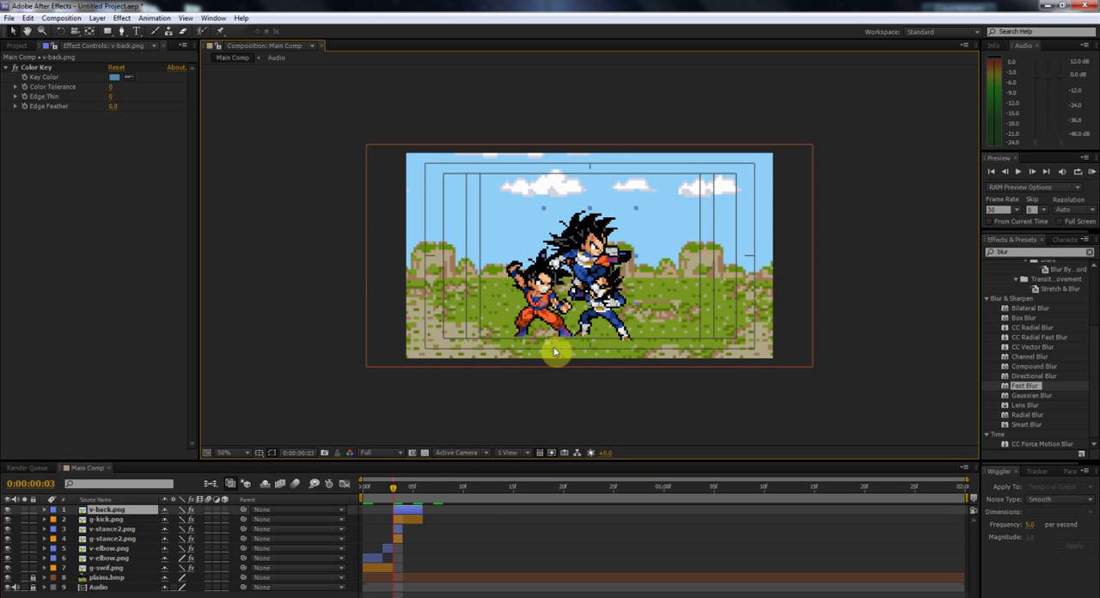
Step: Flip v-back.png horizontally and place it over Vegeta's stance pose
right_click(402, 508)
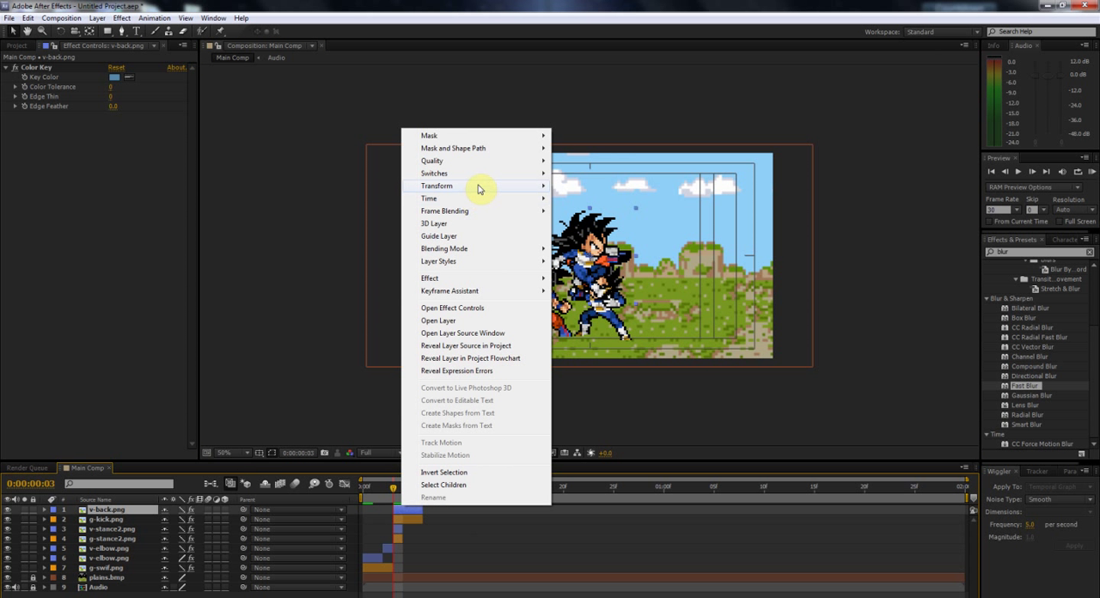
mouse_move(479, 189)
left_click(590, 283)
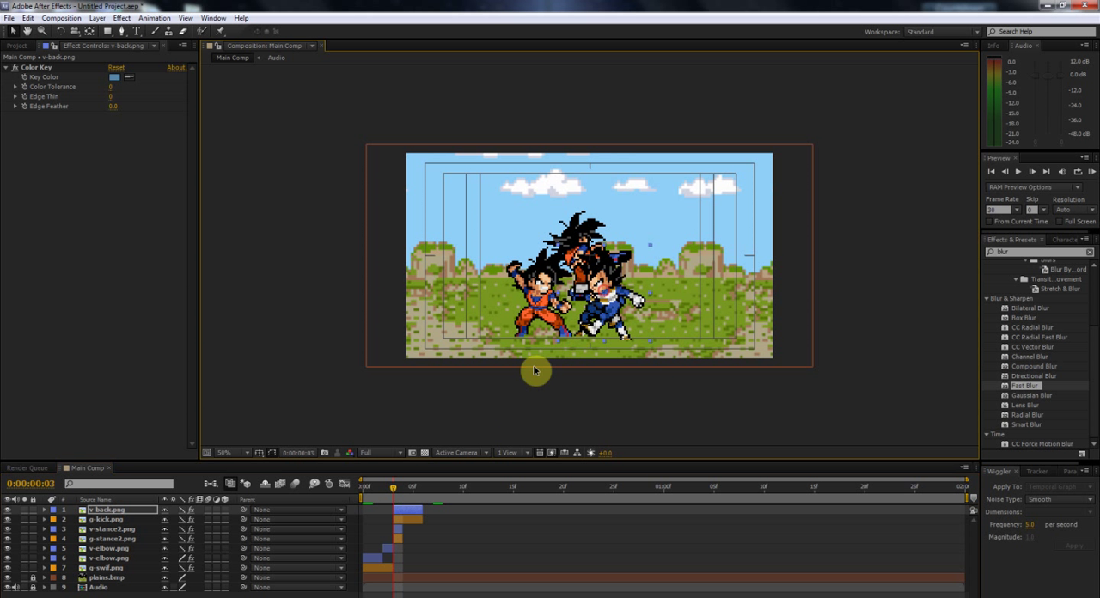
Step: Place the g-kick.png sprite over Goku's stance pose and move its layer above v-back.png
left_click(409, 520)
left_click_drag(602, 250, 536, 279)
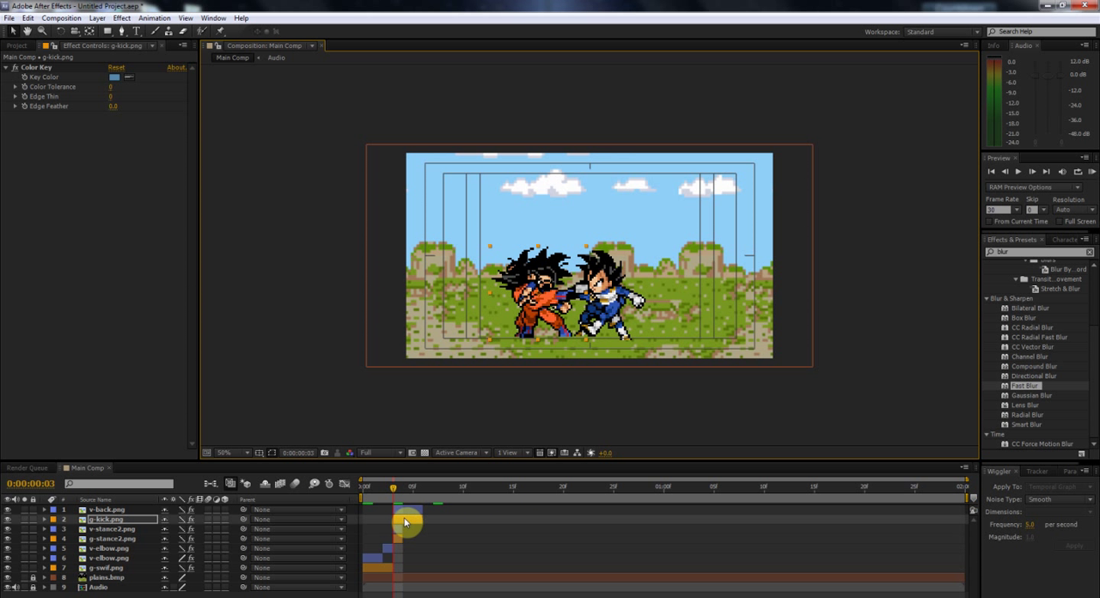
left_click_drag(138, 515, 139, 506)
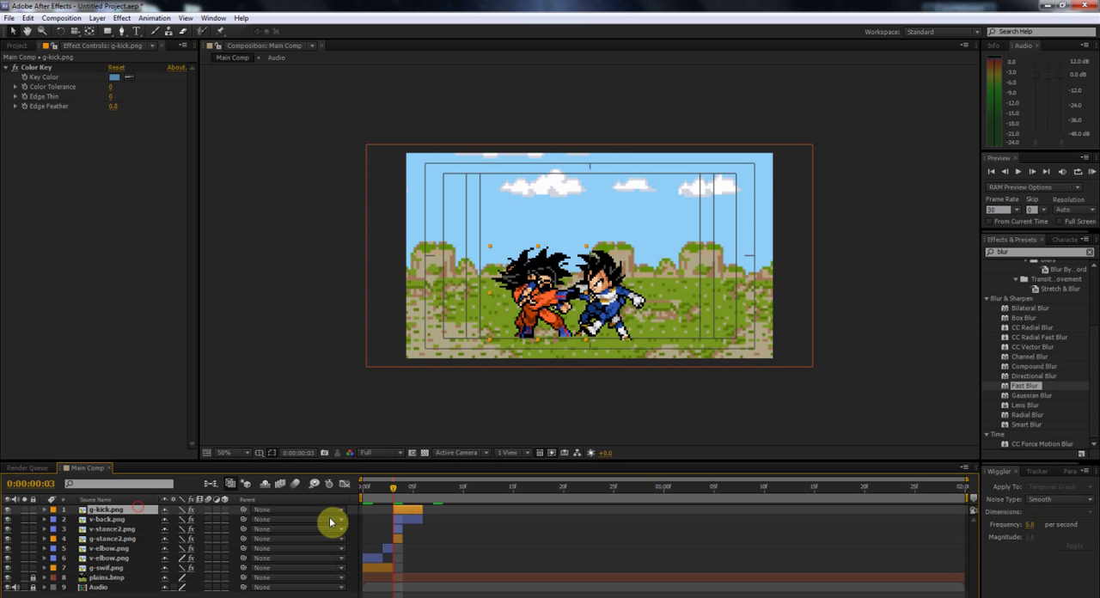
Step: Fine-tune v-back.png's position over Vegeta's stance pose and shift both sprite layers back to start at frame 4
left_click_drag(381, 485, 424, 510)
left_click(404, 520, "shift")
left_click(440, 521)
left_click(392, 489)
left_click(496, 392)
left_click(606, 304)
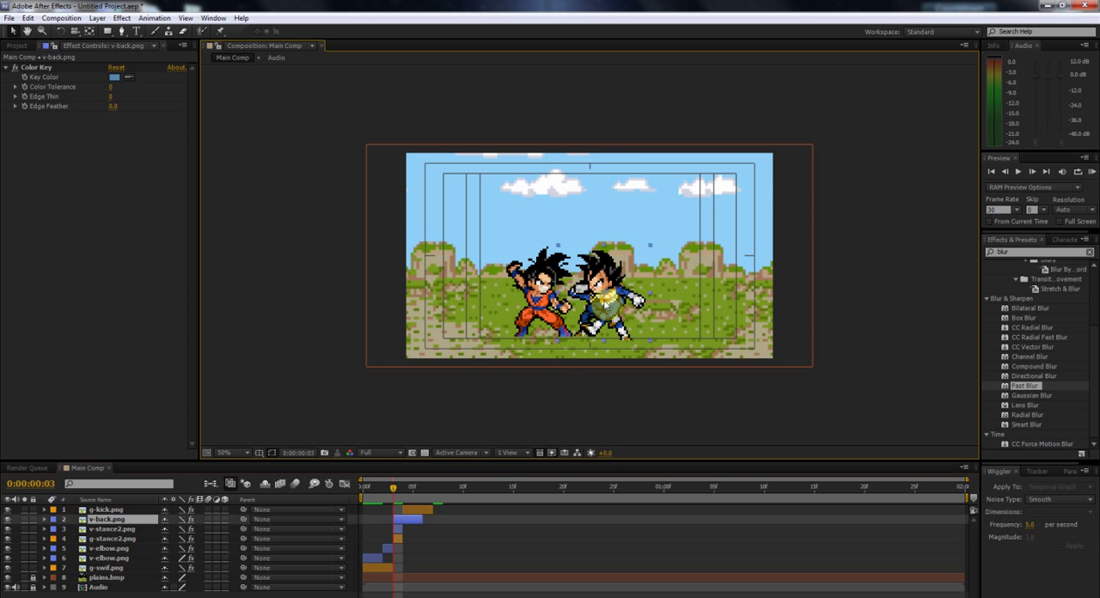
left_click(408, 518)
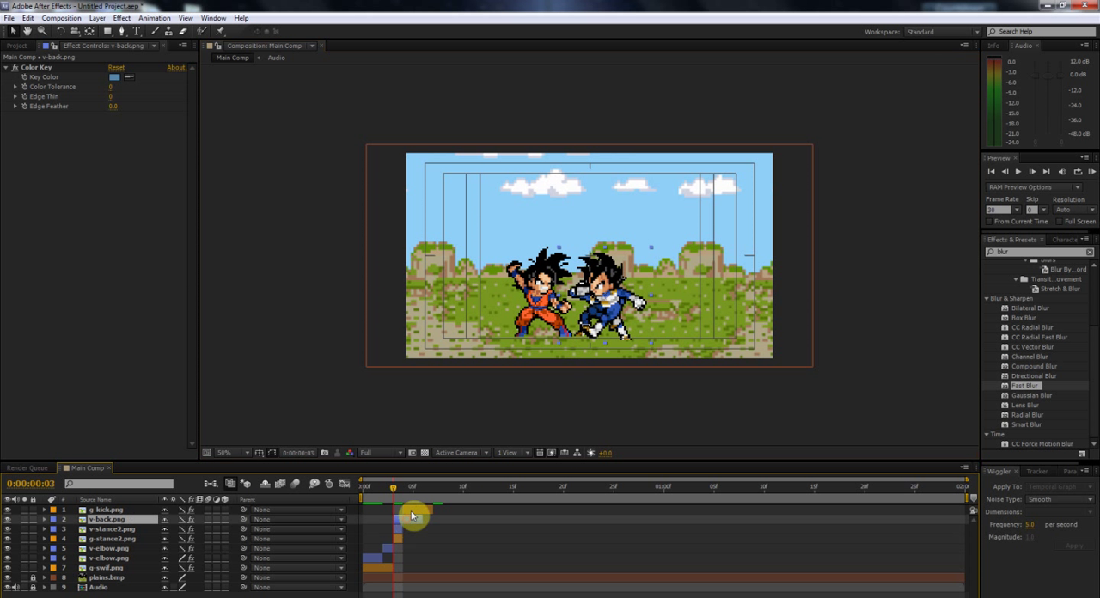
mouse_move(397, 490)
left_mouse_down()
mouse_move(412, 494)
mouse_move(395, 495)
mouse_move(407, 498)
mouse_move(400, 487)
left_mouse_up()
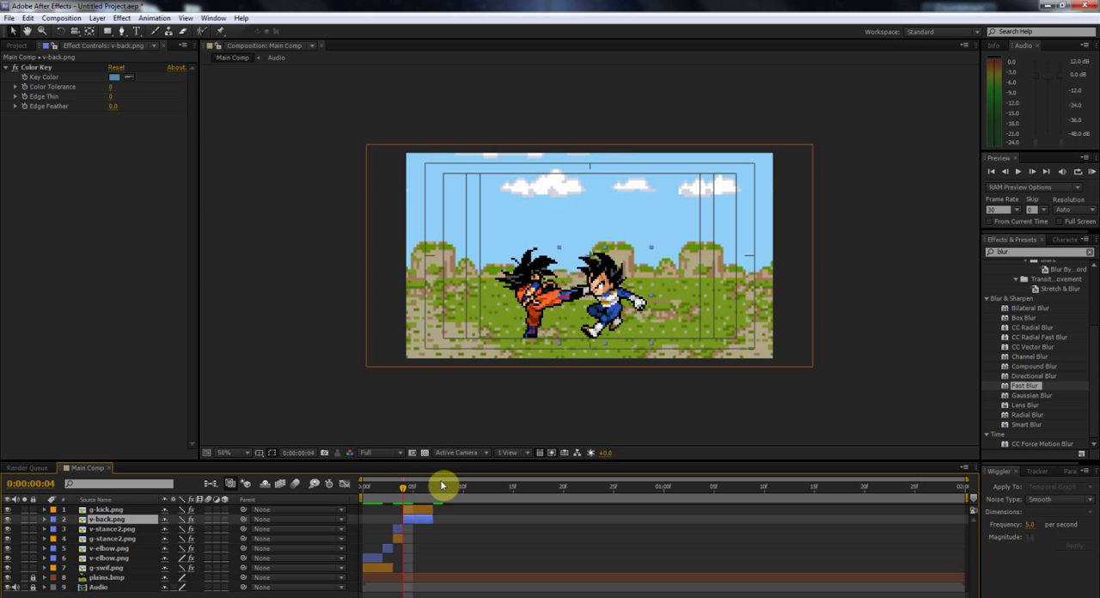
Step: Split the g-kick.png layer at frame 6 and rotate the second segment to -12°
left_click_drag(422, 489, 402, 490)
key("Page_Down")
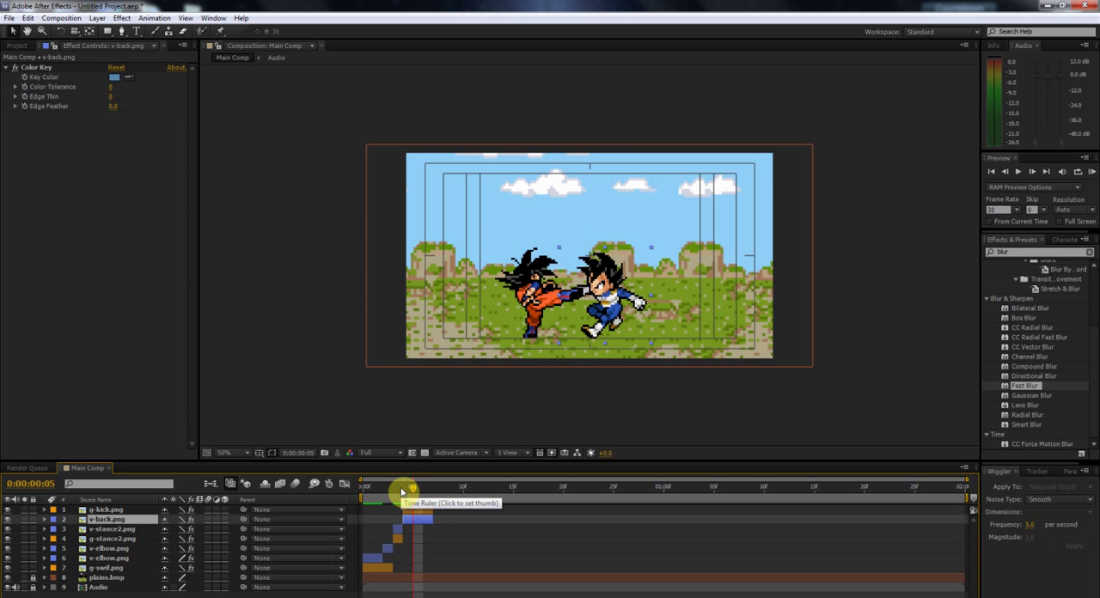
key("Page_Down")
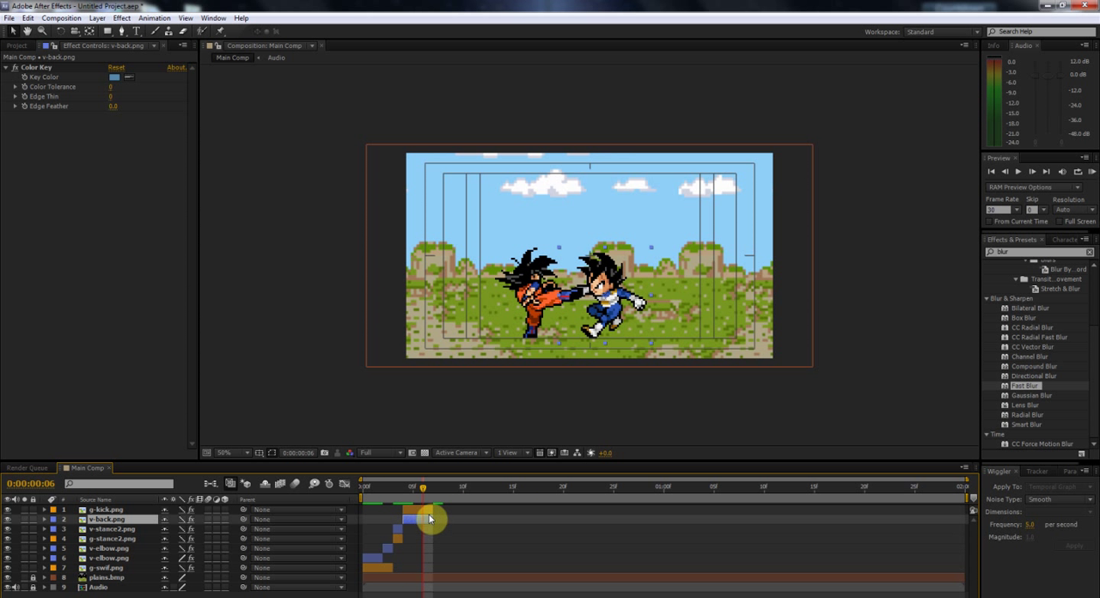
left_click(431, 510)
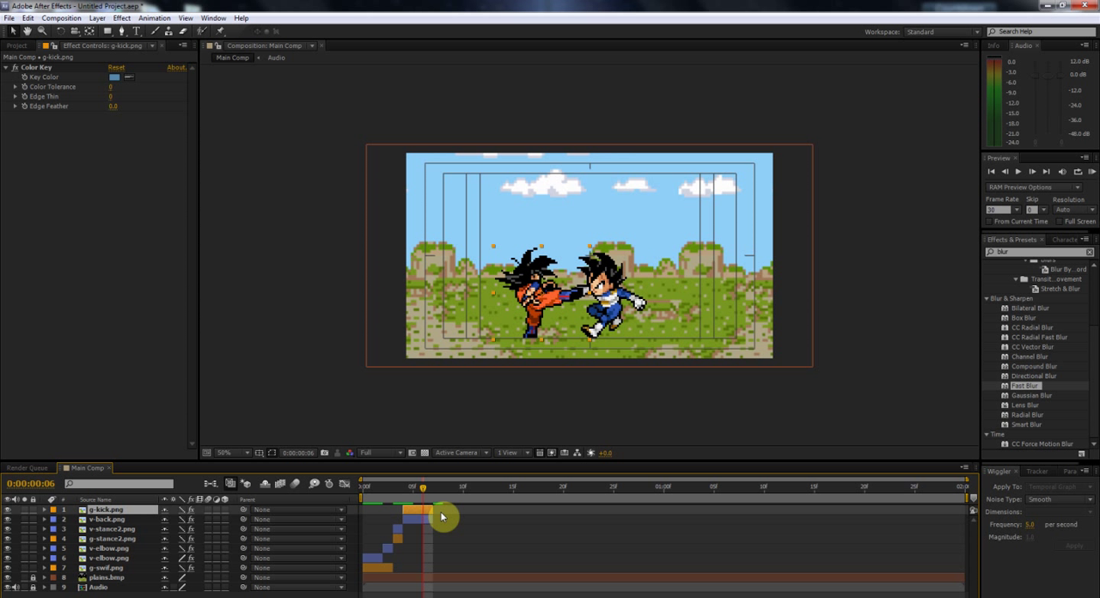
key("ctrl+shift+d")
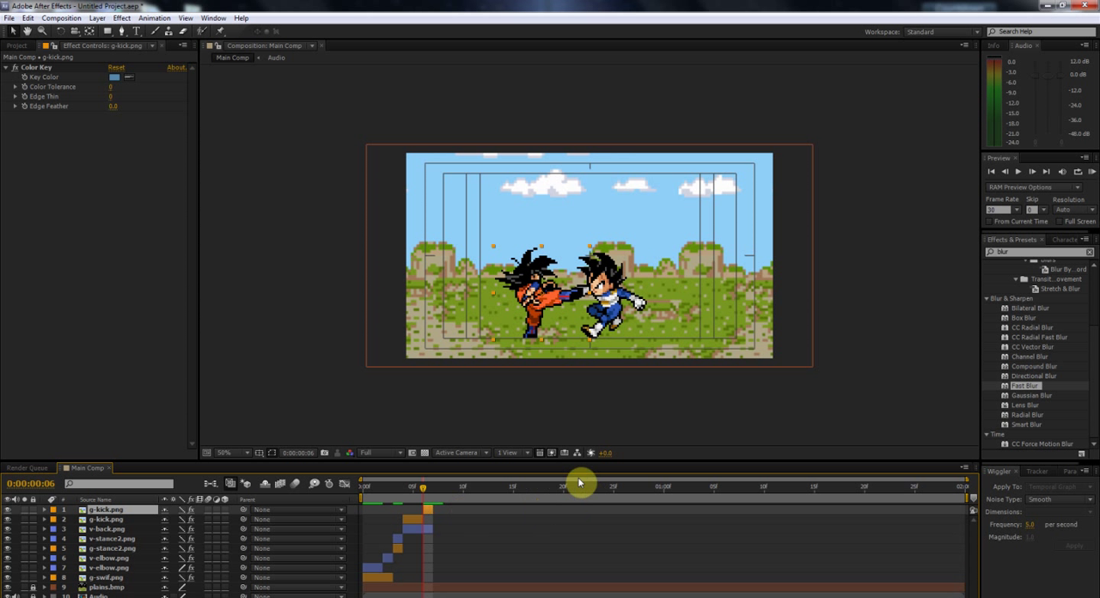
key("r")
left_click_drag(176, 520, 172, 515)
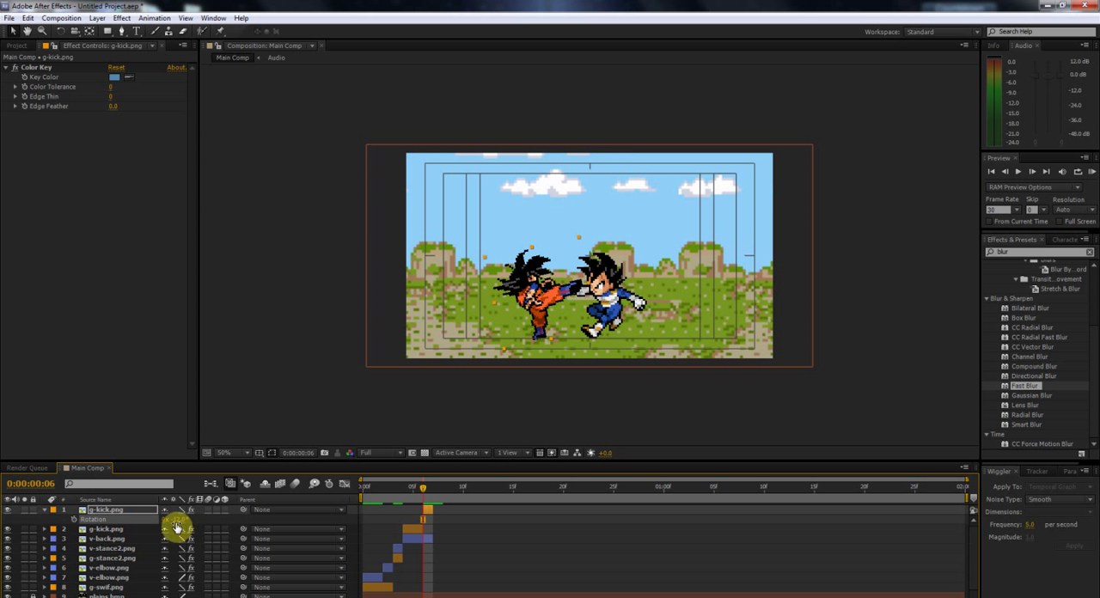
Step: Apply Fast Blur to the first g-kick.png segment with Blurriness 8 and Horizontal blur dimensions
left_click_drag(418, 488, 411, 493)
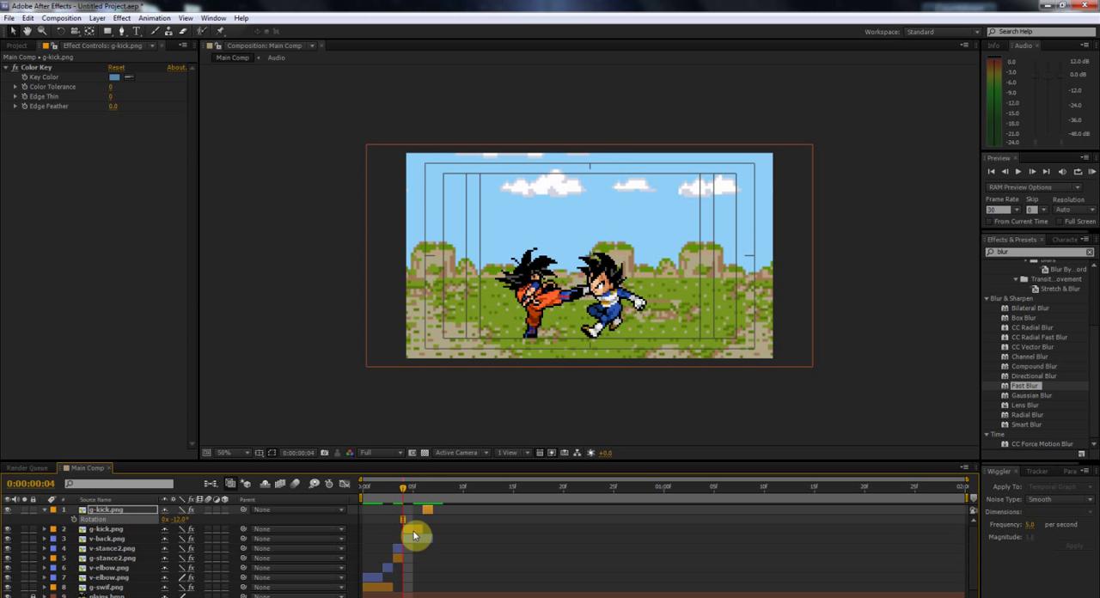
left_click(416, 528)
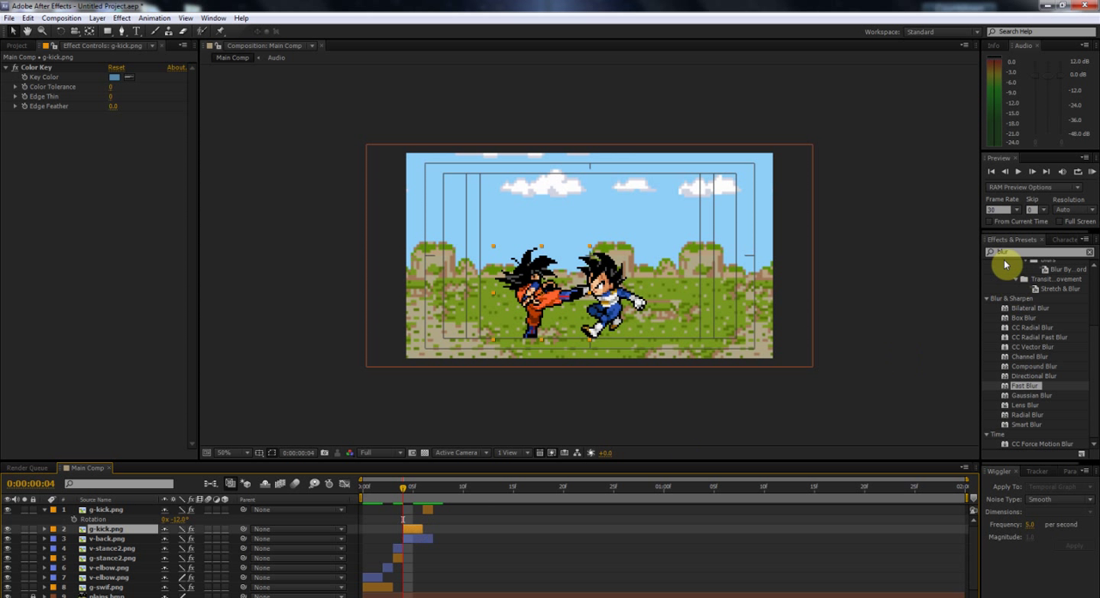
left_click_drag(1023, 386, 416, 534)
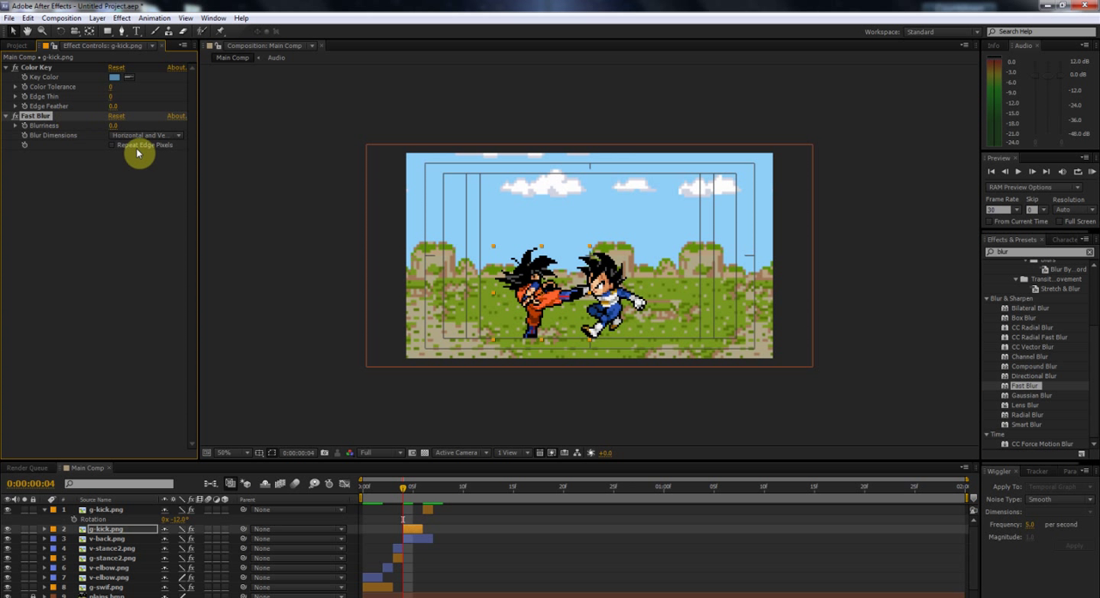
left_click(115, 126)
type("8")
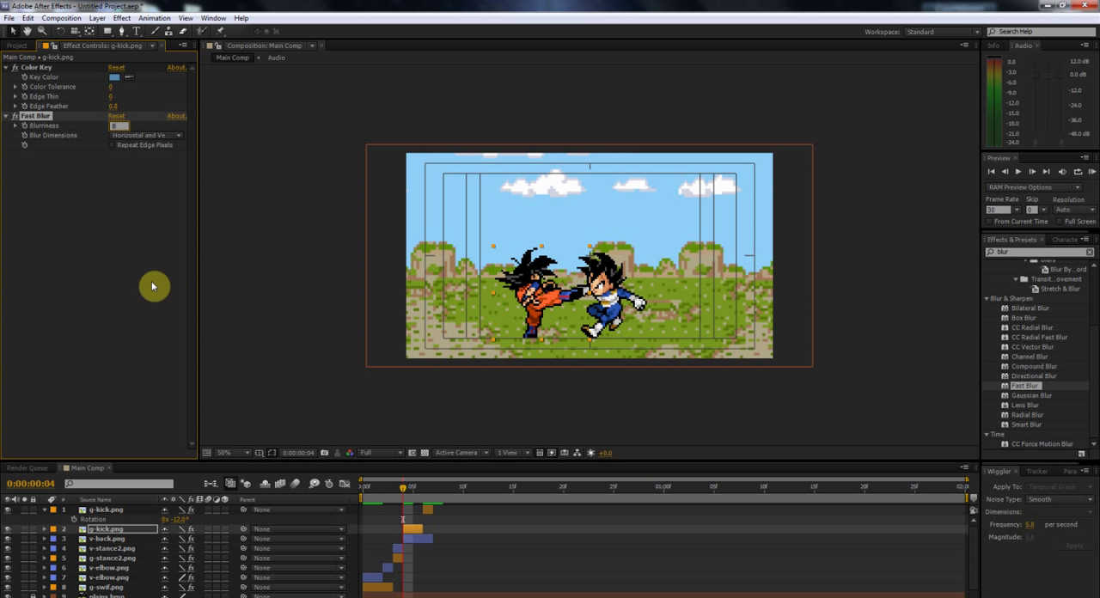
left_click(152, 284)
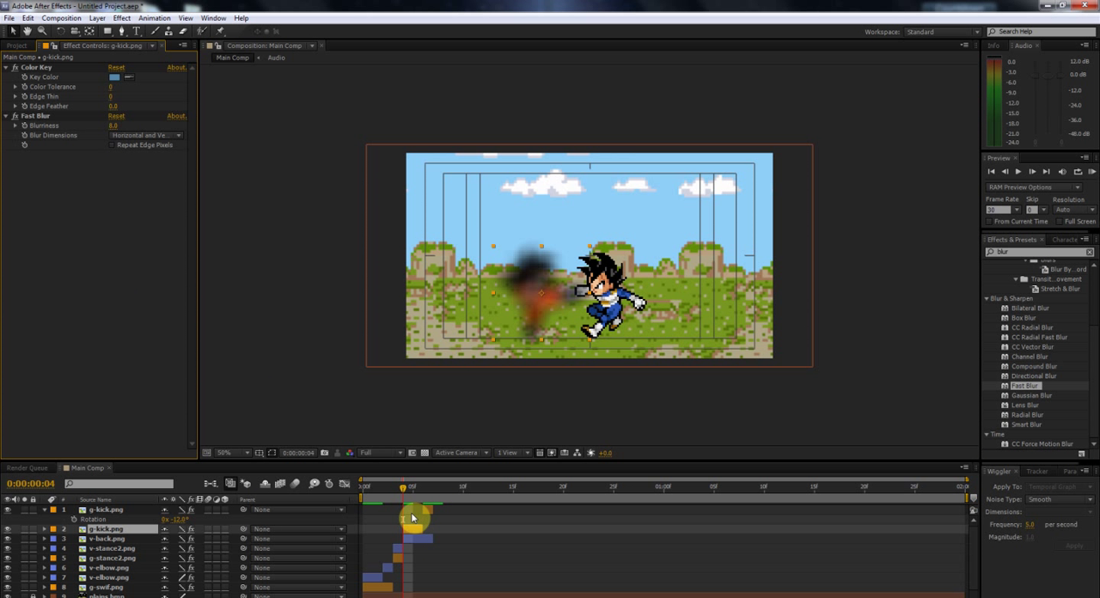
left_click(142, 136)
left_click(159, 162)
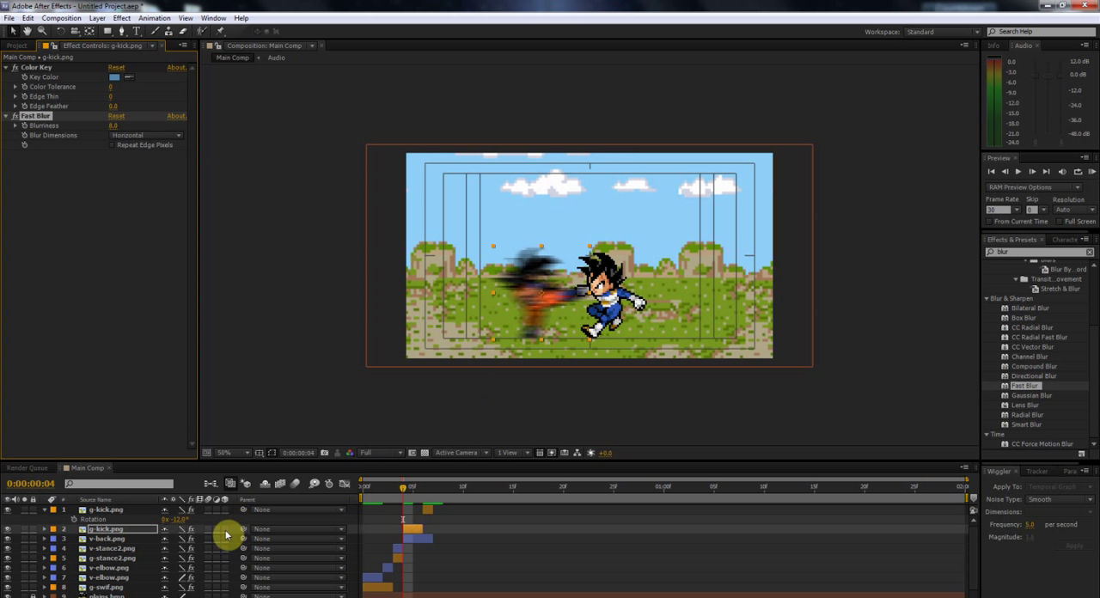
Step: Switch the blurred g-kick.png segment to best quality and collapse the g-kick.png layer properties
left_click(183, 533)
left_click(44, 509)
mouse_move(421, 499)
left_mouse_down()
mouse_move(432, 499)
mouse_move(415, 503)
left_mouse_up()
Step: Move v-back.png's anchor point to the right edge of the Vegeta sprite with the Pan Behind tool
left_click(412, 529)
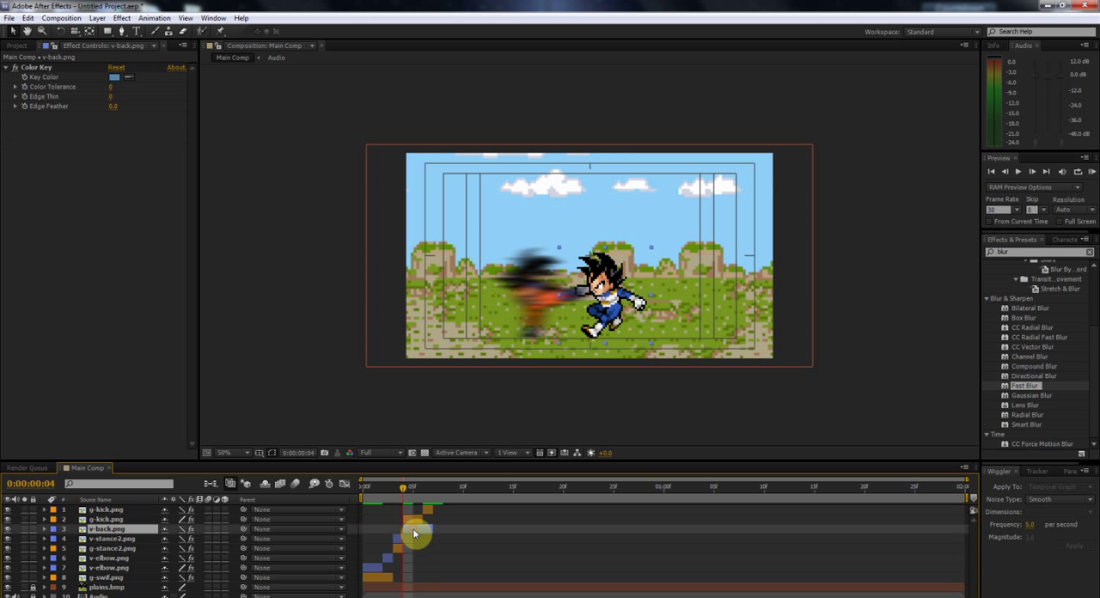
left_click(90, 31)
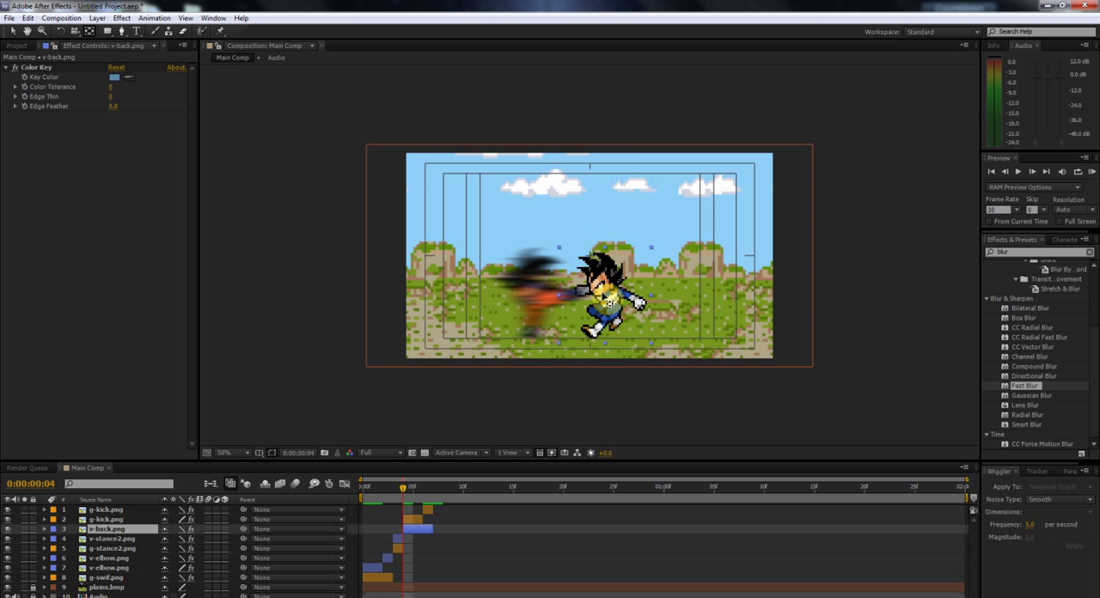
left_click_drag(634, 297, 655, 312)
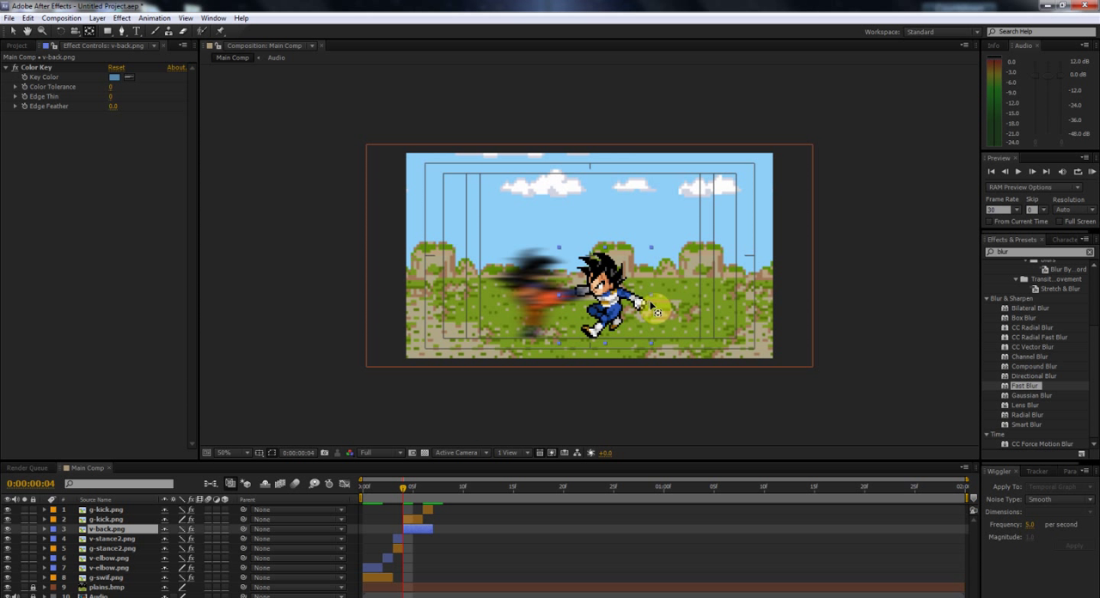
left_click(653, 306)
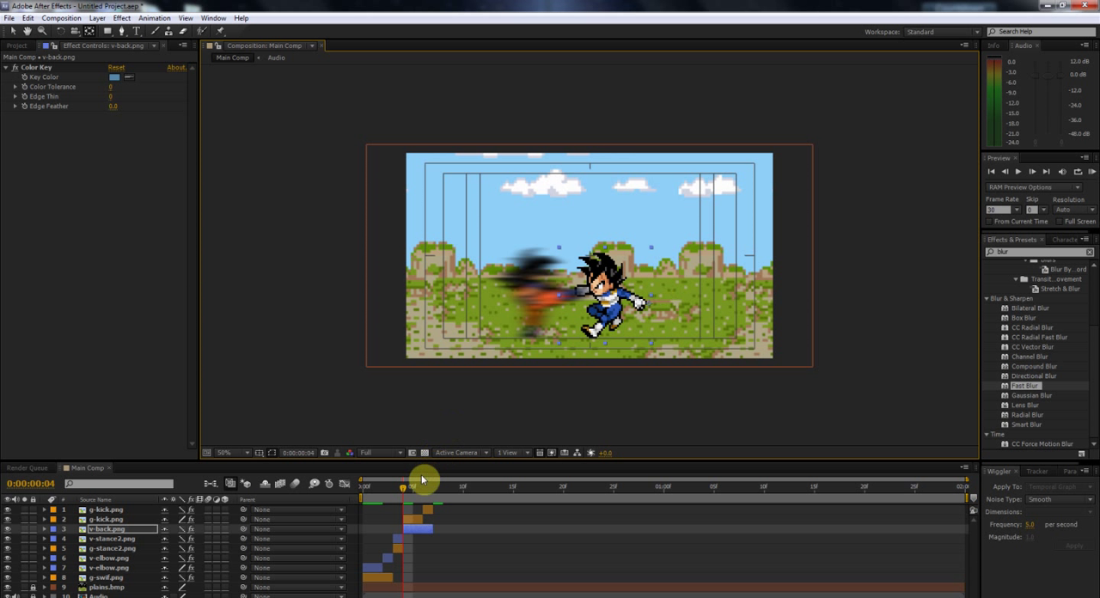
Step: Keyframe v-back.png's scale at frame 4, unlink its proportions, and set the horizontal scale to -654% at frame 6
key("s")
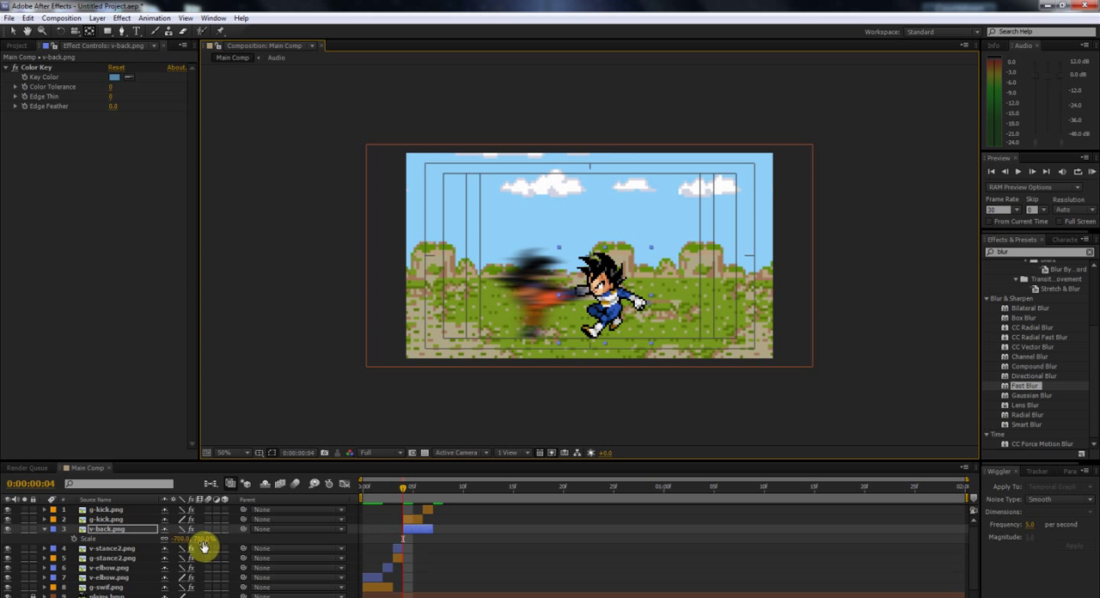
left_click(173, 539)
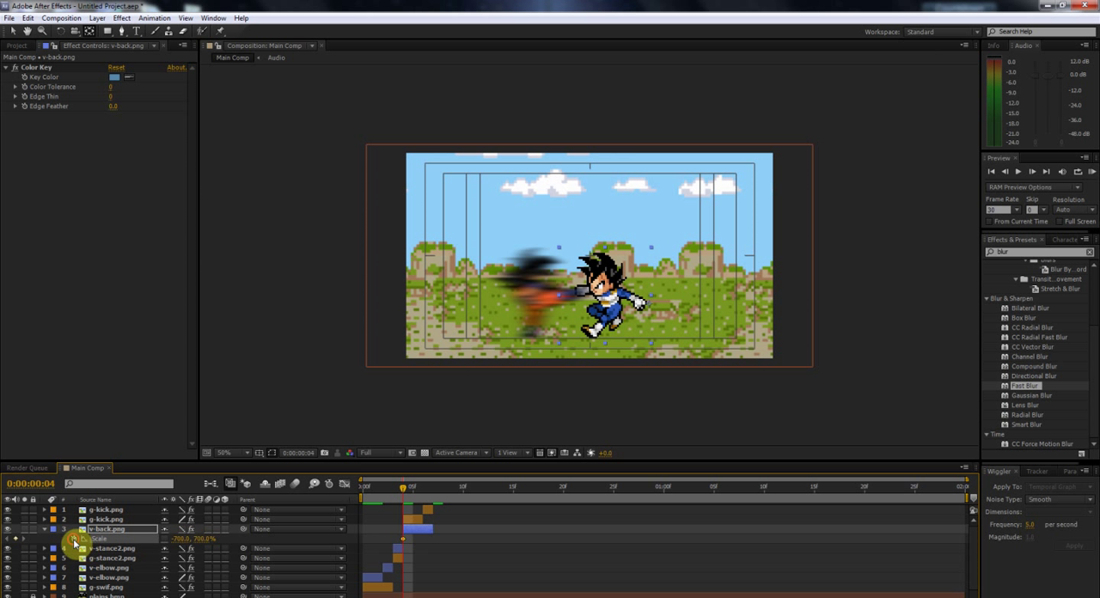
key("Page_Down")
key("Page_Down")
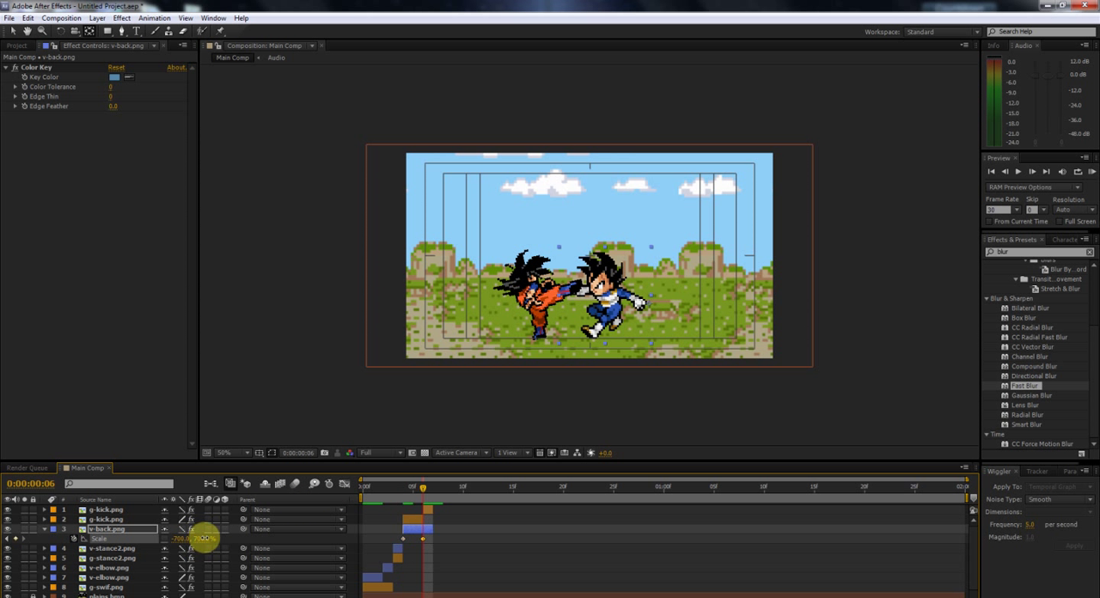
left_click_drag(192, 539, 202, 540)
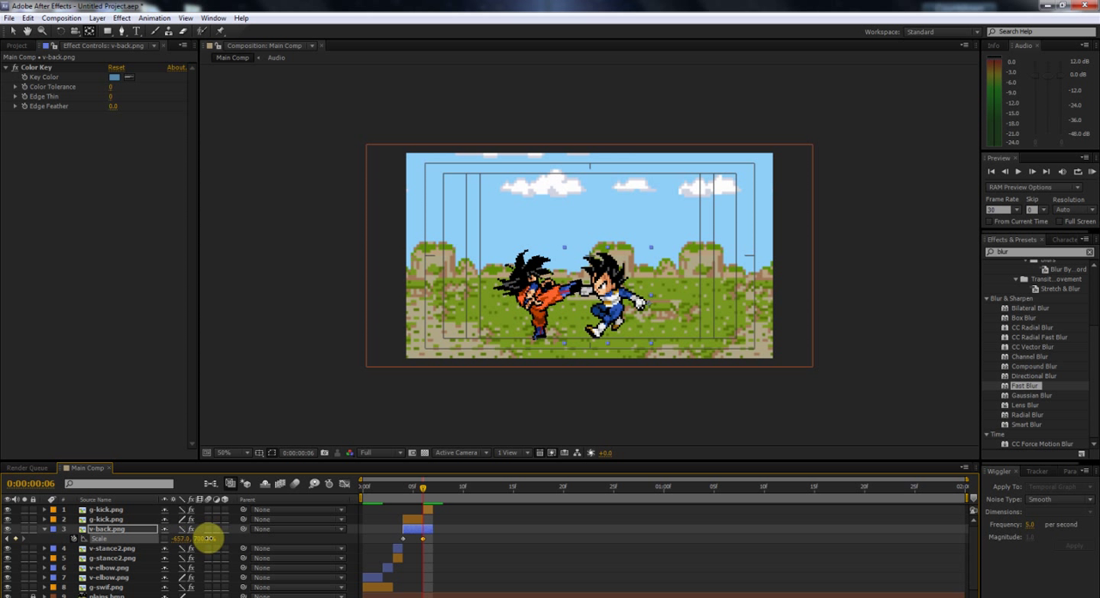
left_click(44, 528)
left_click_drag(386, 492, 420, 494)
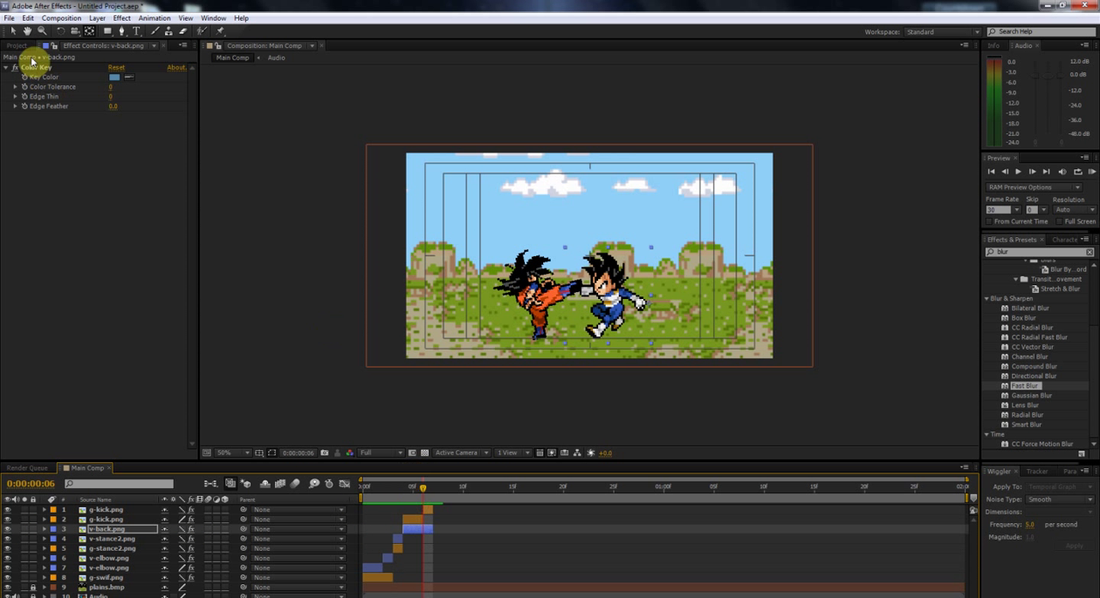
Step: Preview the Goku sprites and add g-stance3.png as the top layer, starting at frame 7
left_click(19, 45)
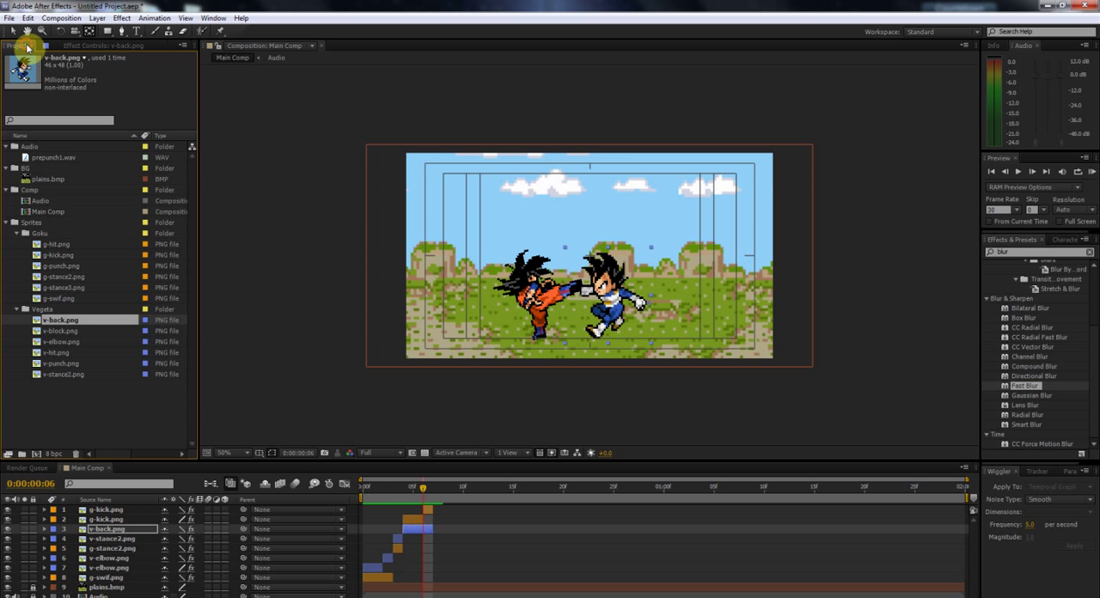
left_click(74, 246)
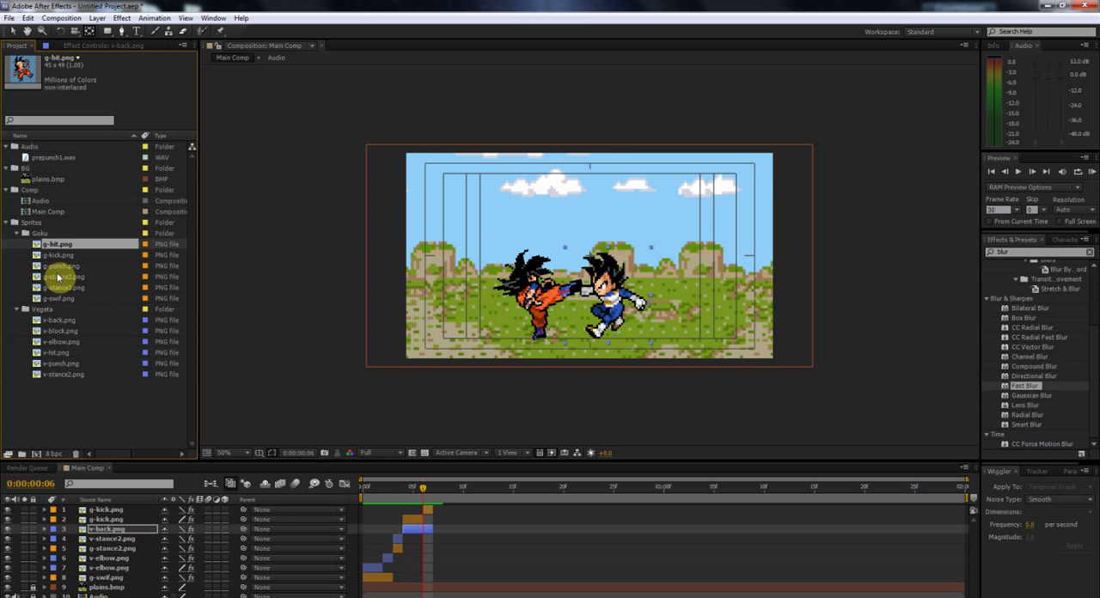
left_click(66, 255)
left_click(66, 265)
left_click(67, 276)
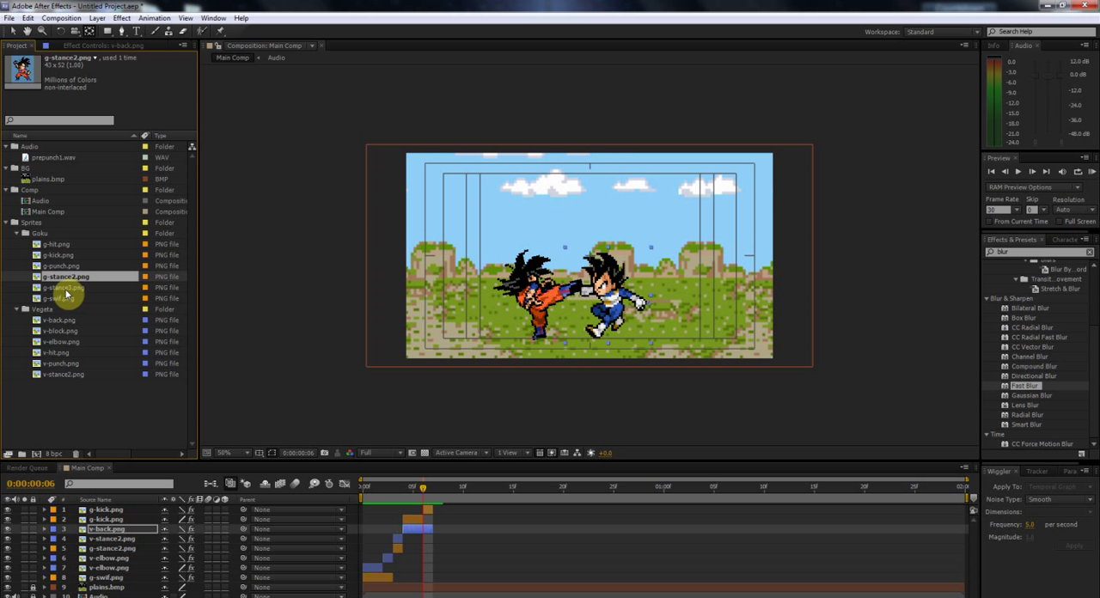
left_click_drag(58, 287, 461, 522)
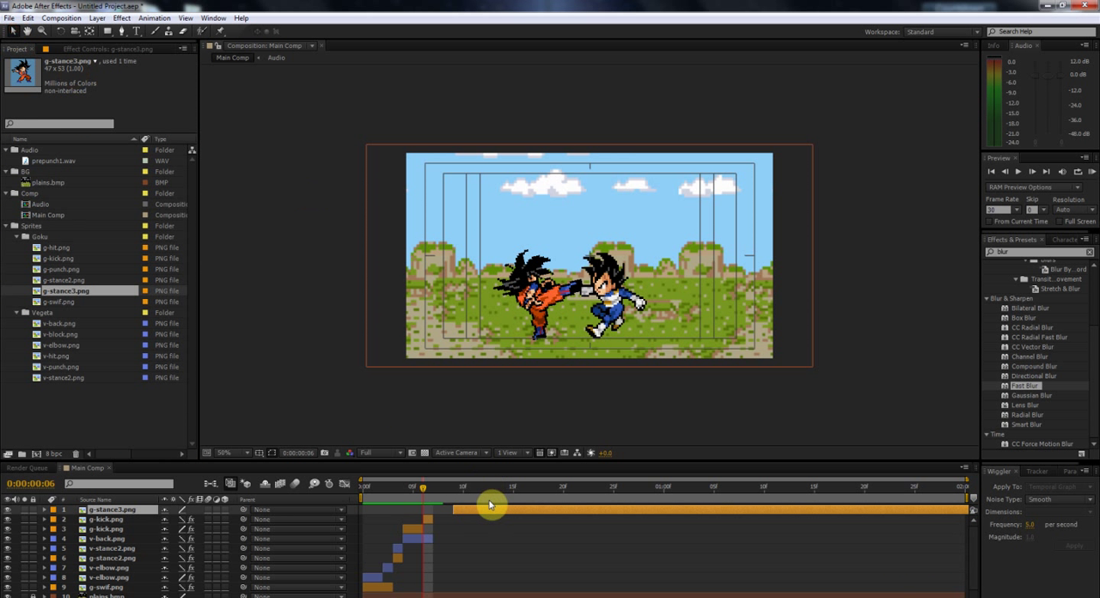
Step: Preview the Vegeta sprites and add v-block.png to the timeline directly beneath the g-stance3.png layer
left_click(74, 324)
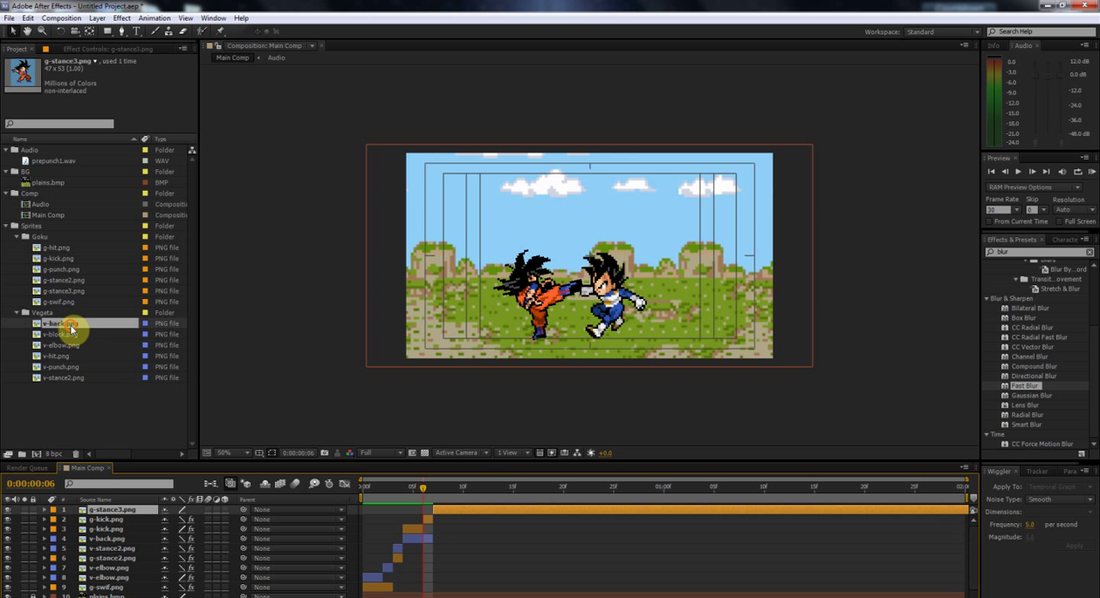
left_click(73, 335)
left_click(72, 345)
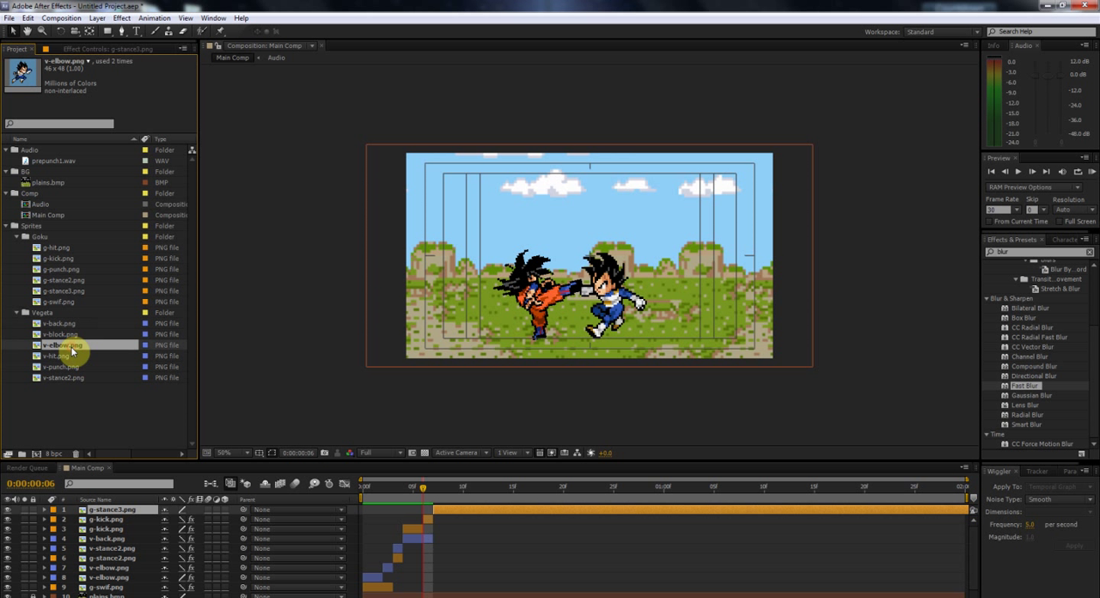
left_click(73, 355)
left_click(74, 367)
left_click(76, 378)
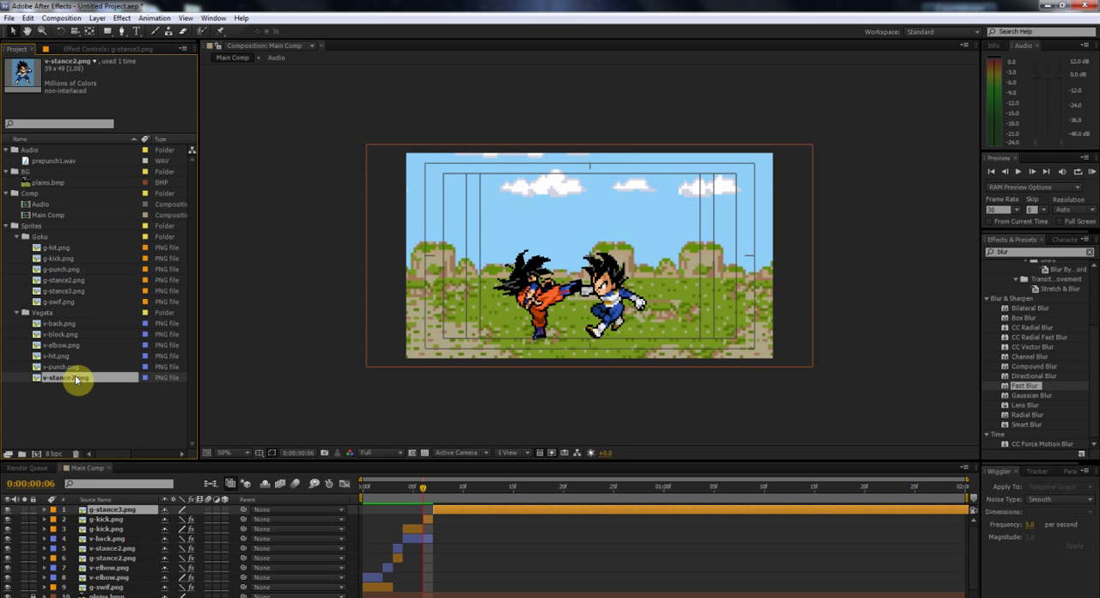
left_click(75, 368)
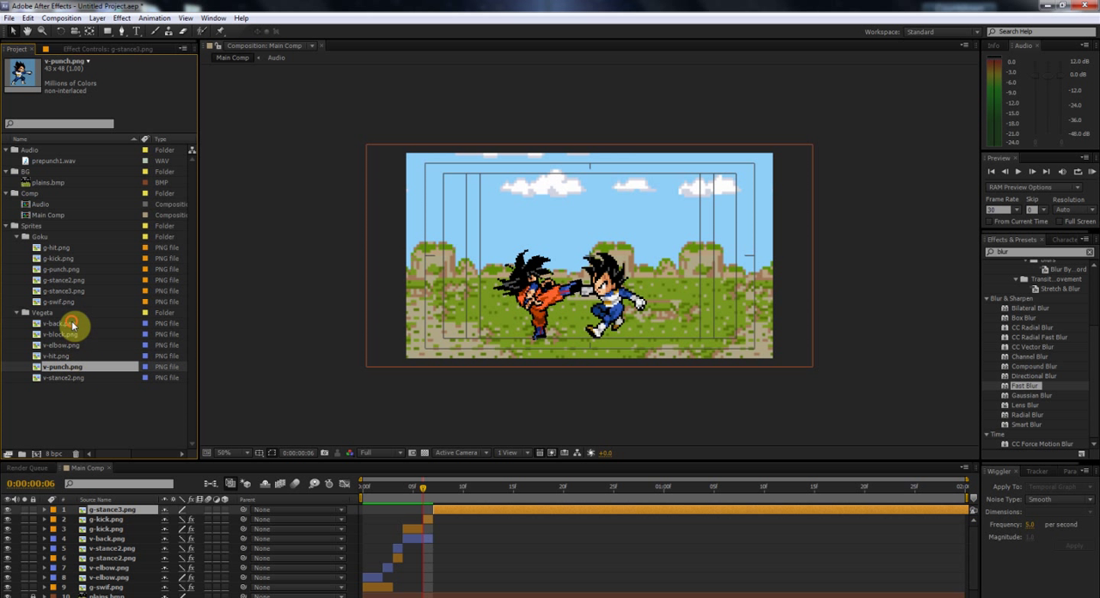
left_click(74, 324)
left_click(73, 335)
left_click_drag(71, 337, 442, 514)
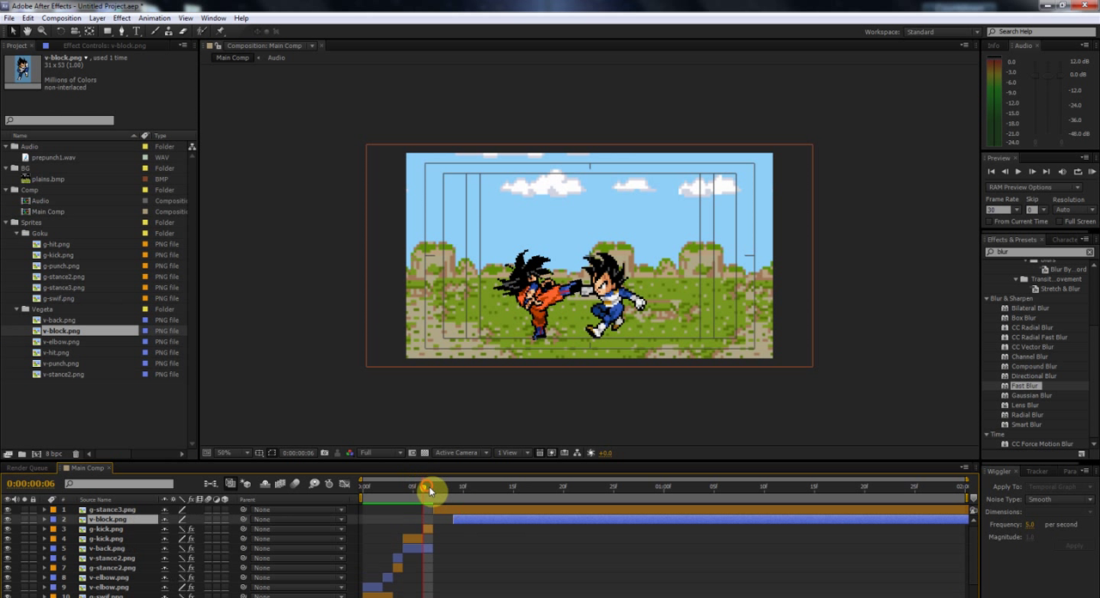
Step: Split the g-stance3.png and v-block.png layers at frame 8 and delete the remainders, leaving one-frame clips at frame 7
left_click(429, 489)
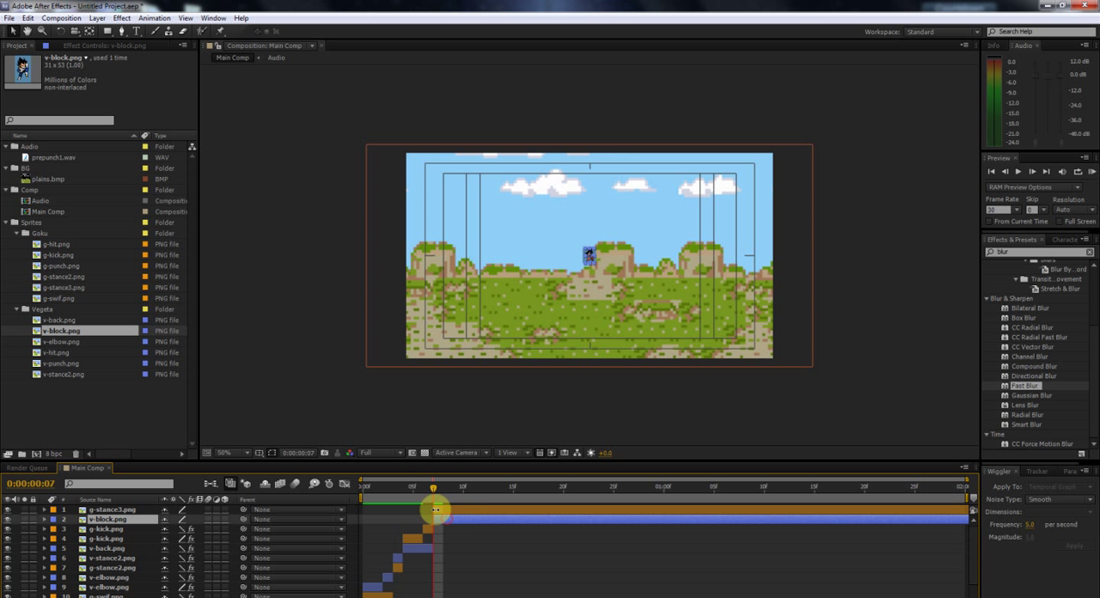
key("Page_Down")
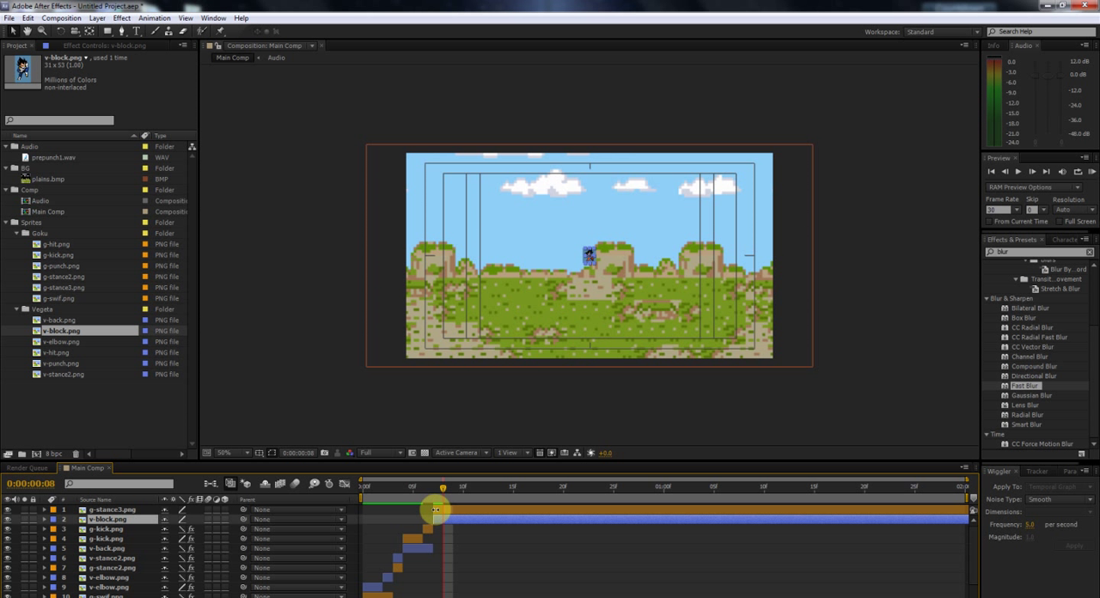
left_click_drag(436, 509, 443, 513)
key("ctrl+shift+d")
key("Delete")
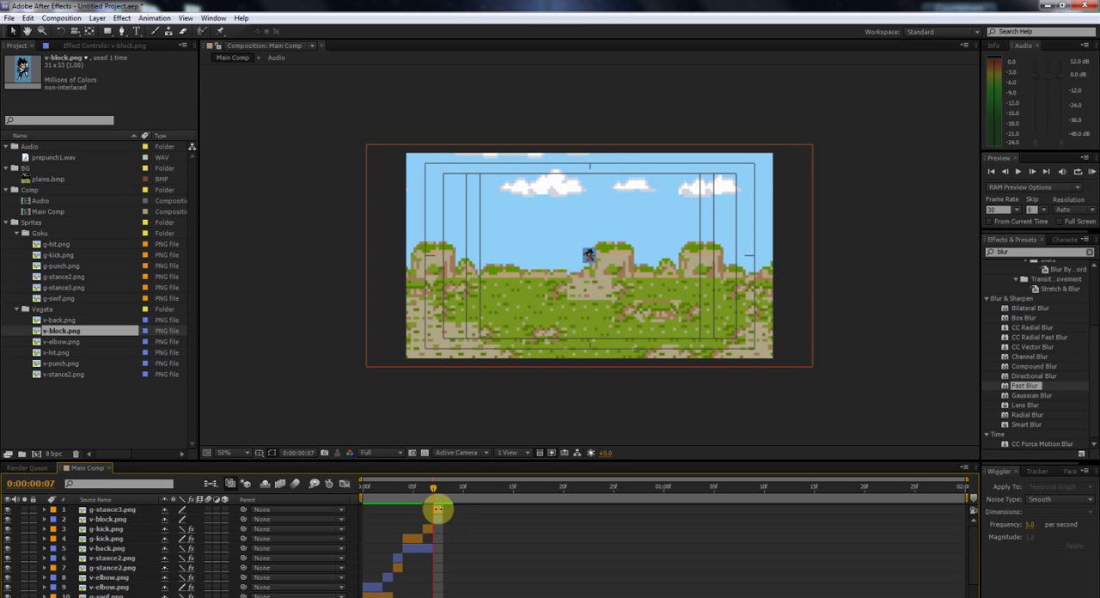
Step: Set the scale of both g-stance3.png and v-block.png to 700%
left_click(437, 509)
left_click(436, 519, "shift")
key("s")
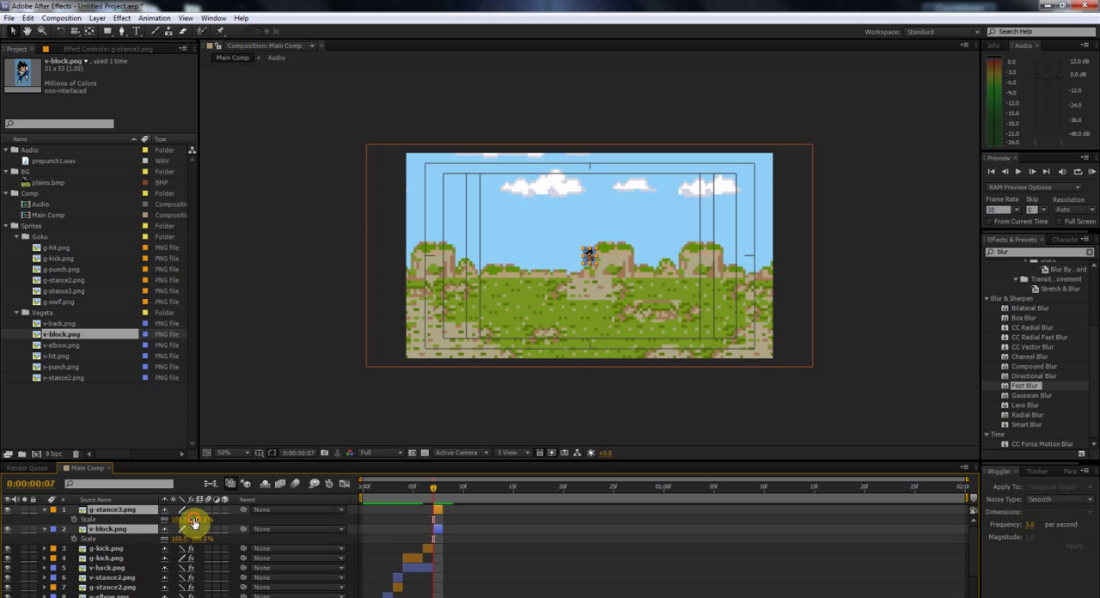
left_click(196, 520)
type("700")
key("Return")
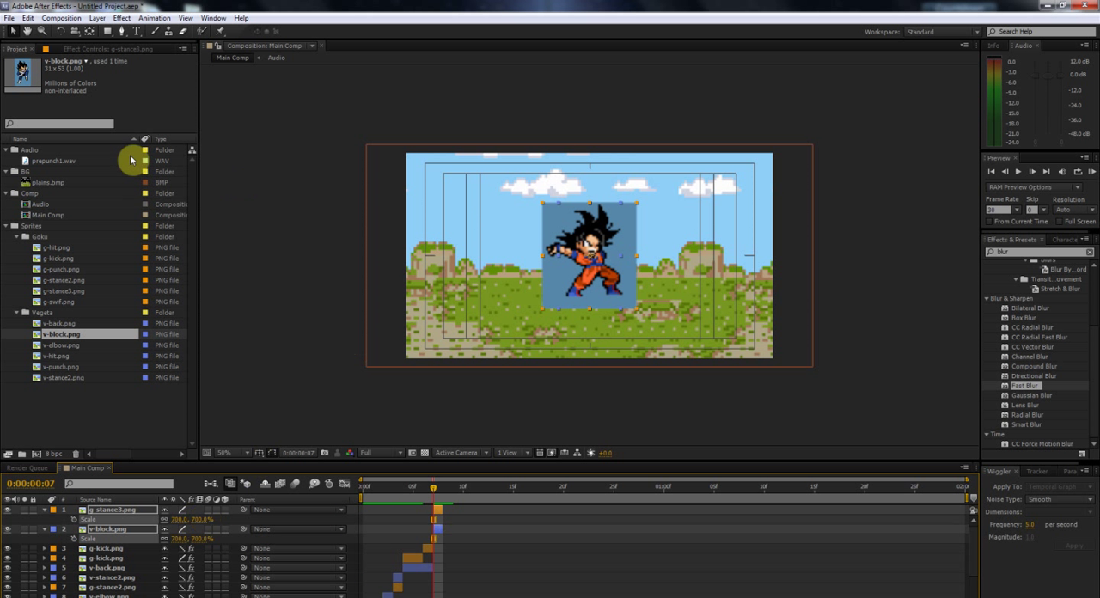
Step: Apply Color Key to g-stance3.png and v-block.png, keying out their blue background, and switch both layers to draft quality
left_click(120, 19)
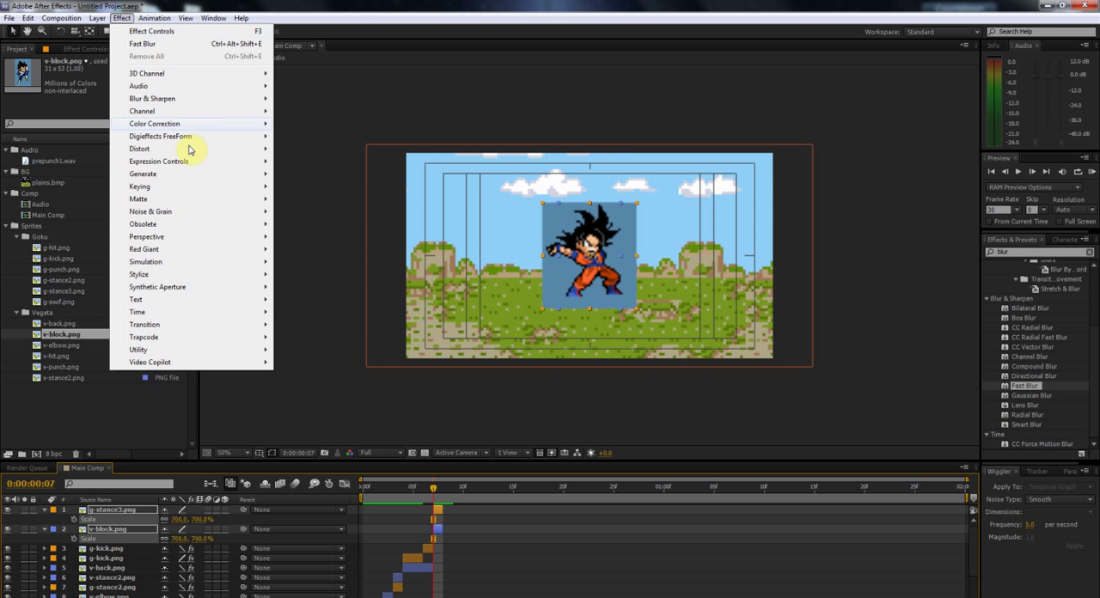
mouse_move(169, 187)
left_click(305, 211)
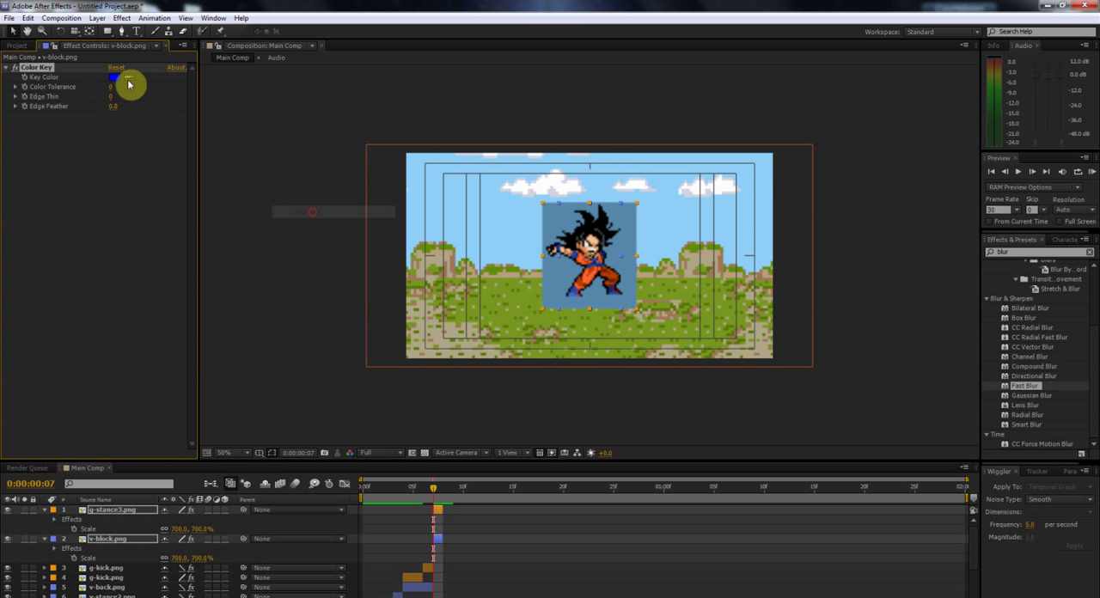
left_click(561, 272)
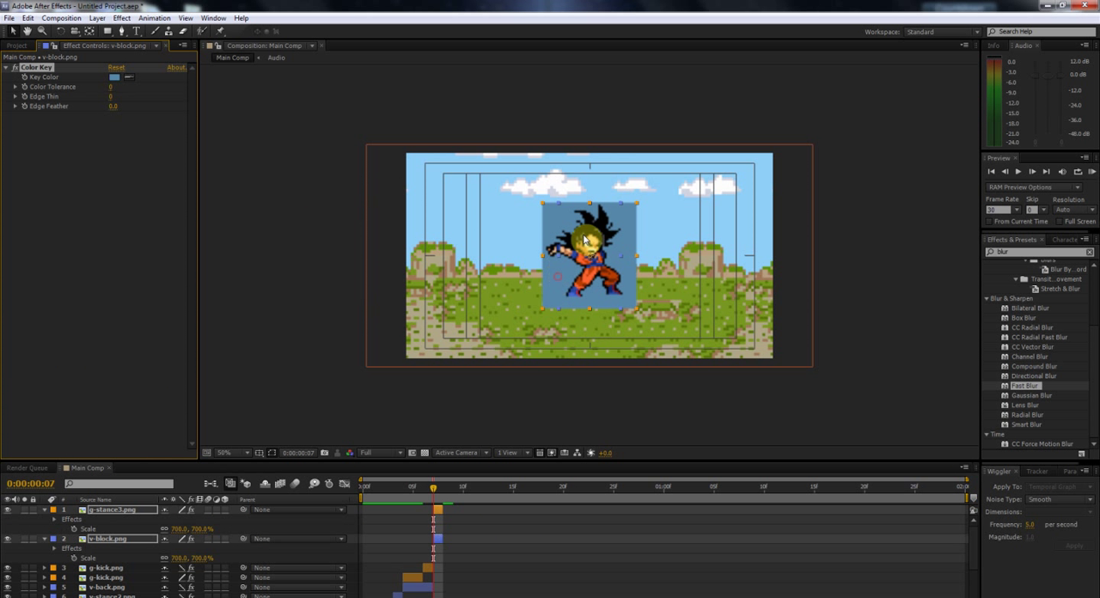
left_click(182, 509)
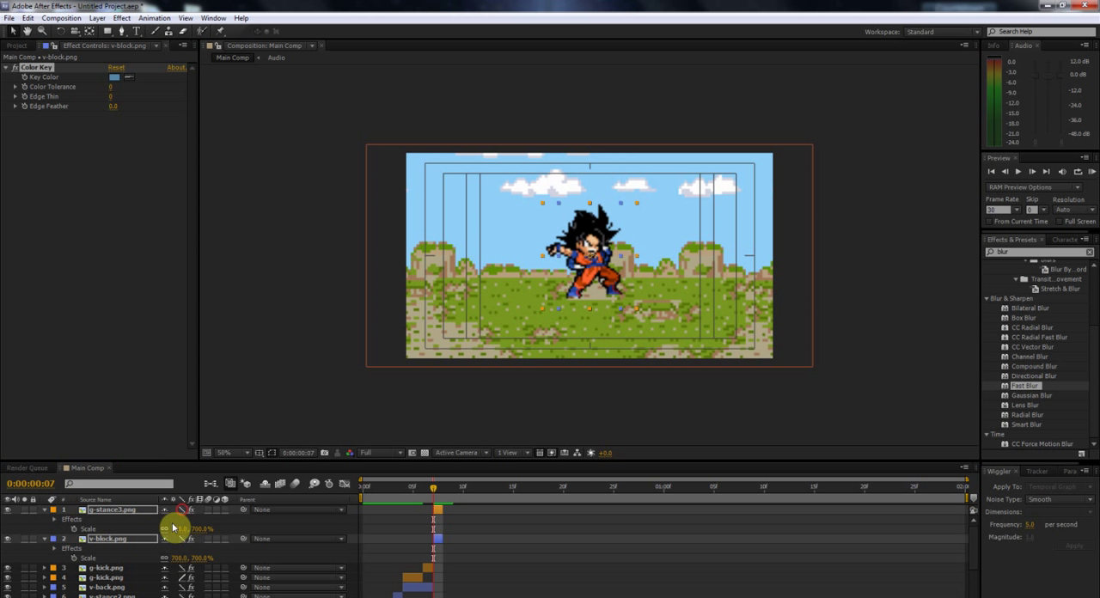
left_click(45, 510)
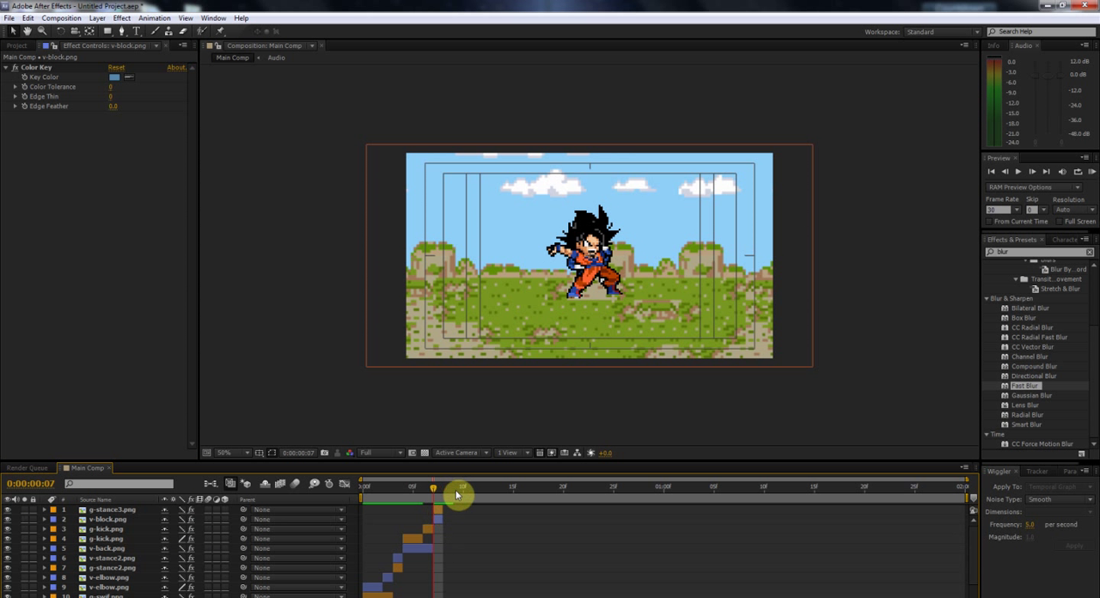
Step: Shift g-stance3.png to frame 6 and place the sprite over Goku's kick pose
left_click(438, 511)
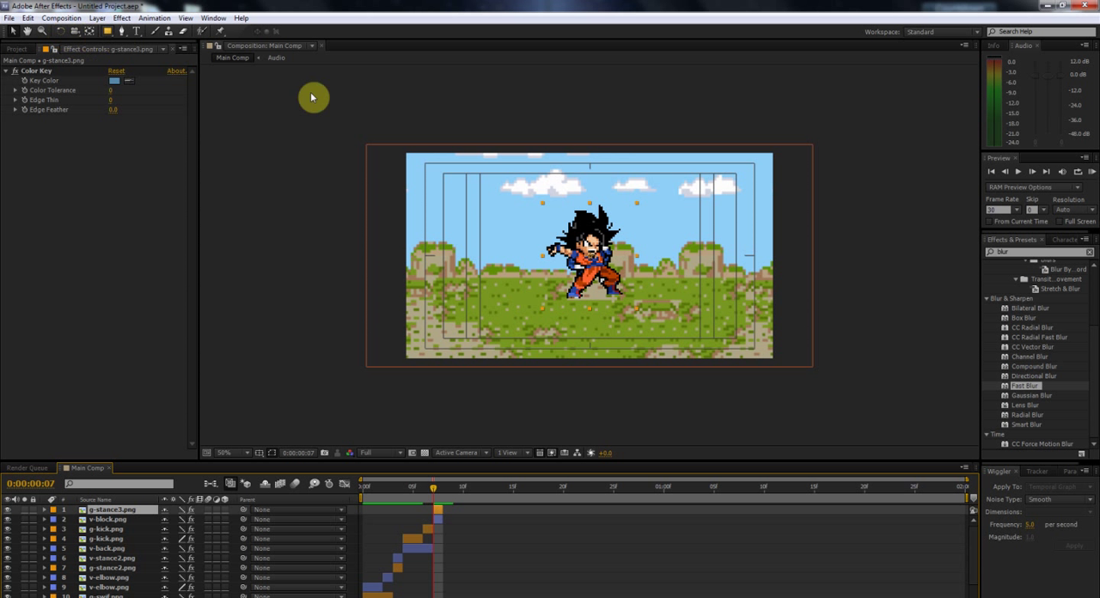
left_click_drag(434, 511, 423, 490)
left_click_drag(586, 263, 540, 303)
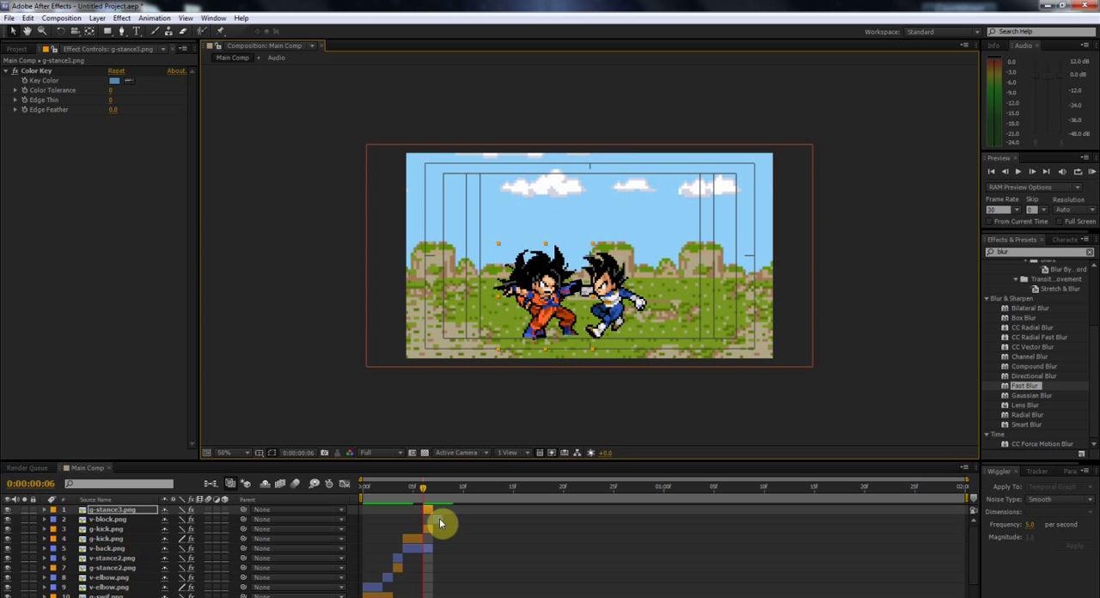
Step: Shift v-block.png to frame 6, flip it horizontally, and align it over Vegeta's v-back.png pose
left_click_drag(440, 522, 430, 520)
right_click(597, 255)
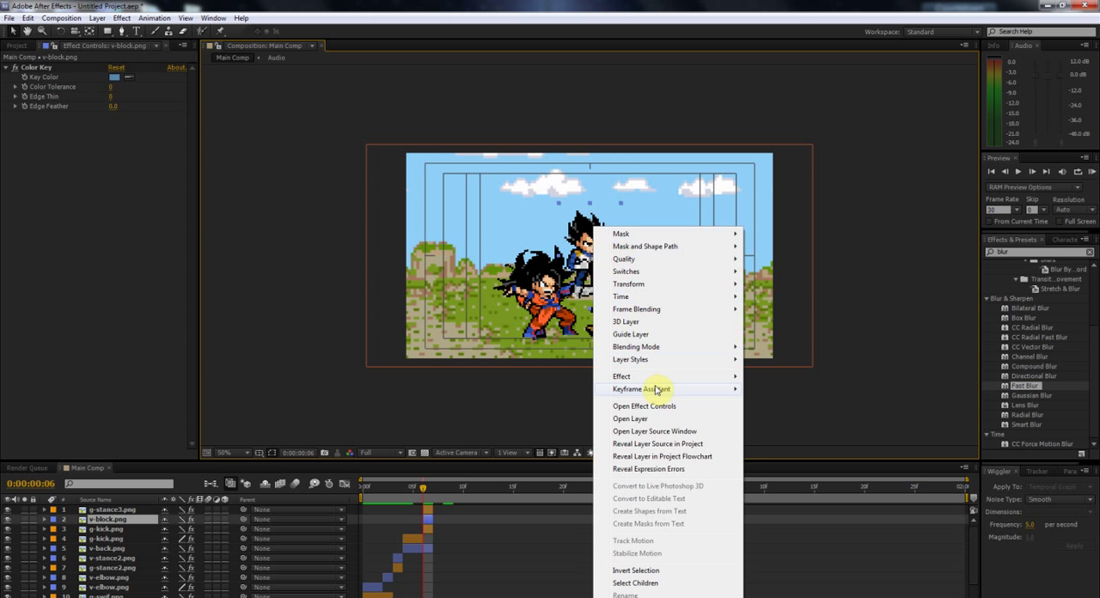
left_click(438, 522)
right_click(429, 519)
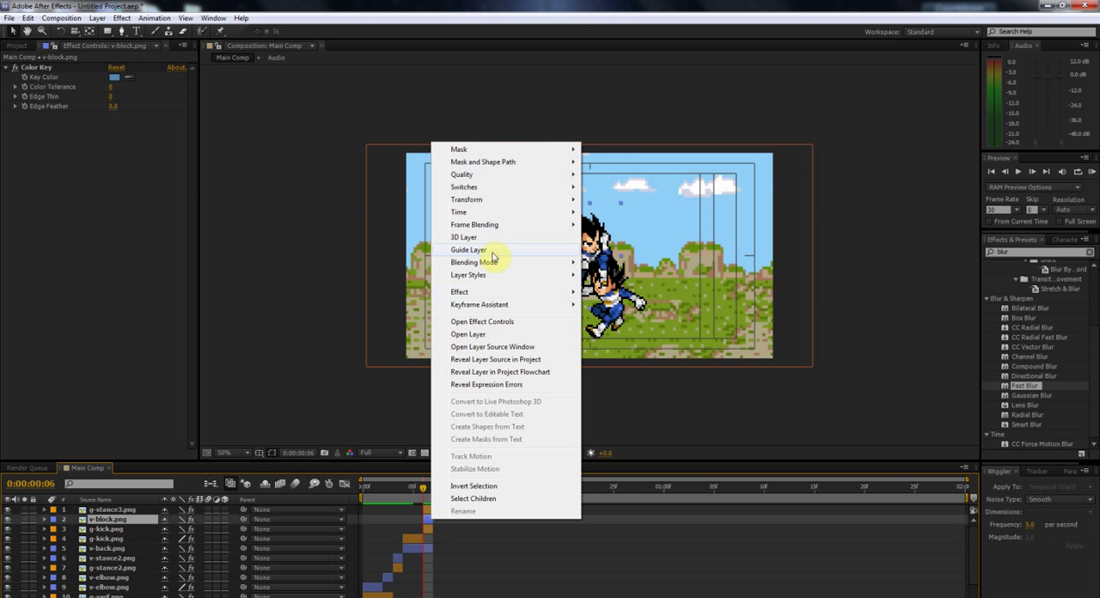
mouse_move(555, 210)
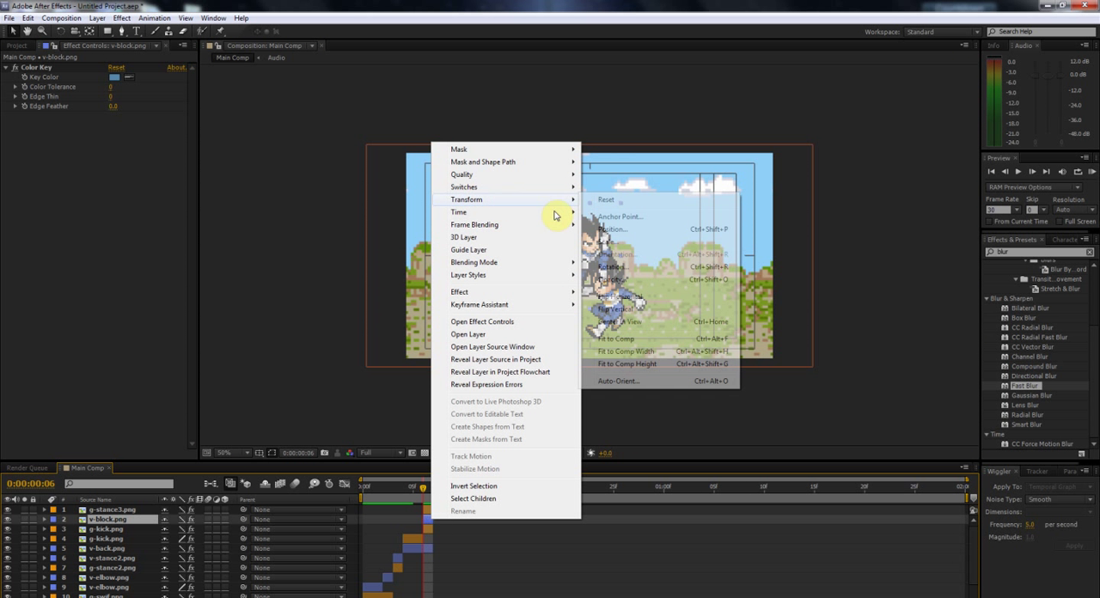
left_click(624, 298)
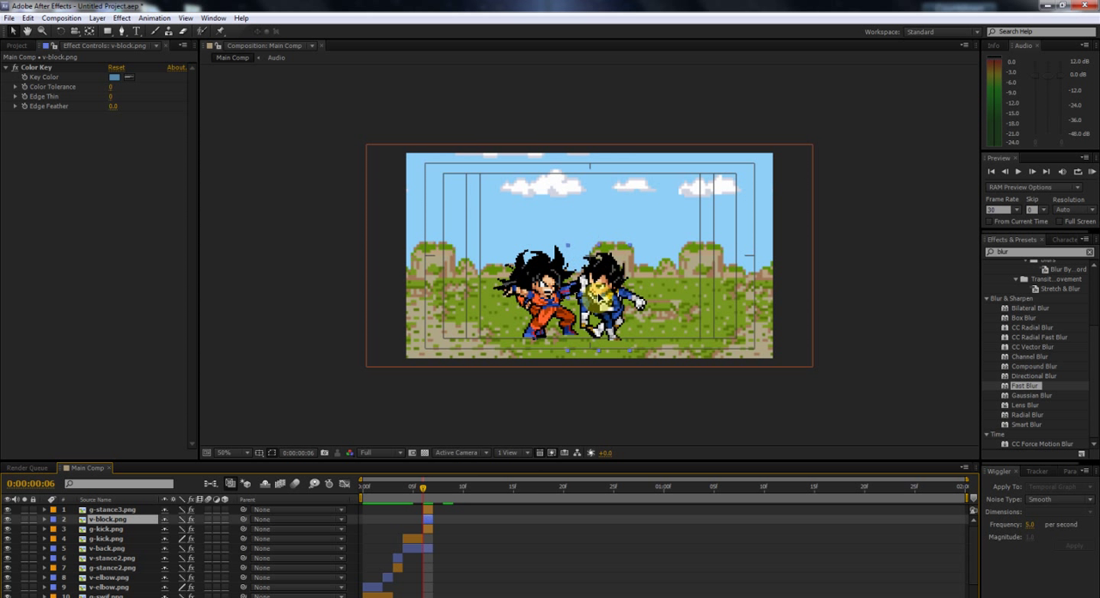
left_click_drag(603, 295, 598, 294)
left_click(427, 510, "shift")
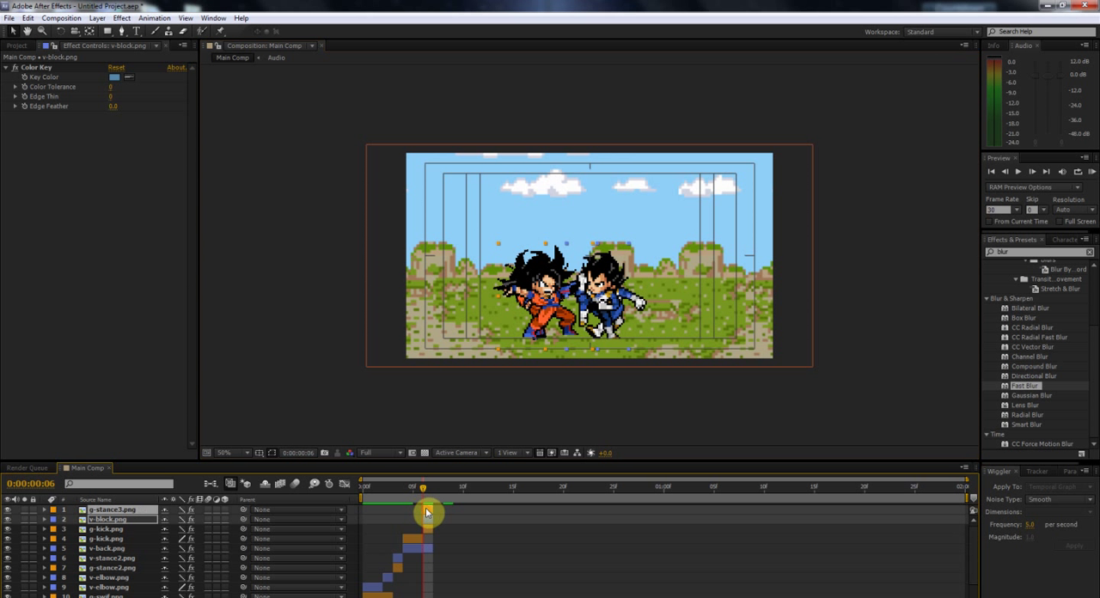
Step: Shift g-stance3.png and v-block.png one frame onward to frame 7, and shorten the work area to end with these two layers
left_click_drag(427, 510, 432, 512)
left_click_drag(965, 498, 444, 514)
Step: RAM preview the fight sequence and scrub through its frames to examine the timing of the poses and blurs
left_click(1090, 174)
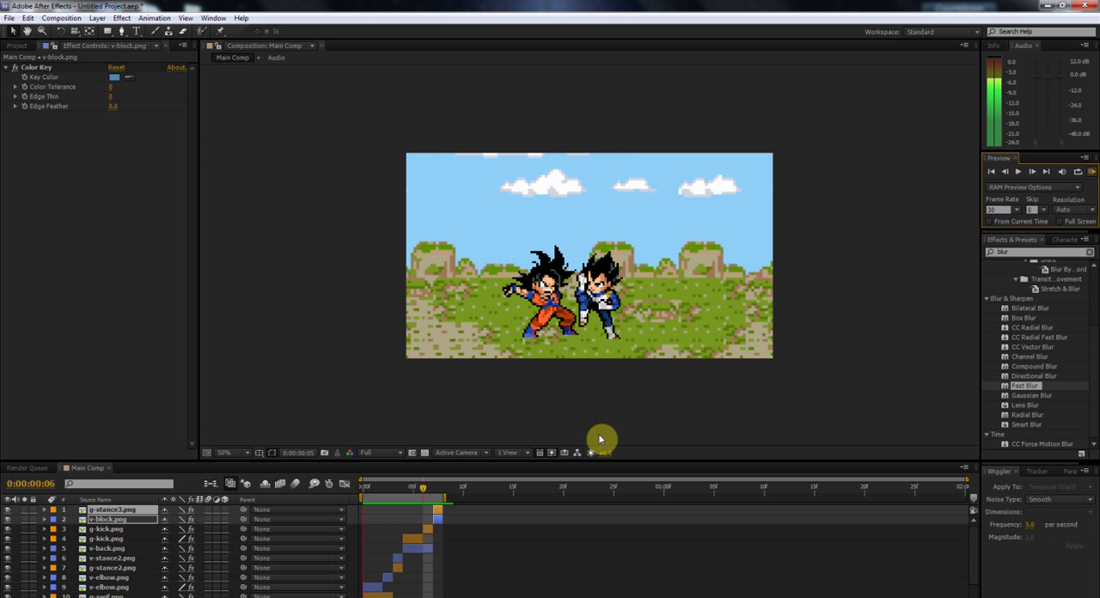
key("space")
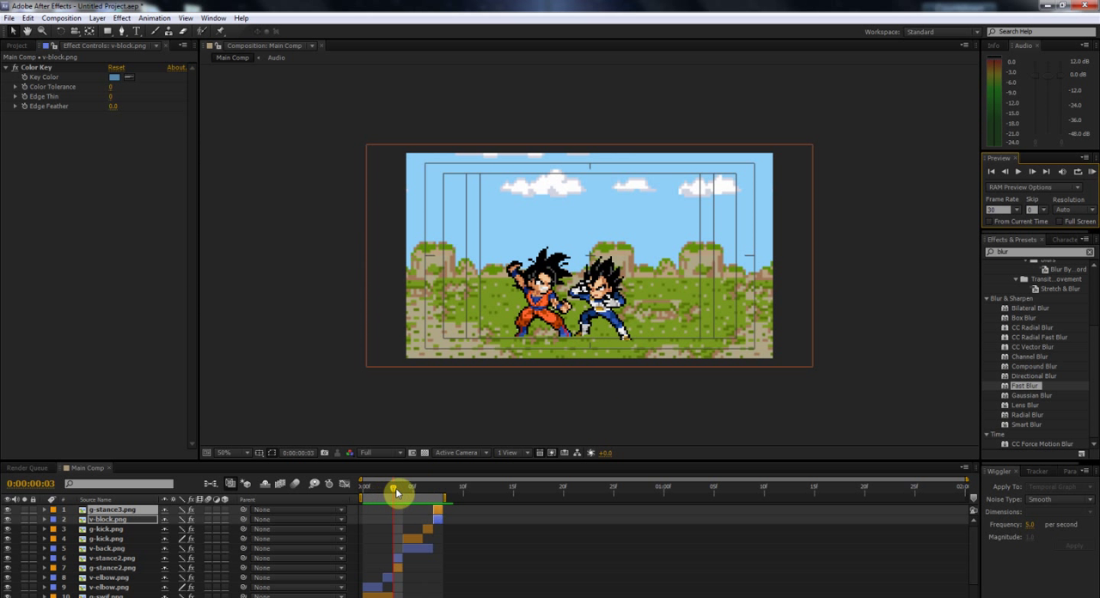
key("space")
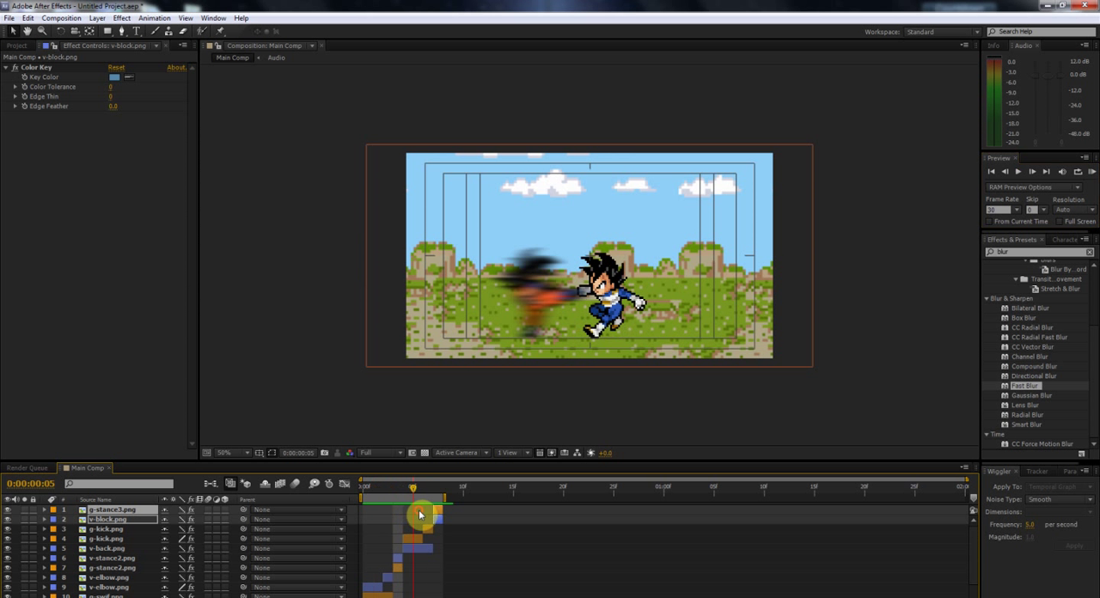
left_click_drag(435, 489, 422, 516)
scroll(479, 528, "down", 1)
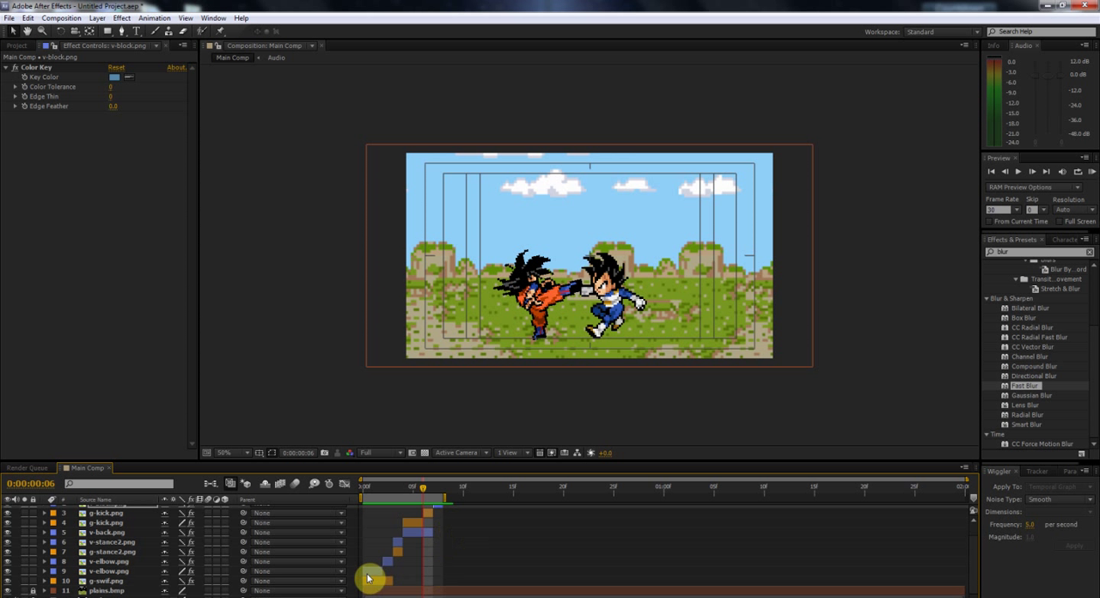
scroll(395, 557, "up", 1)
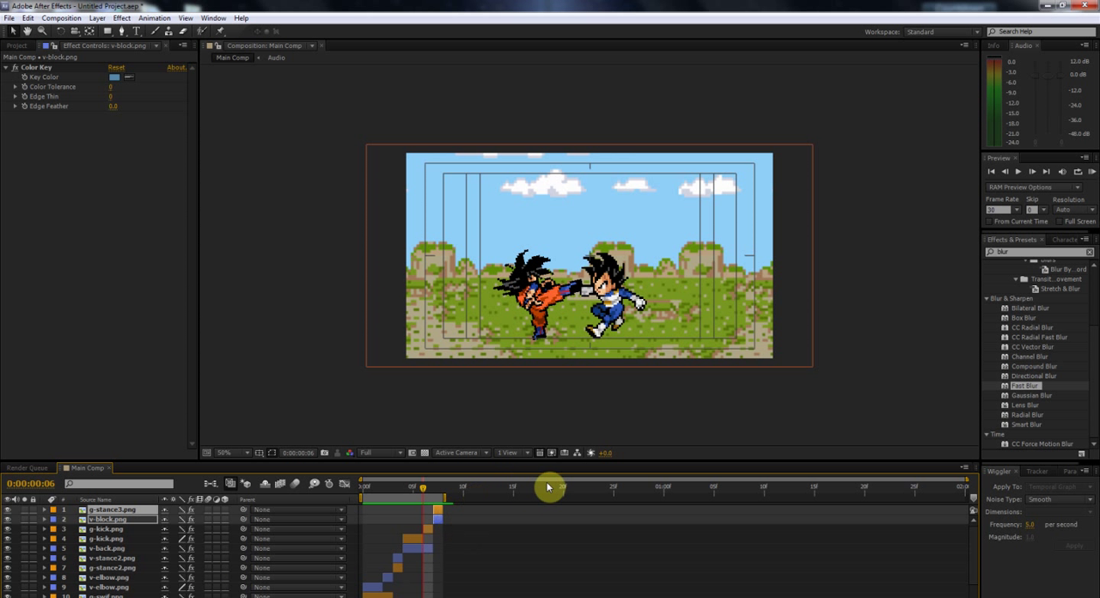
left_click_drag(432, 494, 358, 518)
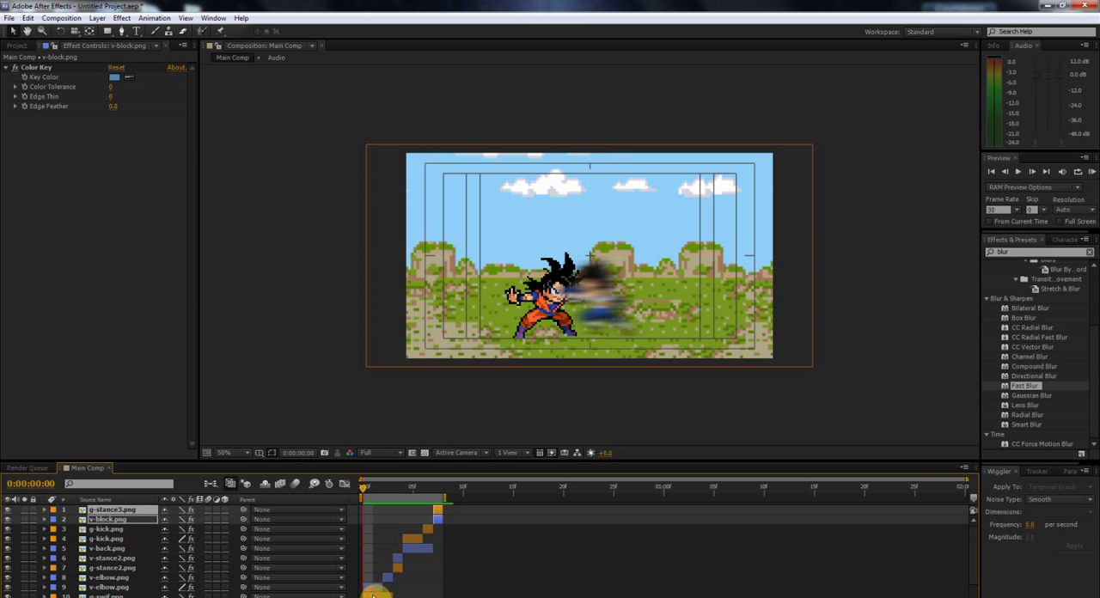
Step: Start pre-composing all the Goku and Vegeta sprite layers, leaving the locked plains.bmp background out of the selection
key("ctrl+a")
left_click(97, 19)
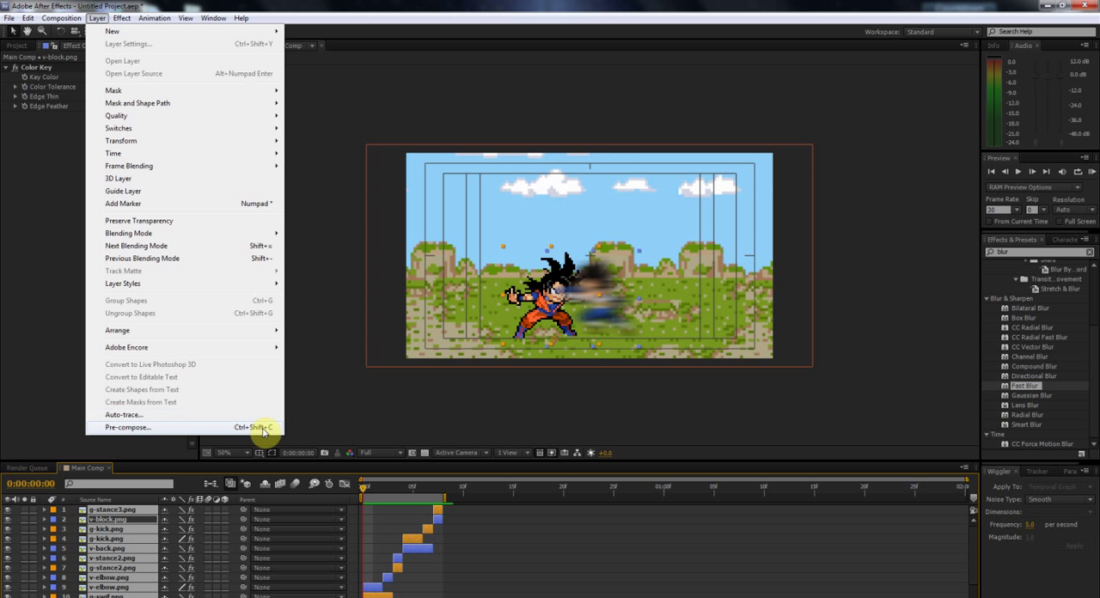
left_click(263, 430)
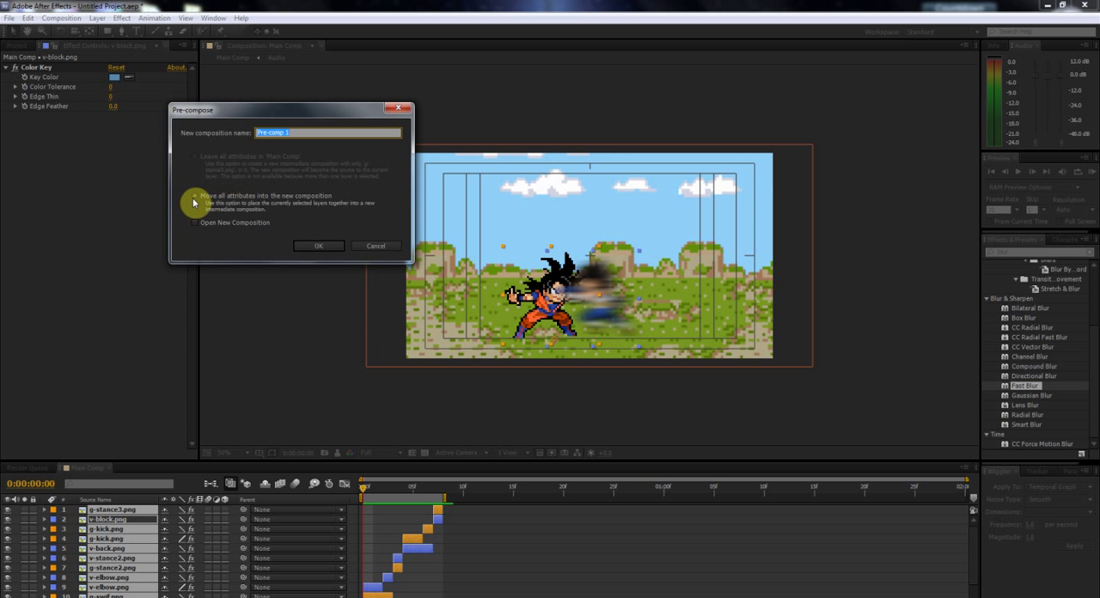
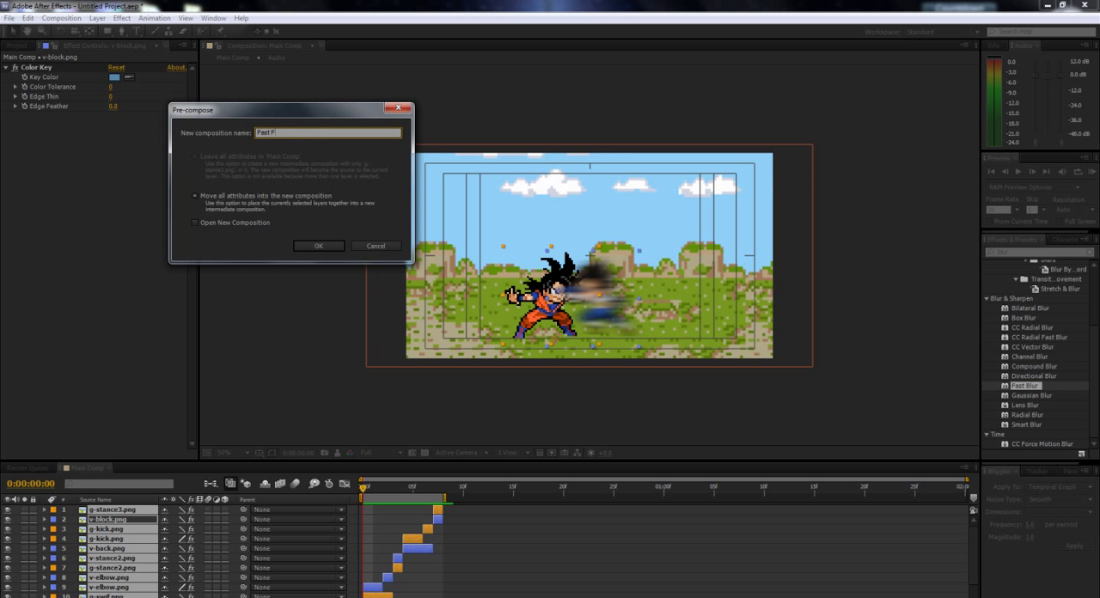
Step: Finish pre-composing the sprite layers as Fast Fight with all attributes moved into it, and open the Fast Fight composition
left_click(305, 246)
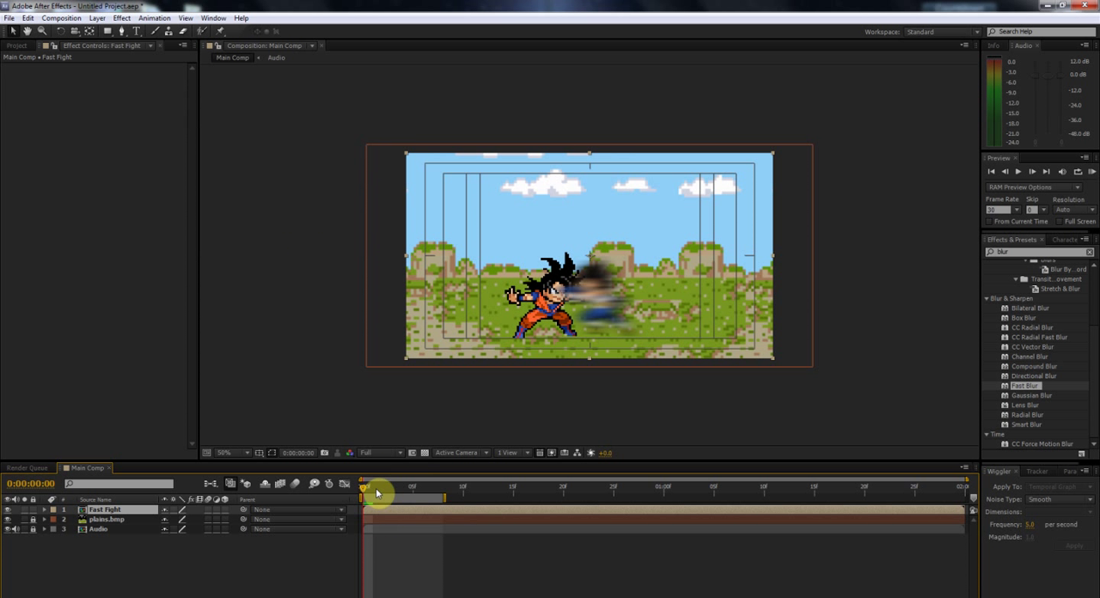
left_click(13, 45)
left_click(31, 191)
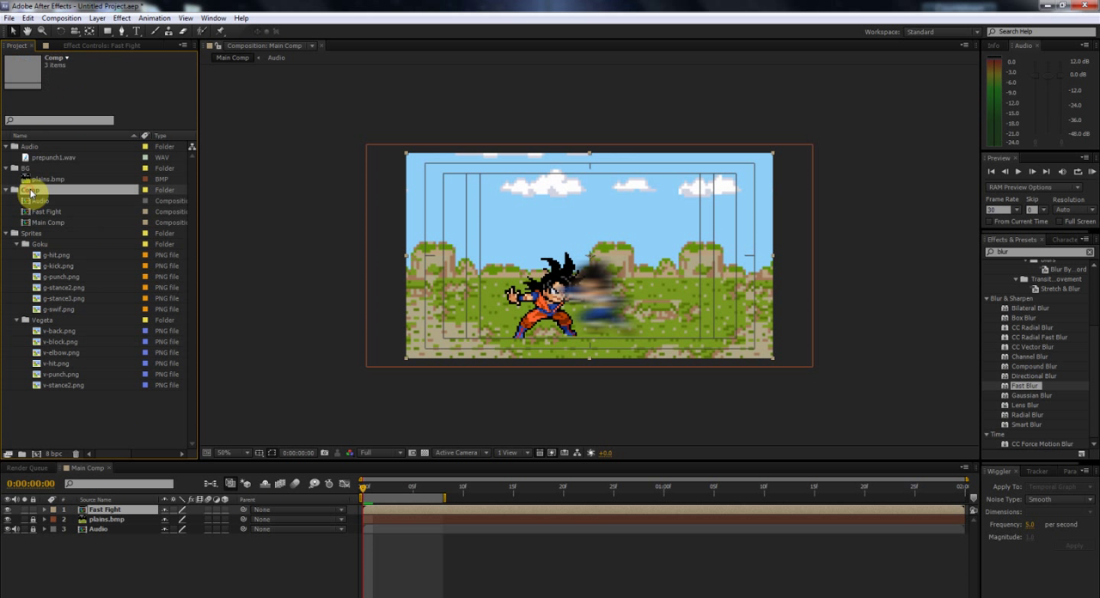
left_click(42, 212)
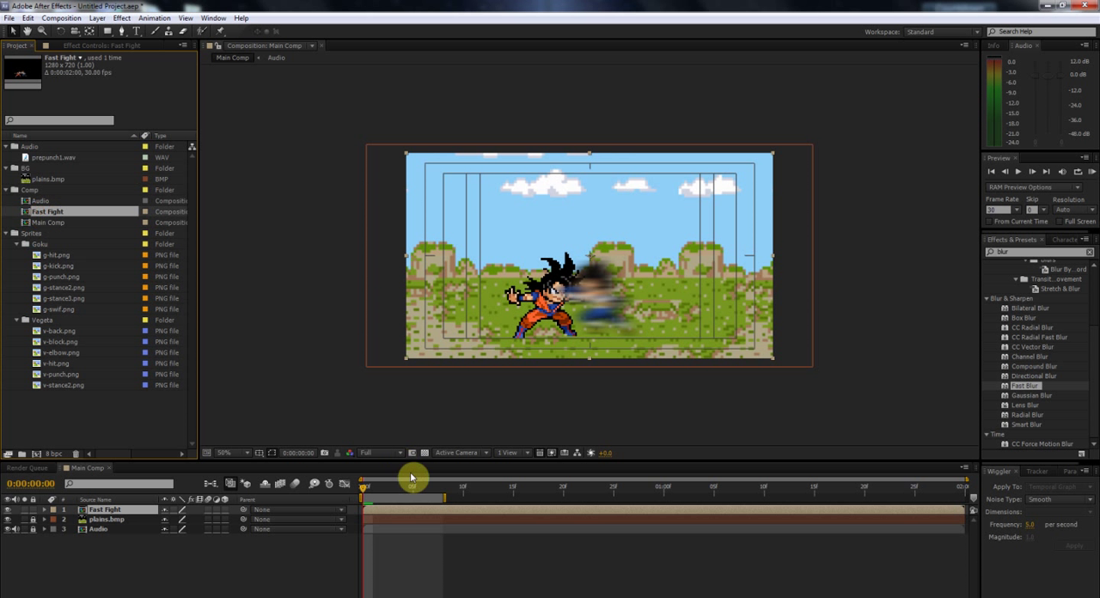
double_click(389, 513)
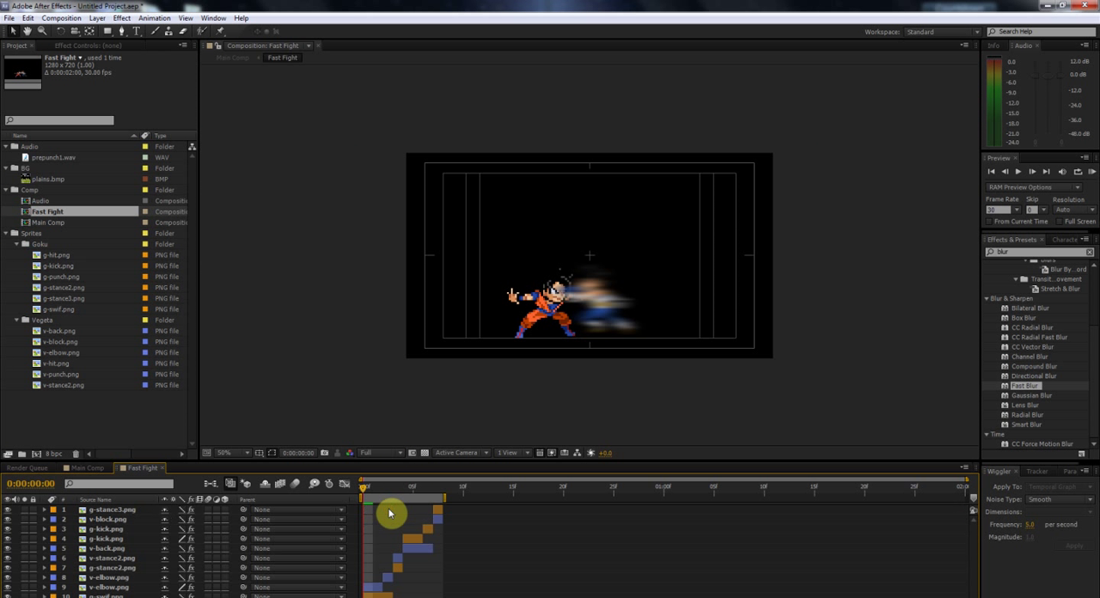
Step: Duplicate all ten sprite layers, stack the copies together above the originals, and shift them to start at frame 8
left_click(438, 513)
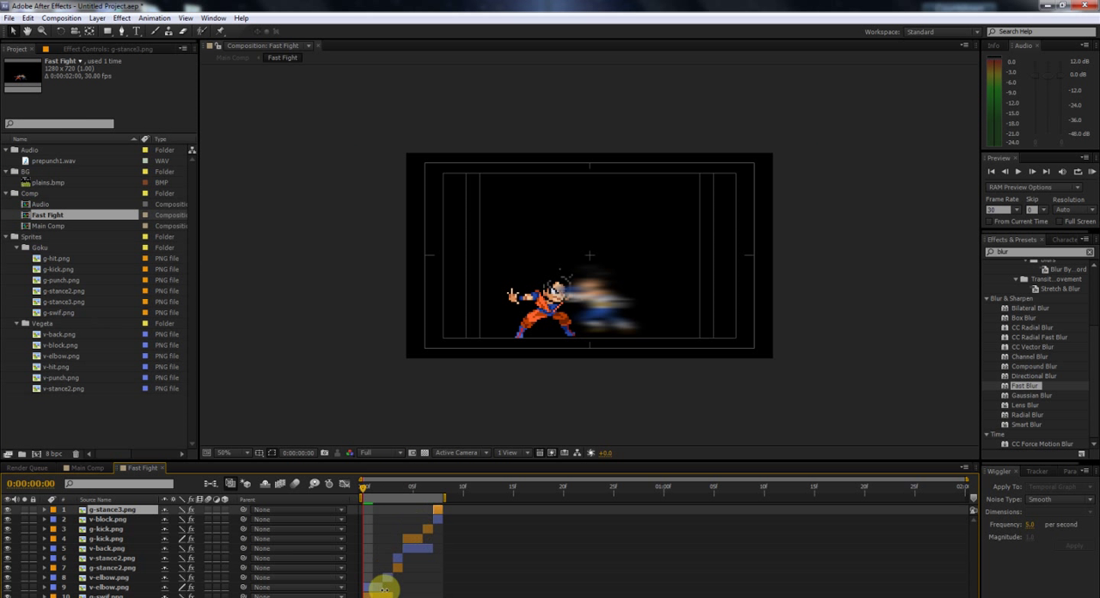
key("ctrl+a")
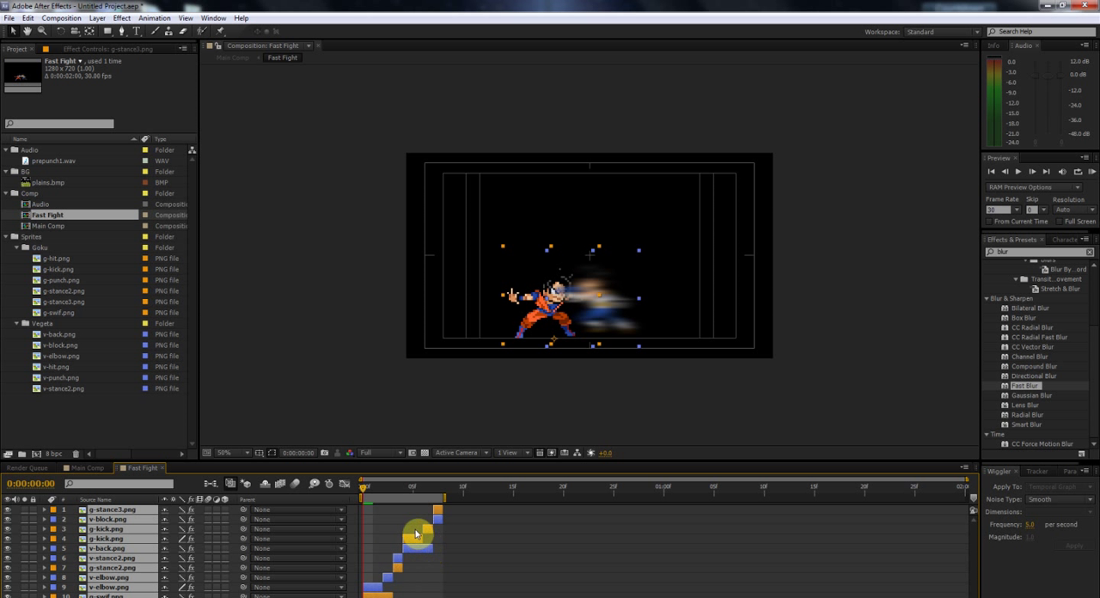
key("ctrl+d")
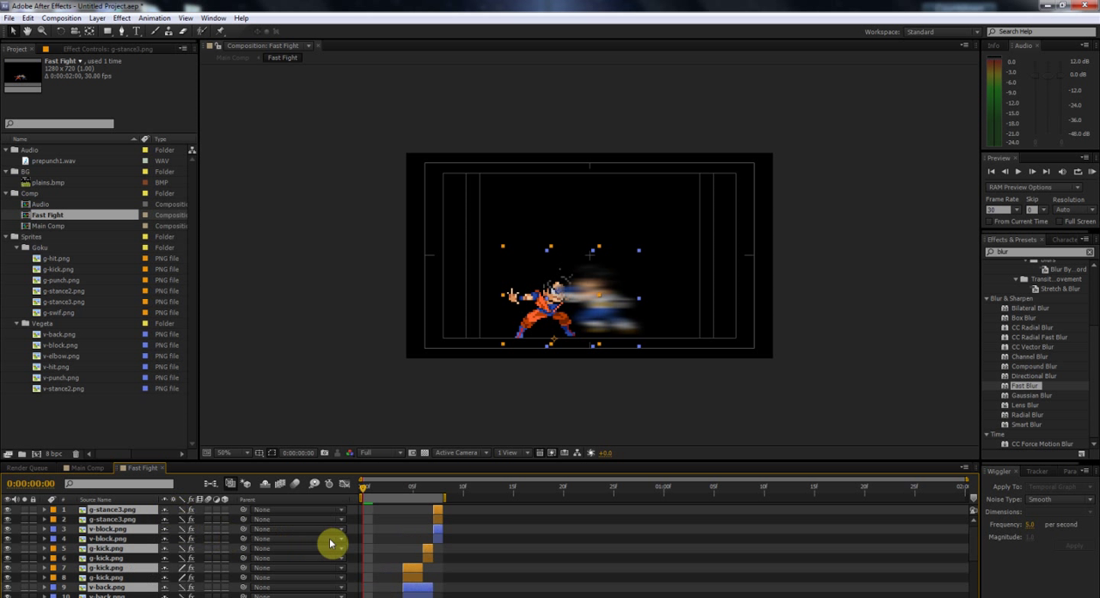
left_click_drag(151, 531, 147, 518)
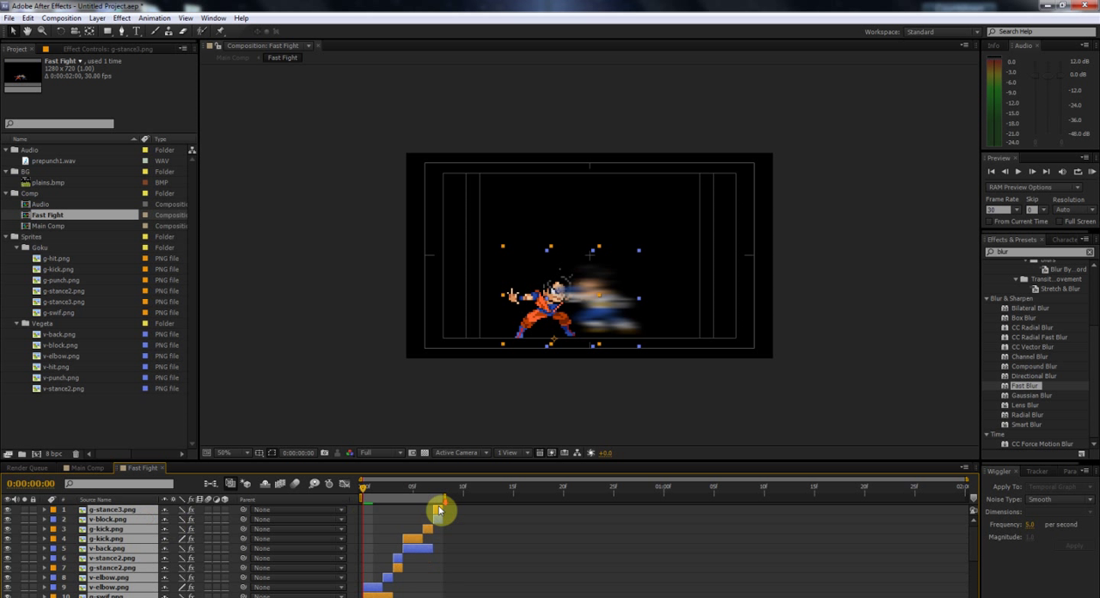
scroll(439, 514, "down", 2)
left_click_drag(384, 541, 407, 543)
left_click_drag(414, 494, 439, 518)
scroll(459, 537, "up", 1)
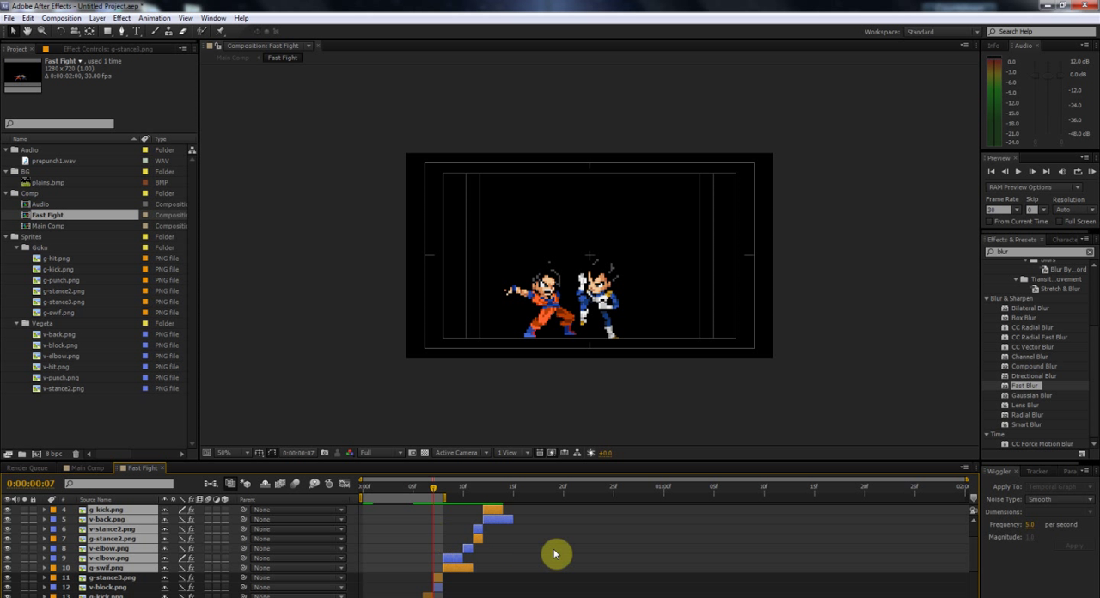
Step: Duplicate the ten-layer copied set again, group the new copies on top, and shift them to start at frame 16
scroll(451, 548, "down", 3)
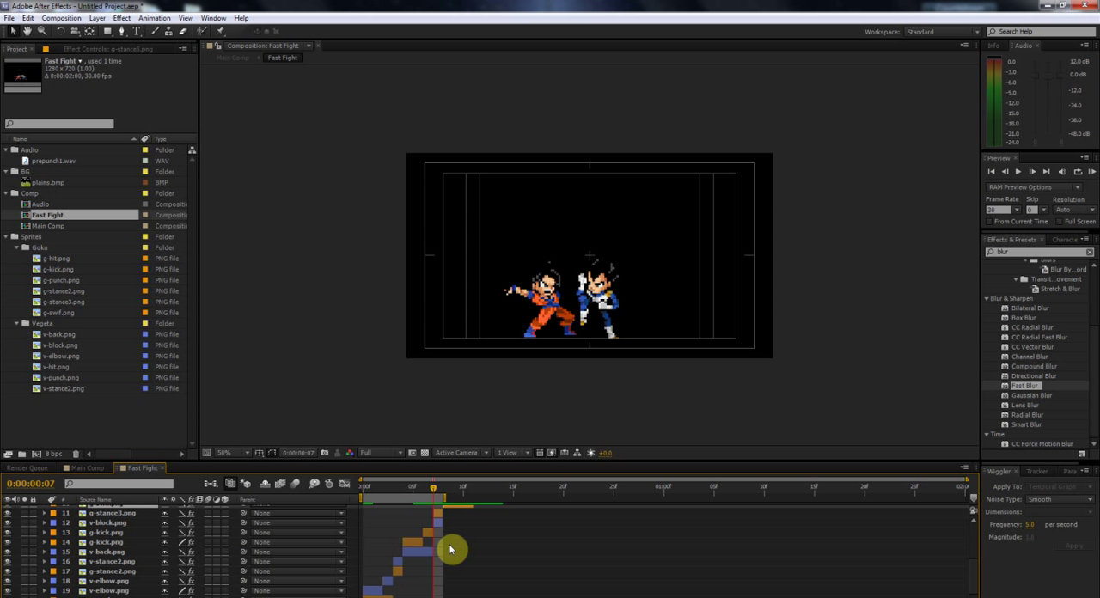
key("ctrl+d")
scroll(451, 549, "up", 4)
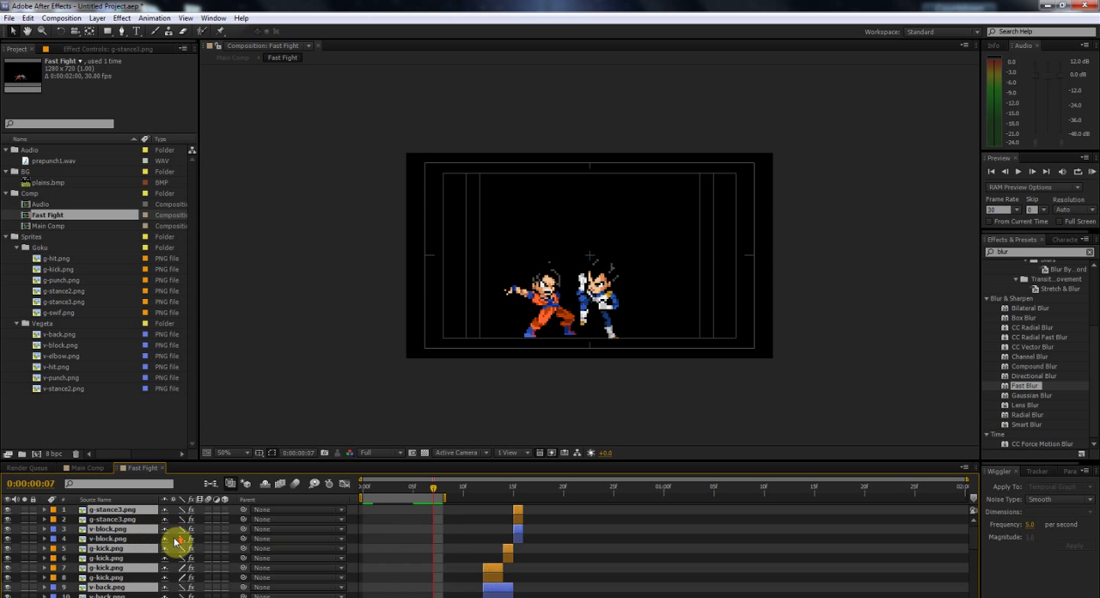
scroll(131, 534, "down", 3)
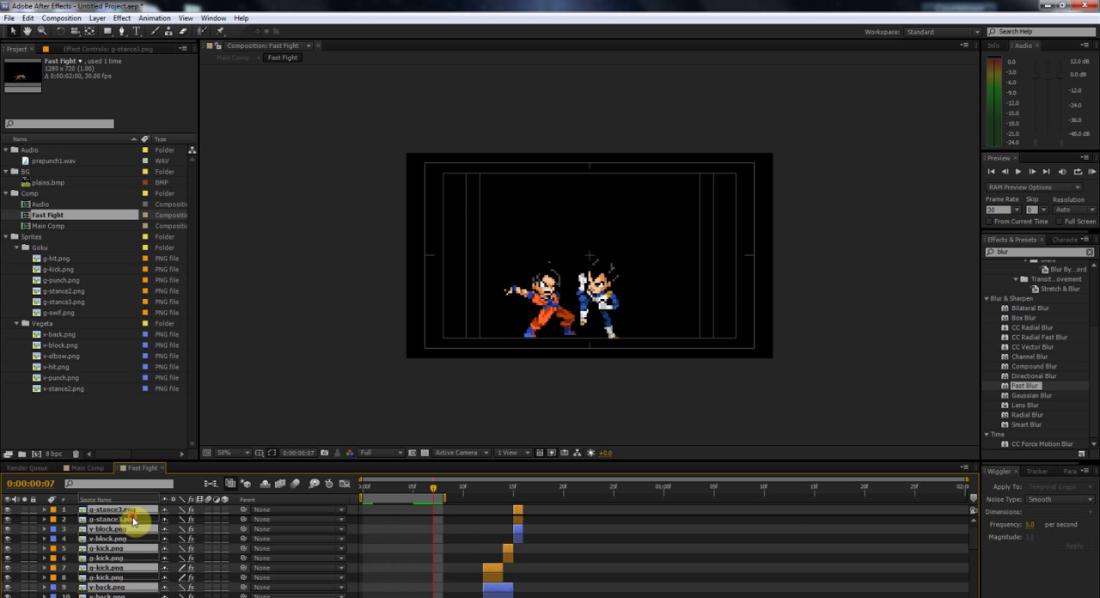
left_click_drag(446, 561, 531, 566)
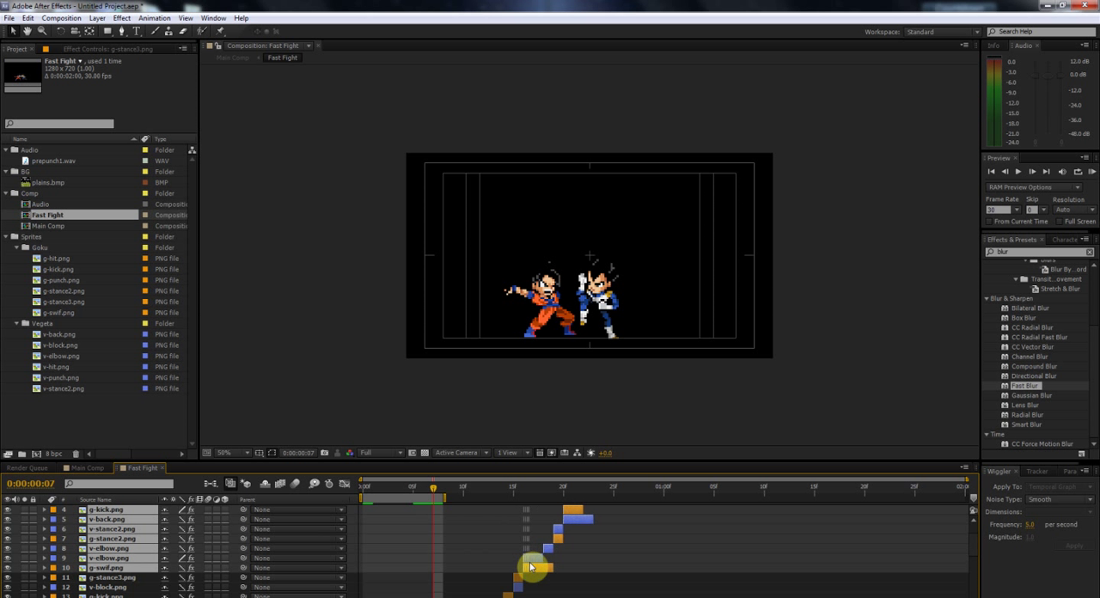
Step: Duplicate all thirty sprite layers, move the copies above the originals, and shift them to start at frame 24
scroll(531, 566, "down", 6)
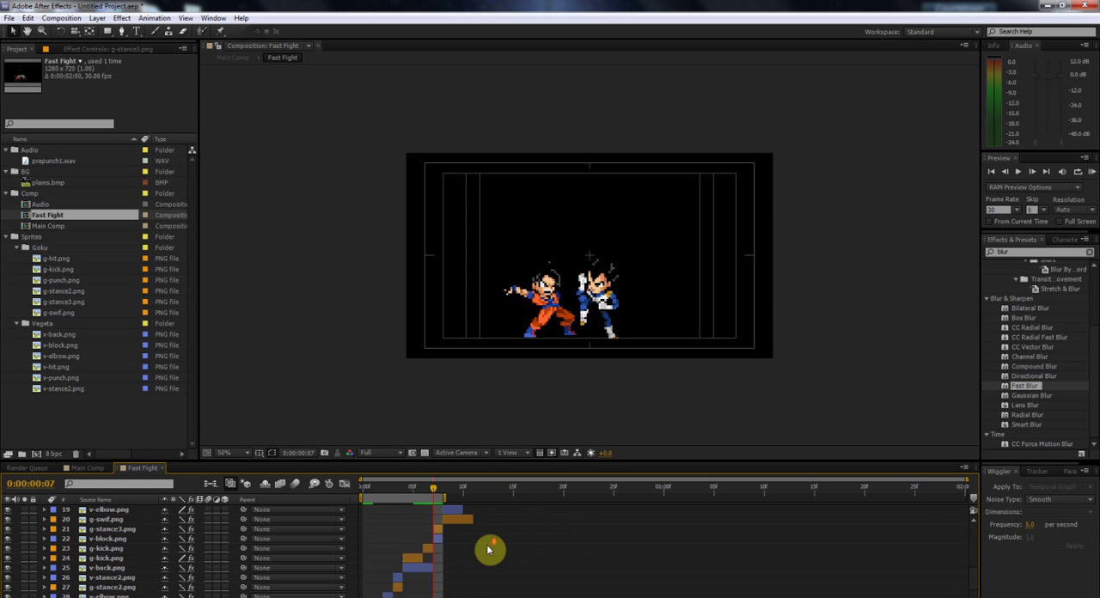
key("ctrl+a")
scroll(491, 540, "up", 7)
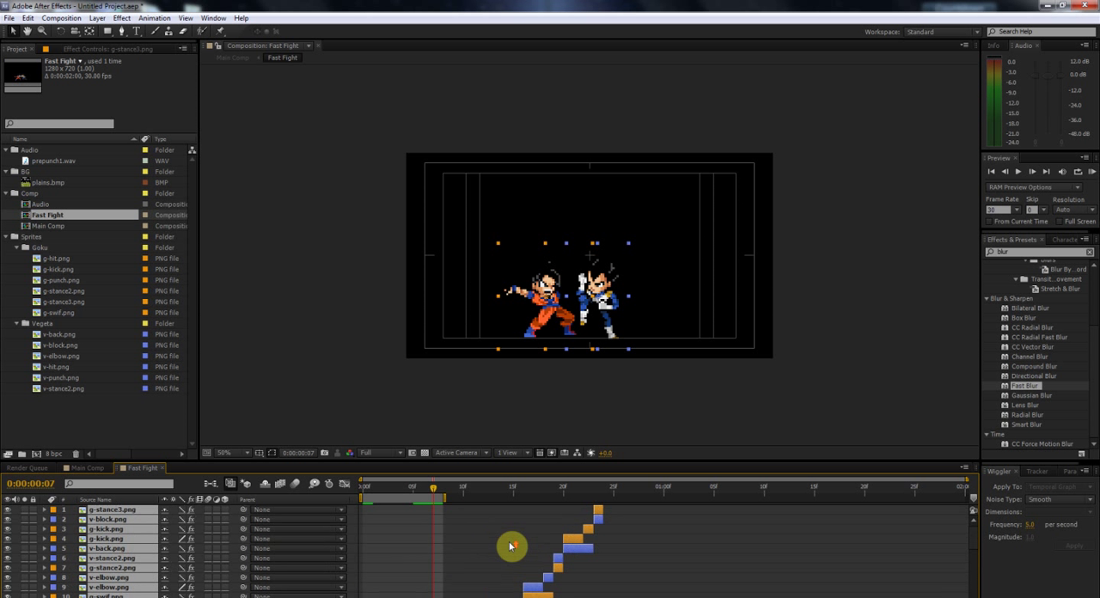
key("ctrl+d")
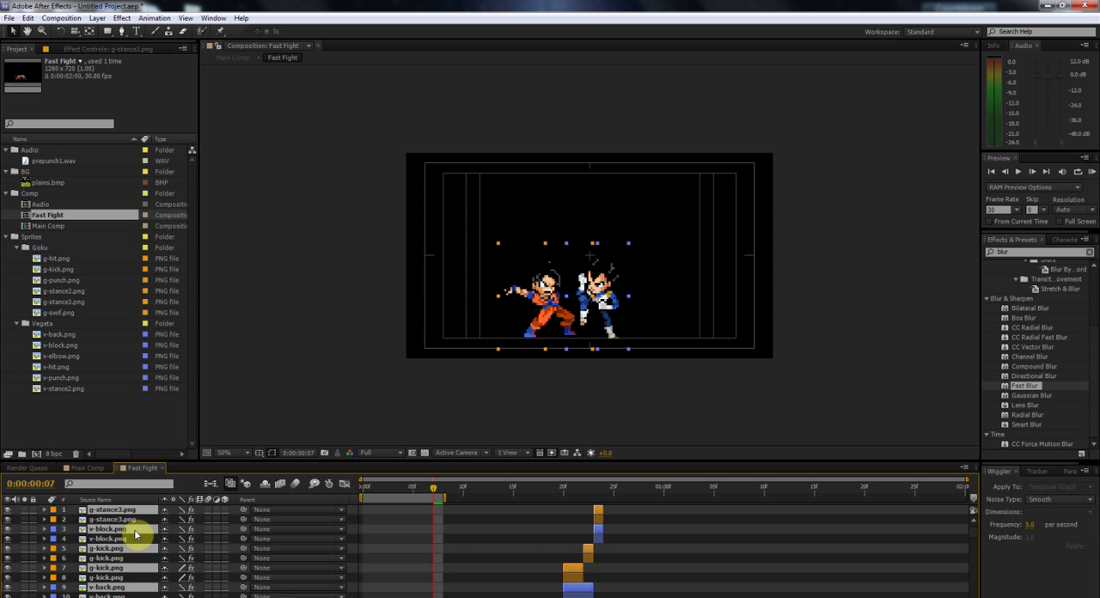
scroll(538, 564, "down", 9)
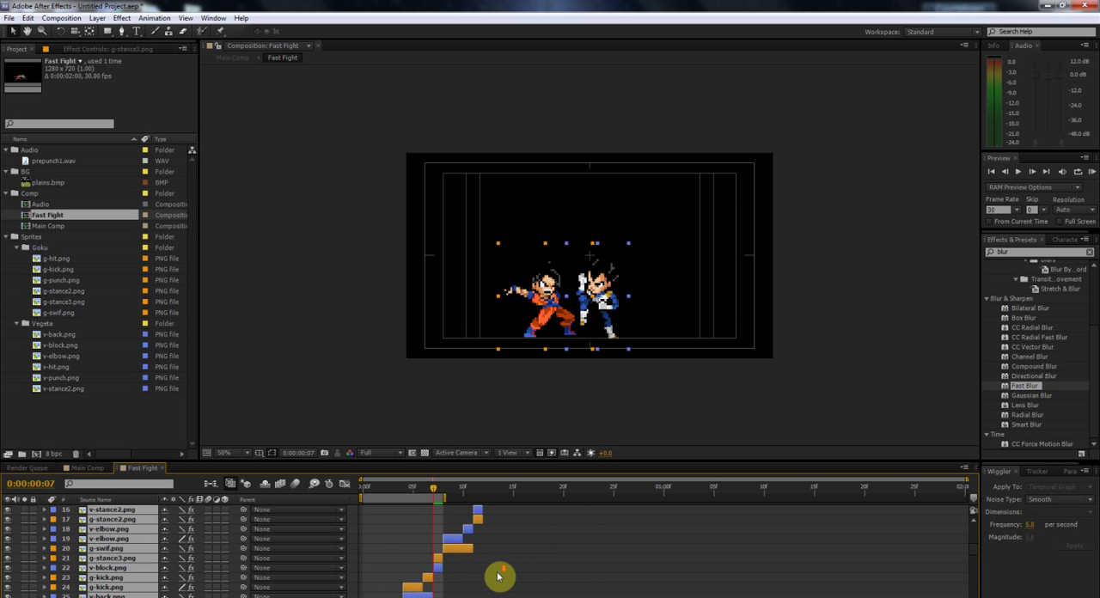
left_click_drag(376, 535, 613, 534)
scroll(794, 574, "up", 9)
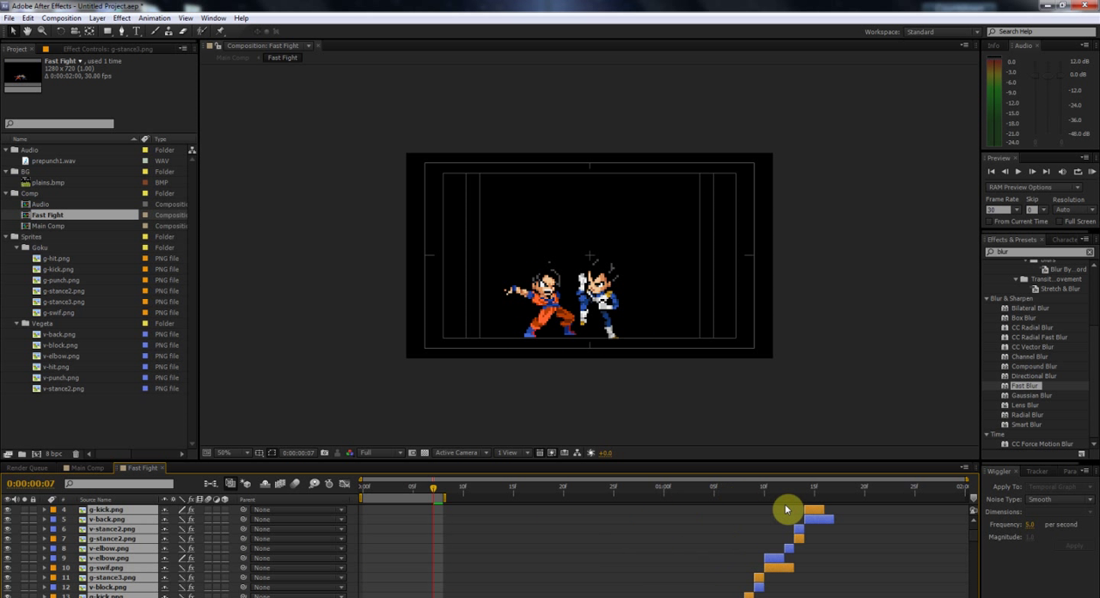
Step: Duplicate the thirty selected layers once more, group the copies on top, and shift them to start at 0:00:01:18
key("ctrl+d")
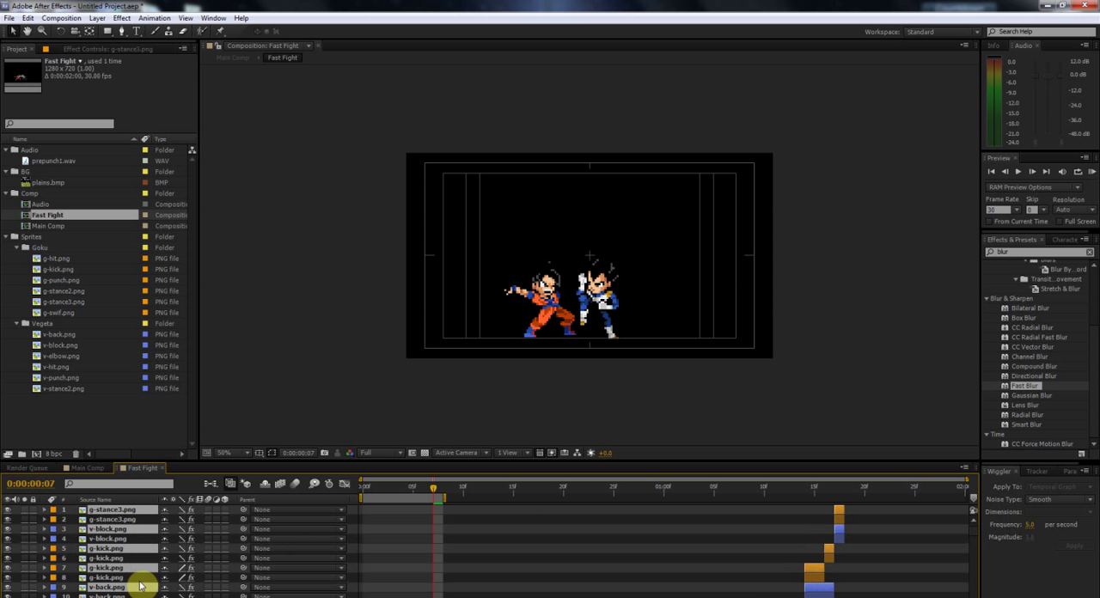
left_click_drag(134, 521, 137, 517)
scroll(722, 558, "down", 8)
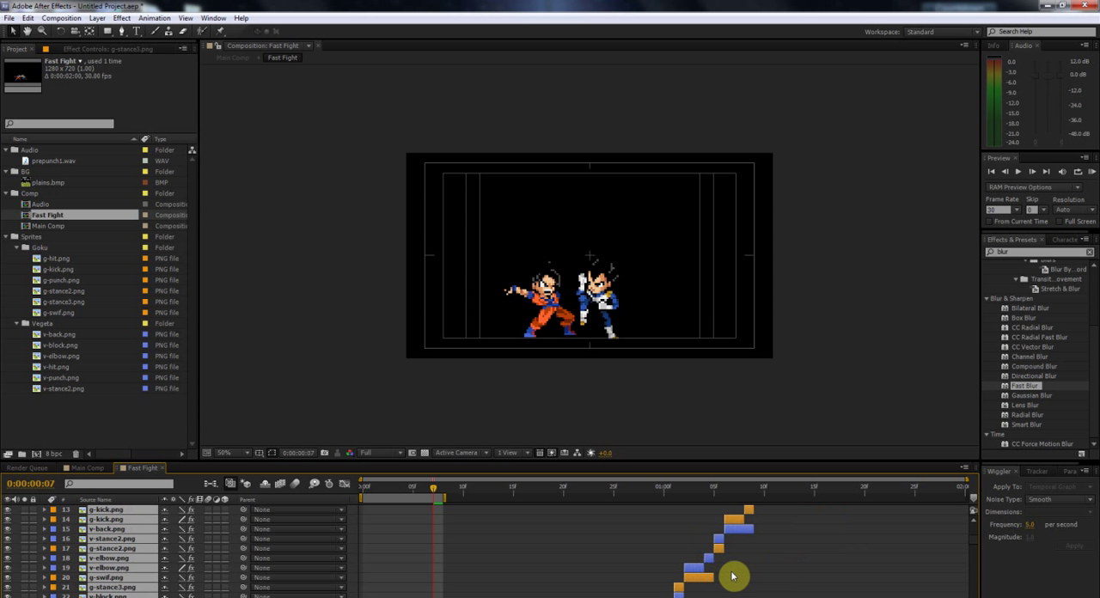
left_click_drag(621, 559, 853, 562)
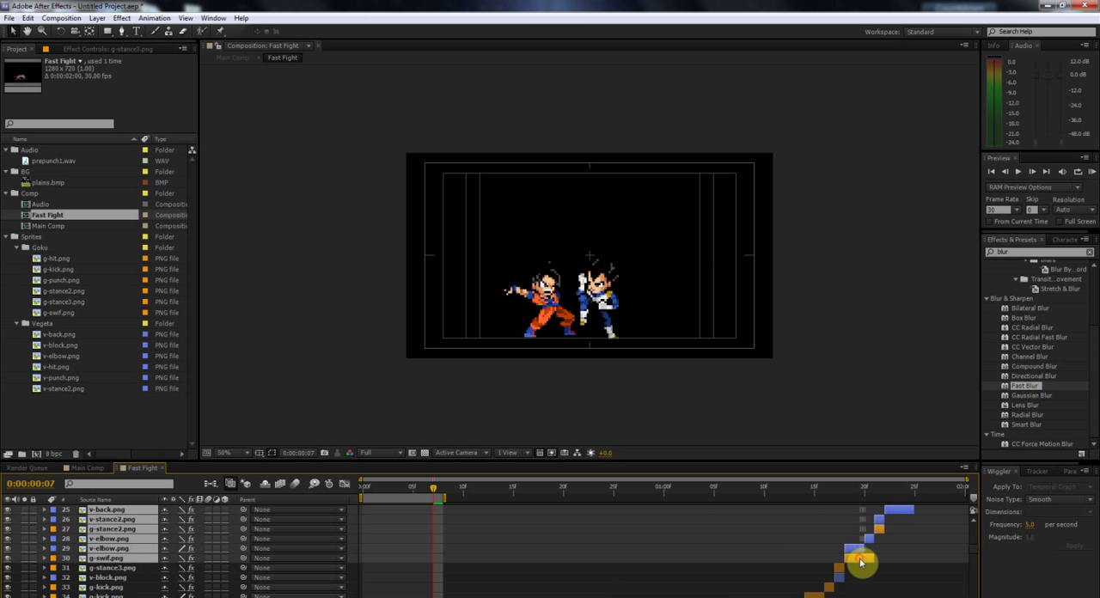
left_click_drag(846, 494, 960, 513)
Step: Return to Main Comp, extend its work area to the full two seconds, and RAM preview the looping fight
left_click(89, 468)
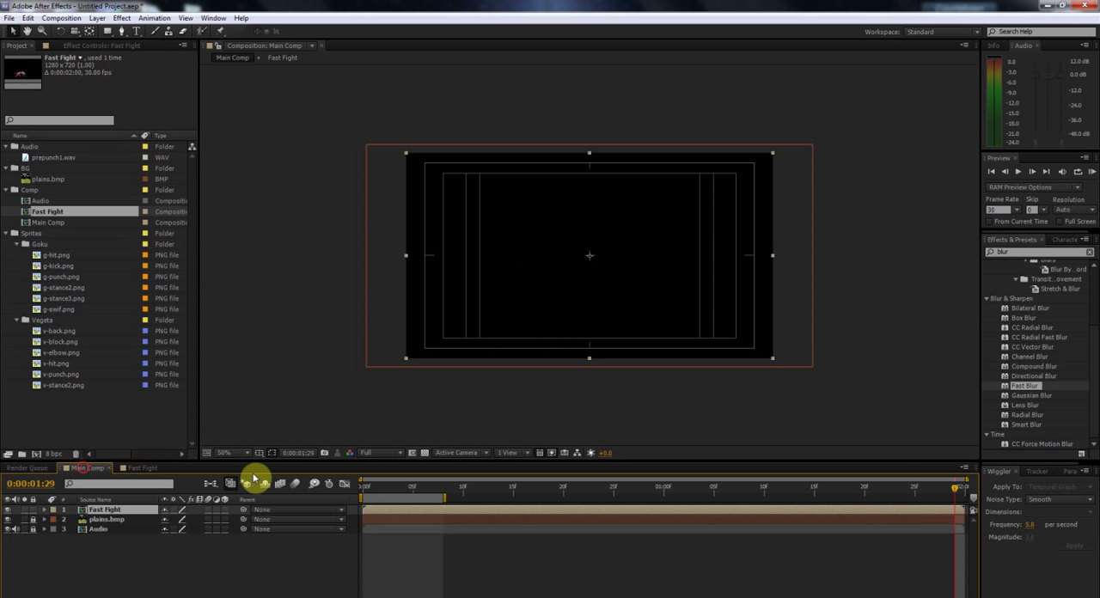
left_click_drag(440, 497, 1080, 489)
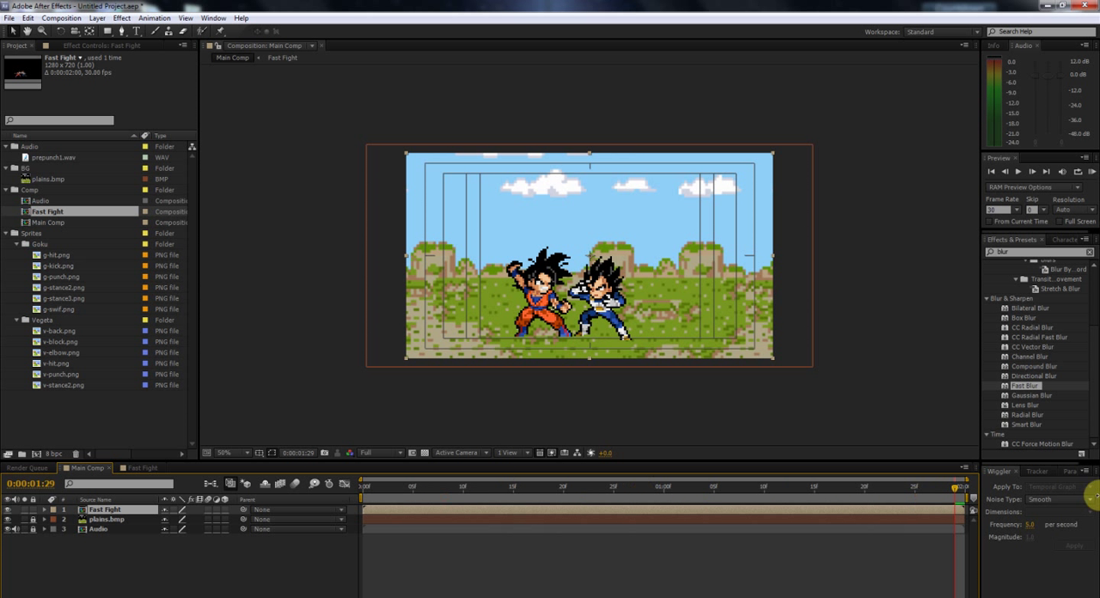
left_click(1094, 176)
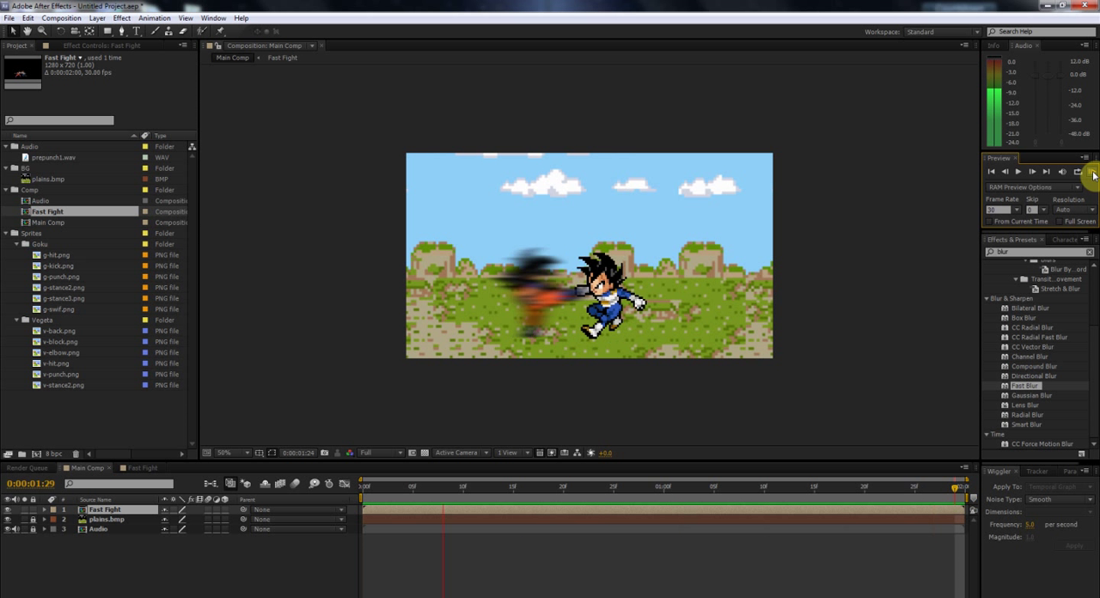
left_click(633, 304)
Step: Add a Position keyframe to Fast Fight at frame 0 and place the layer off-screen to the left at about -264, 360
mouse_move(370, 486)
left_mouse_down()
mouse_move(530, 489)
mouse_move(363, 488)
left_mouse_up()
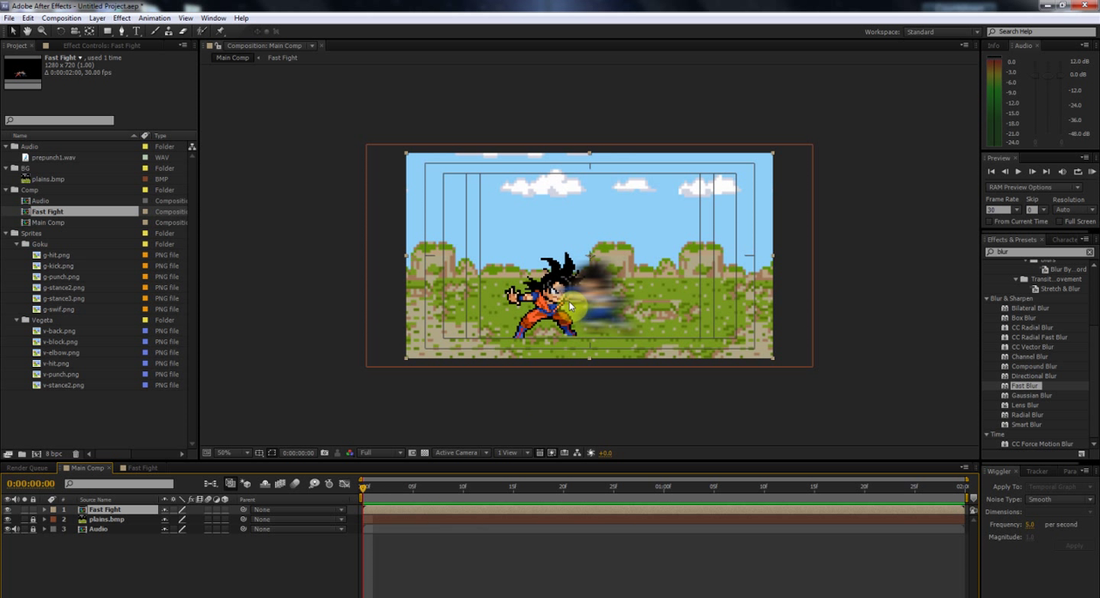
key("p")
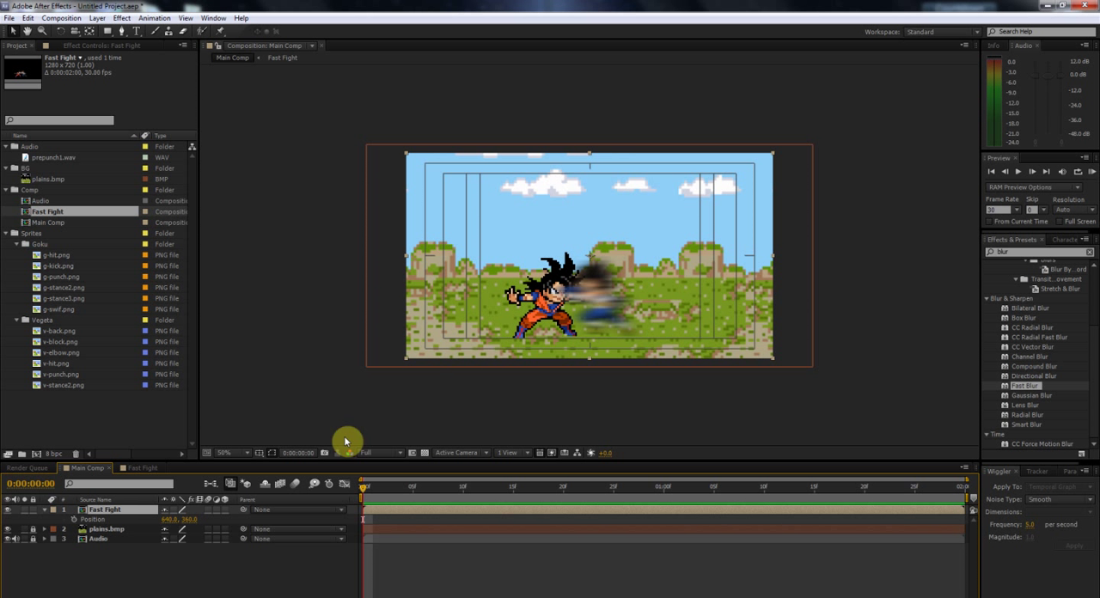
left_click(75, 522)
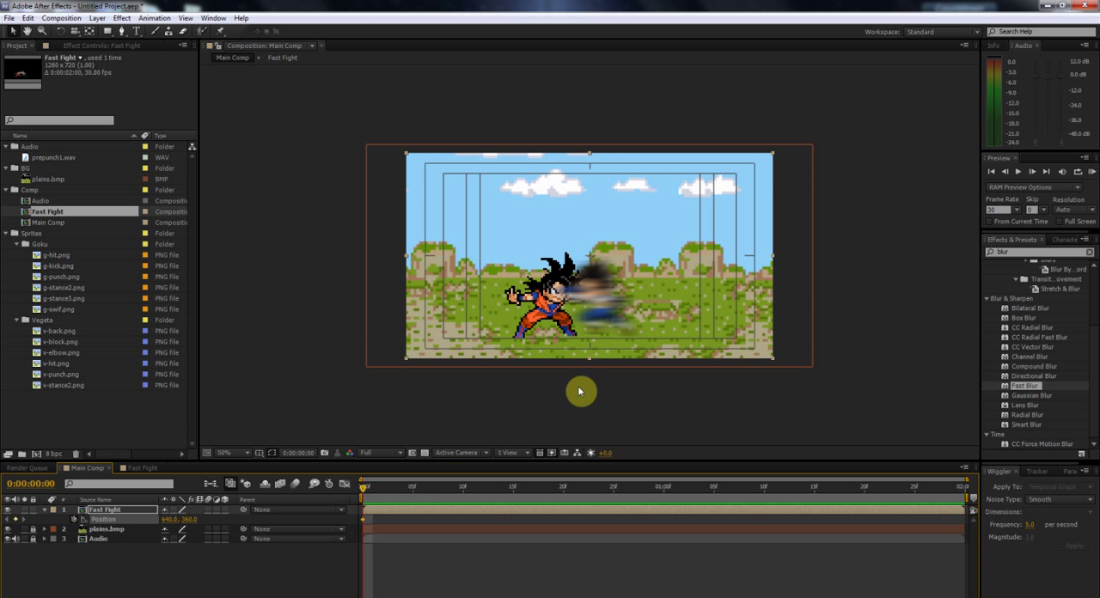
left_click_drag(598, 279, 334, 287)
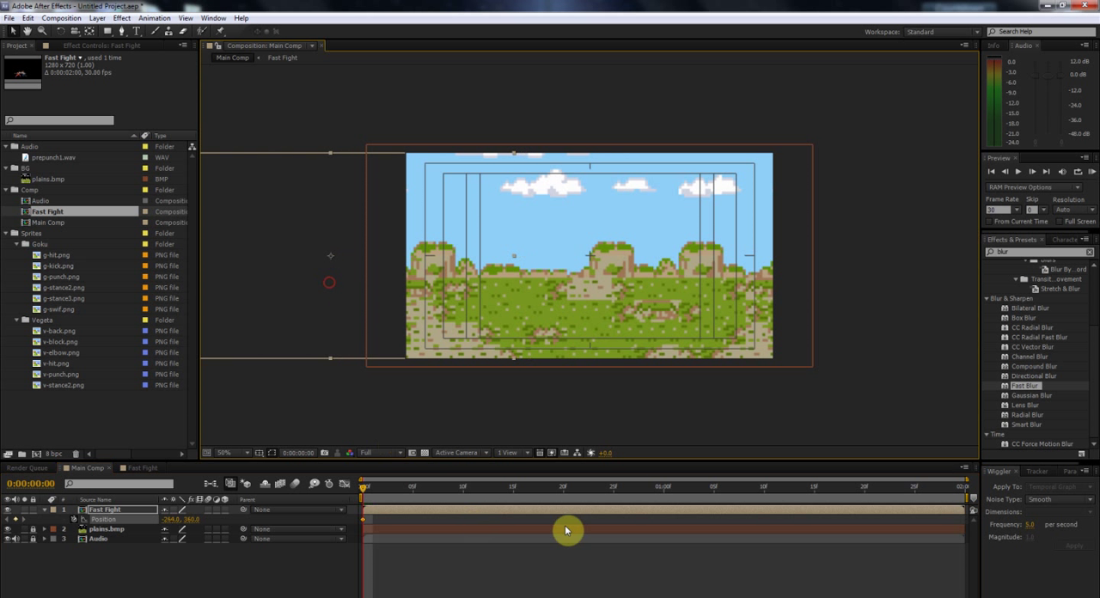
Step: Keyframe Fast Fight's Position at frame 10 to 1636, 360 so the fighters pass off-screen to the right
left_click_drag(817, 489, 471, 504)
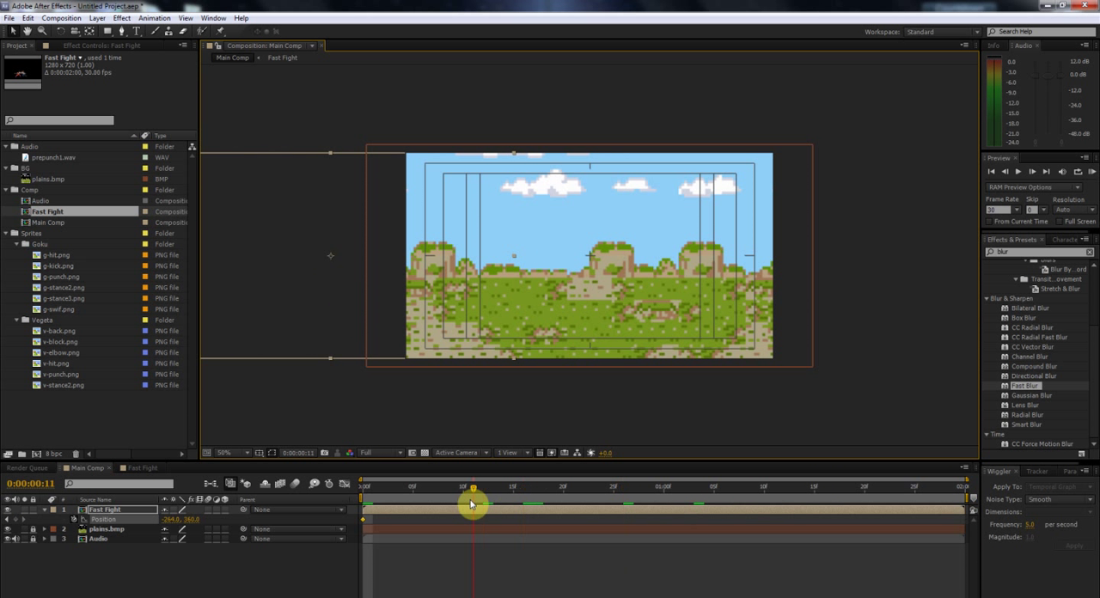
left_click_drag(165, 526, 1088, 448)
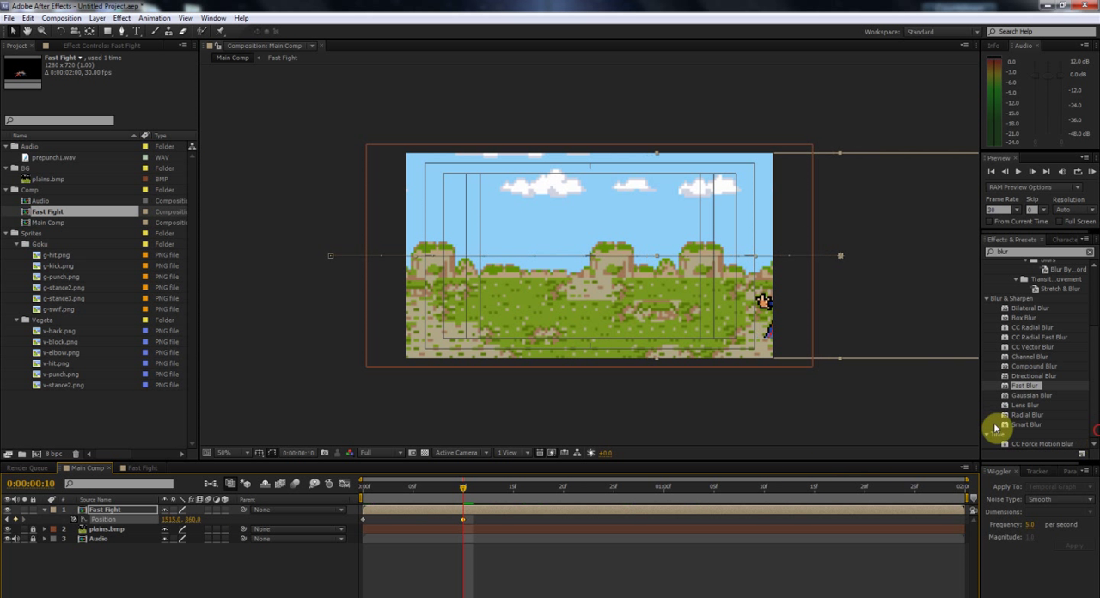
left_click_drag(172, 522, 241, 520)
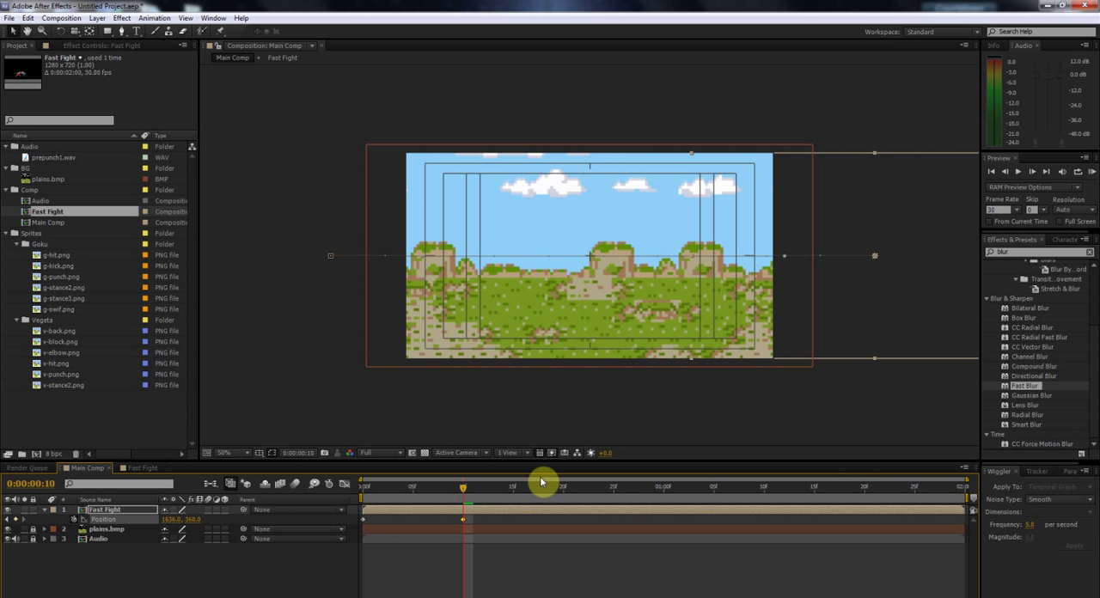
Step: Hold Fast Fight's Position with a keyframe at frame 25, and keyframe it at 0:00:01:00 beyond the upper-left corner, about -190, -268
left_click_drag(491, 489, 625, 490)
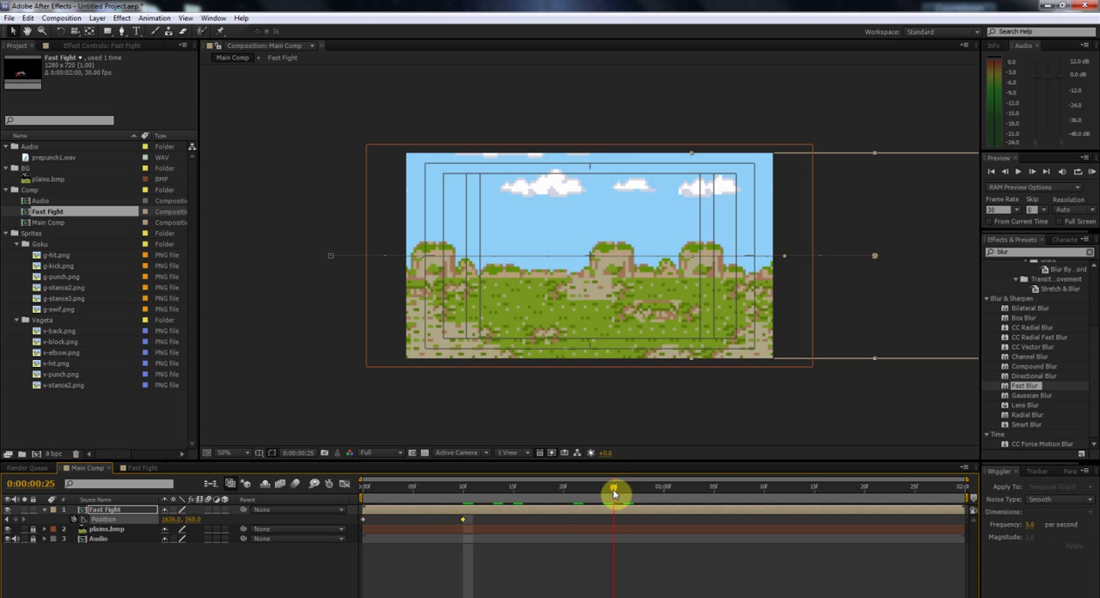
left_click(14, 520)
left_click(643, 495)
left_click_drag(855, 290, 359, 110)
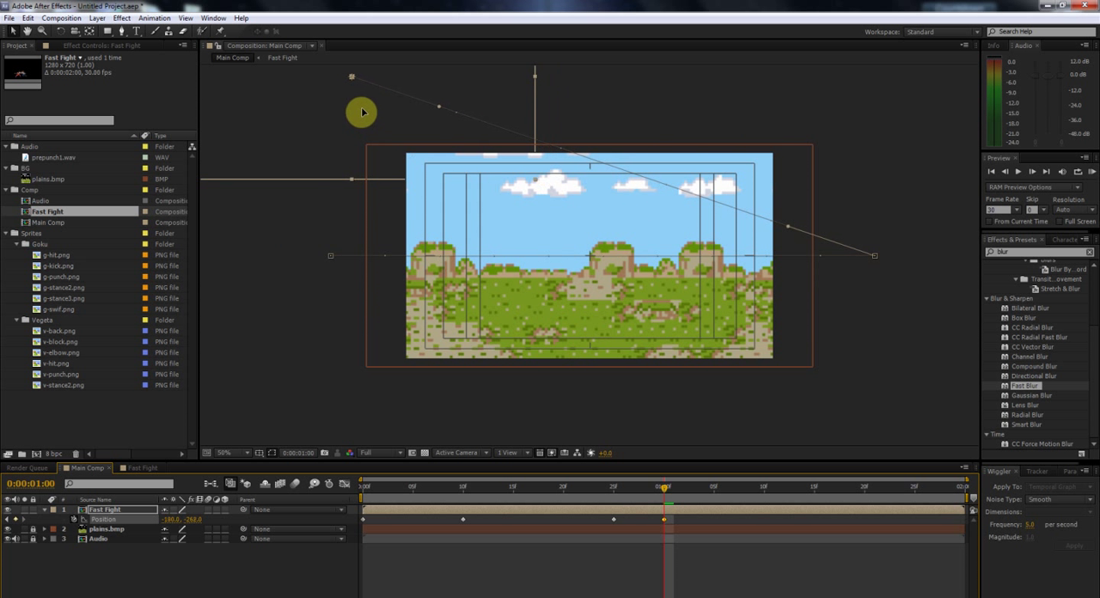
Step: Add a 0° Rotation keyframe to the Fast Fight layer at frame 25
key("r")
left_click(515, 490)
left_click_drag(541, 501, 599, 505)
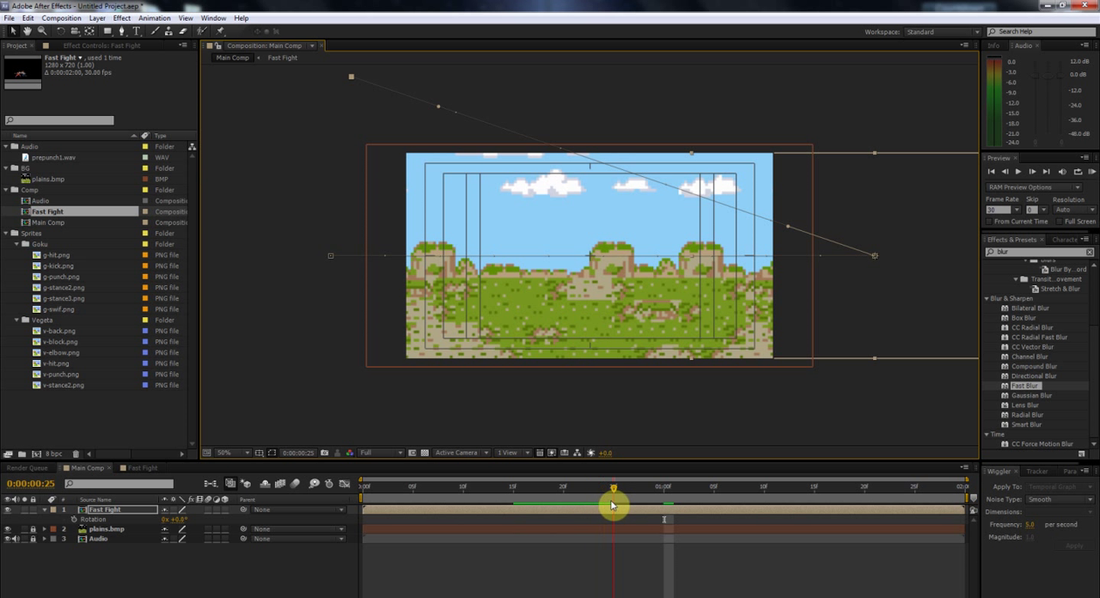
left_click(74, 519)
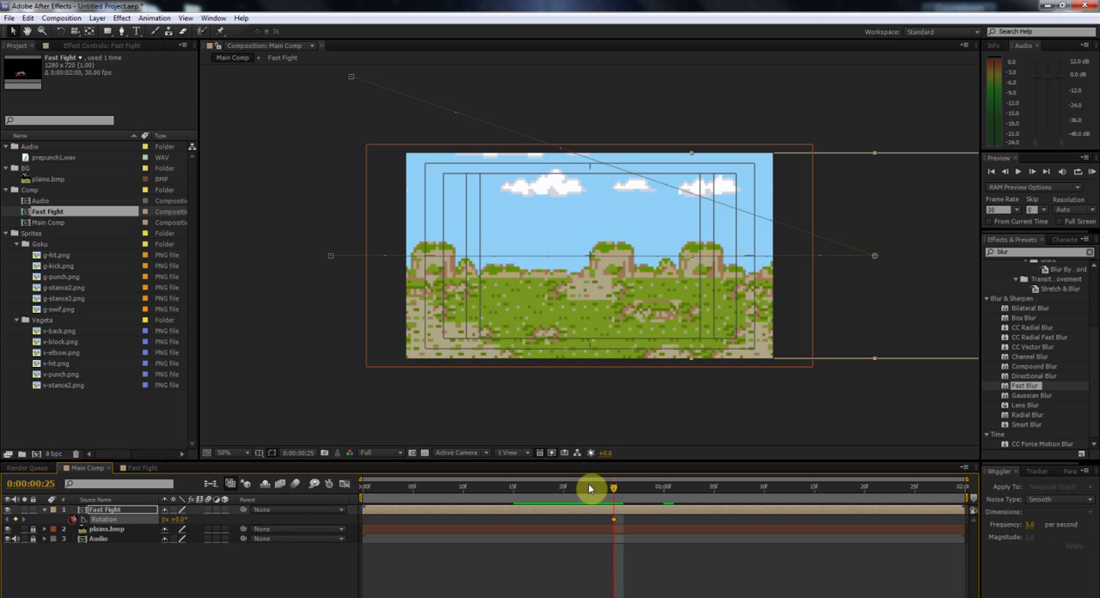
Step: Keyframe Fast Fight's Rotation to about 201° at 0:00:01:00 and preview the spinning exit in Main Comp
left_click(663, 489)
left_click_drag(181, 520, 293, 519)
left_click(1092, 173)
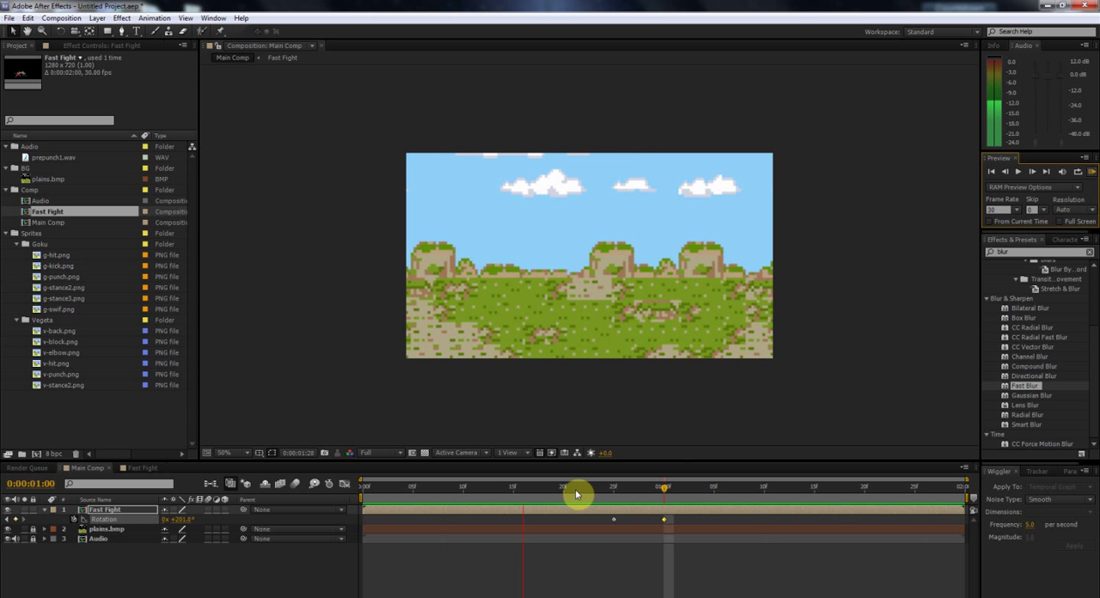
key("space")
left_click(626, 489)
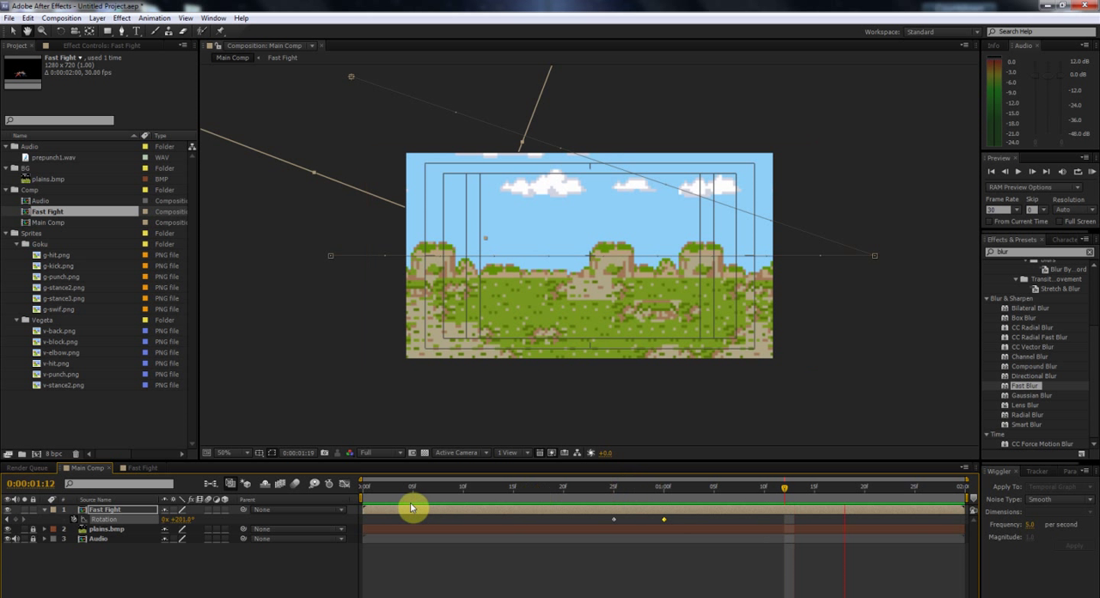
left_click(382, 489)
key("space")
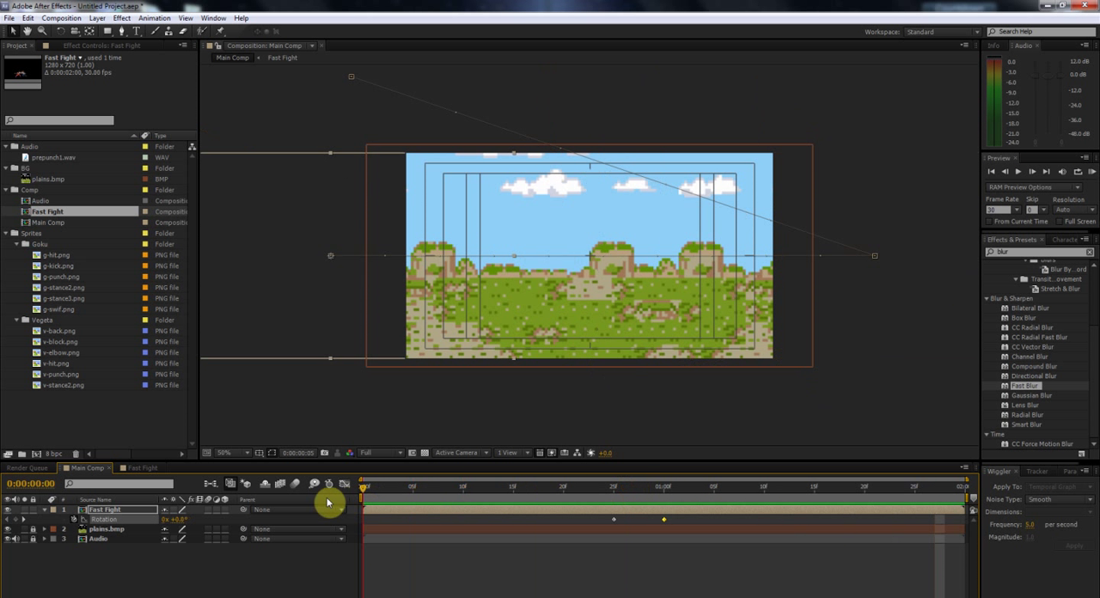
Step: Check the Fast Fight pre-comp's layers at frame 8, and undo both Rotation keyframes in Main Comp
left_click(442, 488)
left_click(135, 469)
scroll(496, 549, "down", 10)
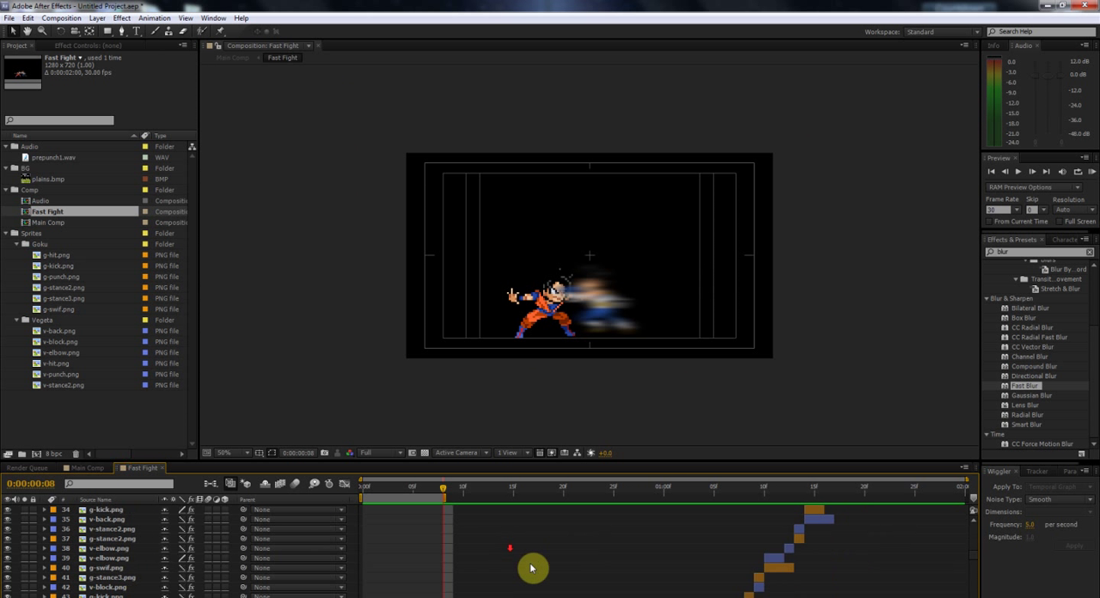
left_click(102, 467)
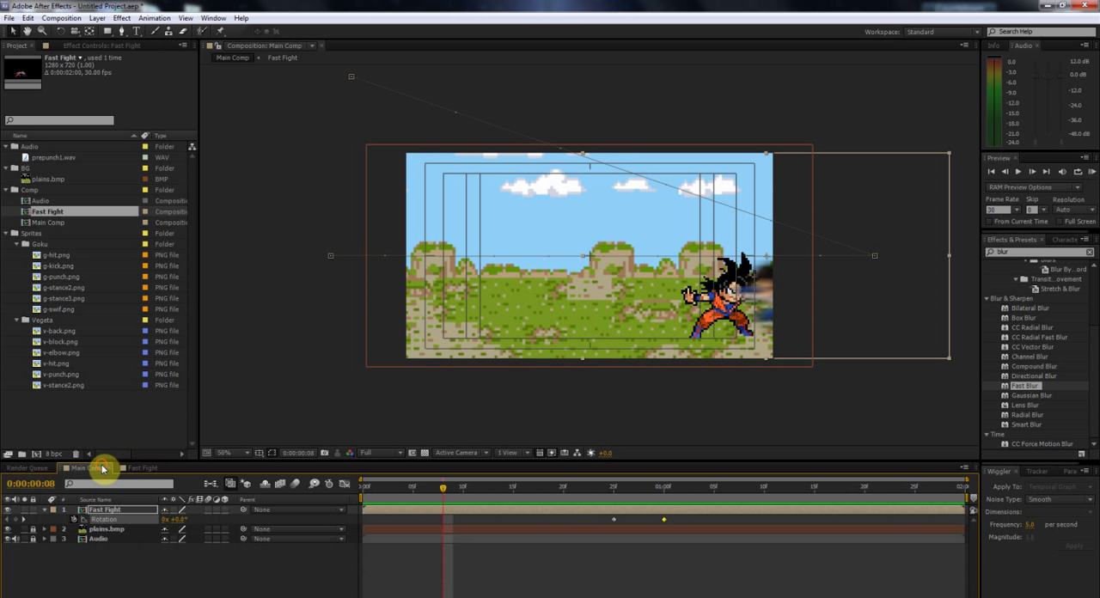
key("ctrl+z")
key("ctrl+z")
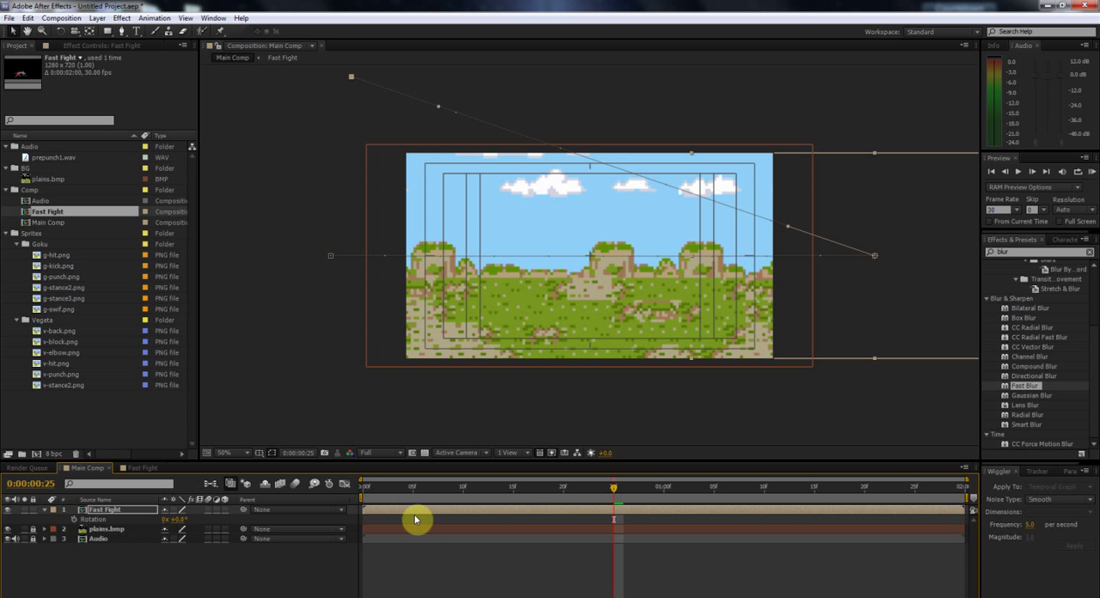
Step: Remove all Position keyframes from Fast Fight at frame 5 so the fighters stay in view, and collapse the layer's properties
left_click(373, 495)
left_click_drag(373, 495, 413, 511)
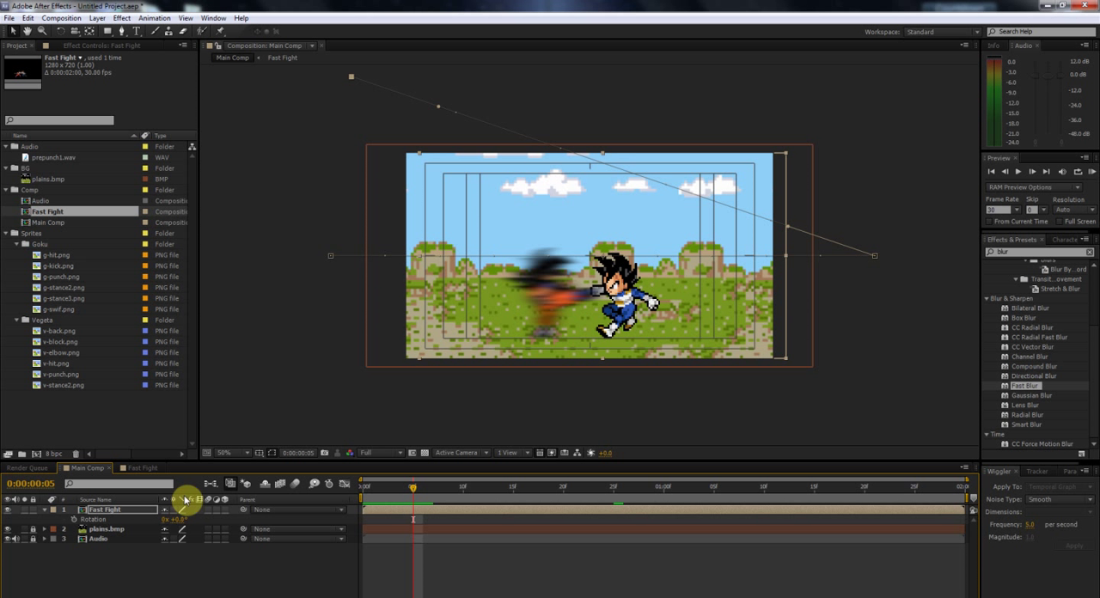
key("p")
left_click_drag(686, 514, 323, 525)
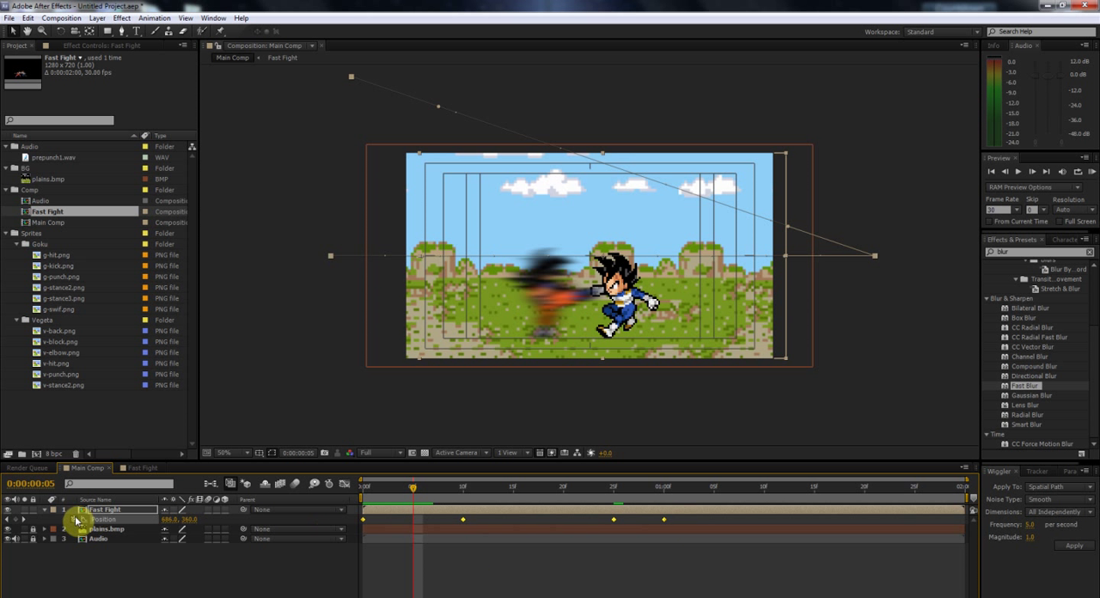
left_click(75, 520)
left_click(46, 510)
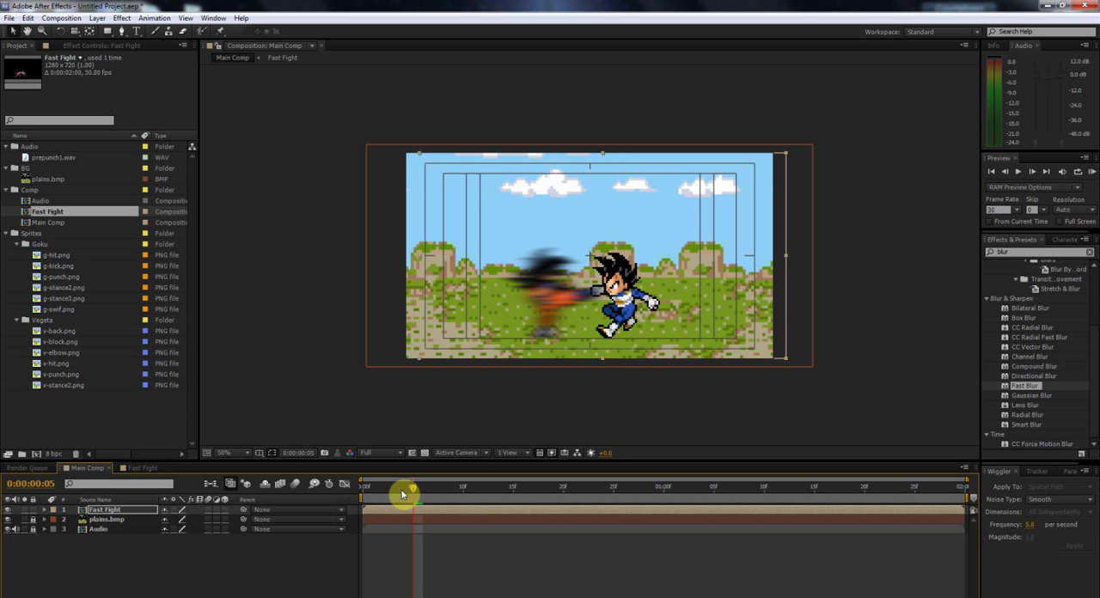
Step: Scale the Fast Fight layer up to 977% in Main Comp, inspect the enlarged sprites and switch the layer to draft quality
left_click(140, 467)
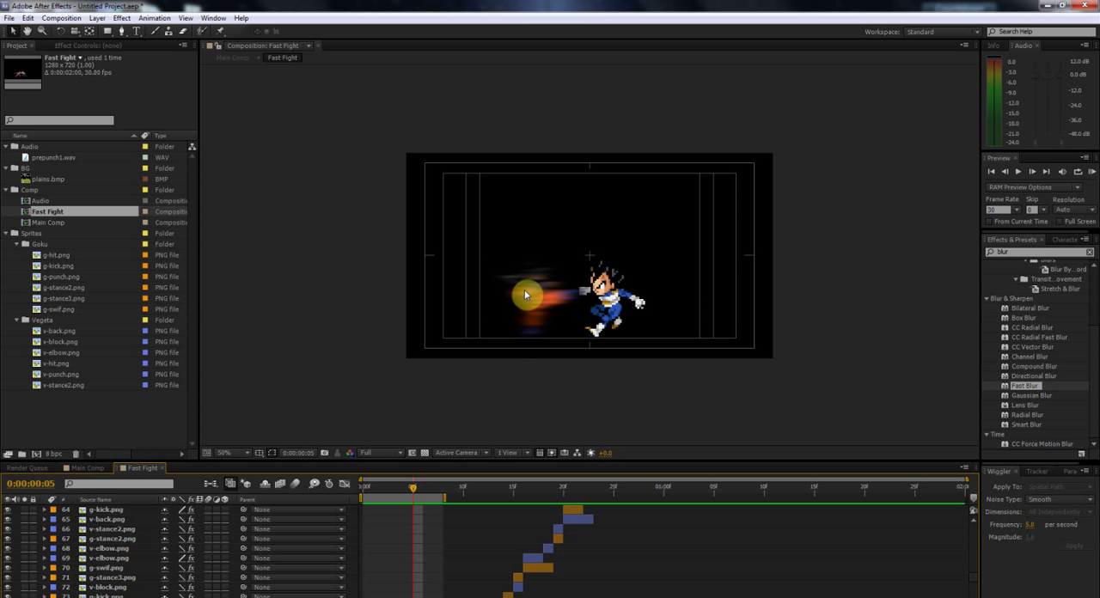
left_click(95, 467)
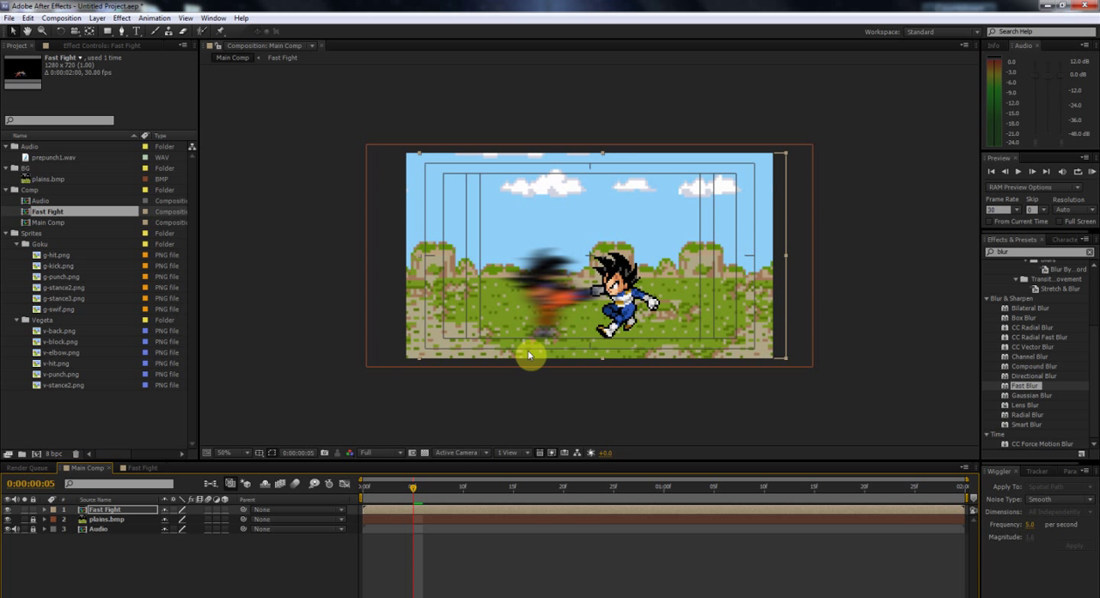
key("s")
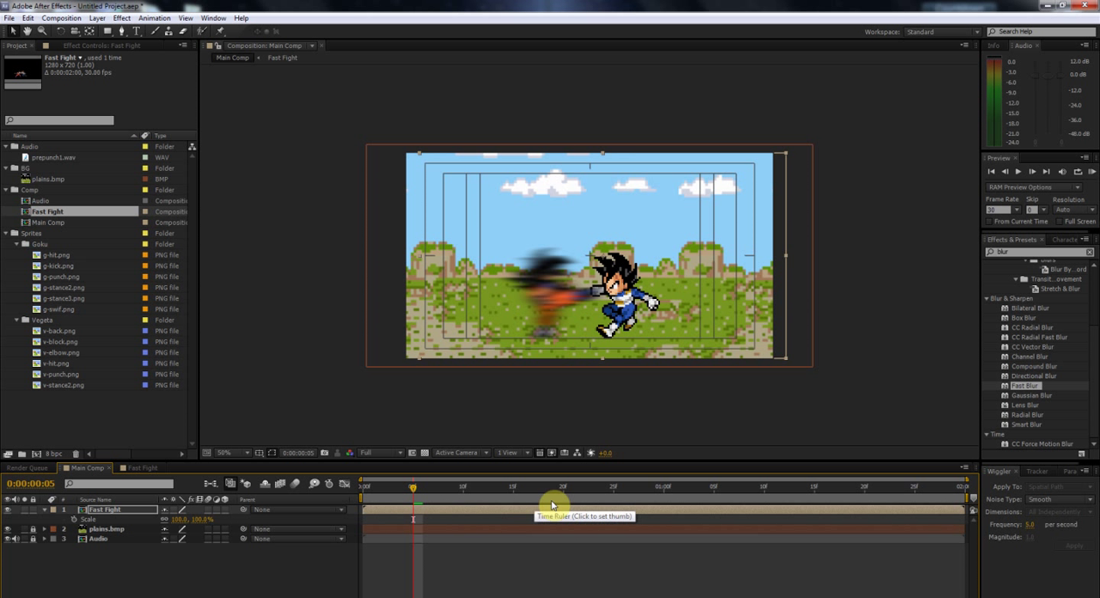
left_click_drag(198, 522, 688, 498)
left_click_drag(630, 305, 595, 279)
scroll(527, 328, "up", 1)
left_click_drag(594, 341, 573, 310)
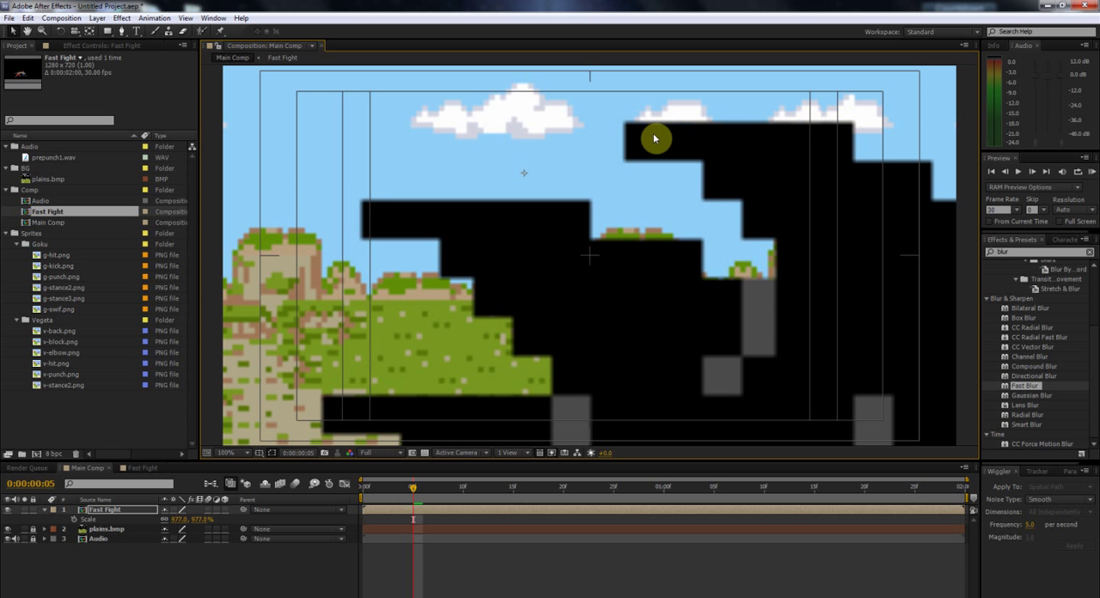
left_click(183, 513)
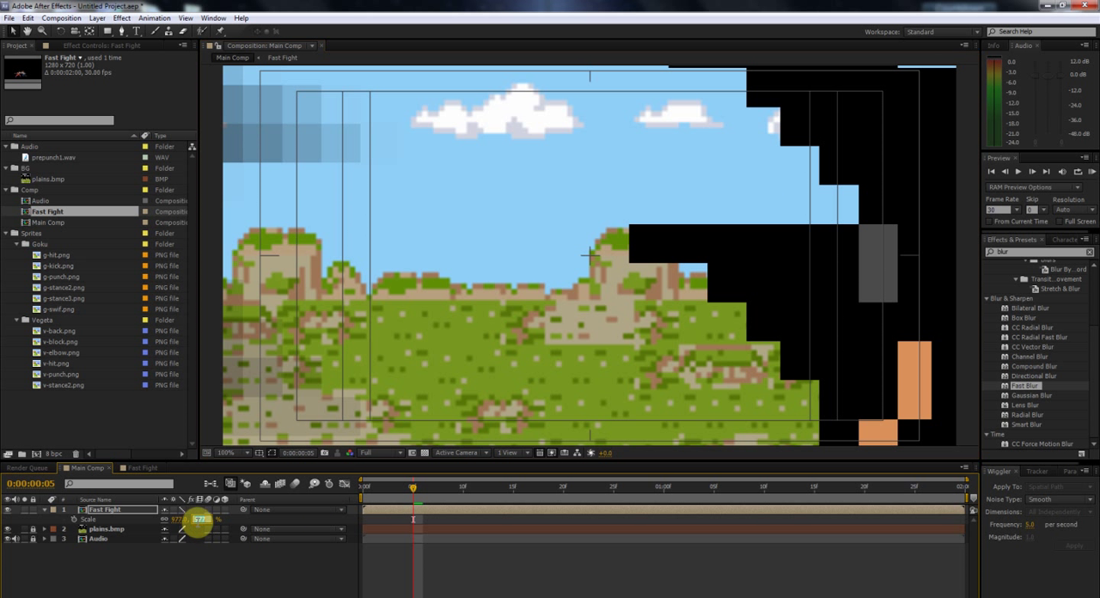
Step: Set Fast Fight's Scale to 100% and reposition the fighters near the middle of the background
left_click(232, 518)
type("100")
key("Return")
left_click_drag(816, 86, 661, 256)
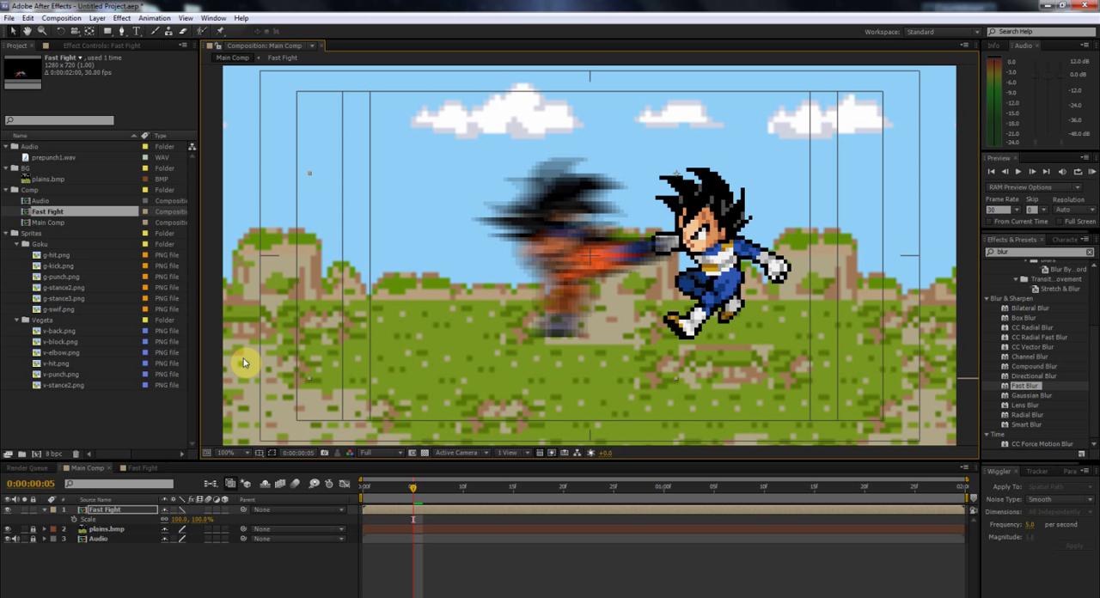
key("comma")
left_click_drag(589, 255, 554, 285)
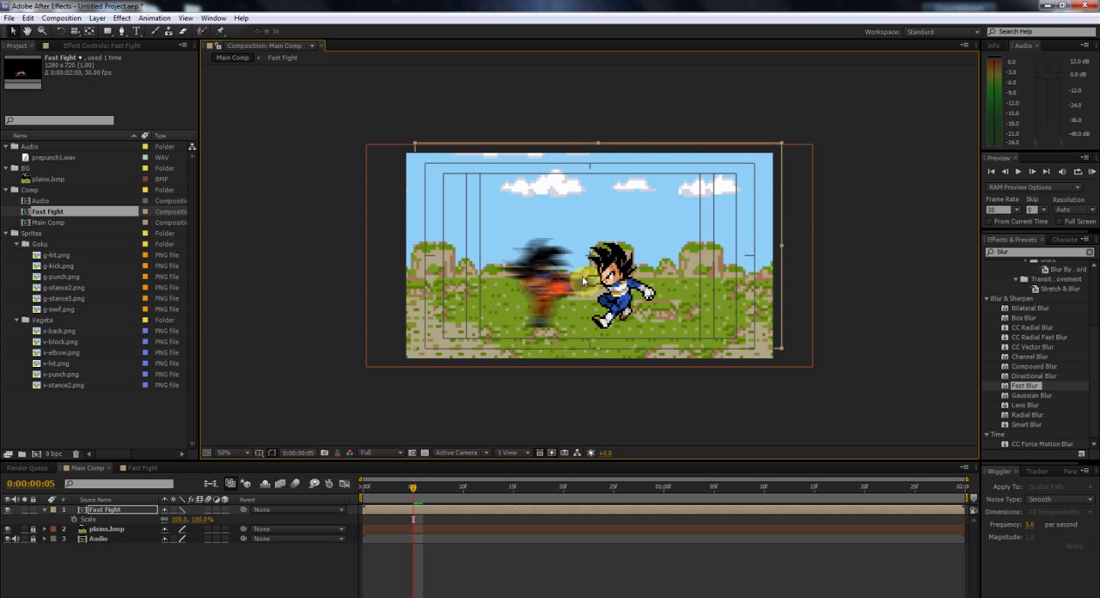
Step: Undo the moves and scale changes made to the Fast Fight layer, and return to frame 0
key("ctrl+z")
key("ctrl+z")
key("ctrl+z")
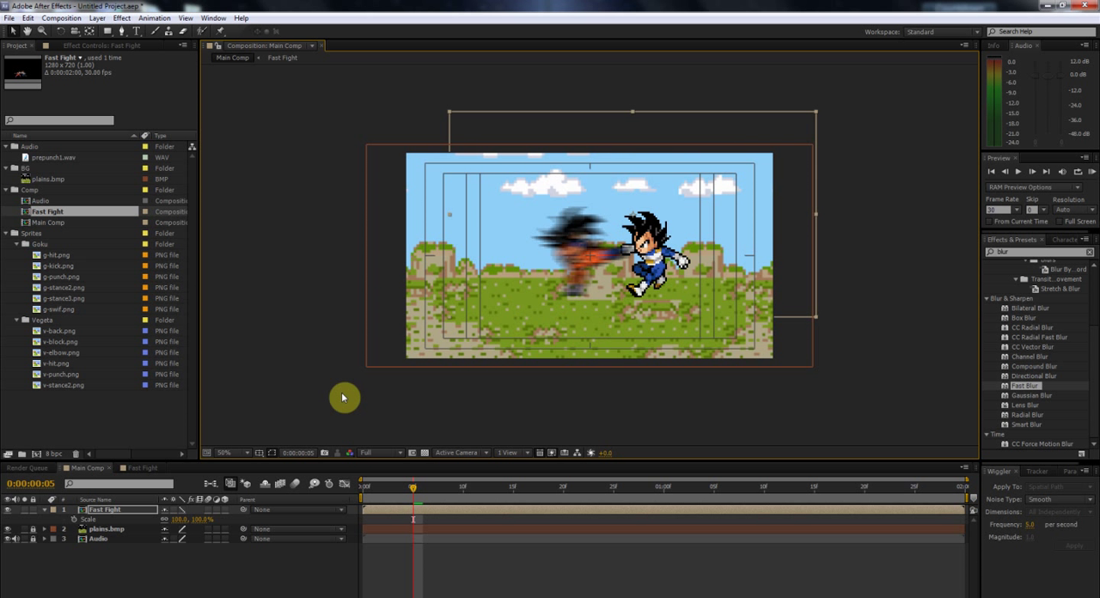
key("ctrl+z")
key("ctrl+z")
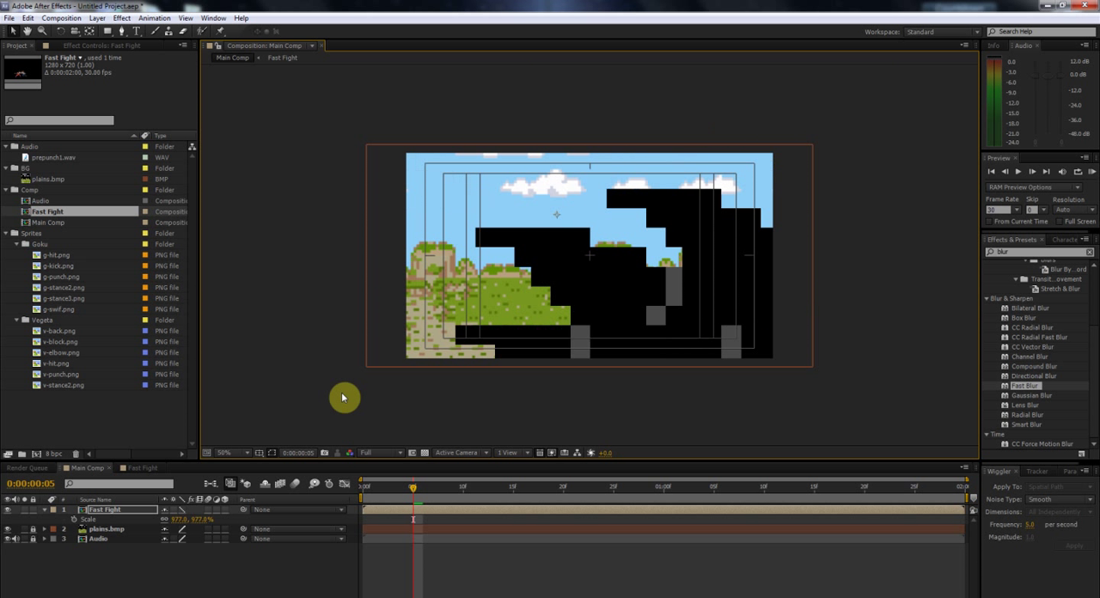
key("ctrl+z")
key("ctrl+z")
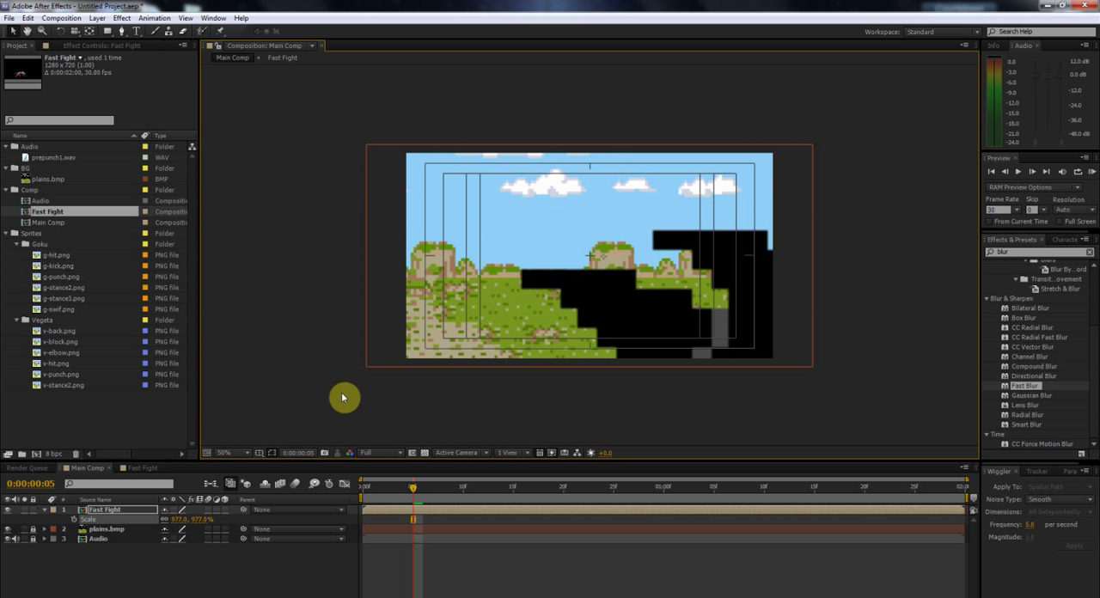
left_click_drag(393, 492, 362, 491)
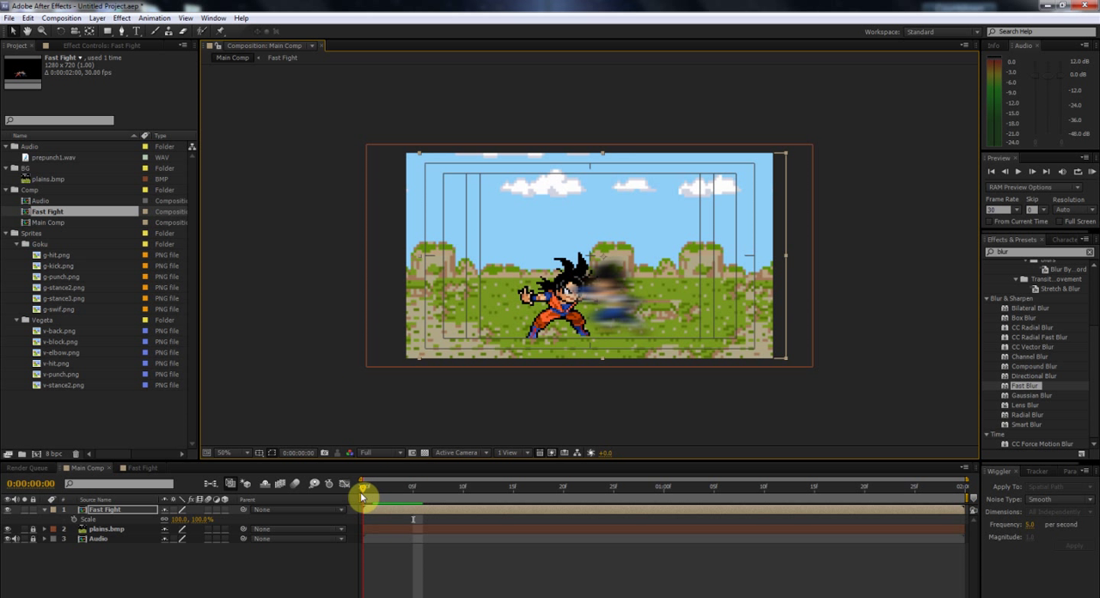
Step: Set the Fast Fight layer's quality back to Best at frame 0
left_click(174, 513)
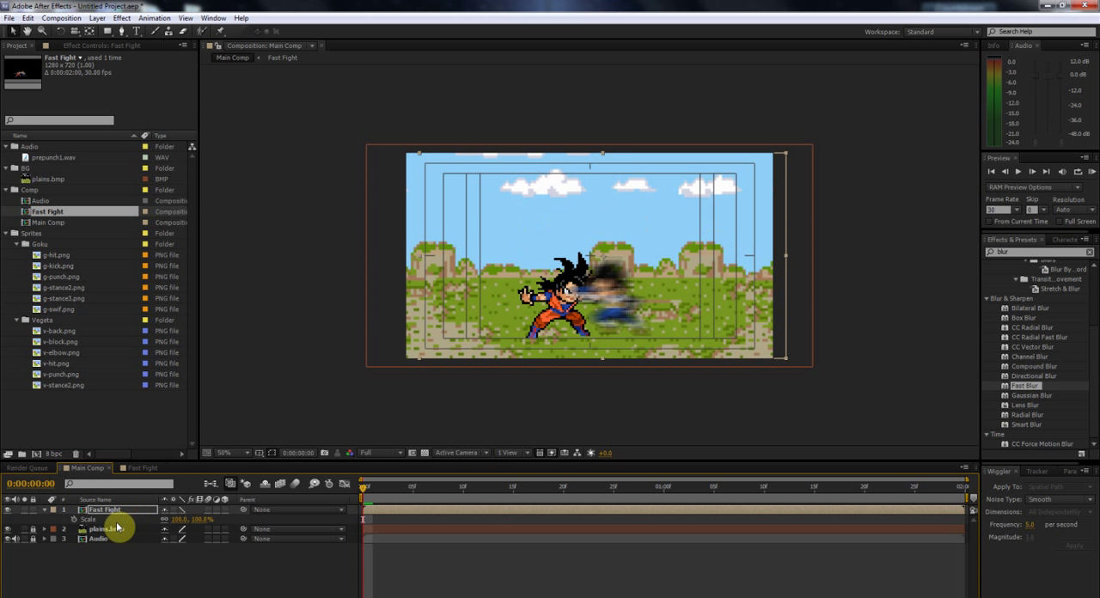
left_click_drag(375, 491, 352, 489)
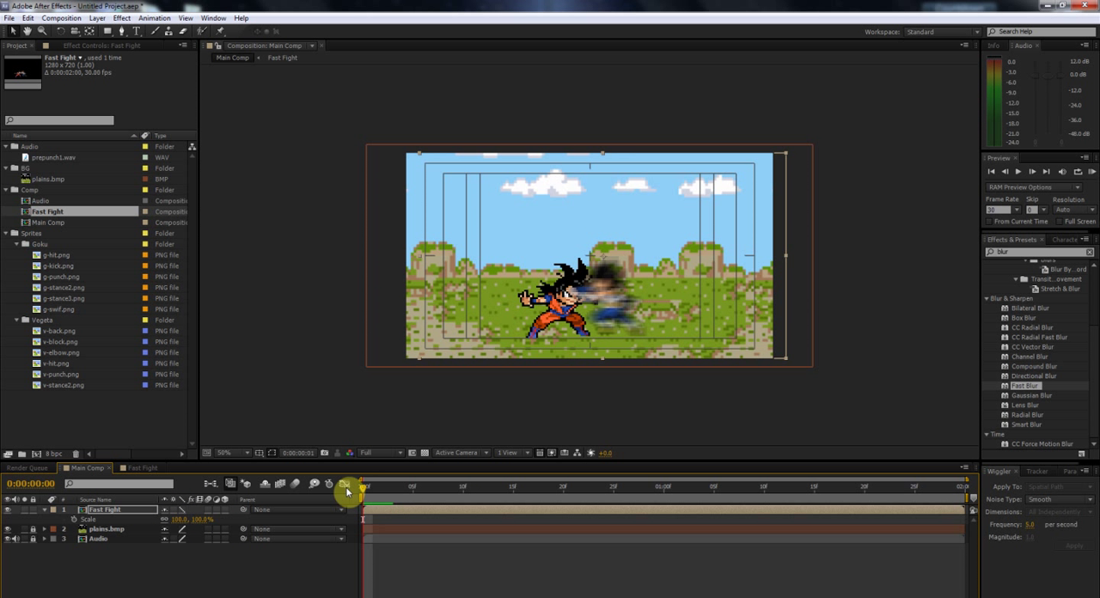
left_click(181, 510)
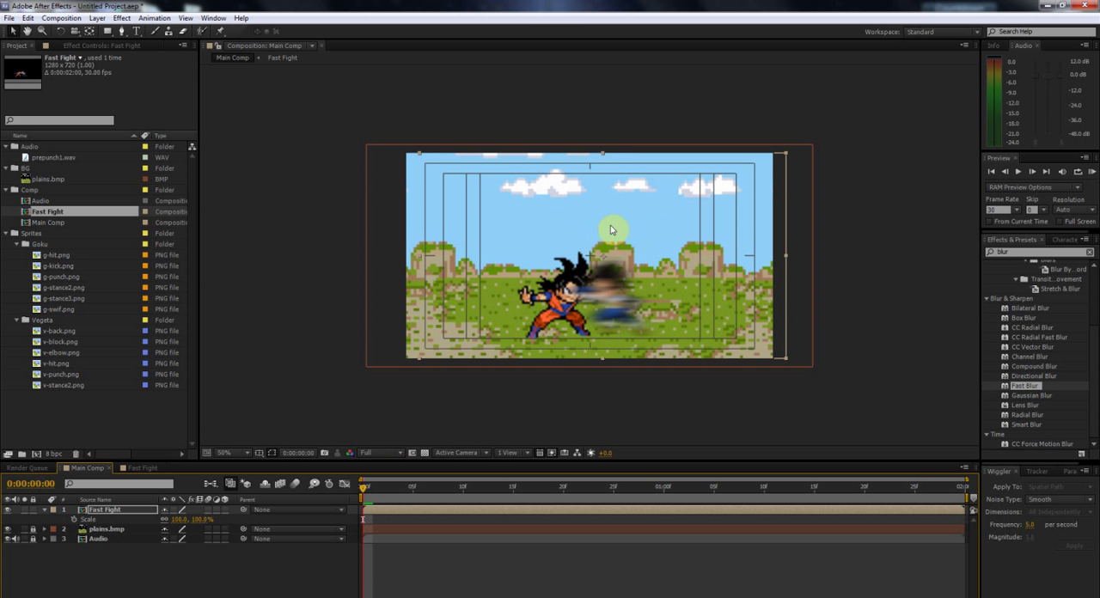
Step: Undo the removal of Fast Fight's Position keyframes and scrub through the opening frames up to frame 5
key("space")
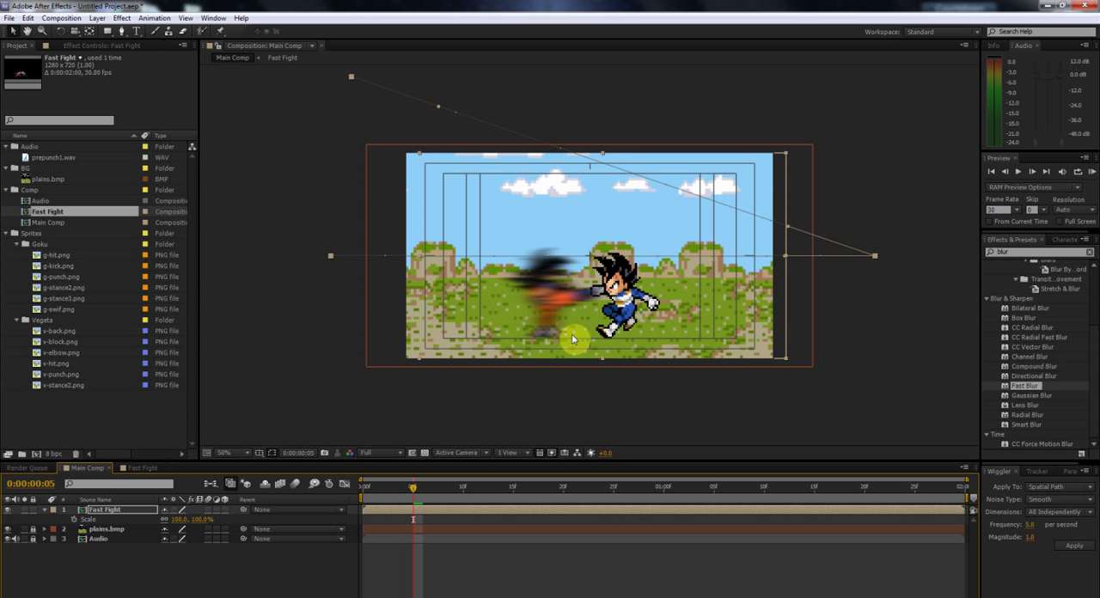
mouse_move(414, 487)
left_mouse_down()
mouse_move(358, 496)
mouse_move(394, 490)
left_mouse_up()
left_click_drag(384, 495, 409, 501)
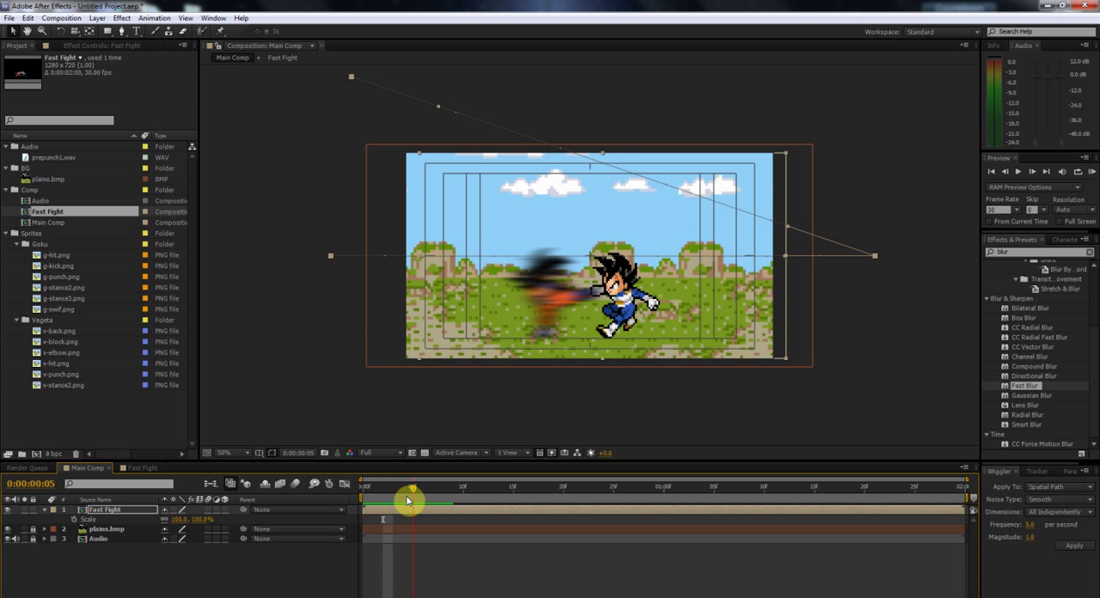